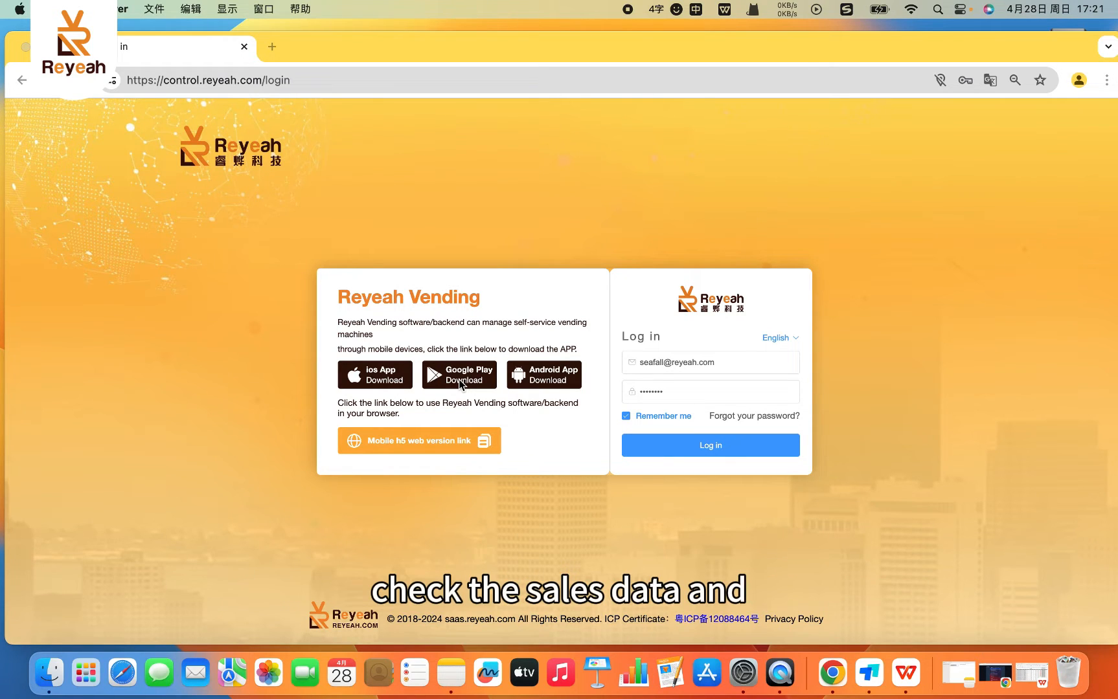
- Display the QR code for downloading the Android app
{"action": "left_click", "coordinate": [522, 384]}
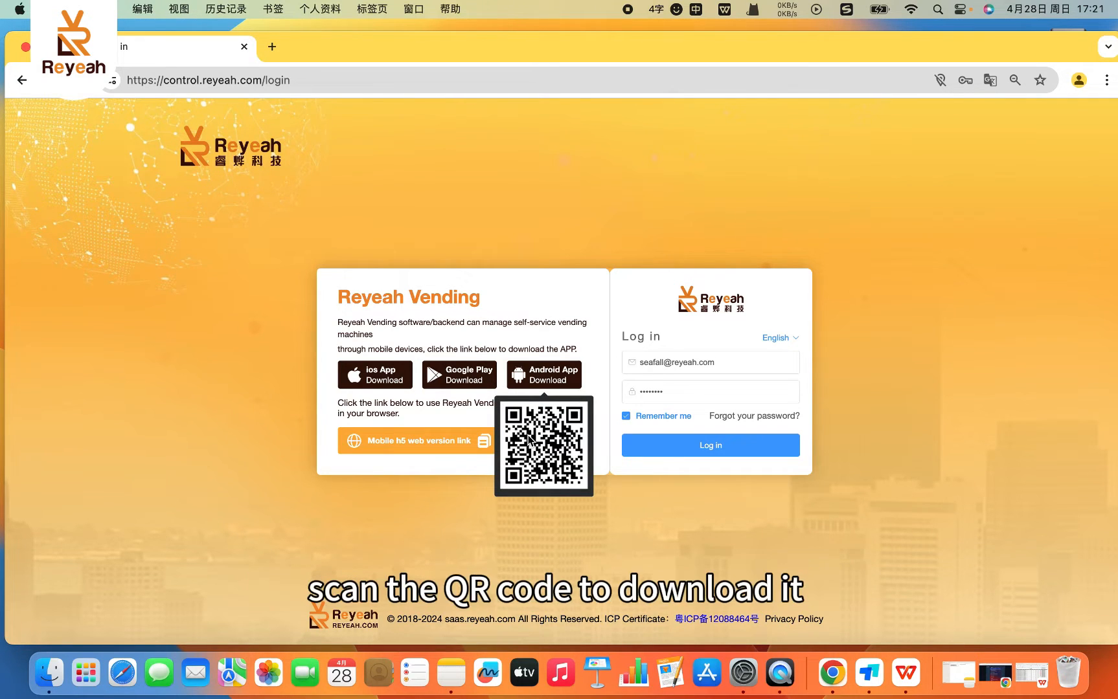
- Log in with the saved account credentials and decline the reminder to renew expired devices
{"action": "left_click", "coordinate": [761, 448]}
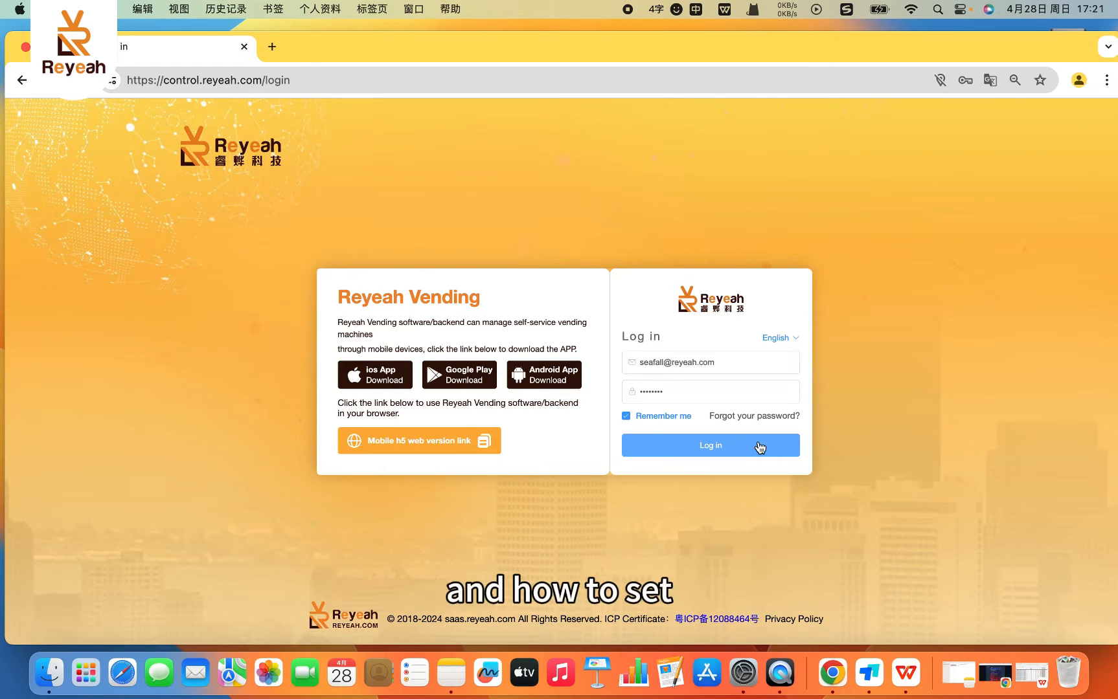
{"action": "left_click", "coordinate": [759, 445]}
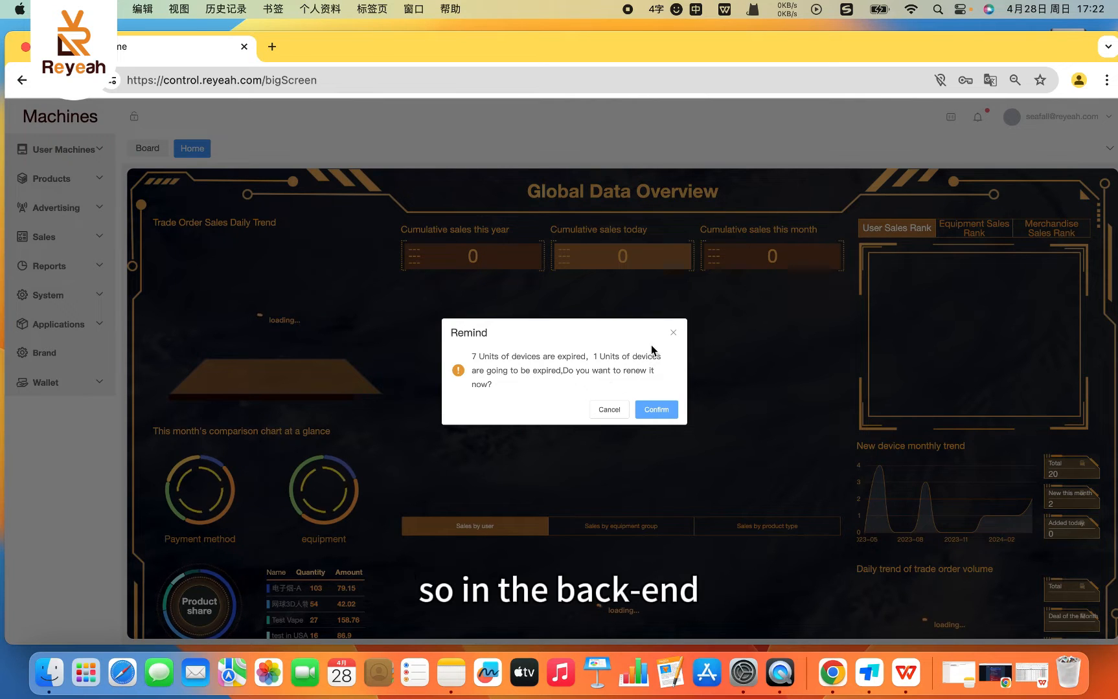
{"action": "left_click", "coordinate": [614, 413]}
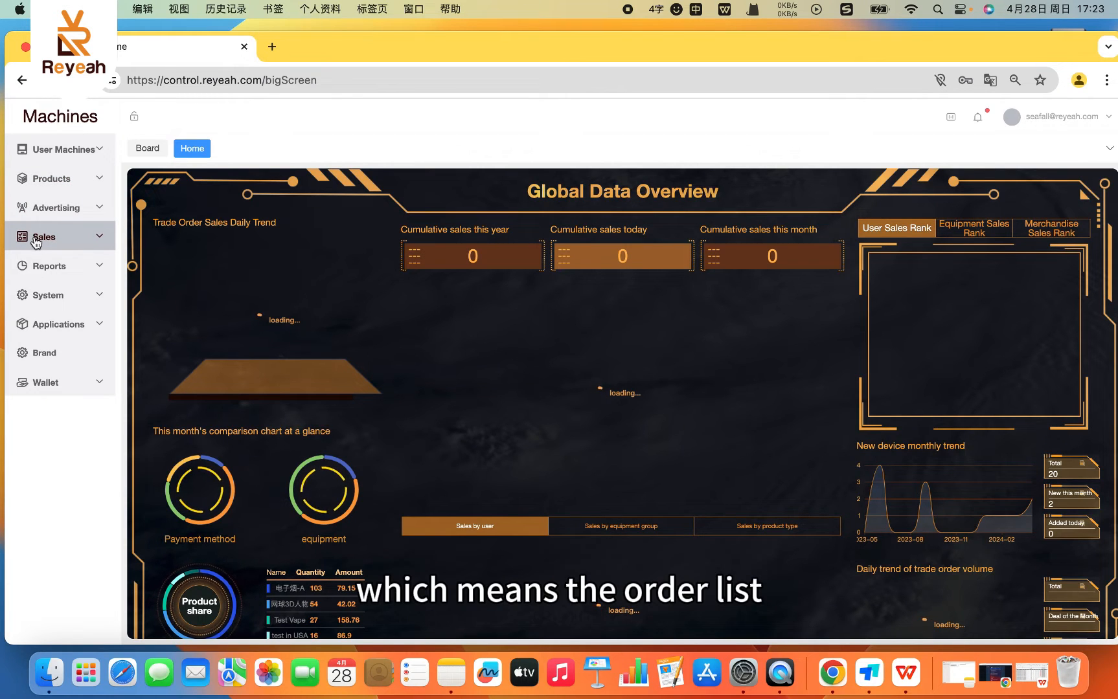
- Look through the available pages under Reports and System, collapsing each section again
{"action": "left_click", "coordinate": [82, 279]}
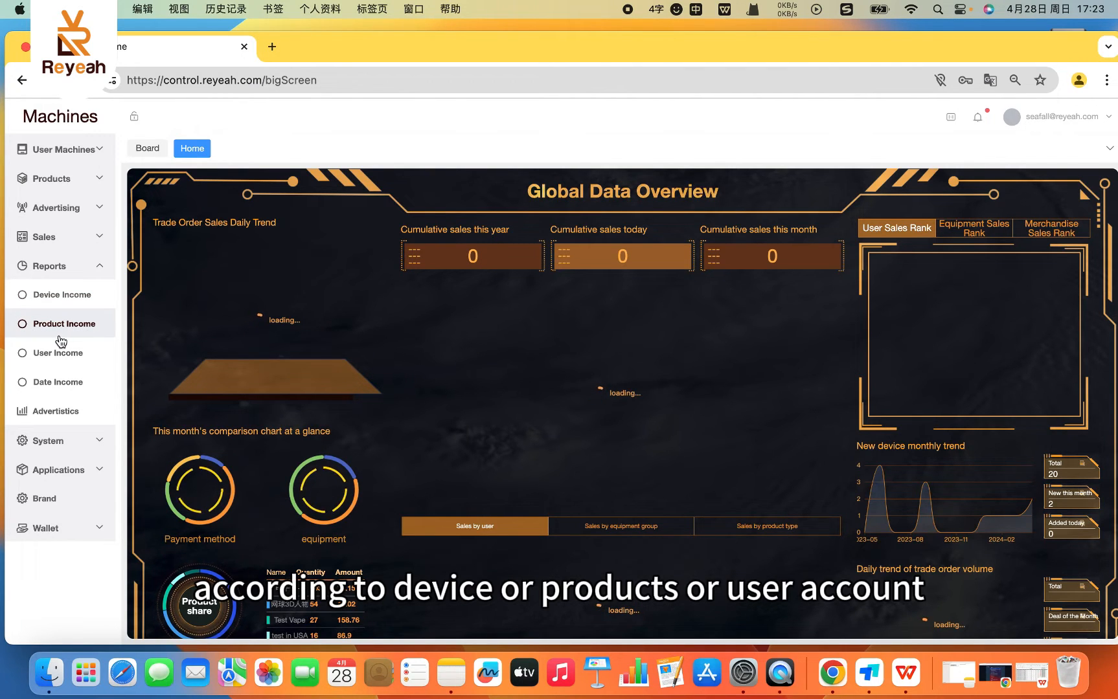
{"action": "left_click", "coordinate": [67, 267]}
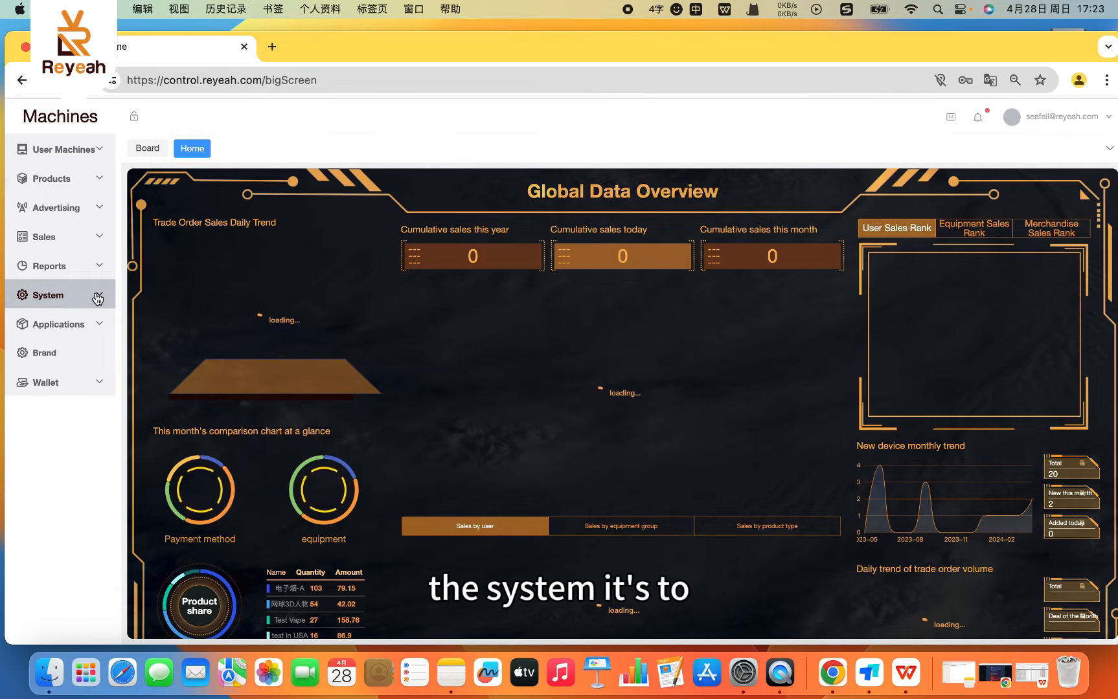
{"action": "left_click", "coordinate": [43, 302]}
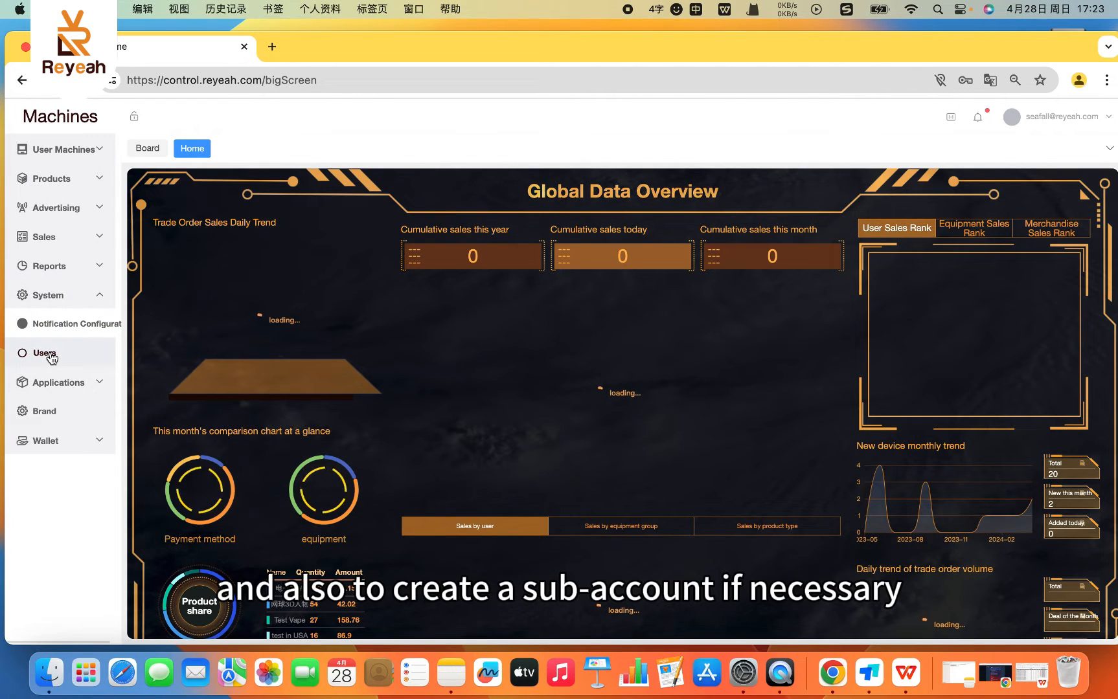
{"action": "left_click", "coordinate": [83, 301]}
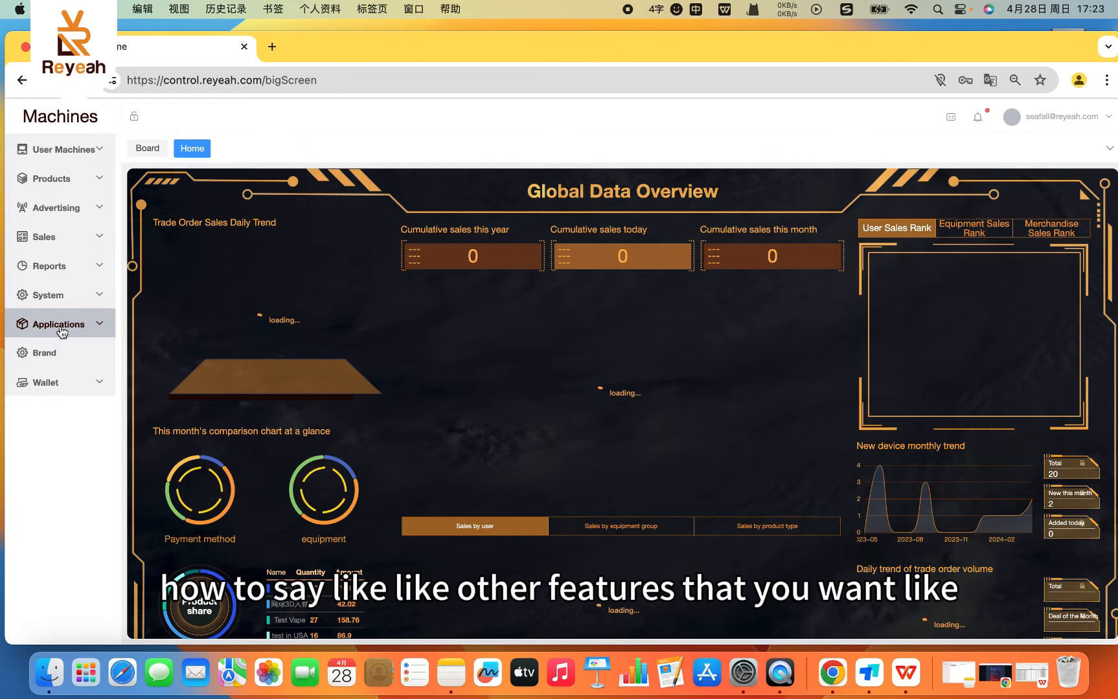
- View the Applications List page and check which pages the Wallet section offers
{"action": "left_click", "coordinate": [60, 327]}
{"action": "left_click", "coordinate": [62, 355]}
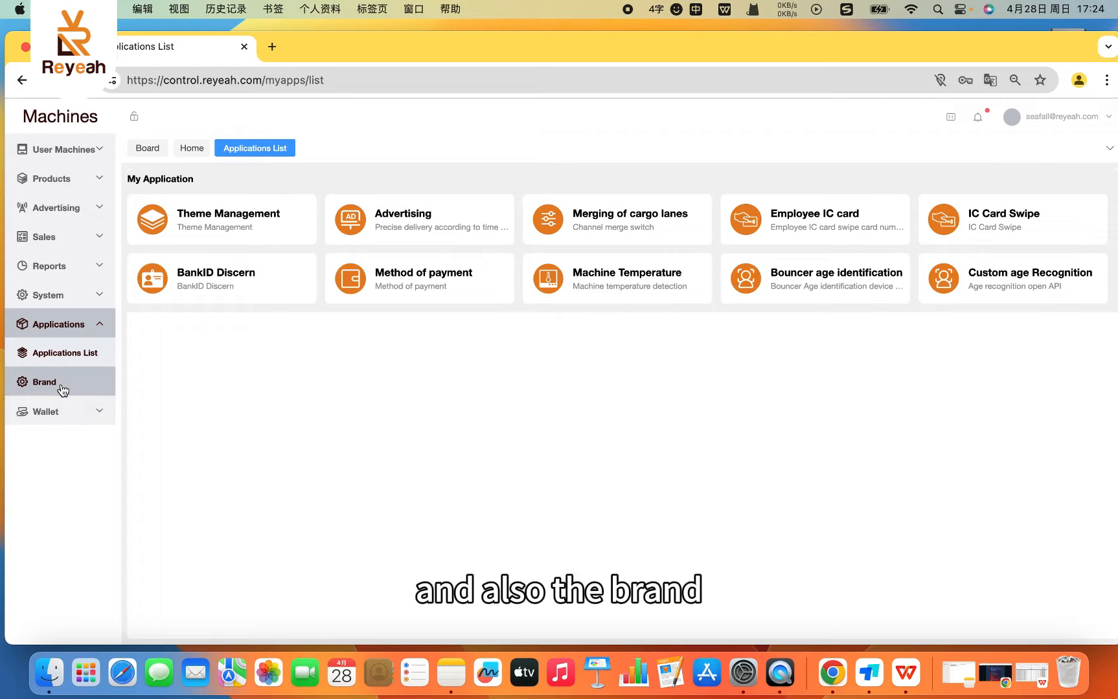
{"action": "left_click", "coordinate": [99, 324]}
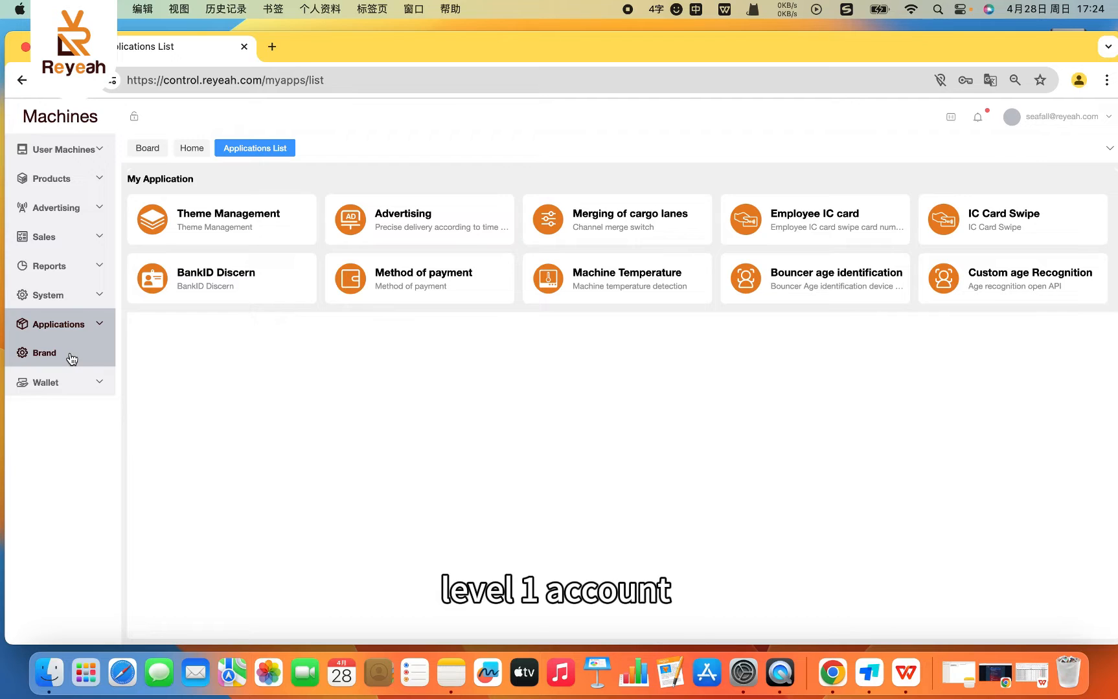
{"action": "left_click", "coordinate": [68, 392]}
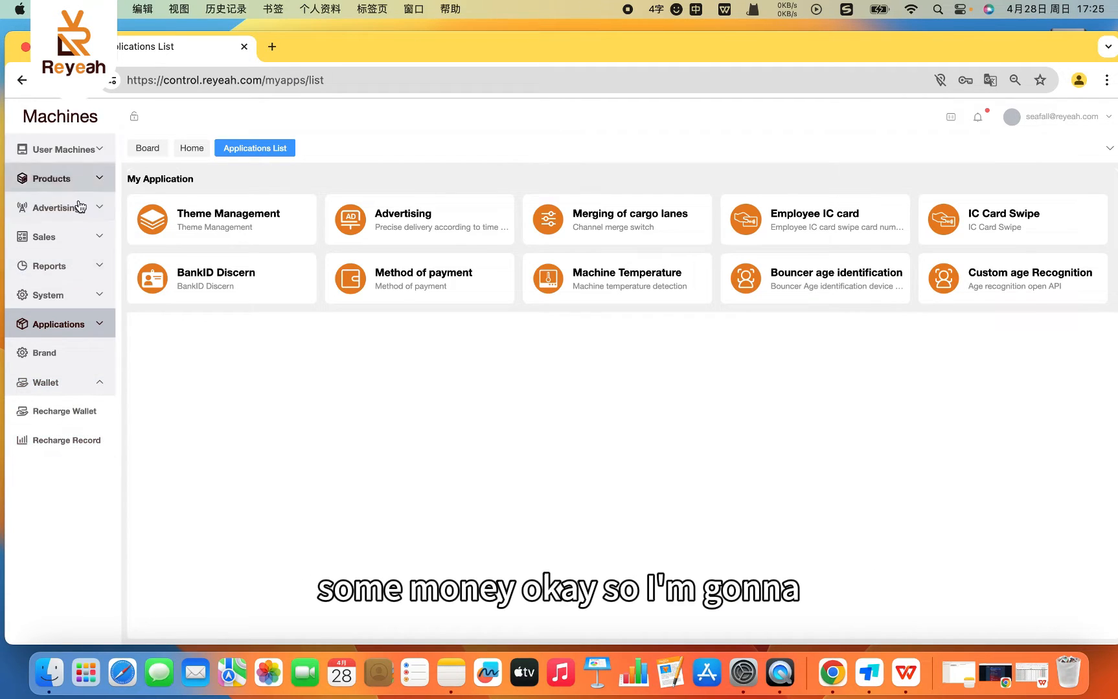
{"action": "left_click", "coordinate": [92, 392]}
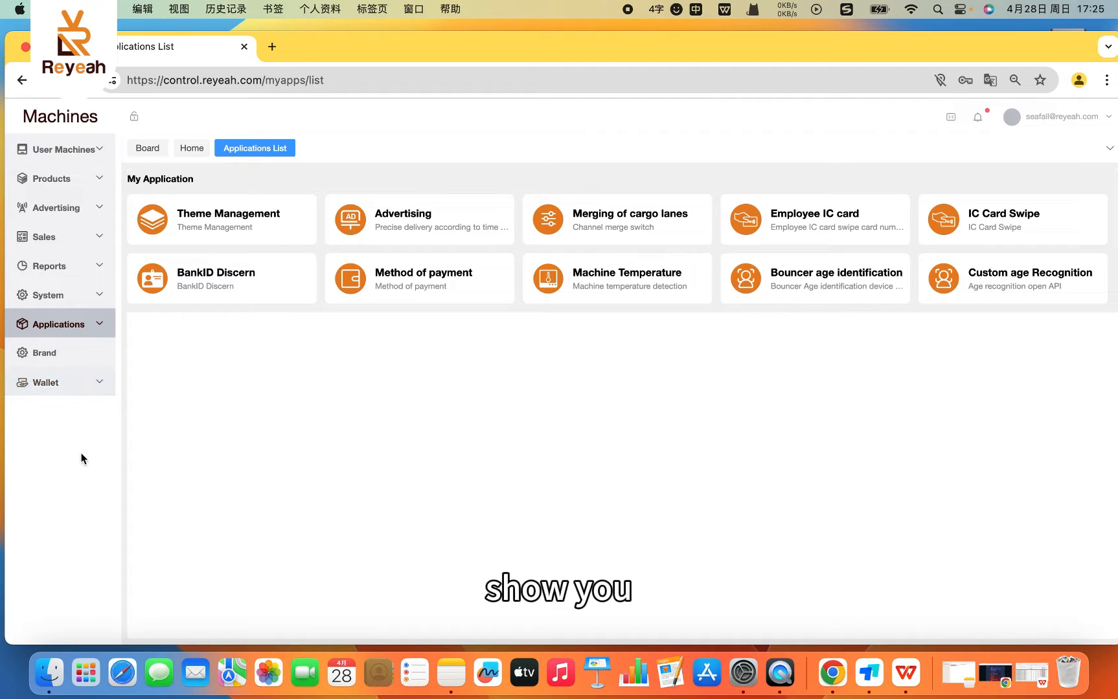
- Open the Machine Group page and view the form for adding a machine group, closing it without adding one
{"action": "left_click", "coordinate": [76, 157]}
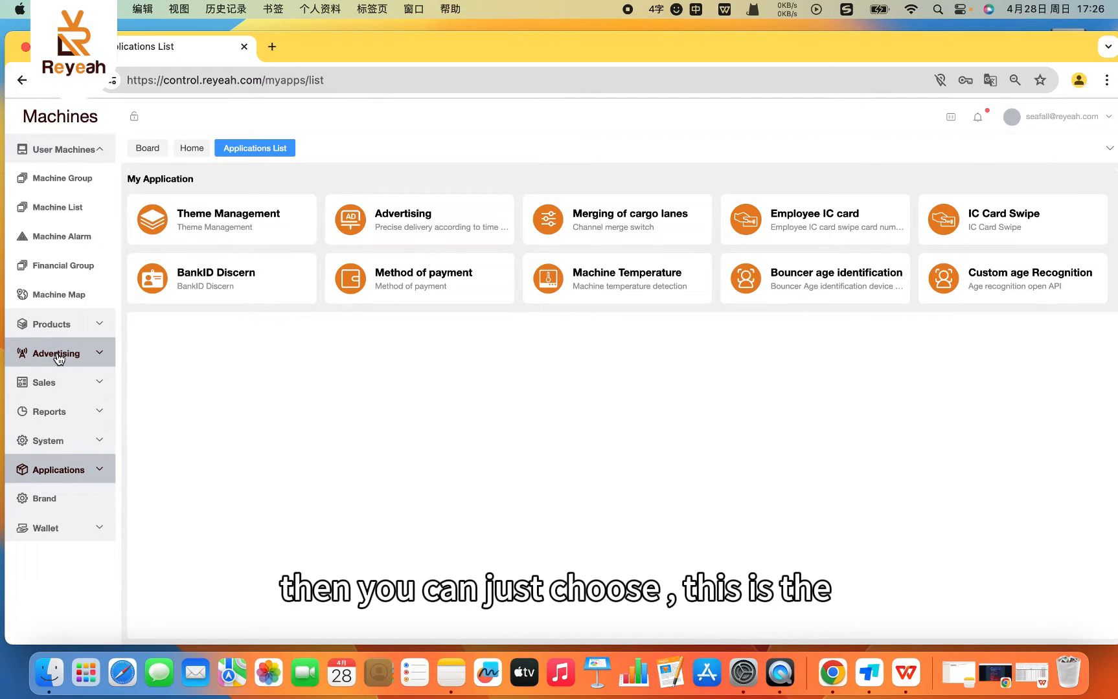
{"action": "left_click", "coordinate": [72, 179]}
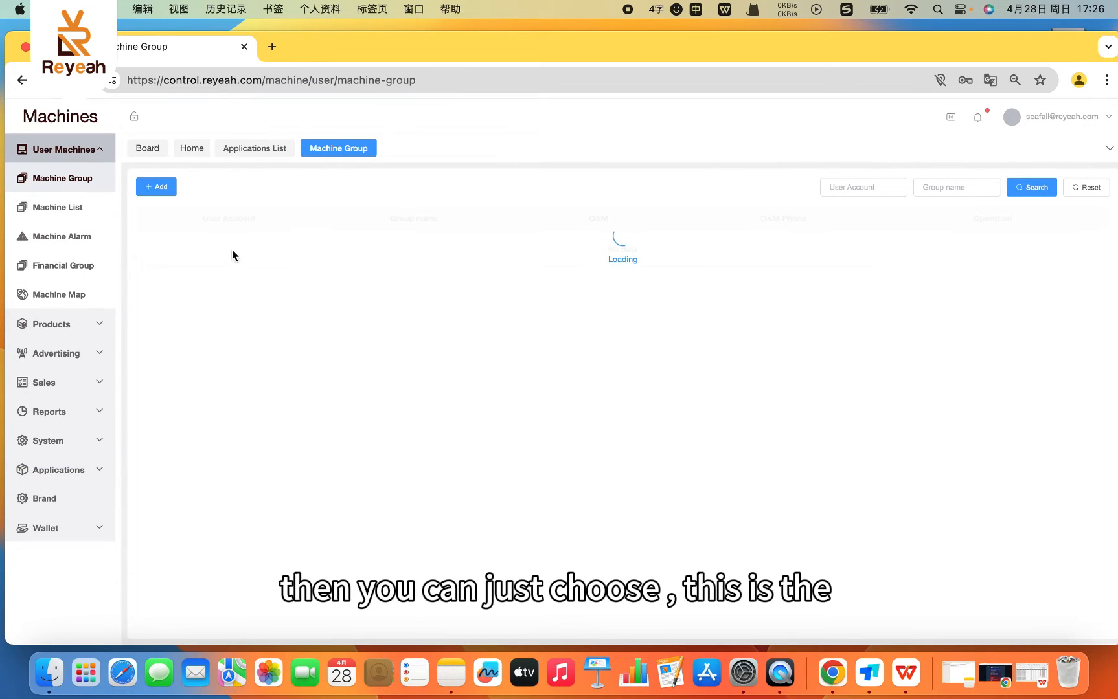
{"action": "left_click", "coordinate": [162, 187]}
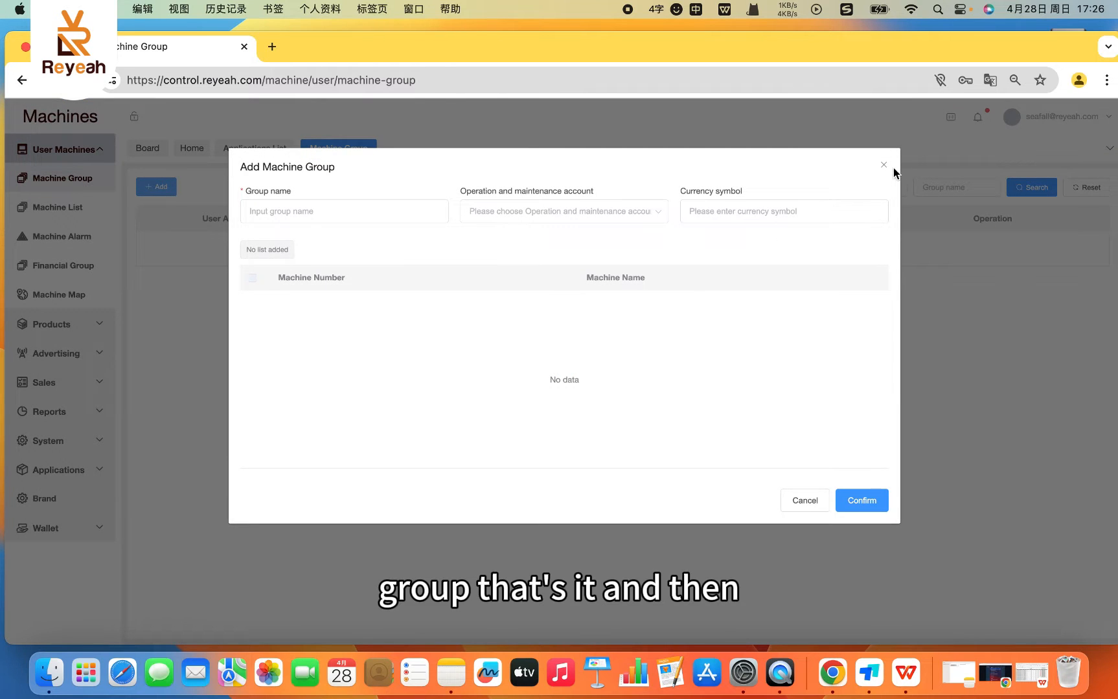
{"action": "left_click", "coordinate": [882, 169]}
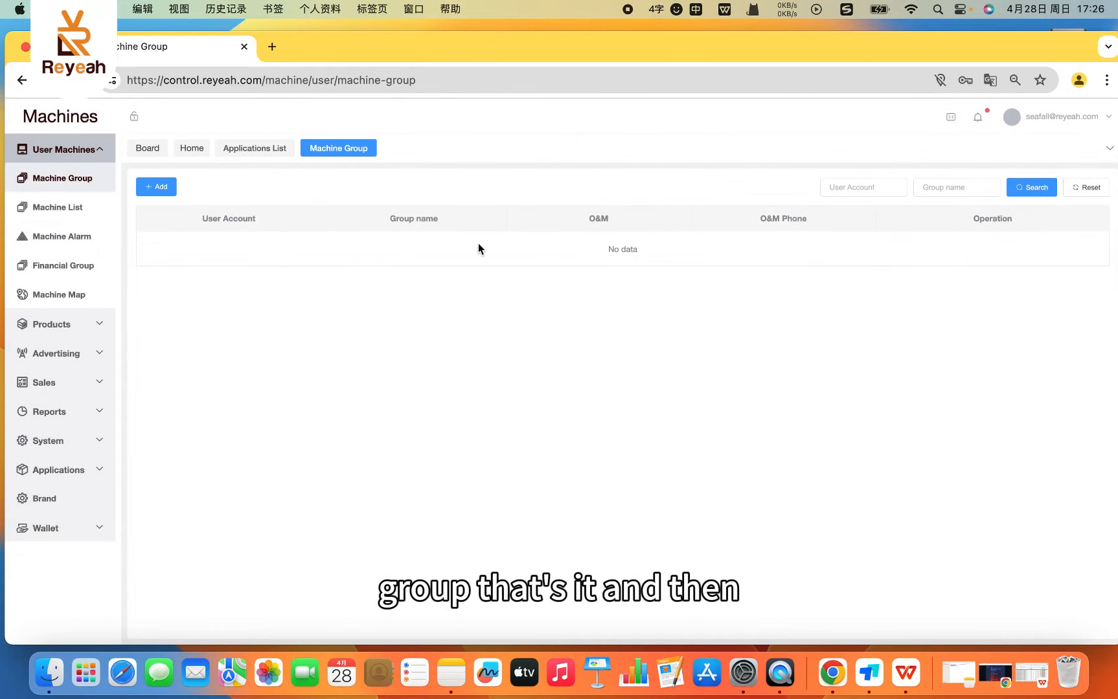
- Open the Machine List, reload the page and decline the device renewal reminder
{"action": "left_click", "coordinate": [52, 220]}
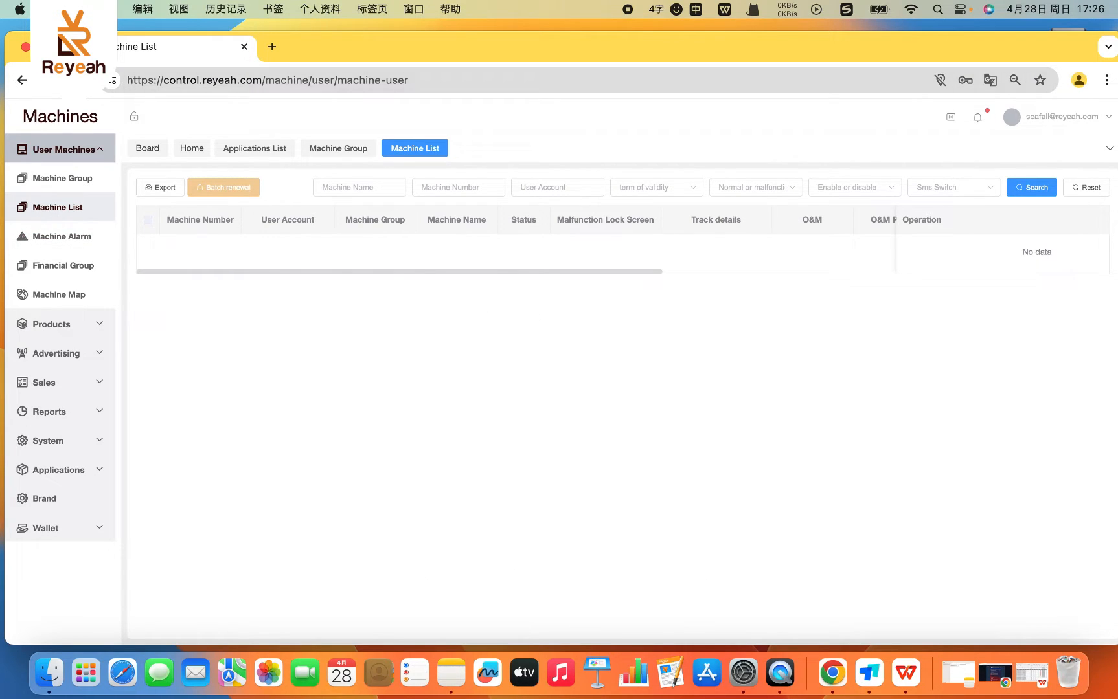
{"action": "key", "text": "super+r"}
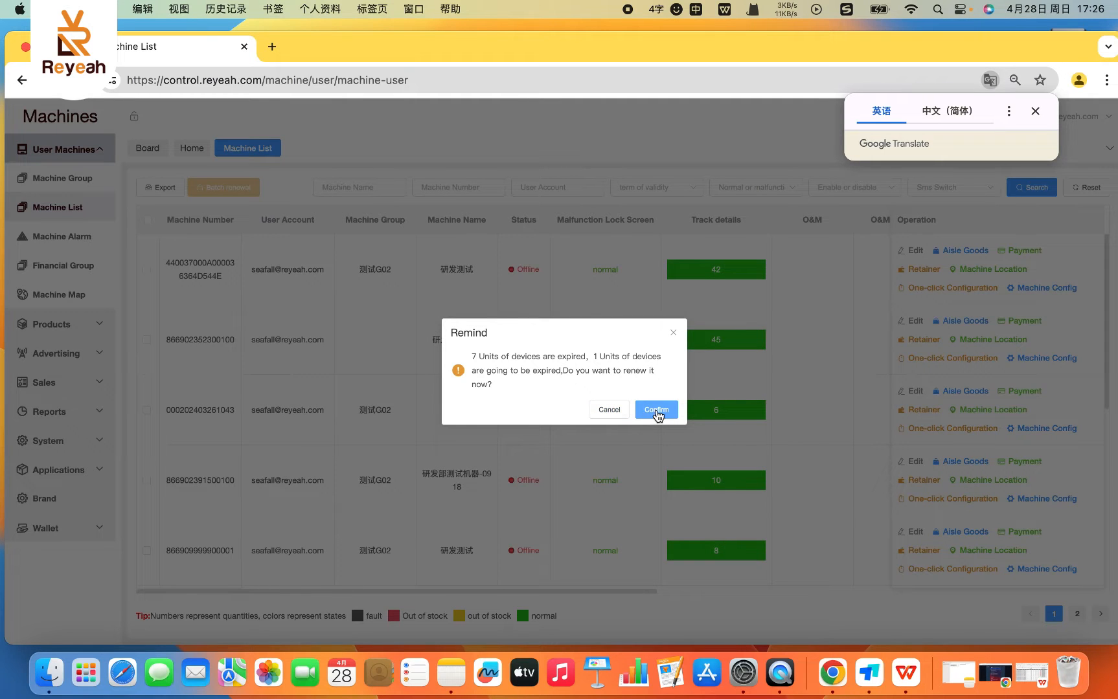
{"action": "left_click", "coordinate": [615, 410]}
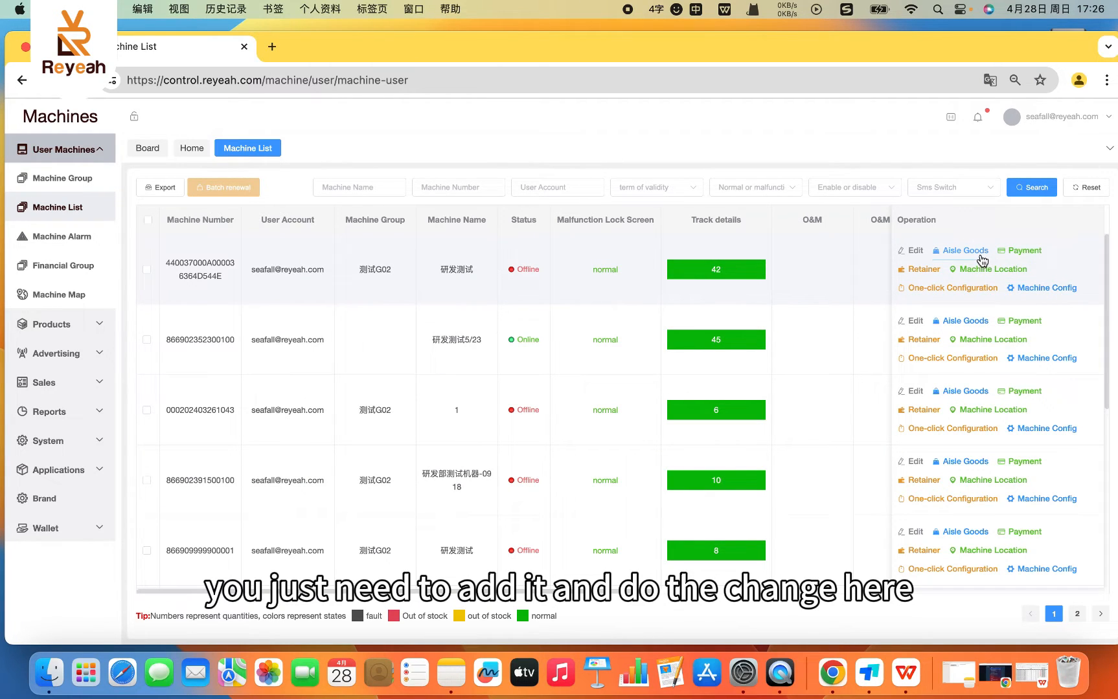
- Open the first machine's details for editing and review the available machine groups and finance groups
{"action": "left_click", "coordinate": [914, 251]}
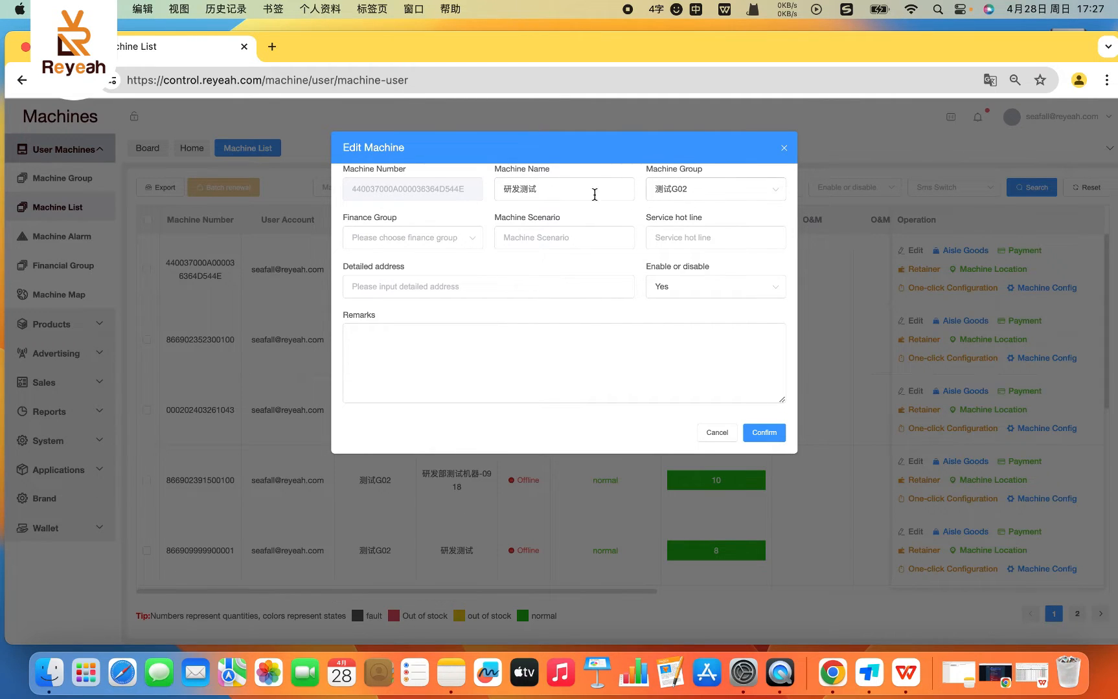
{"action": "left_click", "coordinate": [549, 193]}
{"action": "left_click", "coordinate": [727, 202]}
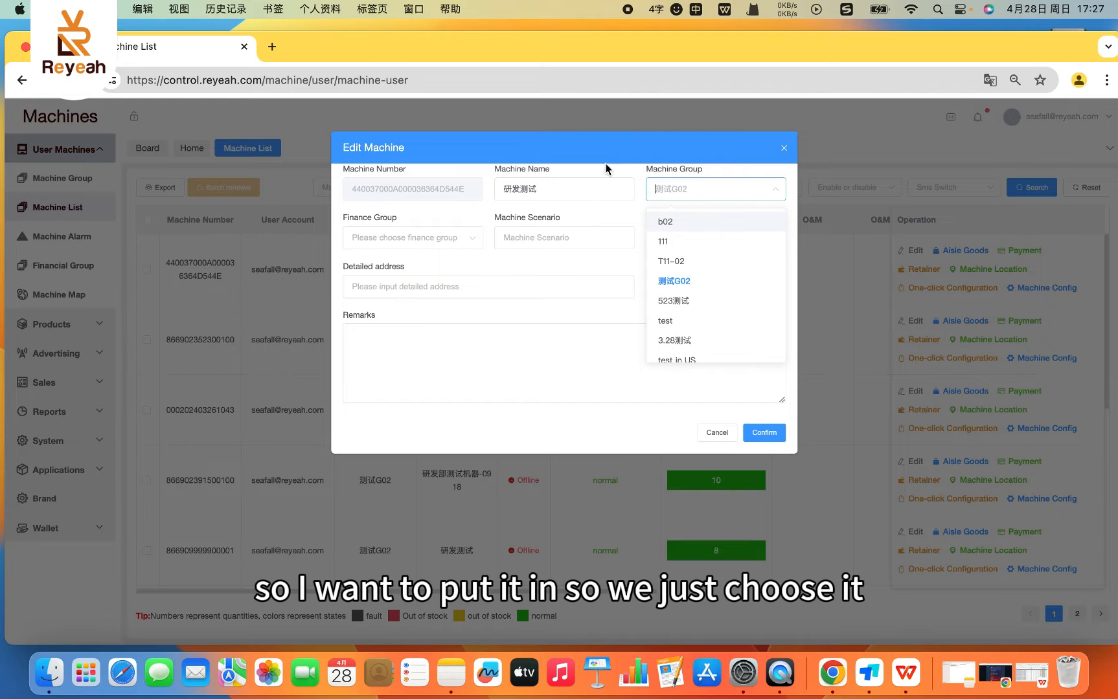
{"action": "left_click", "coordinate": [655, 155]}
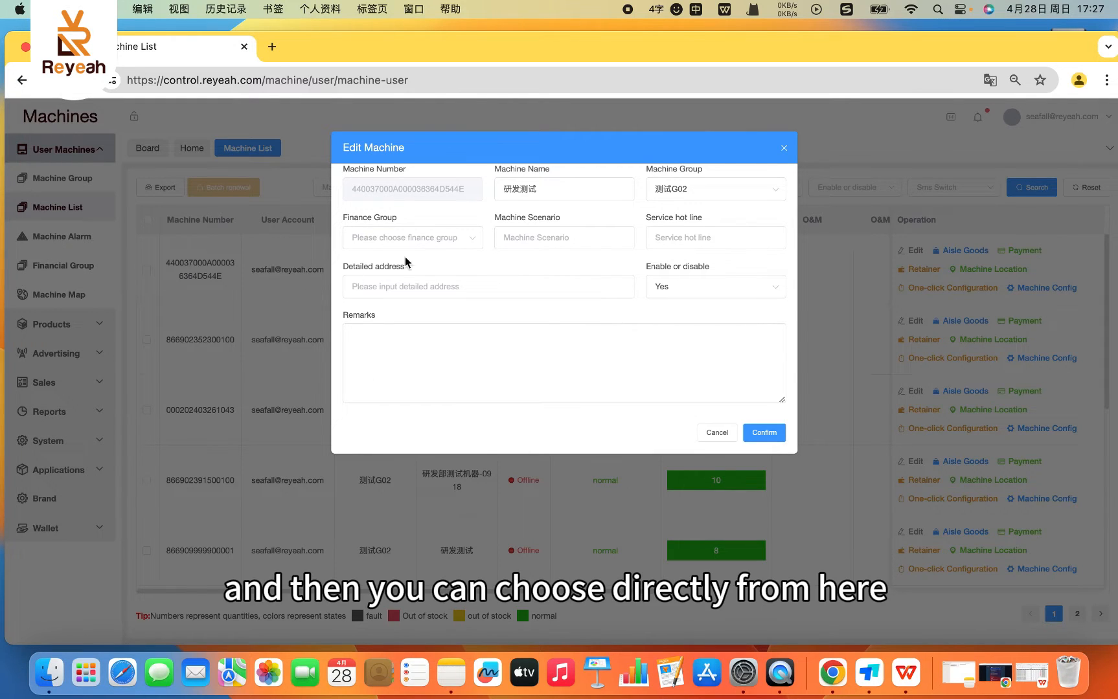
{"action": "left_click", "coordinate": [421, 238]}
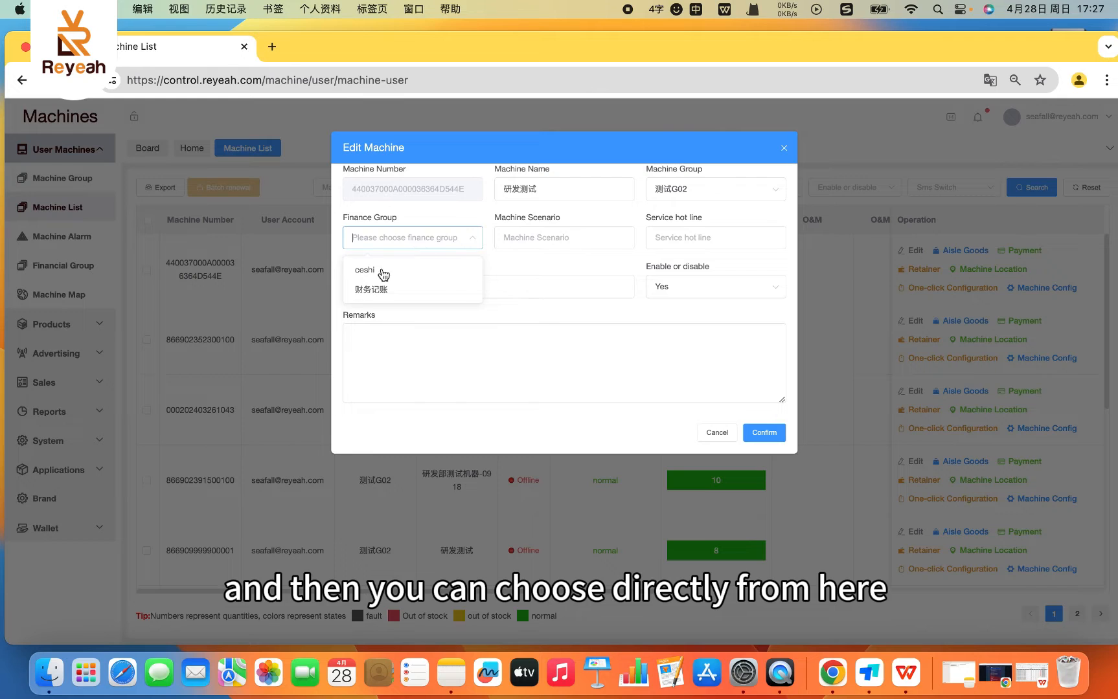
{"action": "left_click", "coordinate": [449, 224]}
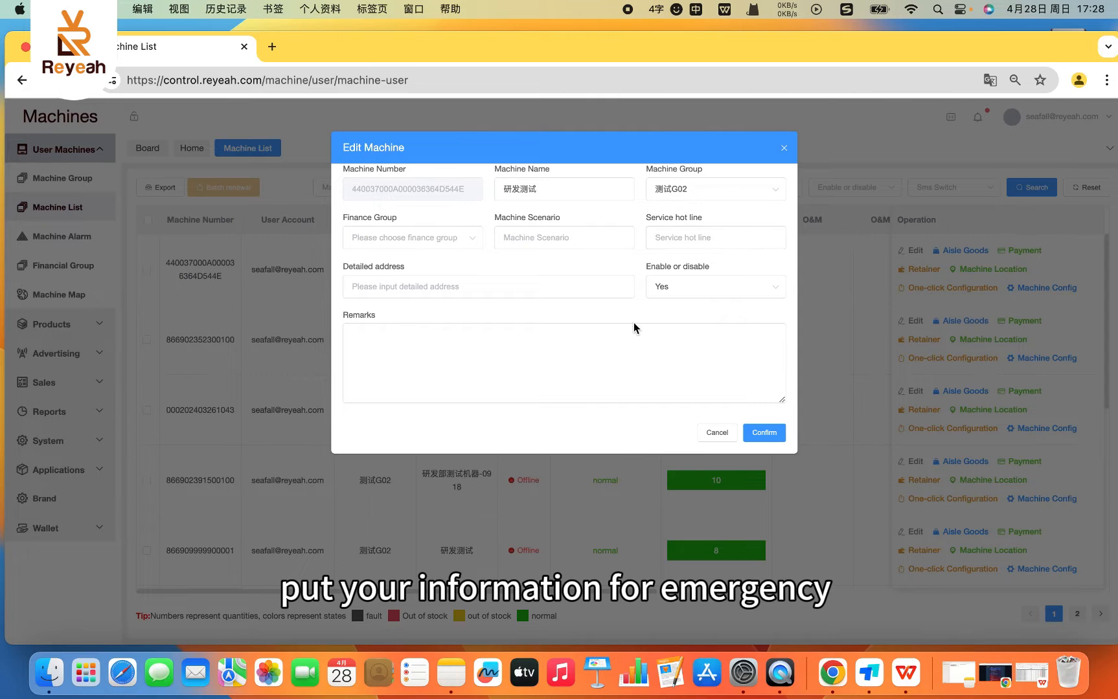
- Check the first machine's Enable or disable options, keep Yes and save the machine details
{"action": "left_click", "coordinate": [677, 294]}
{"action": "left_click", "coordinate": [687, 293]}
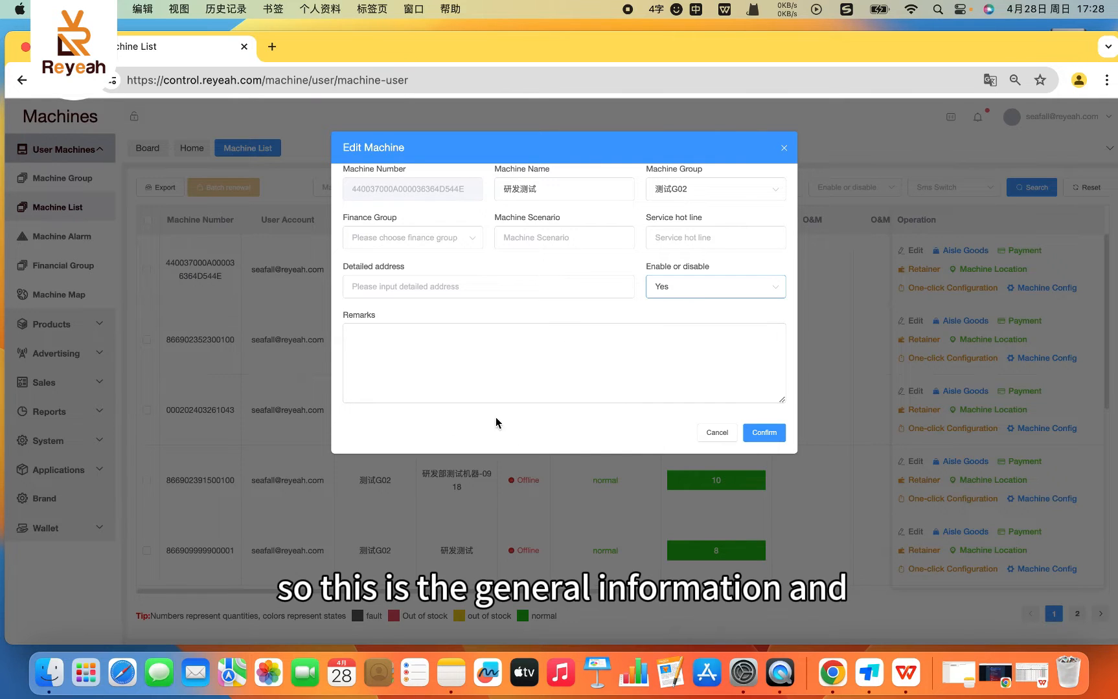
{"action": "left_click", "coordinate": [759, 443]}
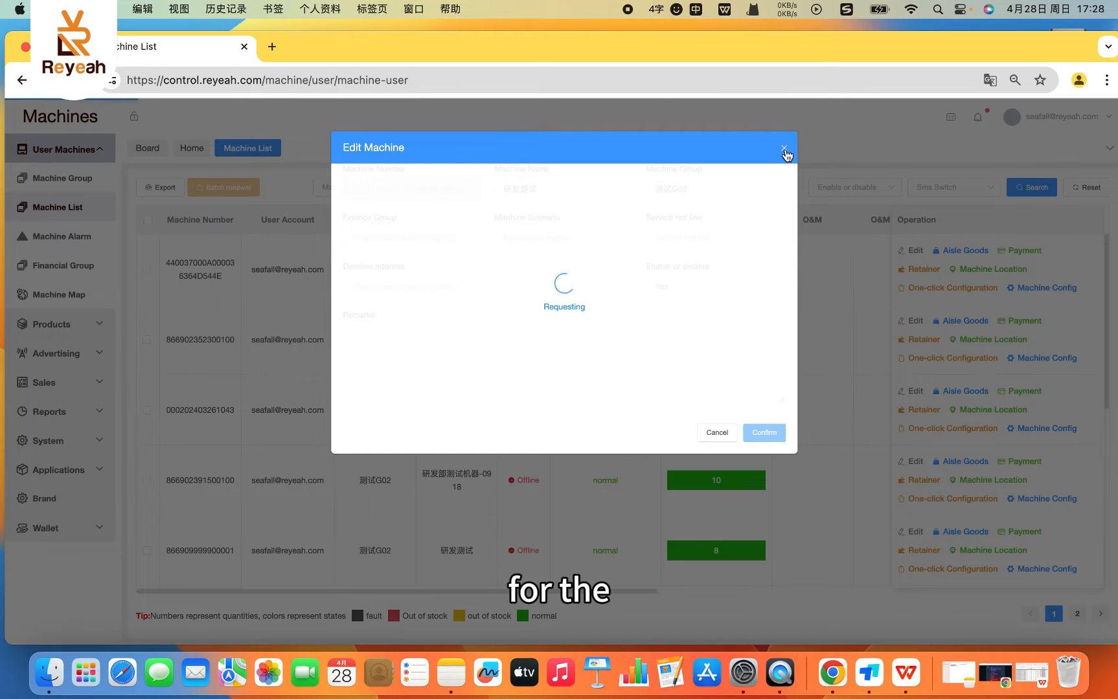
{"action": "left_click", "coordinate": [783, 150]}
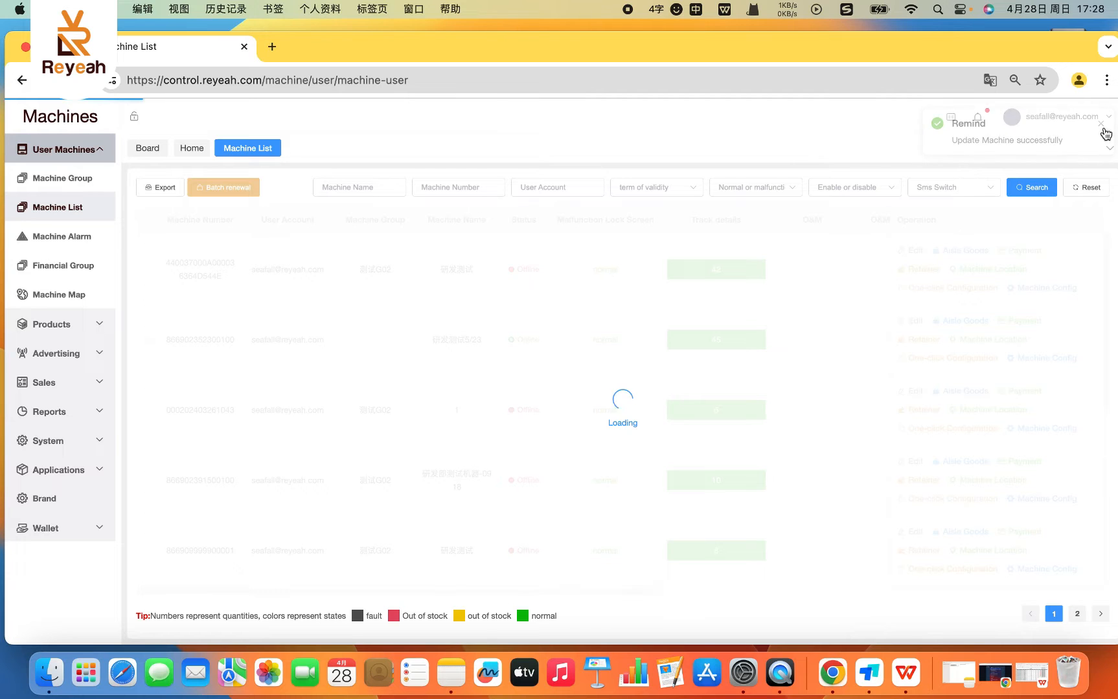
- Open the first machine's aisle goods and review the product choices for cargo channel 1
{"action": "left_click", "coordinate": [965, 251]}
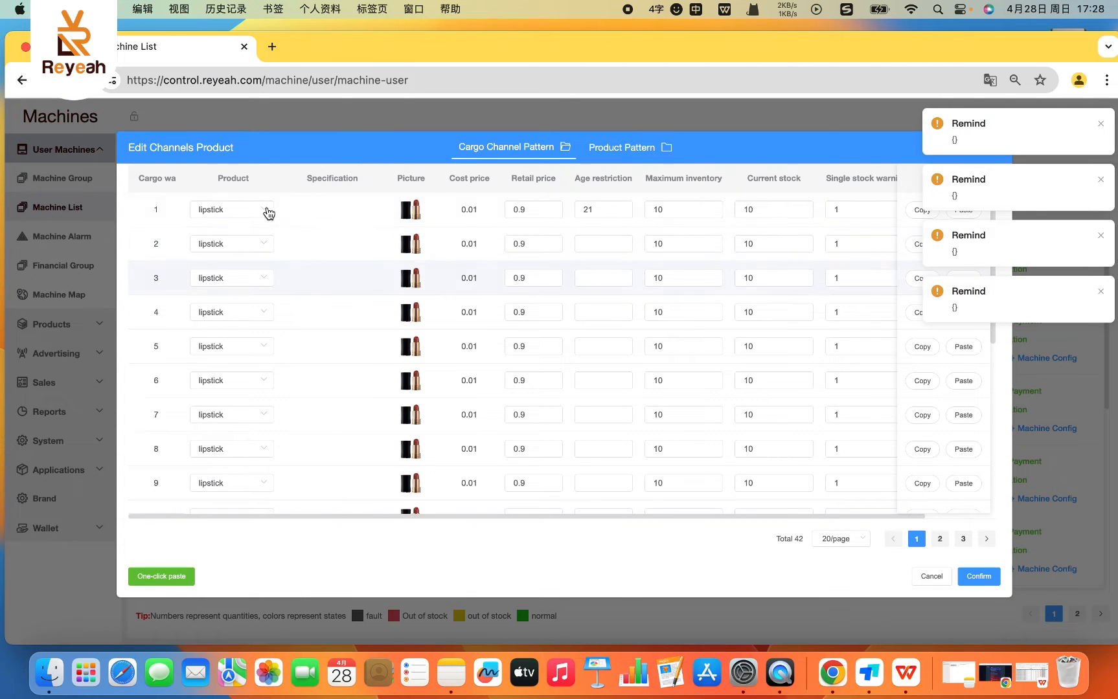
{"action": "left_click", "coordinate": [224, 216]}
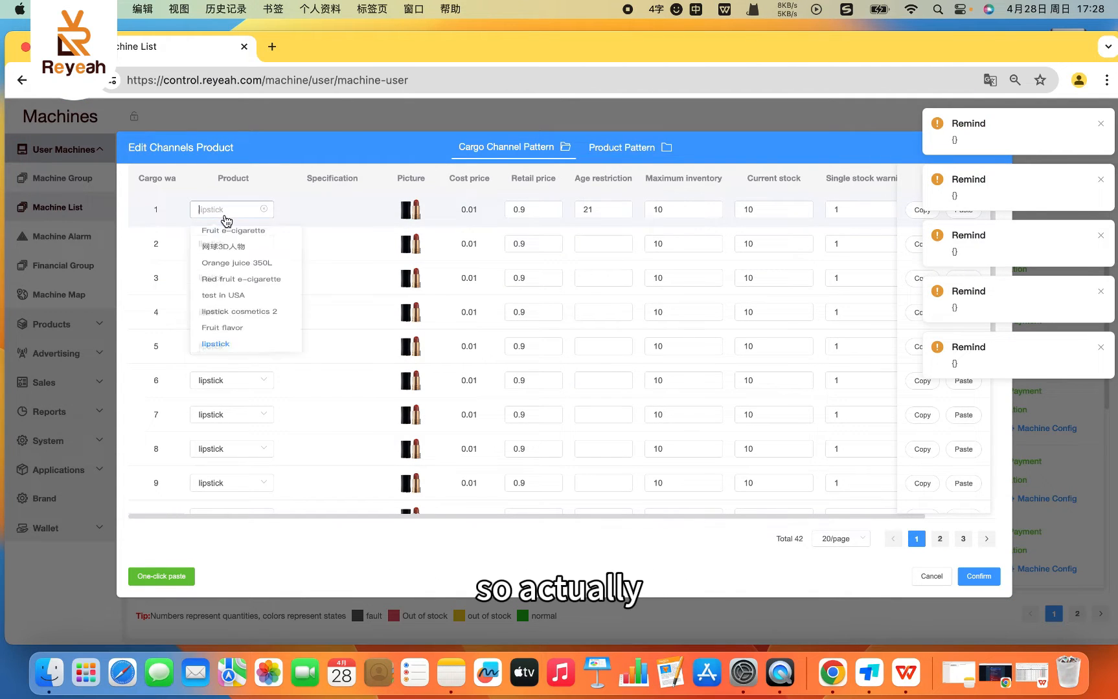
{"action": "left_click", "coordinate": [224, 216]}
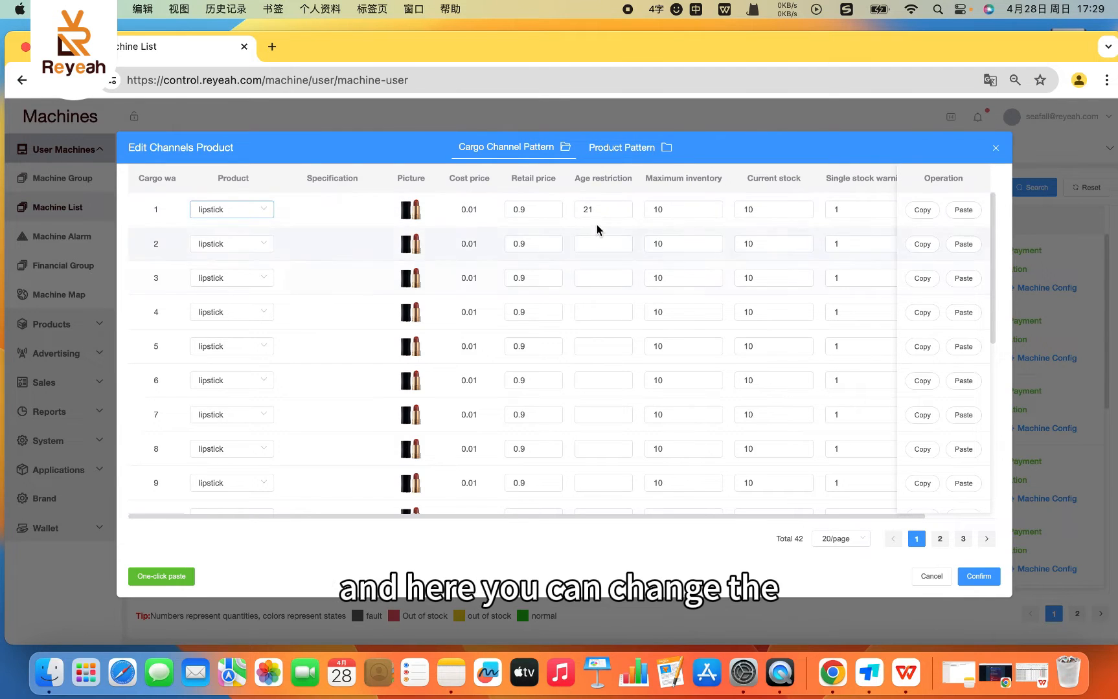
- Review channel 1's retail price, age restriction, maximum inventory, current stock and single stock warning fields
{"action": "left_click", "coordinate": [542, 216]}
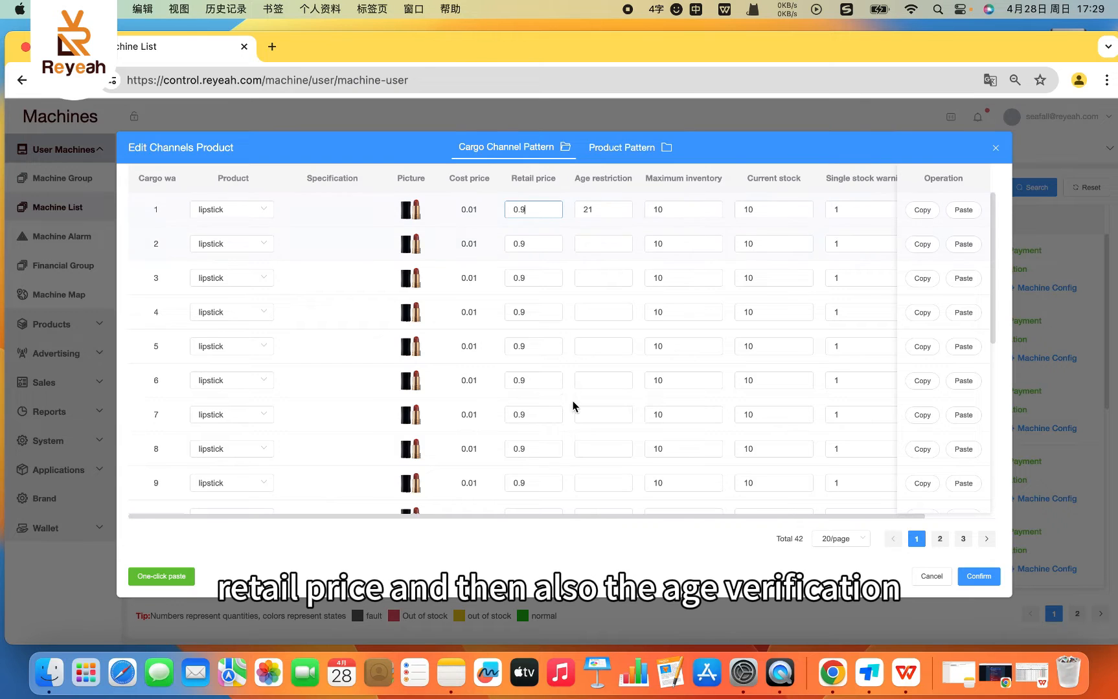
{"action": "left_click", "coordinate": [605, 206]}
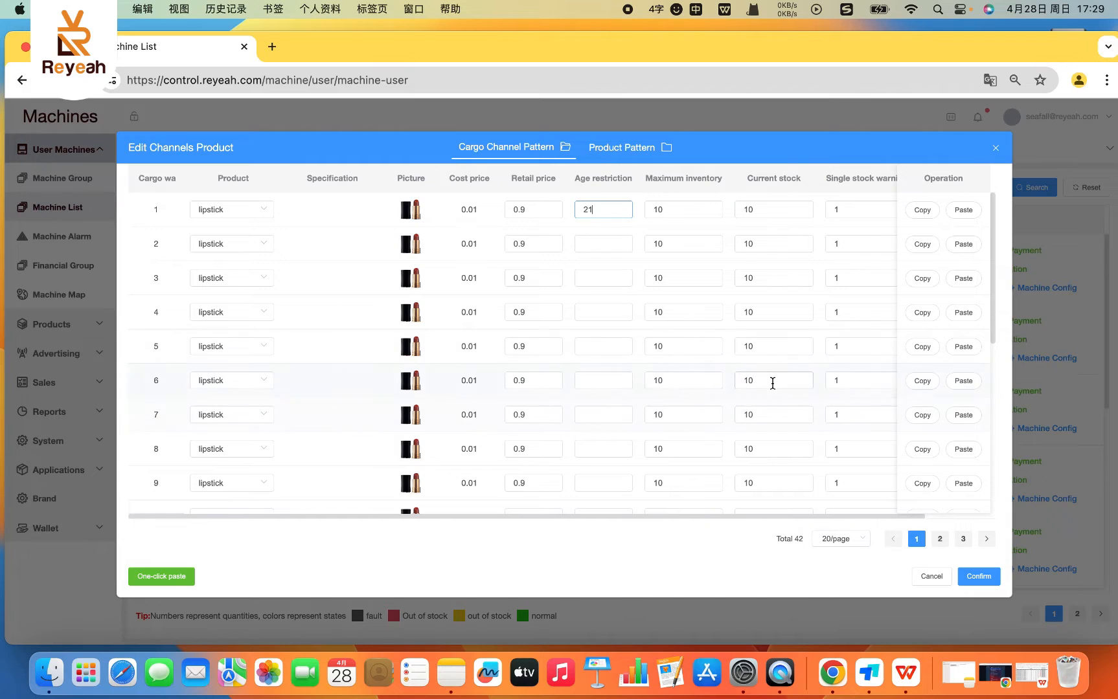
{"action": "left_click", "coordinate": [710, 211]}
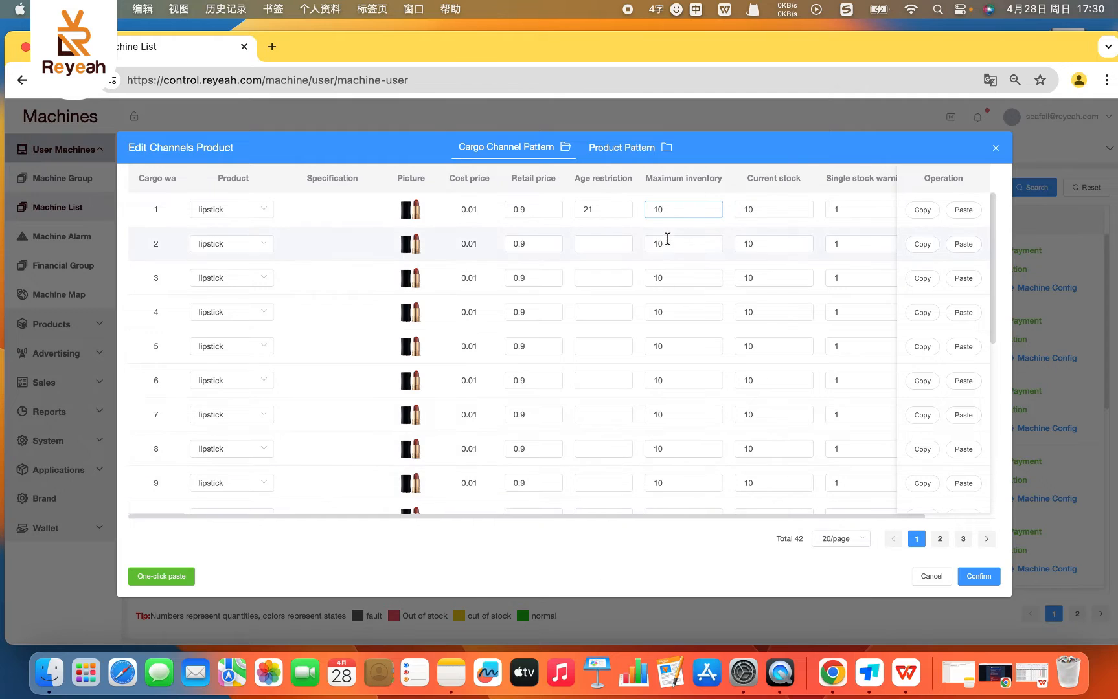
{"action": "left_click", "coordinate": [772, 210]}
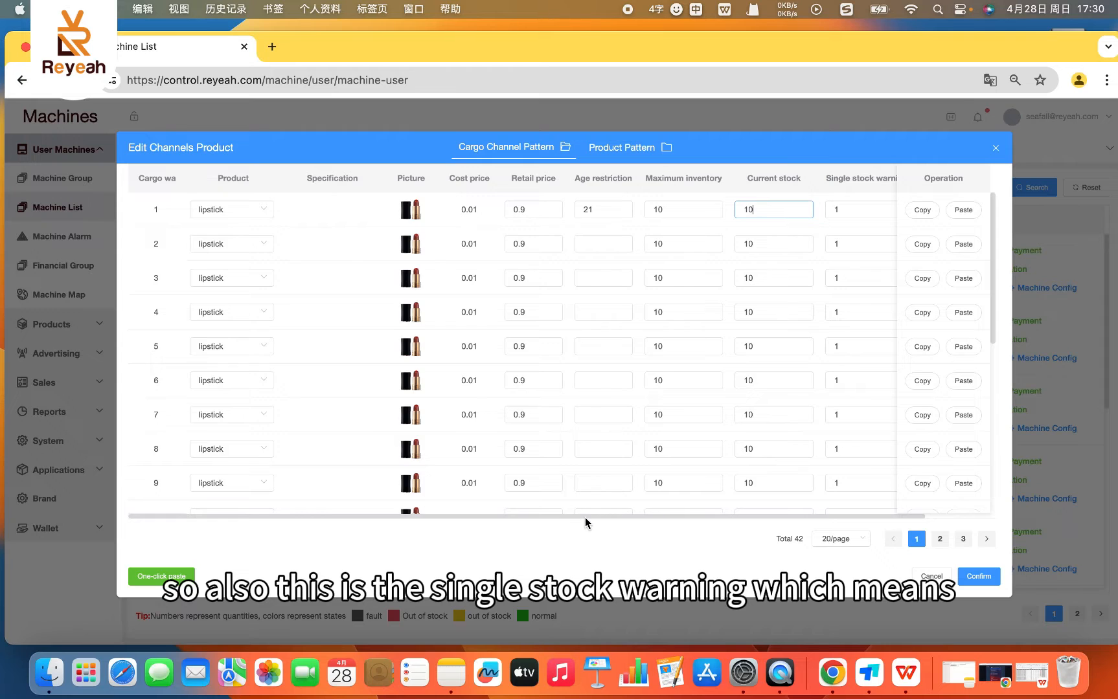
{"action": "left_click_drag", "start_coordinate": [584, 518], "coordinate": [714, 529]}
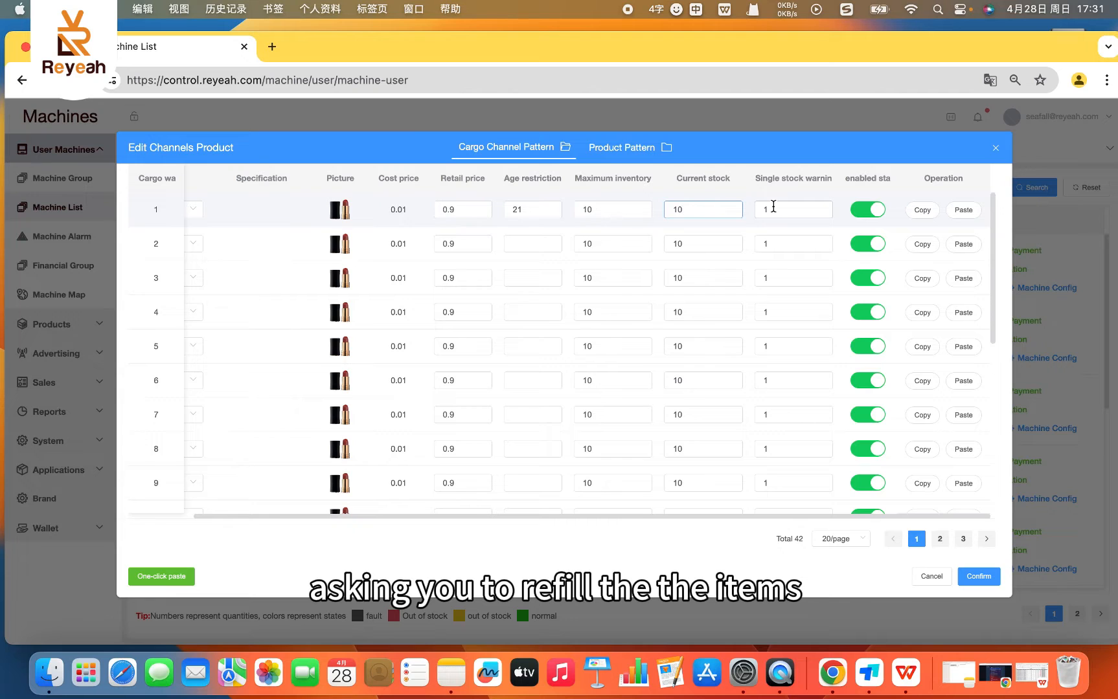
- Disable cargo channel 1 in the channel product list and switch it back to enabled
{"action": "left_click", "coordinate": [699, 520]}
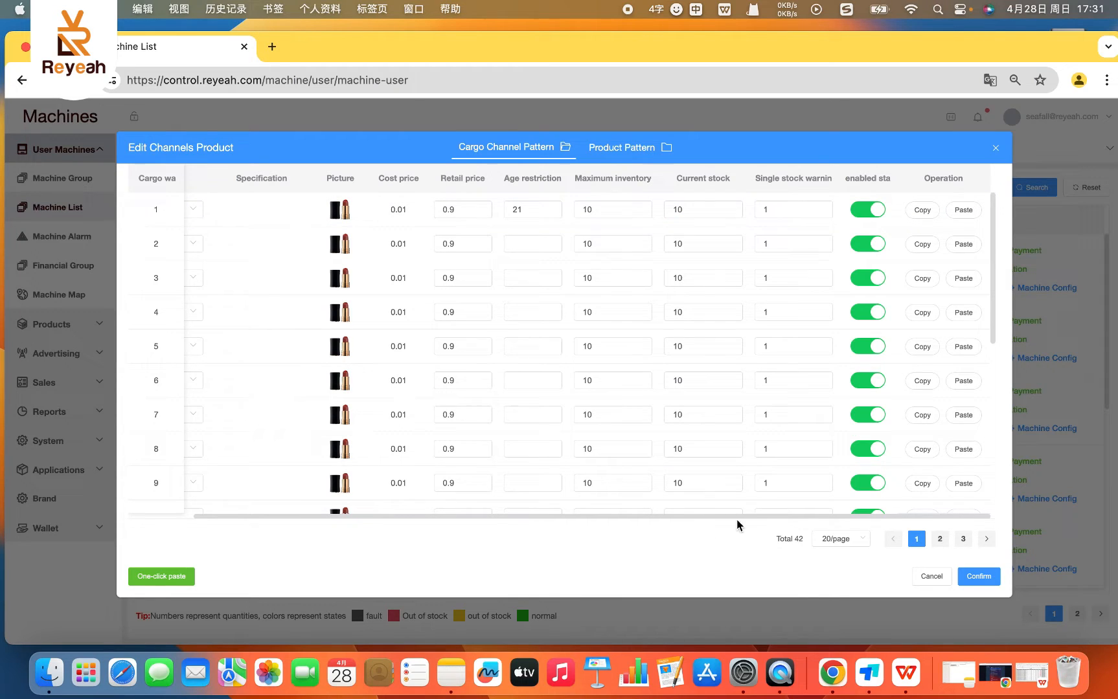
{"action": "left_click", "coordinate": [866, 209]}
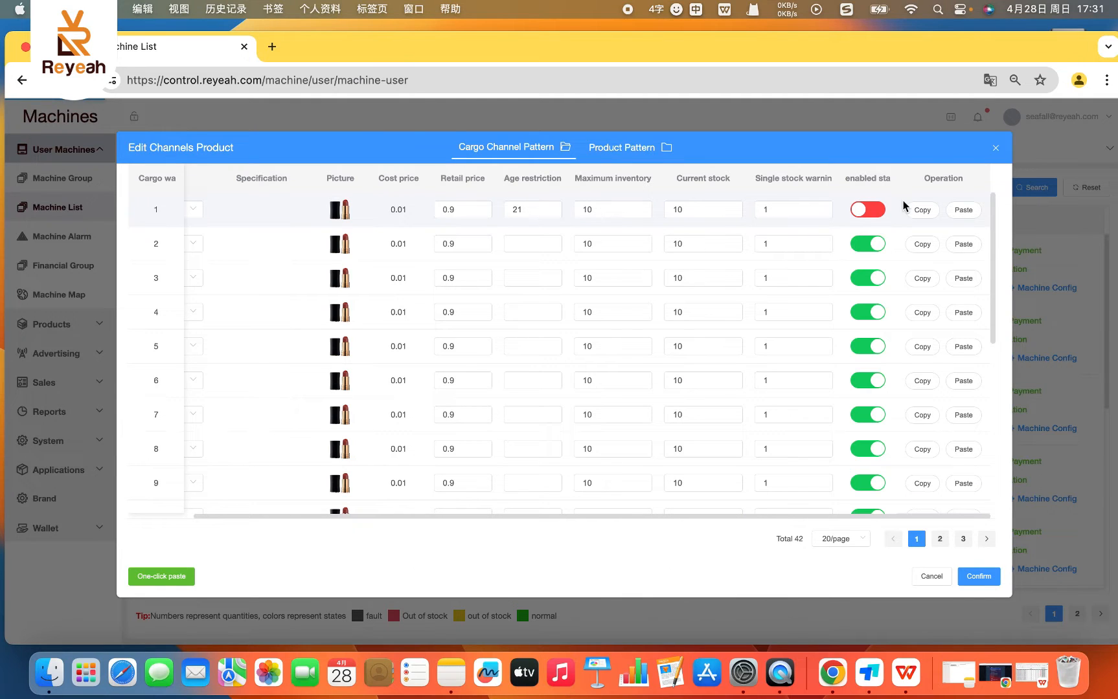
{"action": "left_click", "coordinate": [882, 210]}
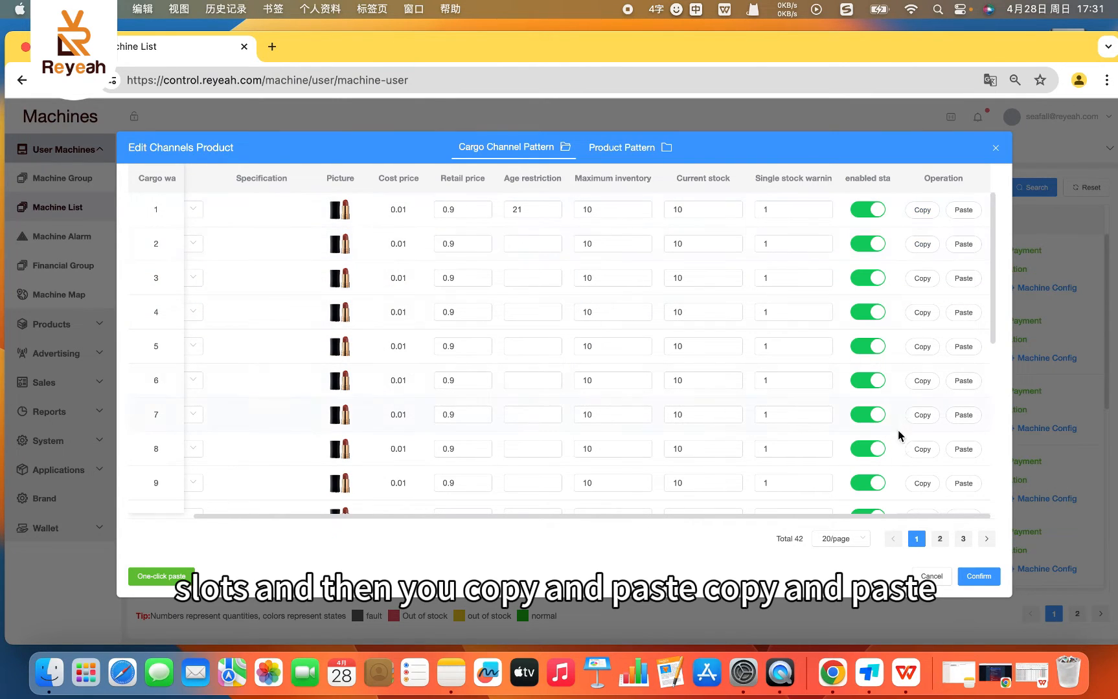
{"action": "scroll", "coordinate": [746, 464], "scroll_direction": "down", "scroll_amount": 5}
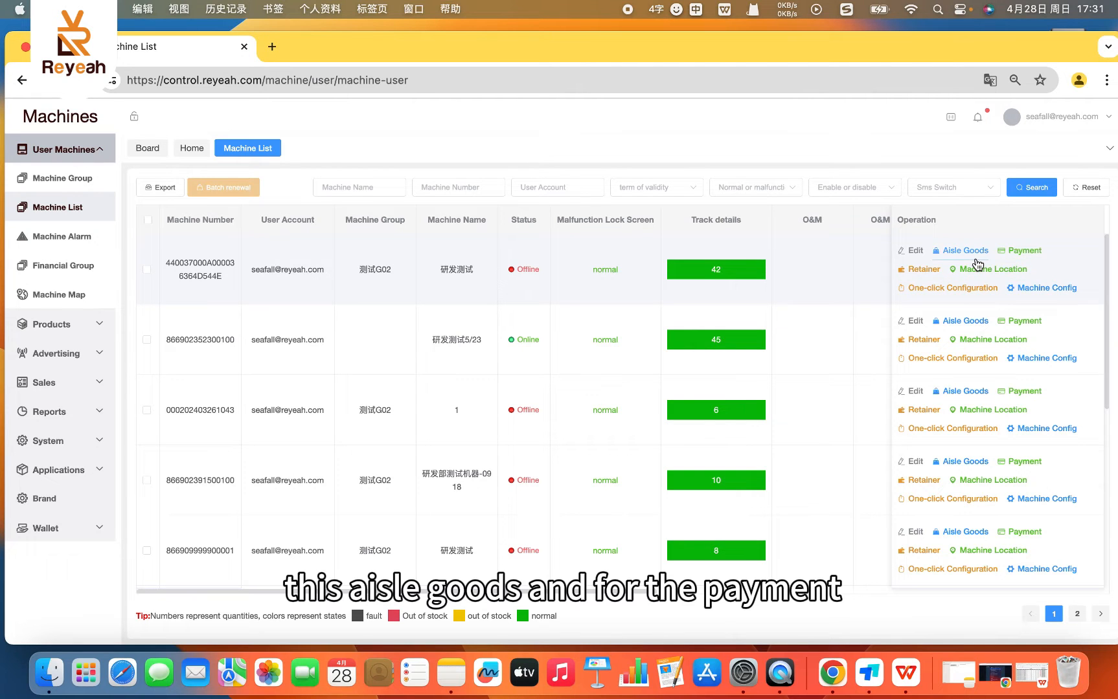
- Review the first machine's payment functions, and examine its retainer income records up to page 2
{"action": "left_click", "coordinate": [1018, 252]}
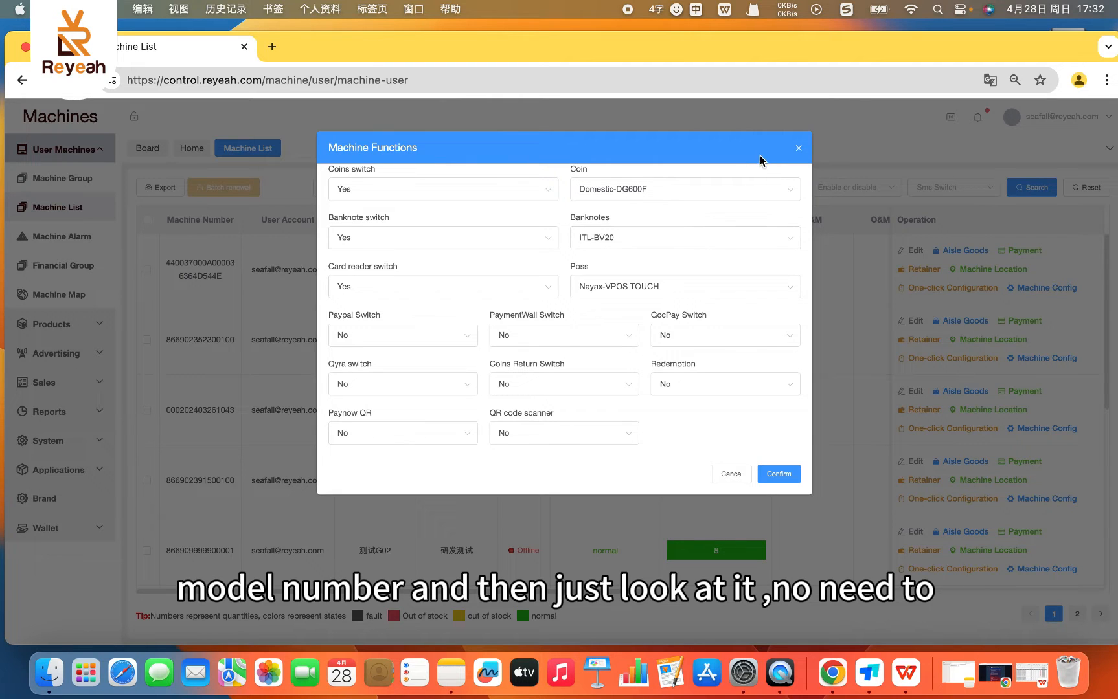
{"action": "left_click", "coordinate": [799, 149]}
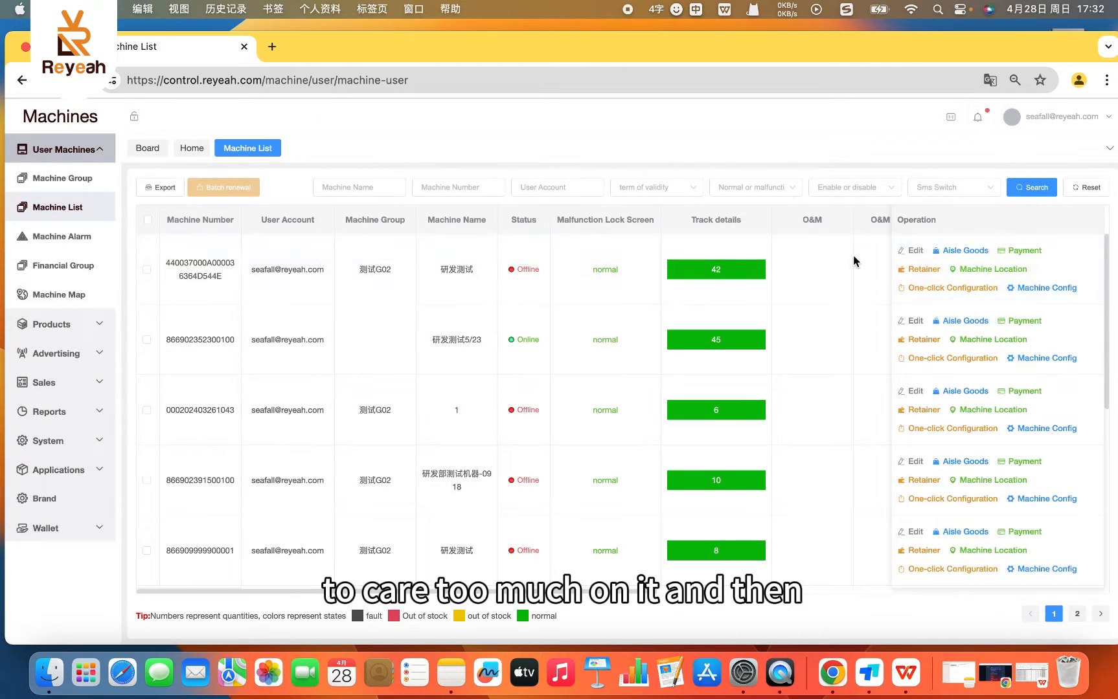
{"action": "left_click", "coordinate": [926, 272]}
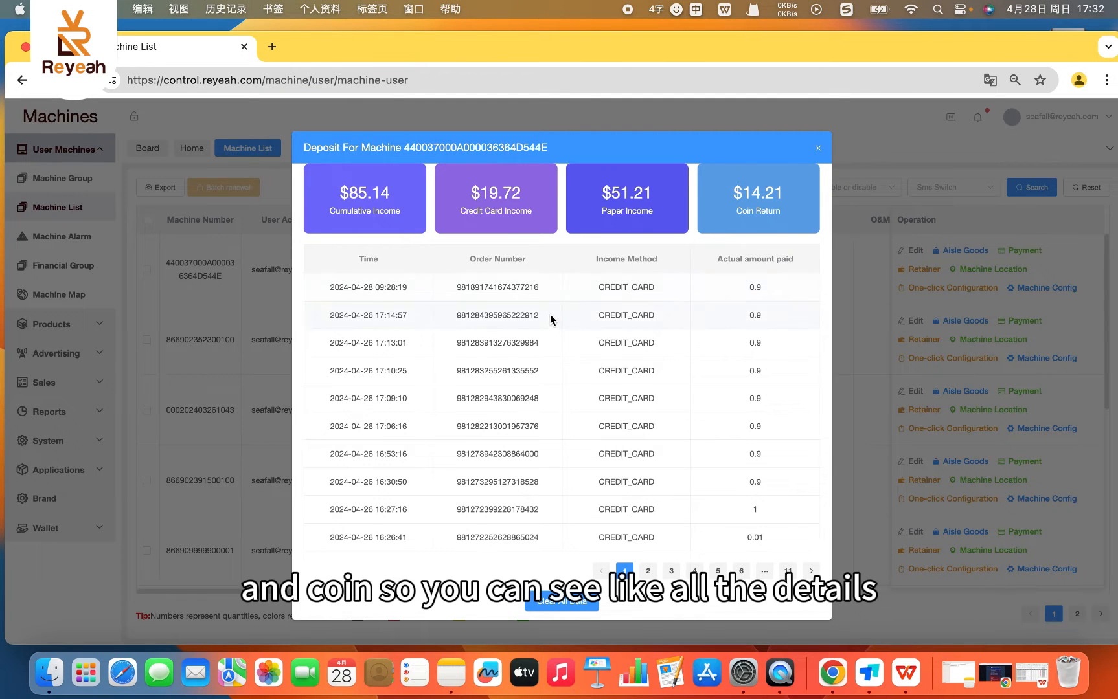
{"action": "scroll", "coordinate": [550, 318], "scroll_direction": "down", "scroll_amount": 1}
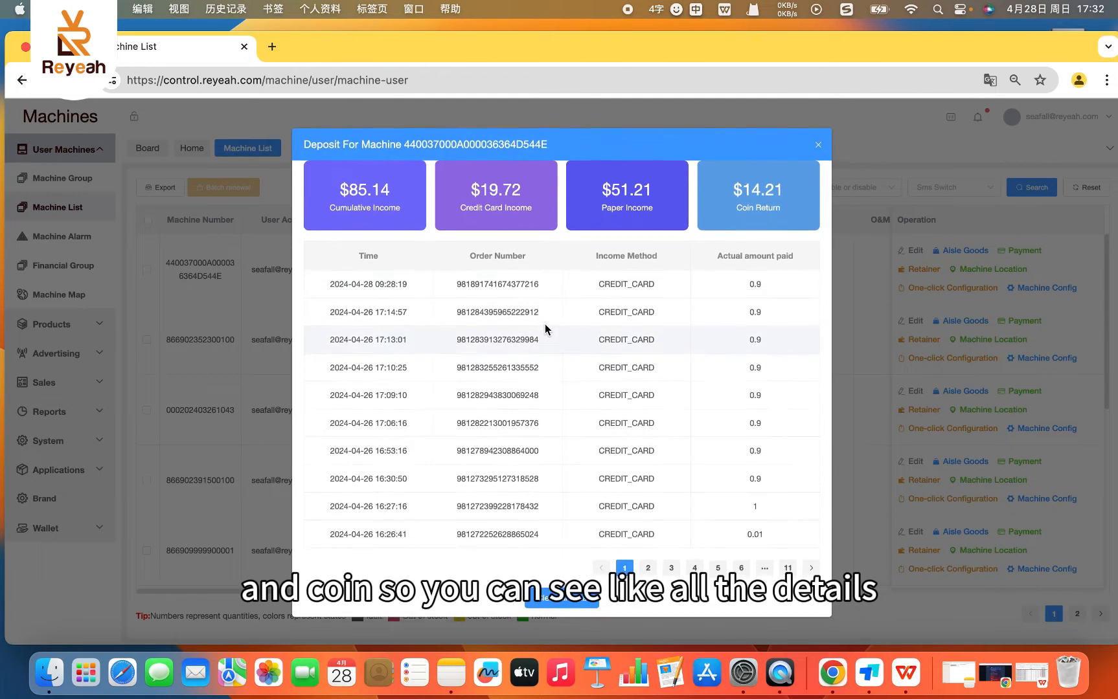
{"action": "double_click", "coordinate": [612, 205]}
{"action": "left_click", "coordinate": [492, 190]}
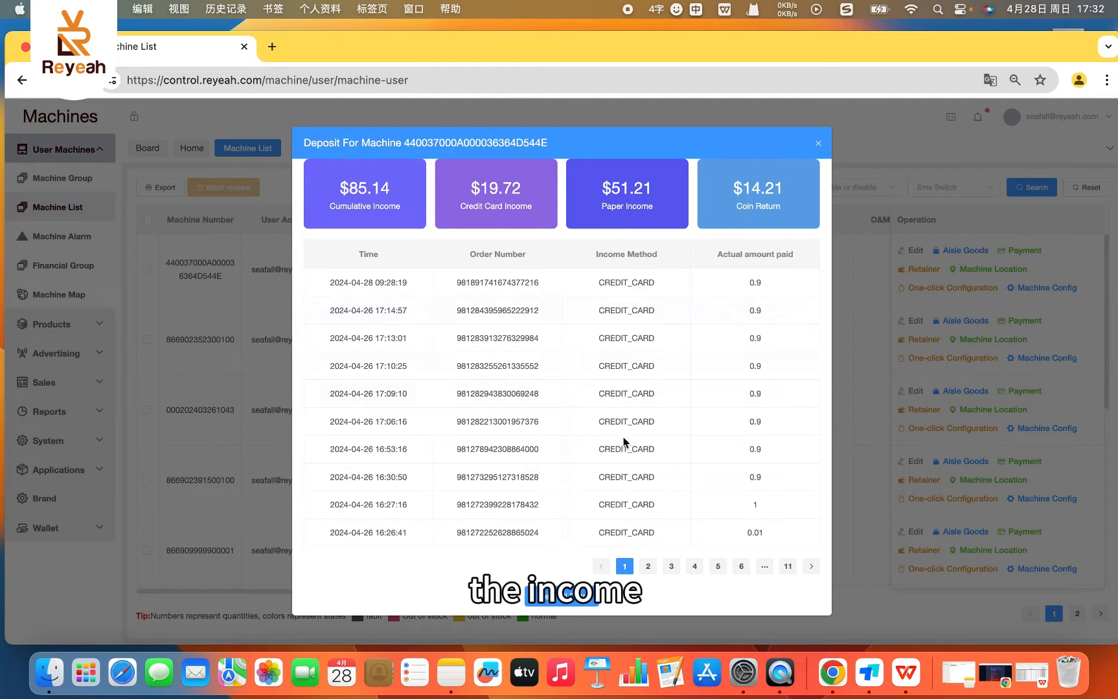
{"action": "left_click", "coordinate": [648, 567]}
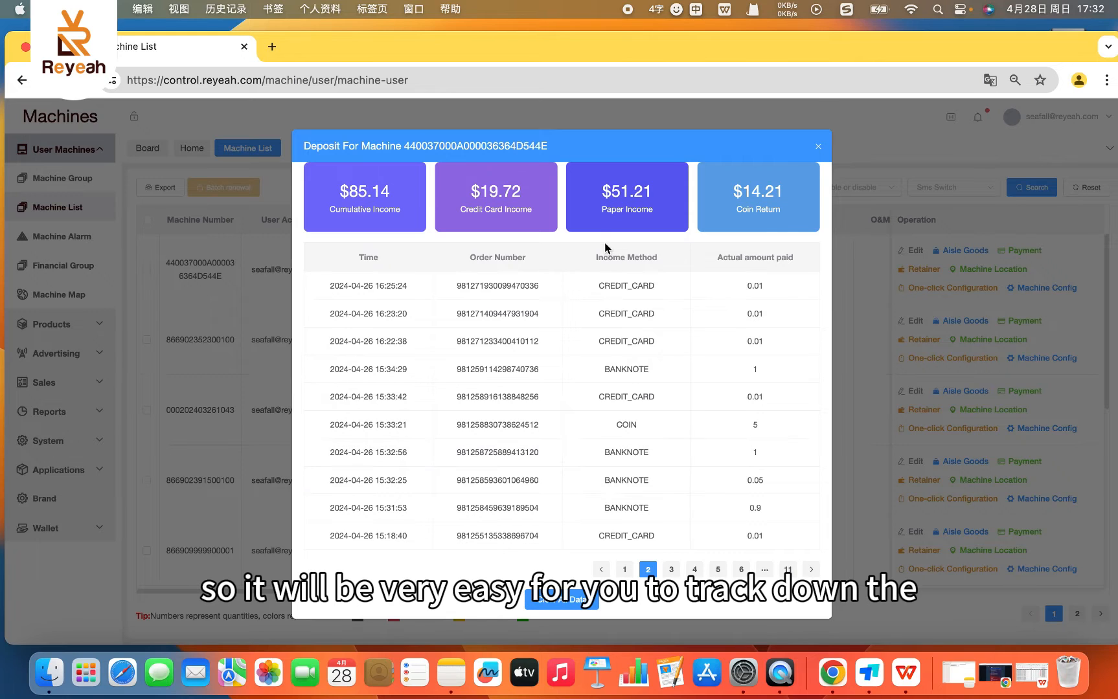
{"action": "left_click", "coordinate": [817, 149]}
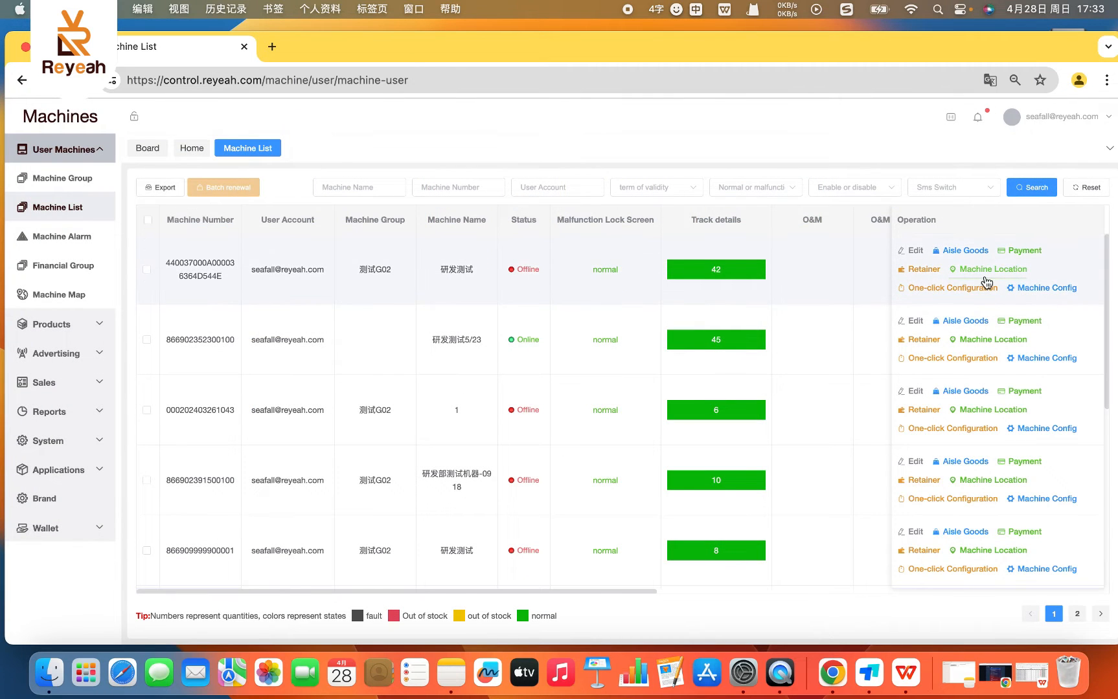
- Look at the first machine's longitude and latitude fields, leave them empty and view the Machine Map
{"action": "left_click", "coordinate": [985, 275]}
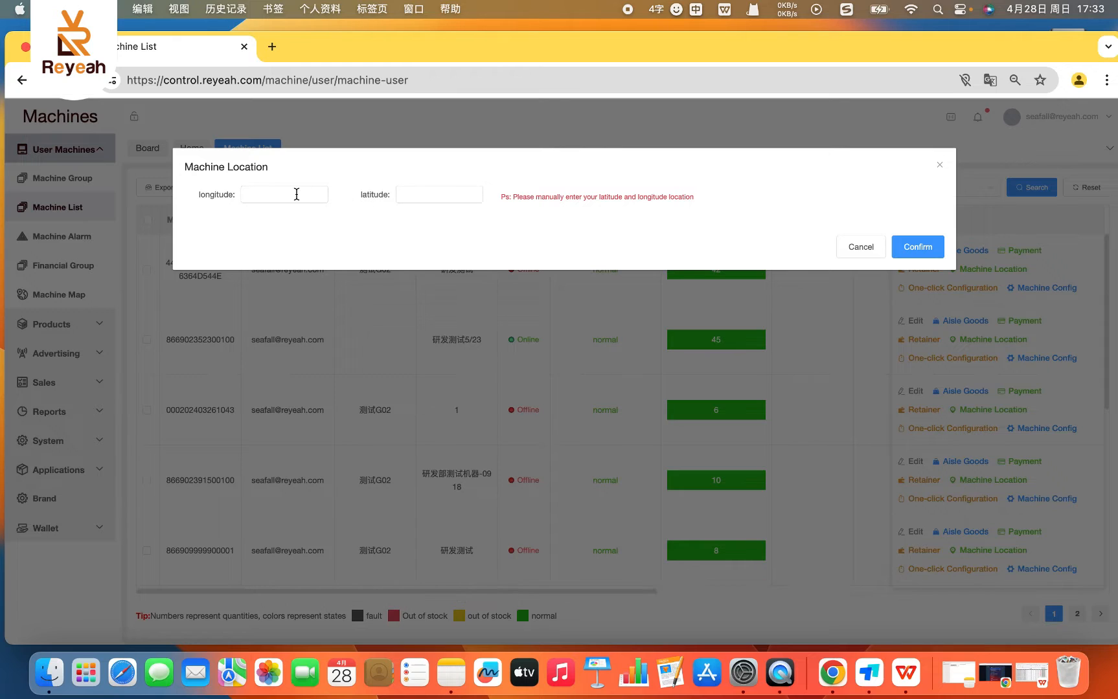
{"action": "left_click", "coordinate": [941, 168]}
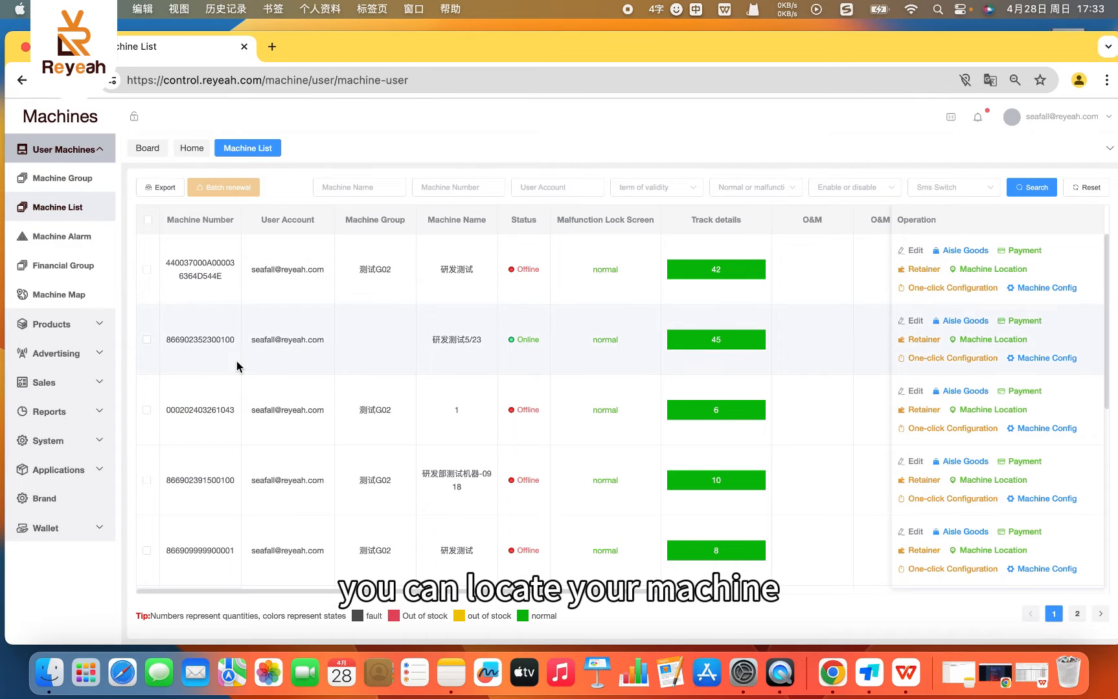
{"action": "left_click", "coordinate": [74, 295]}
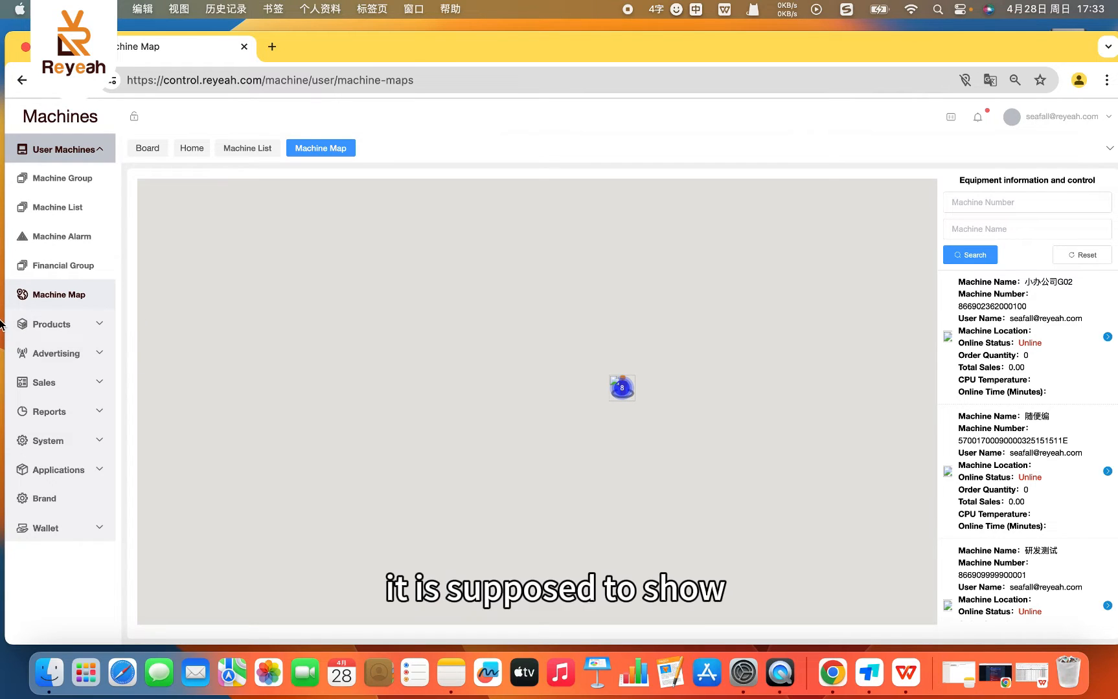
- Open the first machine's configuration from the Machine List and deselect Simplified Chinese, Netherlands, German and Spain as machine languages
{"action": "left_click", "coordinate": [68, 208]}
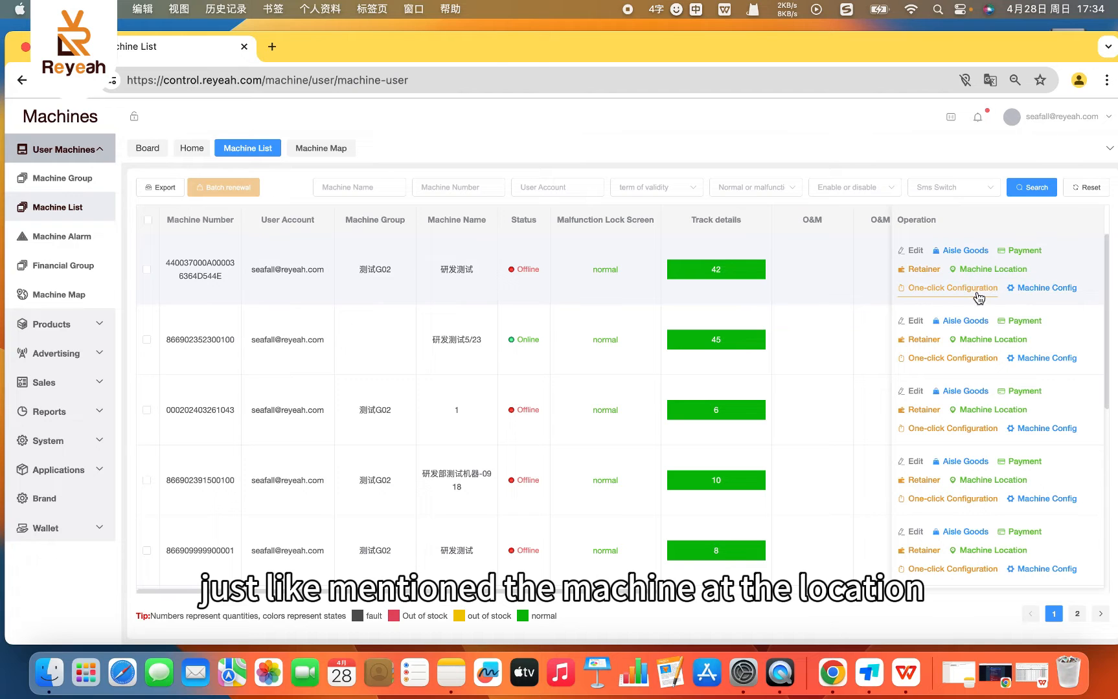
{"action": "left_click", "coordinate": [1056, 288]}
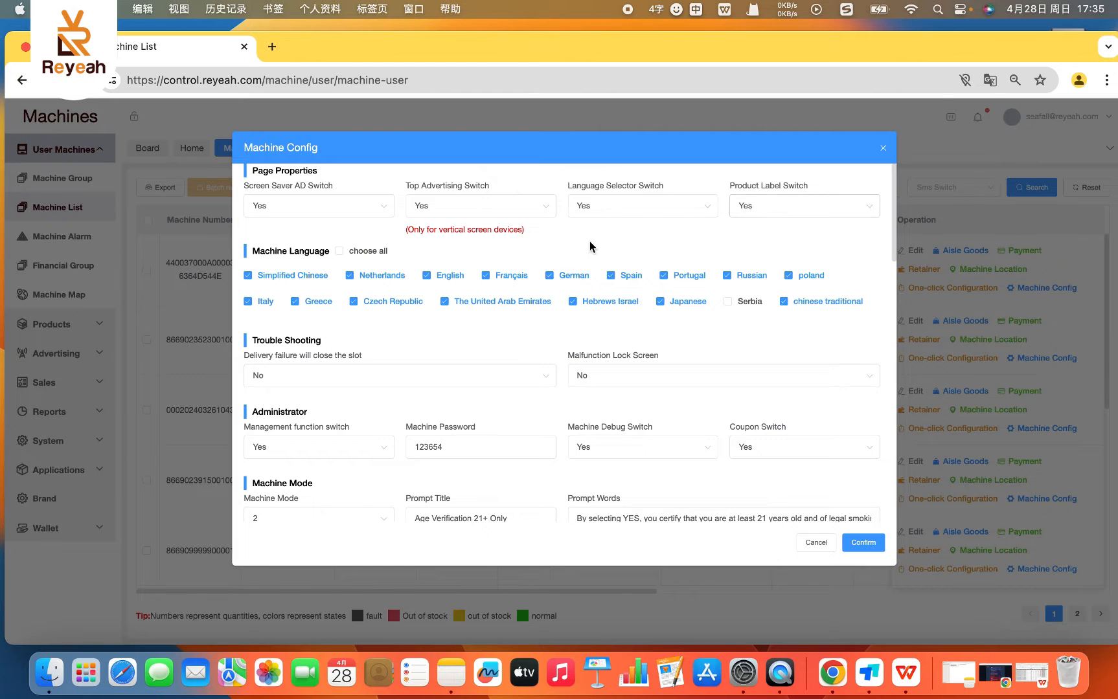
{"action": "left_click", "coordinate": [433, 277]}
{"action": "left_click", "coordinate": [429, 279]}
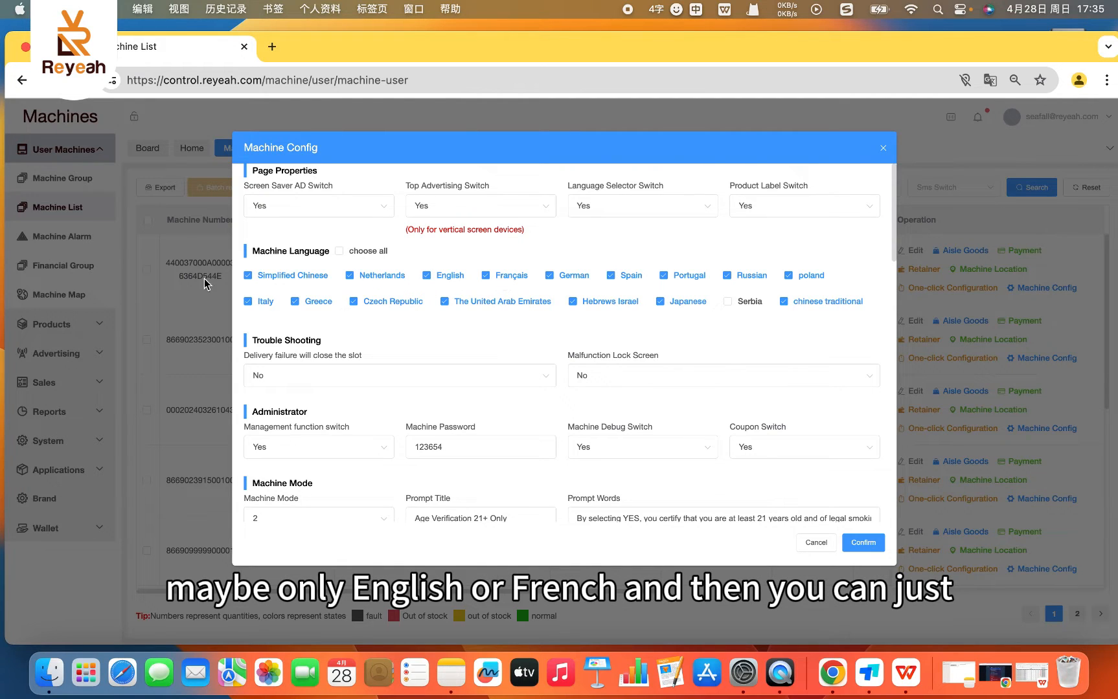
{"action": "left_click", "coordinate": [247, 277]}
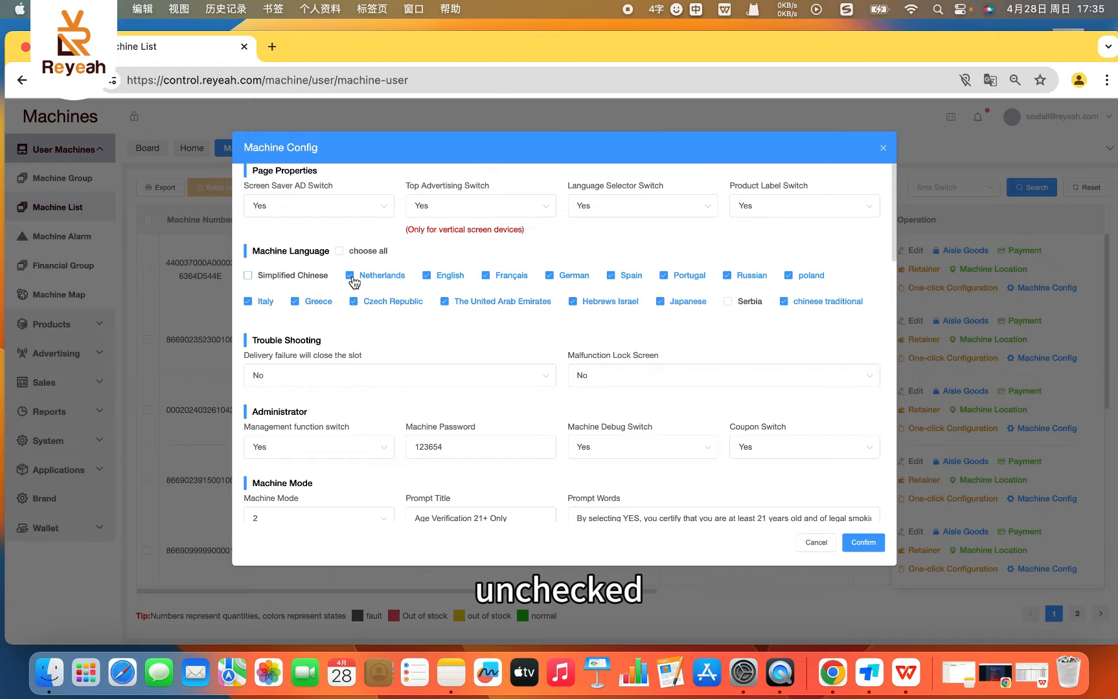
{"action": "left_click", "coordinate": [350, 277]}
{"action": "left_click", "coordinate": [550, 276]}
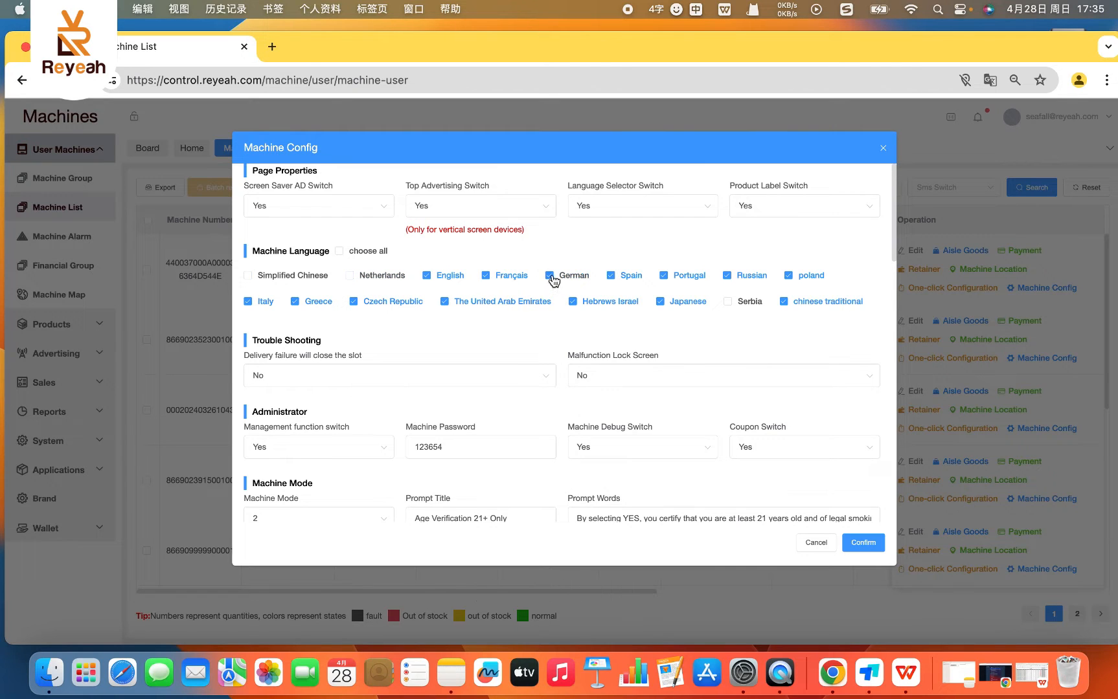
{"action": "left_click", "coordinate": [622, 277]}
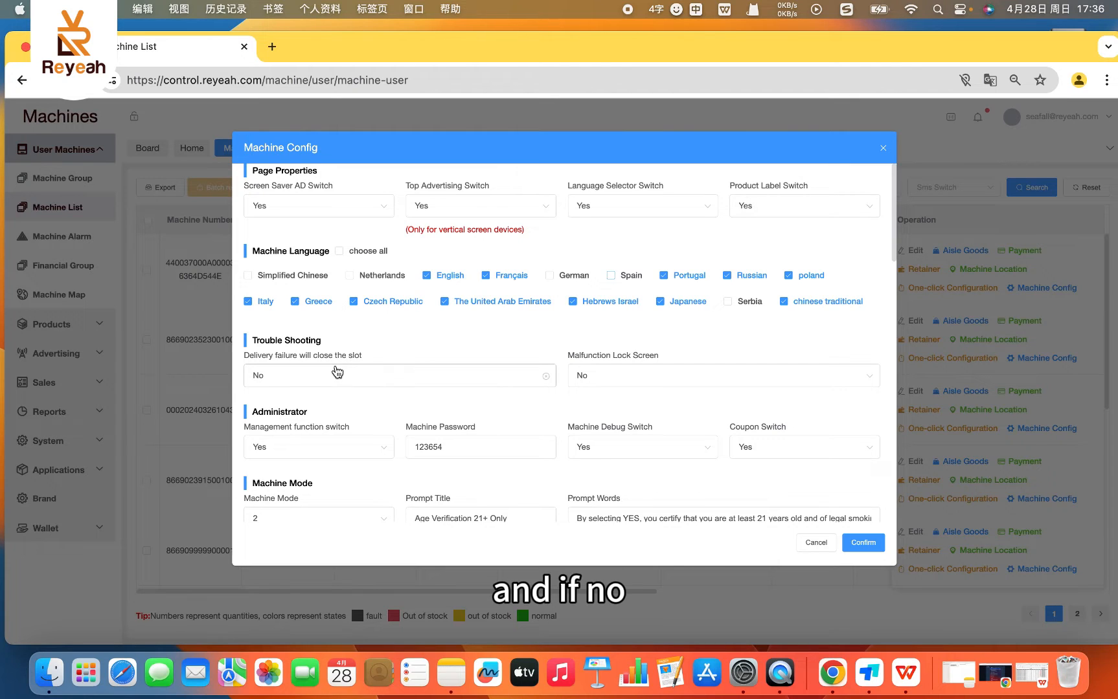
- Review the slot closing option for delivery failures, the Machine Password field and the Machine Debug Switch choices
{"action": "left_click", "coordinate": [289, 378]}
{"action": "left_click", "coordinate": [287, 381]}
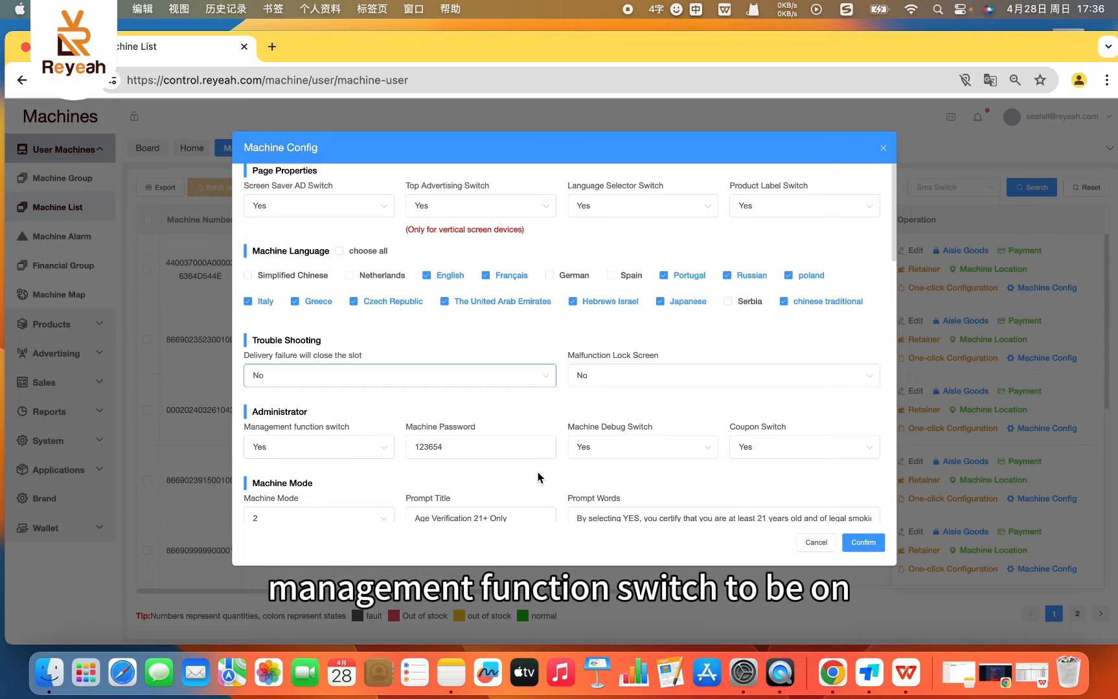
{"action": "left_click_drag", "start_coordinate": [473, 453], "coordinate": [425, 448]}
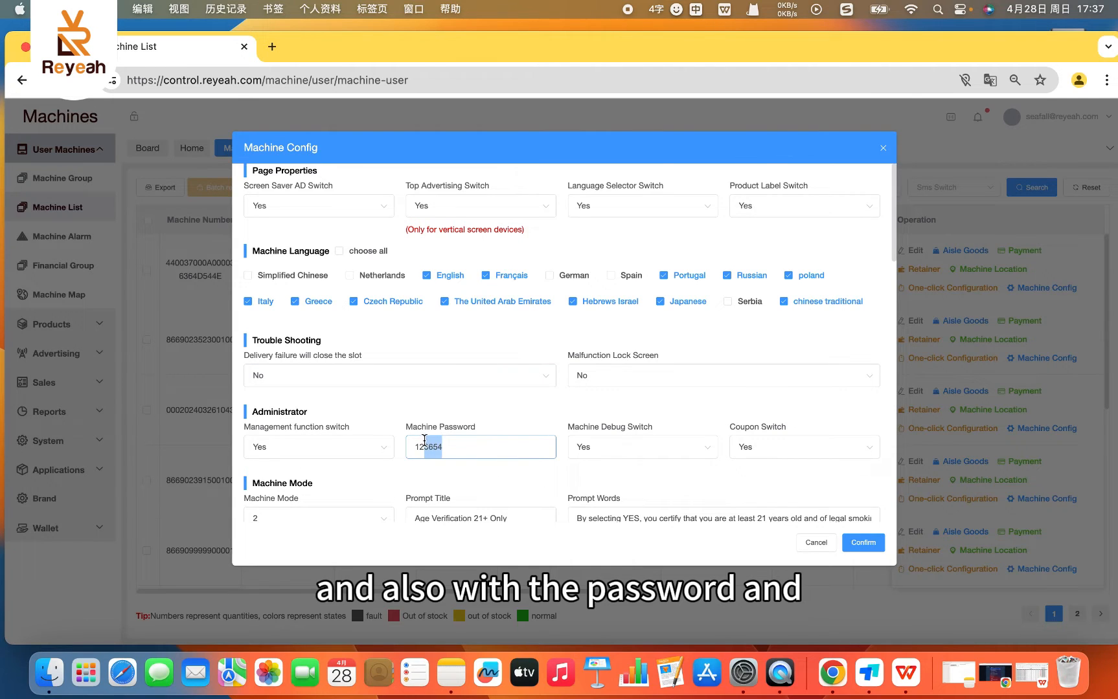
{"action": "left_click", "coordinate": [673, 452]}
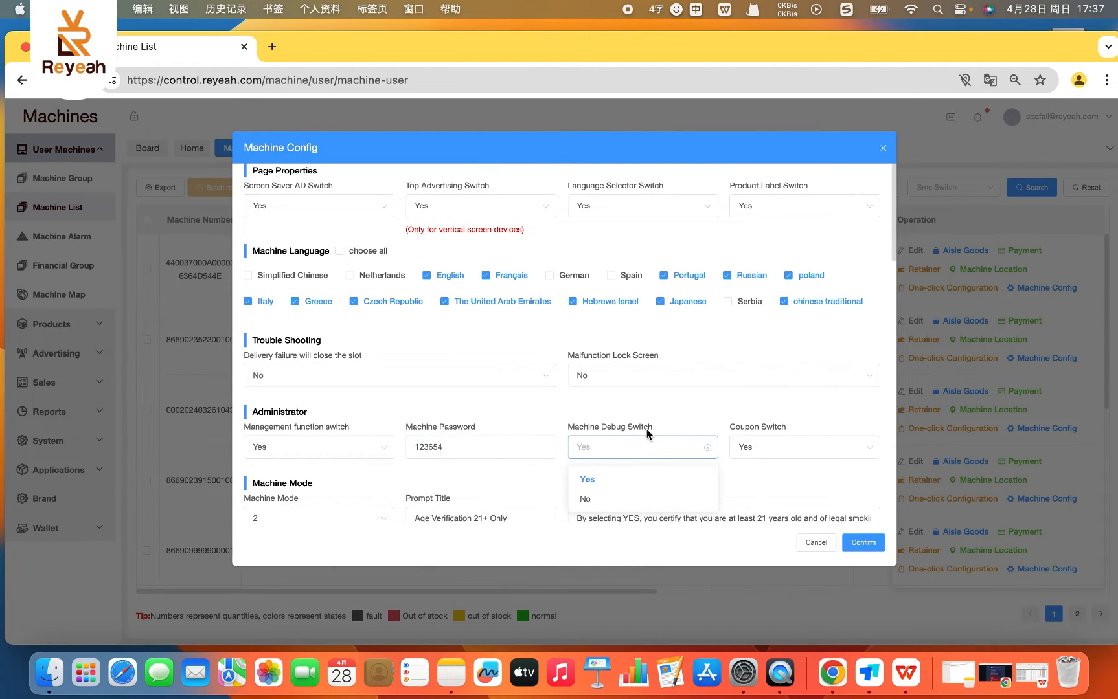
{"action": "left_click", "coordinate": [672, 382]}
{"action": "left_click", "coordinate": [615, 432]}
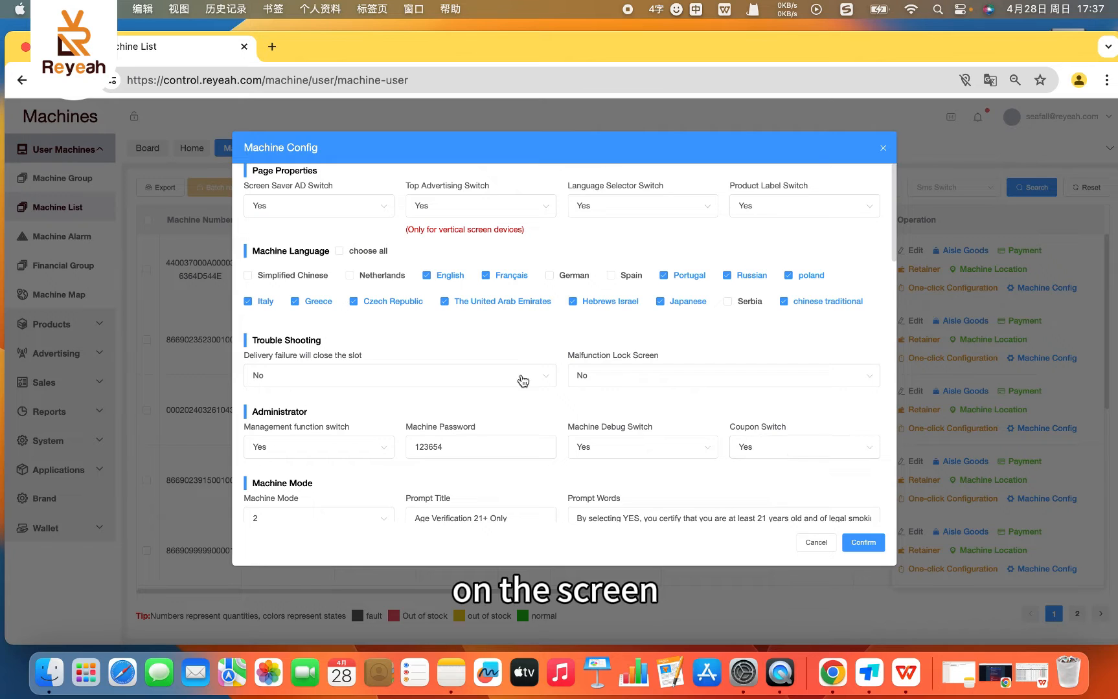
- Check the Machine Mode options and examine the age verification Prompt Title and Prompt Words
{"action": "left_click", "coordinate": [276, 520]}
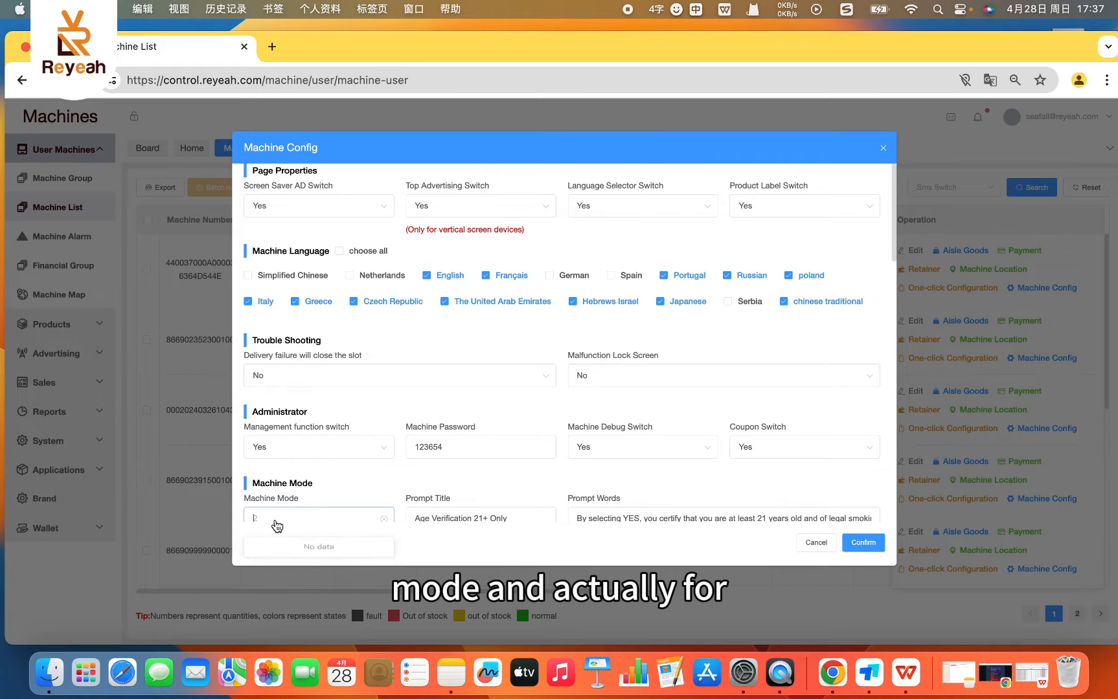
{"action": "left_click", "coordinate": [275, 521]}
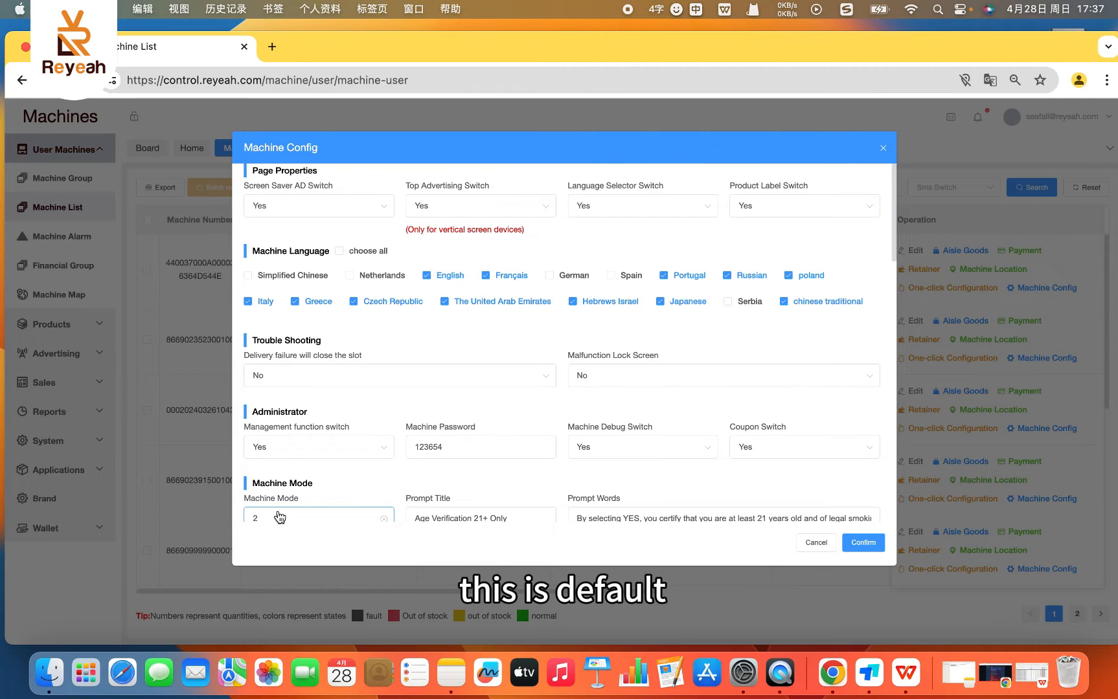
{"action": "scroll", "coordinate": [555, 450], "scroll_direction": "down", "scroll_amount": 2}
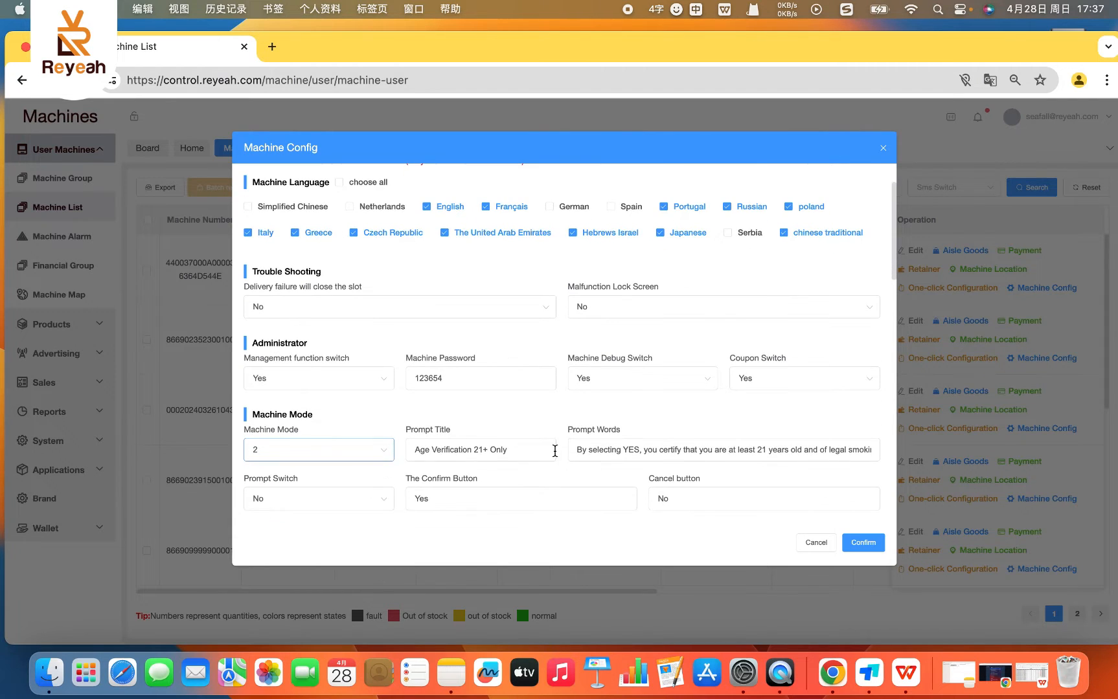
{"action": "scroll", "coordinate": [296, 457], "scroll_direction": "down", "scroll_amount": 2}
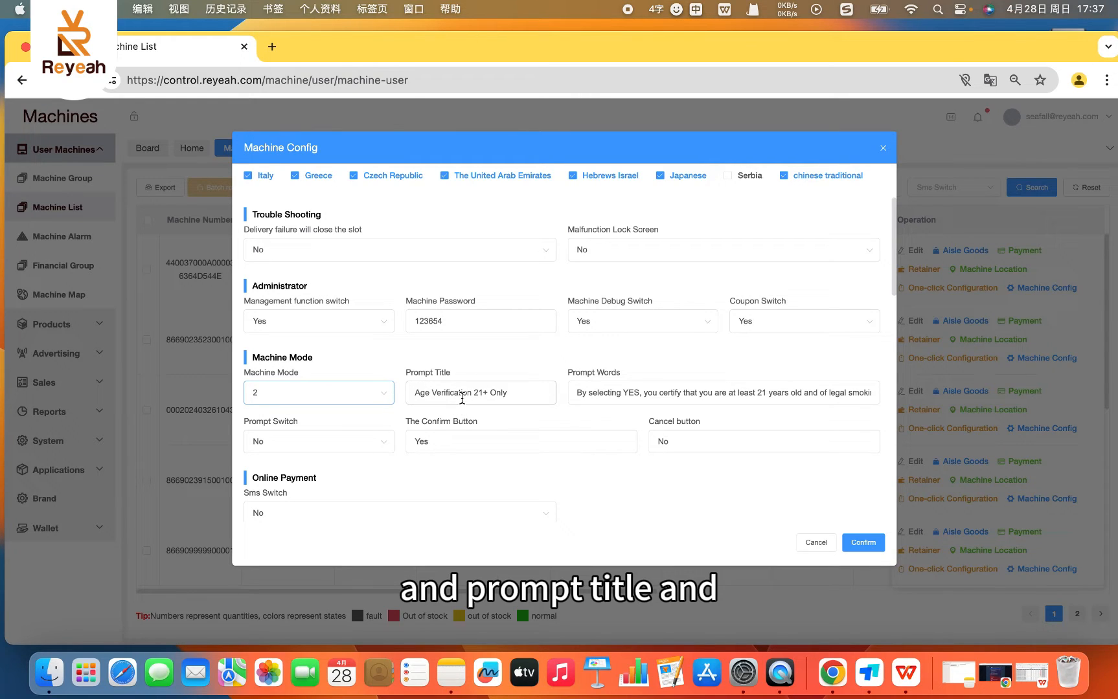
{"action": "left_click_drag", "start_coordinate": [520, 400], "coordinate": [424, 389]}
{"action": "left_click", "coordinate": [537, 396]}
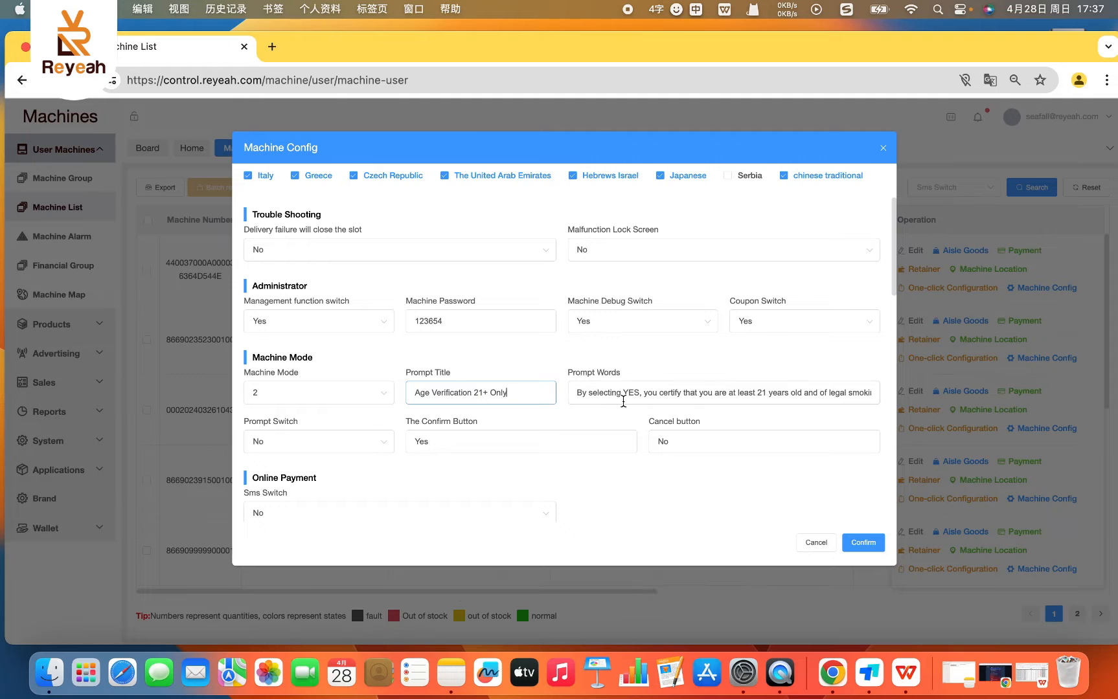
{"action": "left_click_drag", "start_coordinate": [605, 394], "coordinate": [957, 401]}
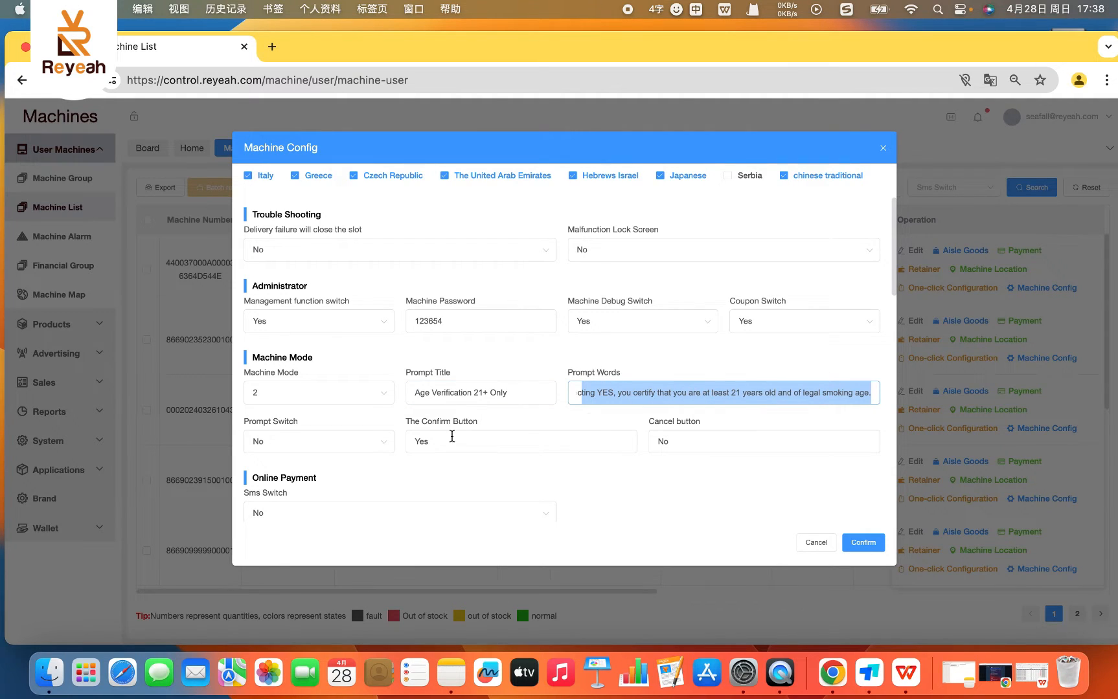
{"action": "left_click", "coordinate": [593, 480]}
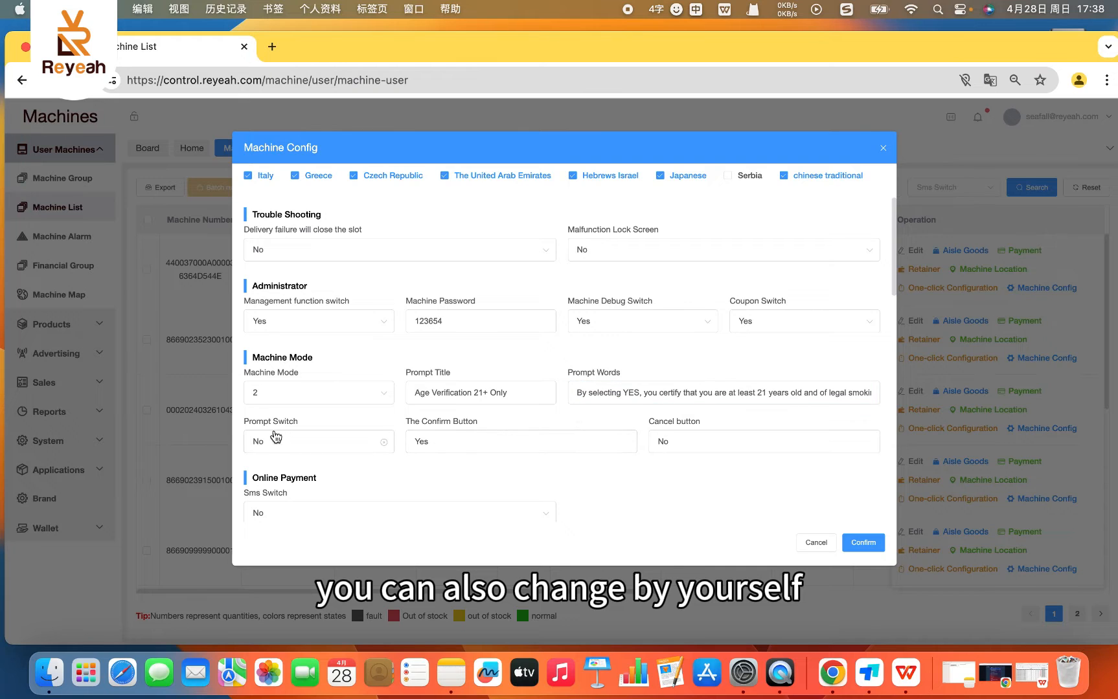
- Examine the remaining machine configuration sections, including Equipment tax rate, Shopping Tips, Shopping Cart, Remote Control and More Screen
{"action": "scroll", "coordinate": [270, 435], "scroll_direction": "up", "scroll_amount": 1}
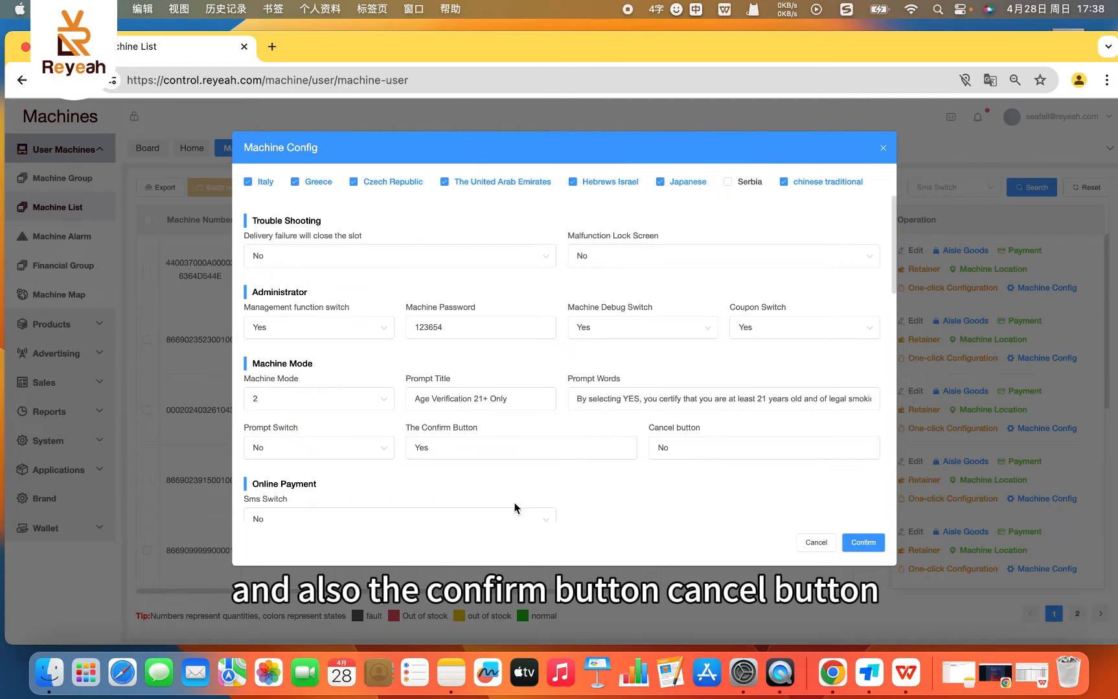
{"action": "scroll", "coordinate": [412, 494], "scroll_direction": "up", "scroll_amount": 4}
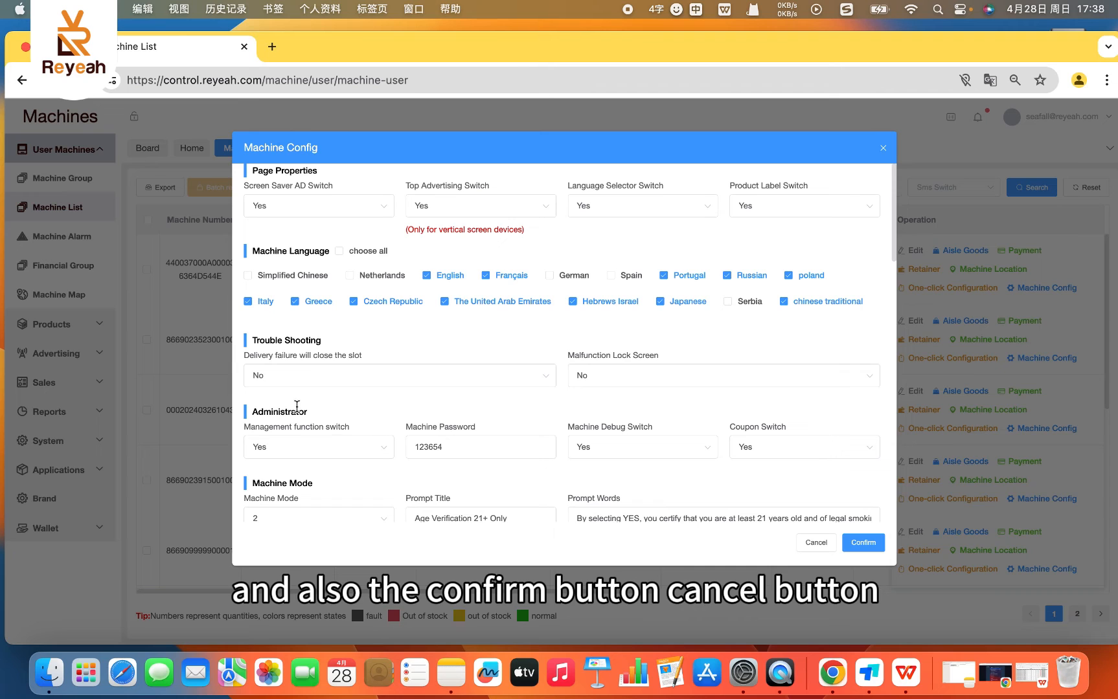
{"action": "scroll", "coordinate": [418, 441], "scroll_direction": "down", "scroll_amount": 3}
{"action": "scroll", "coordinate": [418, 440], "scroll_direction": "down", "scroll_amount": 8}
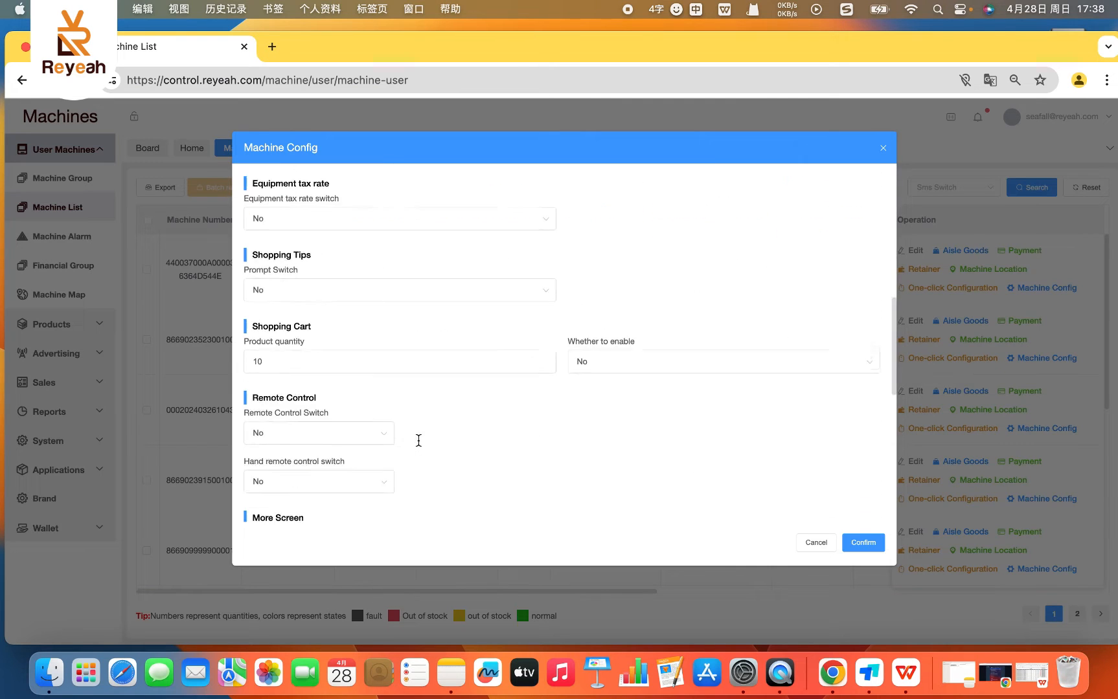
{"action": "scroll", "coordinate": [357, 454], "scroll_direction": "down", "scroll_amount": 2}
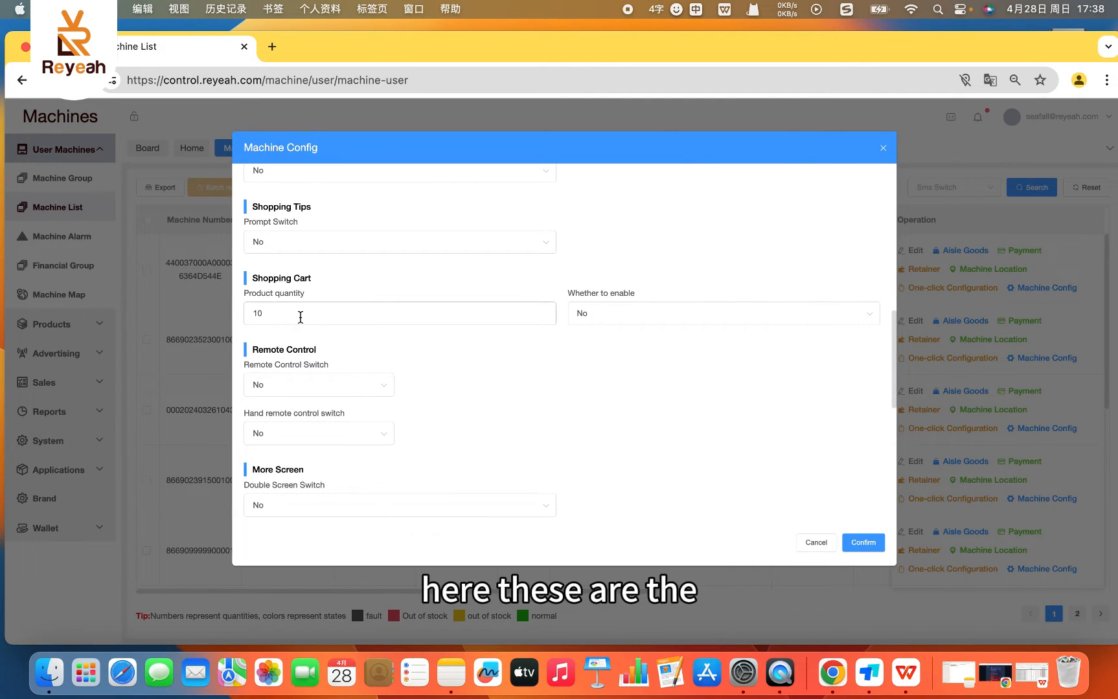
- Check the Sms Switch choices under Online Payment in the machine configuration without changing the setting
{"action": "scroll", "coordinate": [451, 223], "scroll_direction": "up", "scroll_amount": 1}
{"action": "scroll", "coordinate": [451, 224], "scroll_direction": "down", "scroll_amount": 1}
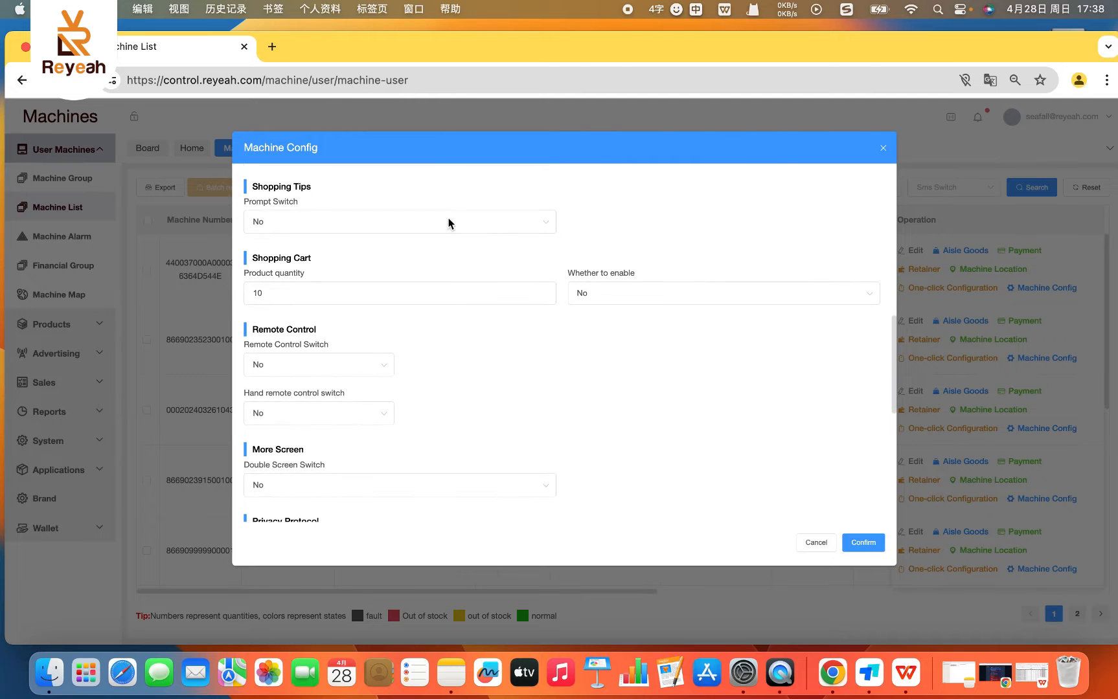
{"action": "scroll", "coordinate": [637, 228], "scroll_direction": "up", "scroll_amount": 1}
{"action": "scroll", "coordinate": [637, 223], "scroll_direction": "up", "scroll_amount": 3}
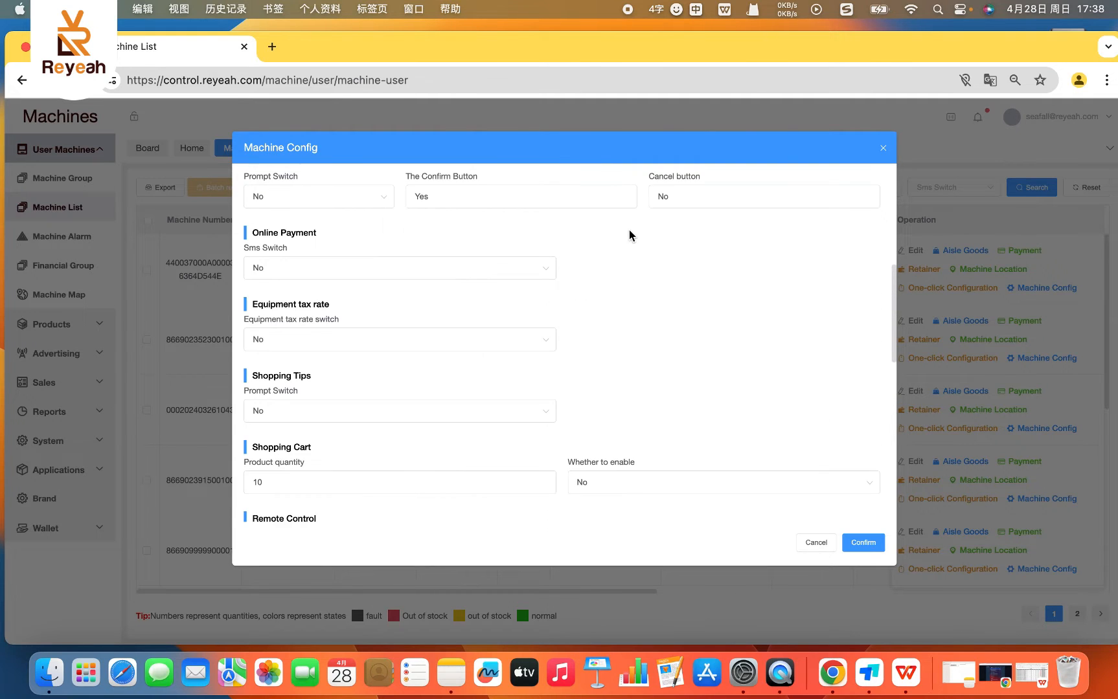
{"action": "scroll", "coordinate": [414, 289], "scroll_direction": "up", "scroll_amount": 1}
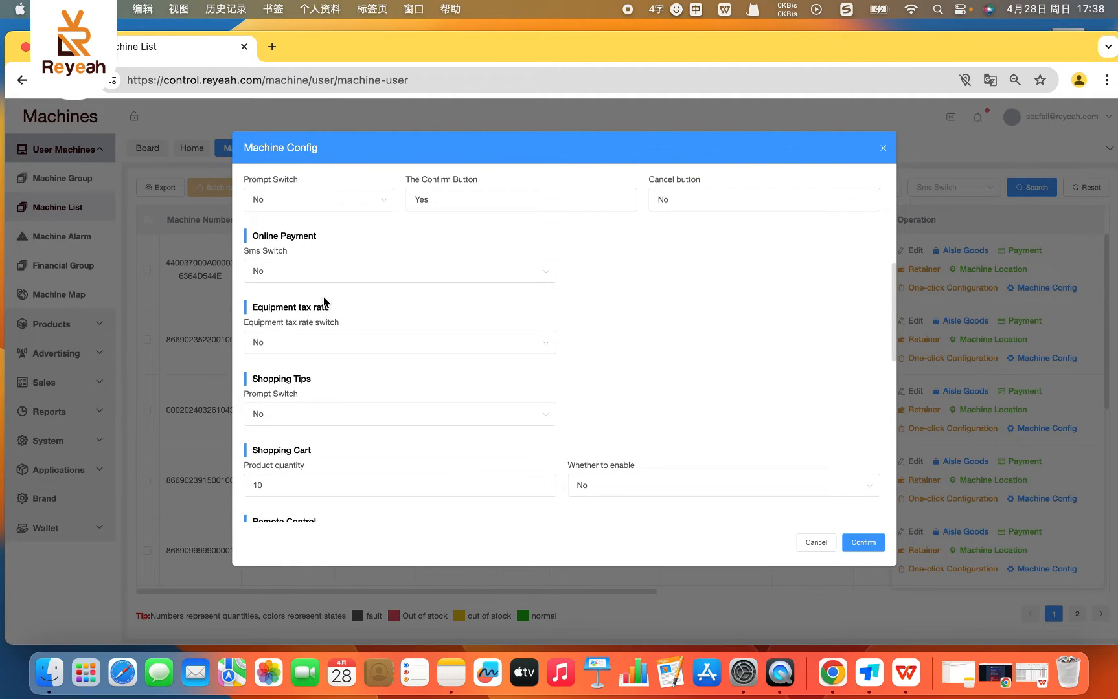
{"action": "left_click", "coordinate": [296, 277]}
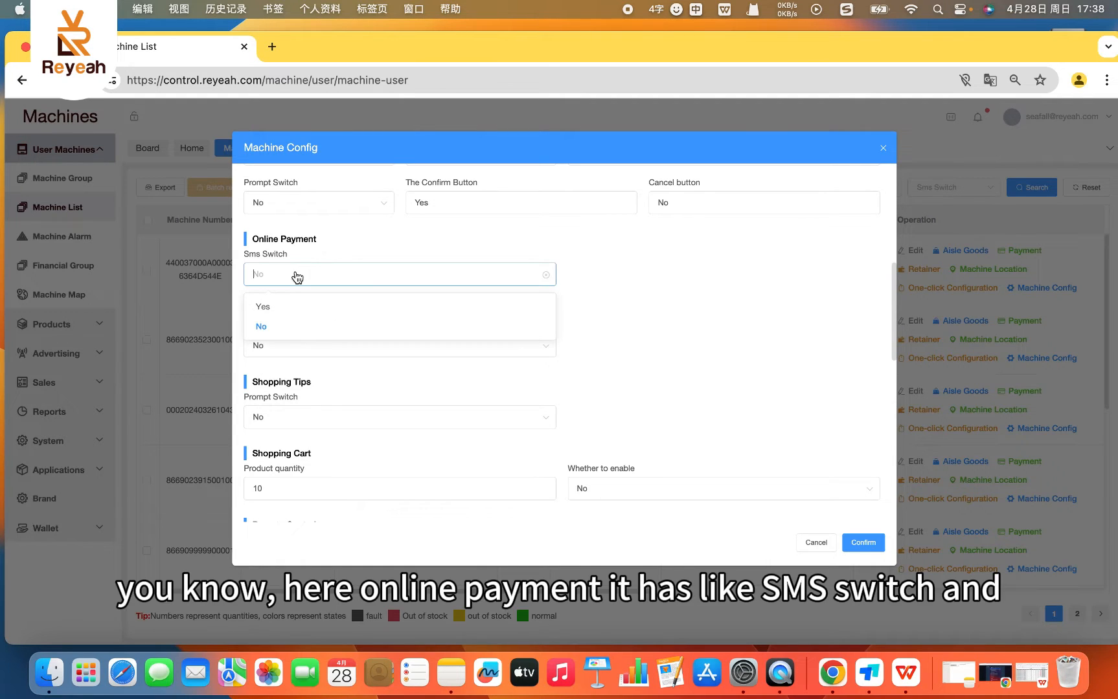
{"action": "left_click", "coordinate": [345, 239]}
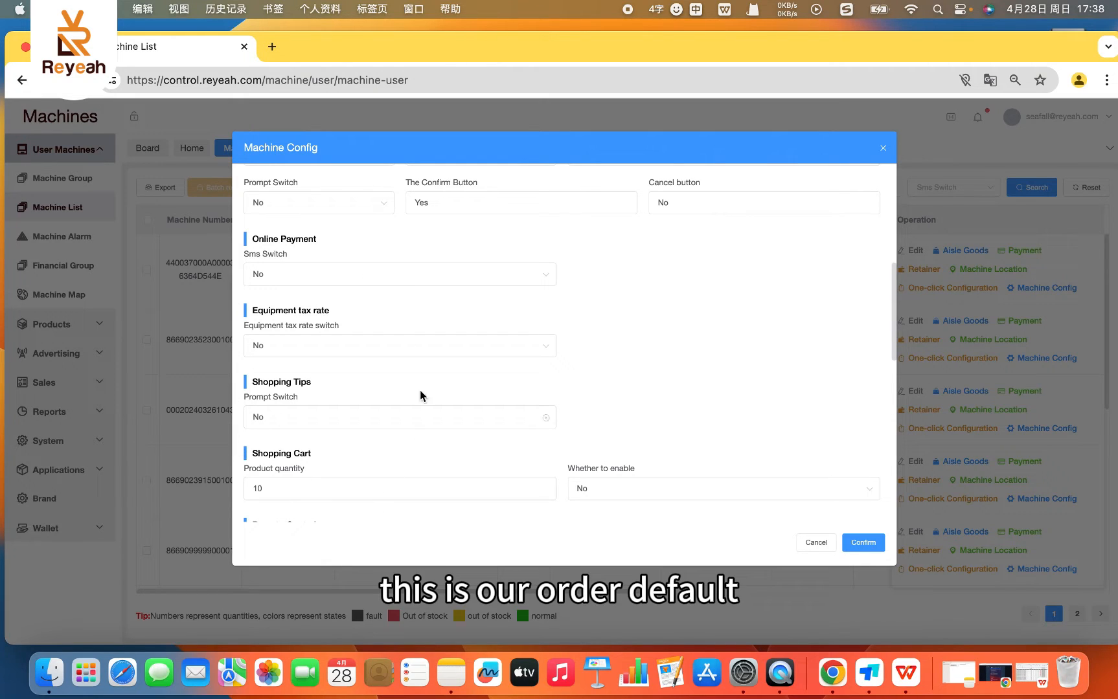
- Review the tax rate, Machine Mode, Administrator and Trouble Shooting sections again, and close the machine configuration without saving
{"action": "scroll", "coordinate": [317, 337], "scroll_direction": "up", "scroll_amount": 1}
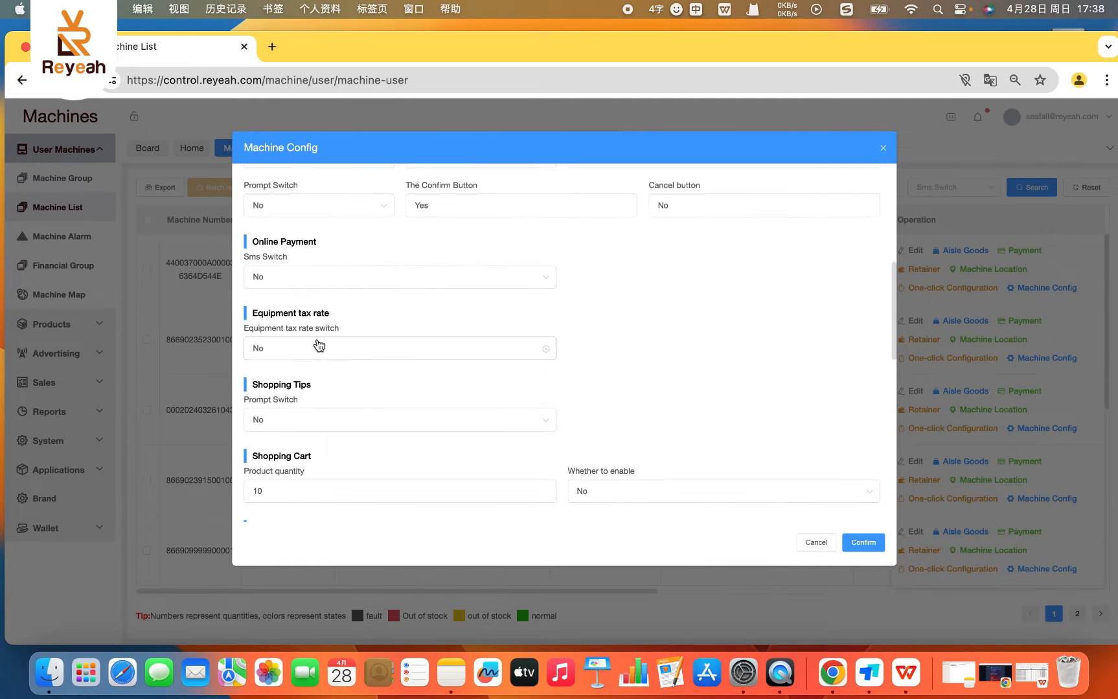
{"action": "scroll", "coordinate": [272, 305], "scroll_direction": "up", "scroll_amount": 2}
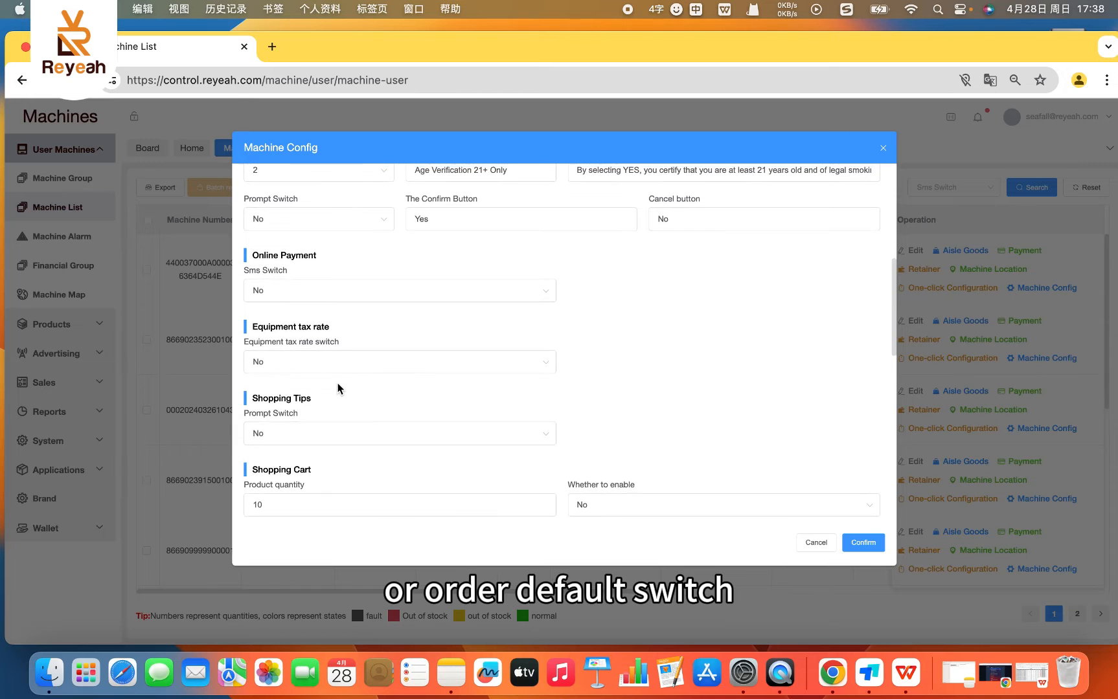
{"action": "scroll", "coordinate": [588, 455], "scroll_direction": "up", "scroll_amount": 3}
{"action": "scroll", "coordinate": [569, 424], "scroll_direction": "up", "scroll_amount": 5}
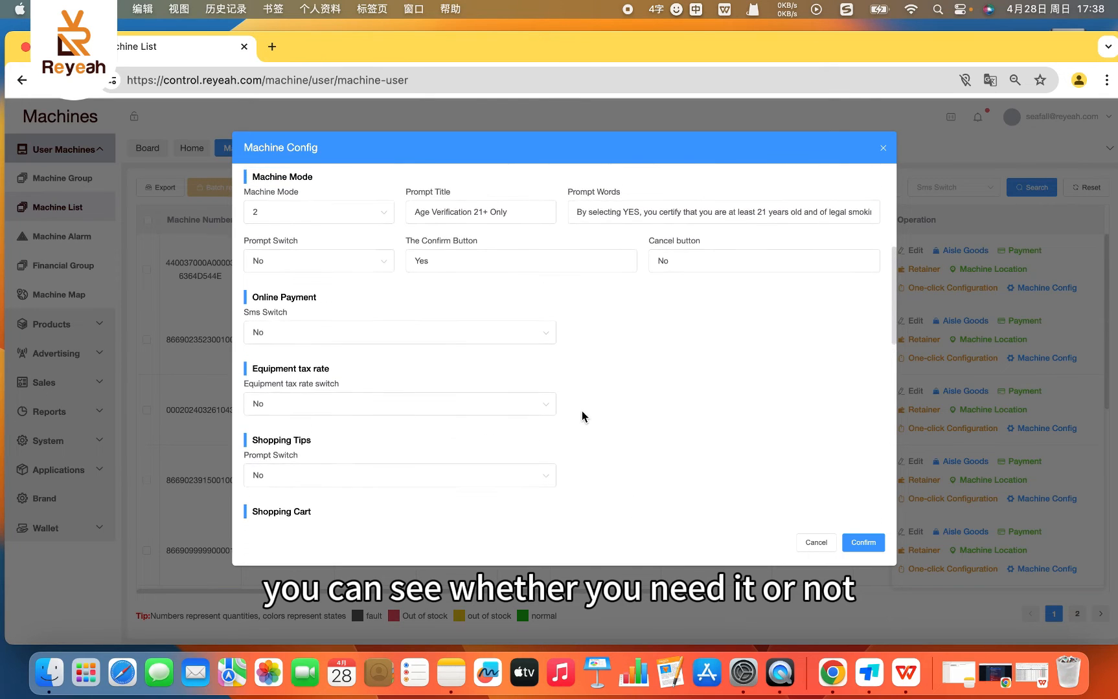
{"action": "scroll", "coordinate": [378, 459], "scroll_direction": "up", "scroll_amount": 1}
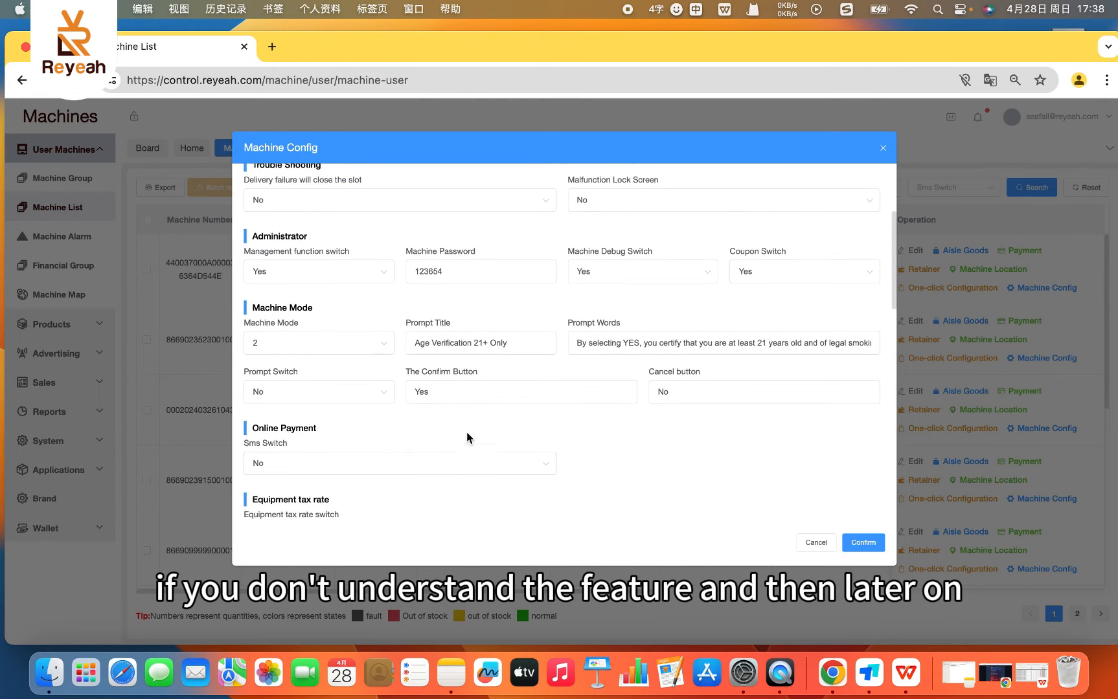
{"action": "scroll", "coordinate": [343, 448], "scroll_direction": "up", "scroll_amount": 1}
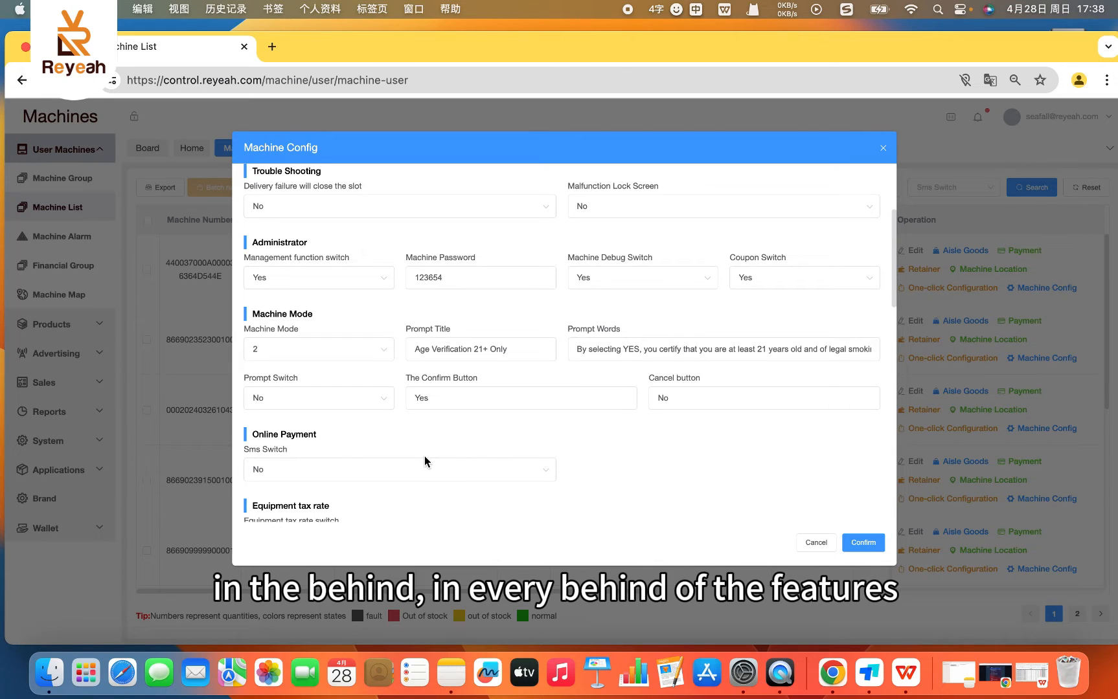
{"action": "left_click", "coordinate": [816, 543]}
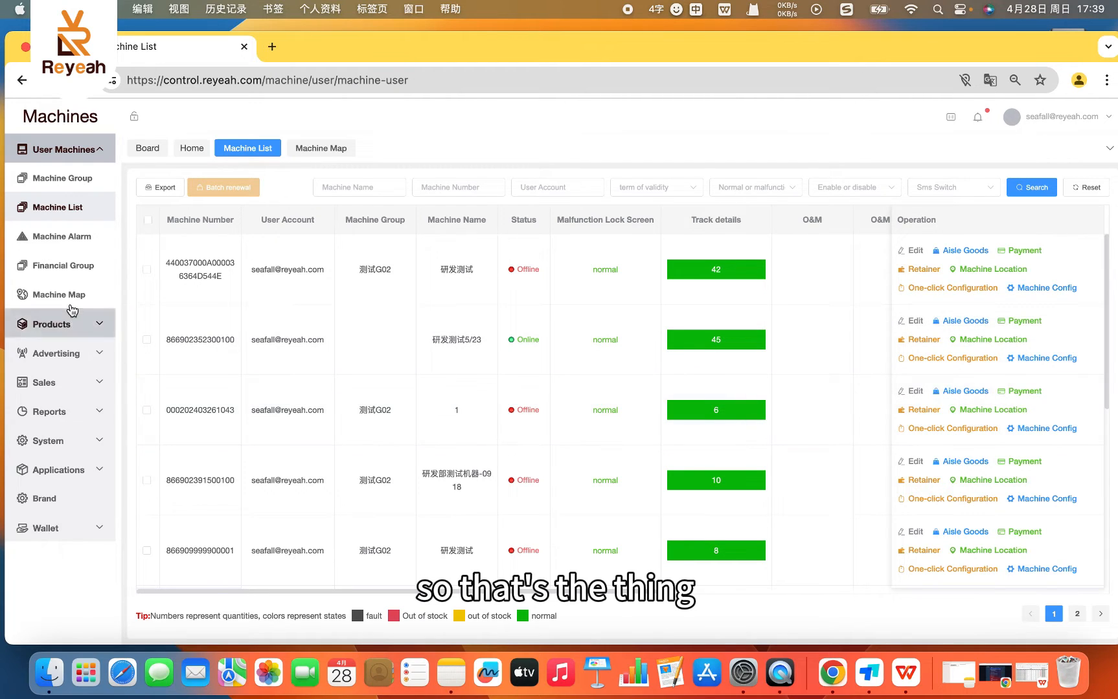
- Open the Machine Alarm records, reload the page and dismiss the device renewal reminder
{"action": "left_click", "coordinate": [62, 246]}
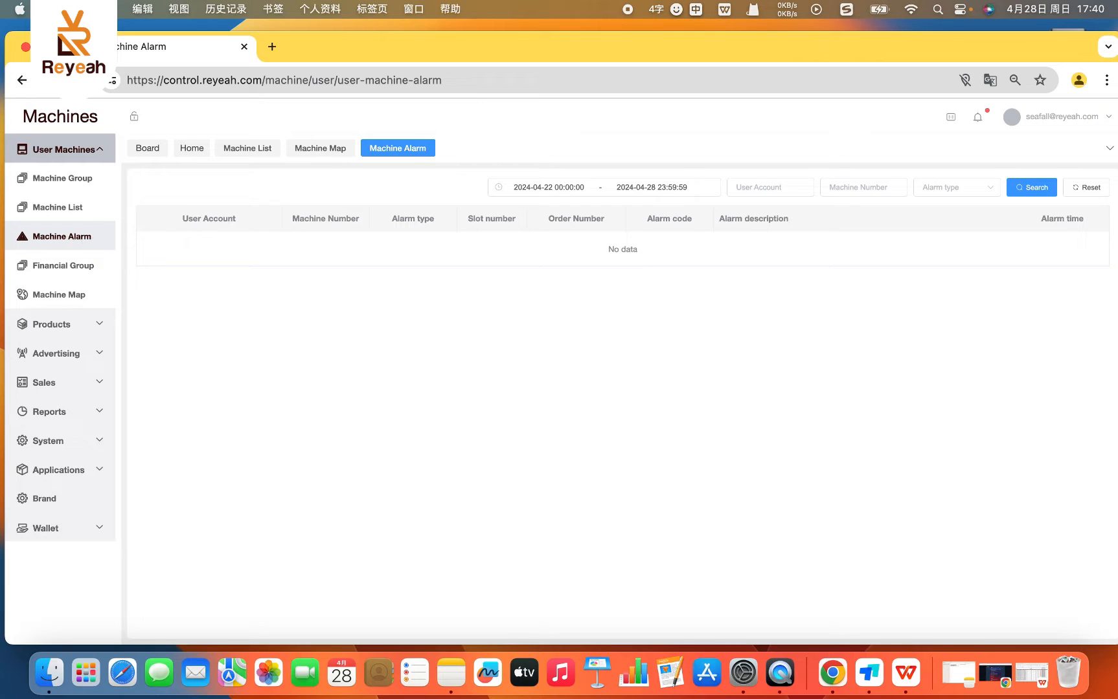
{"action": "left_click", "coordinate": [72, 81]}
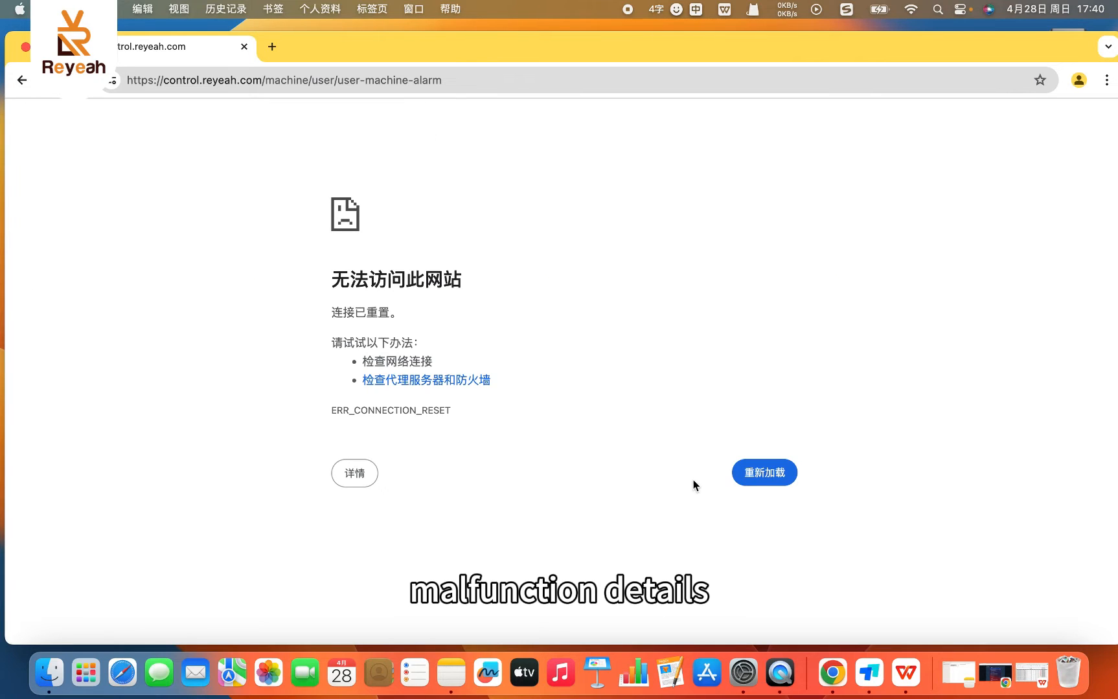
{"action": "left_click", "coordinate": [749, 480]}
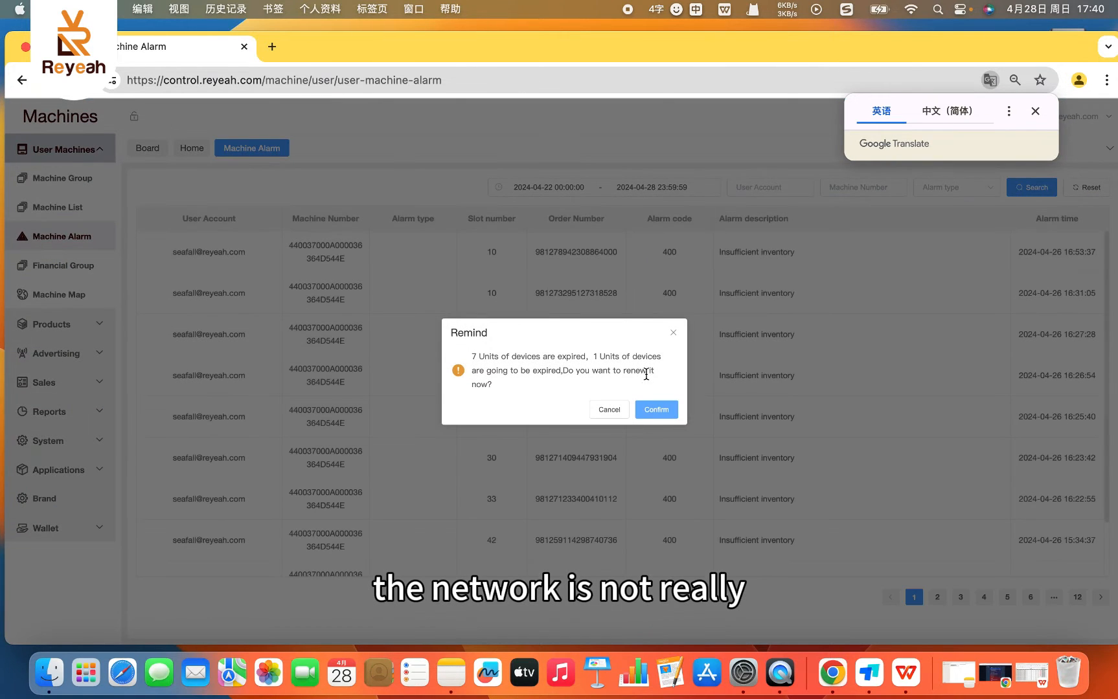
{"action": "left_click", "coordinate": [609, 409]}
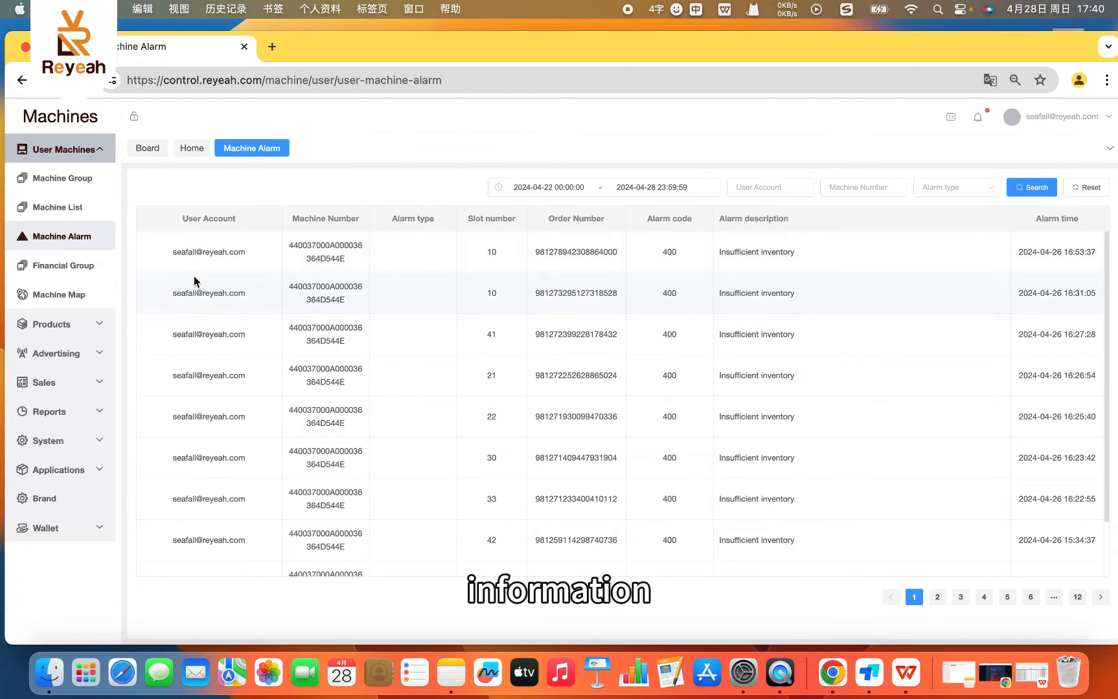
- View the Financial Group page, and check the Finance Group choices in the first machine's edit form from the Machine List
{"action": "left_click", "coordinate": [58, 270]}
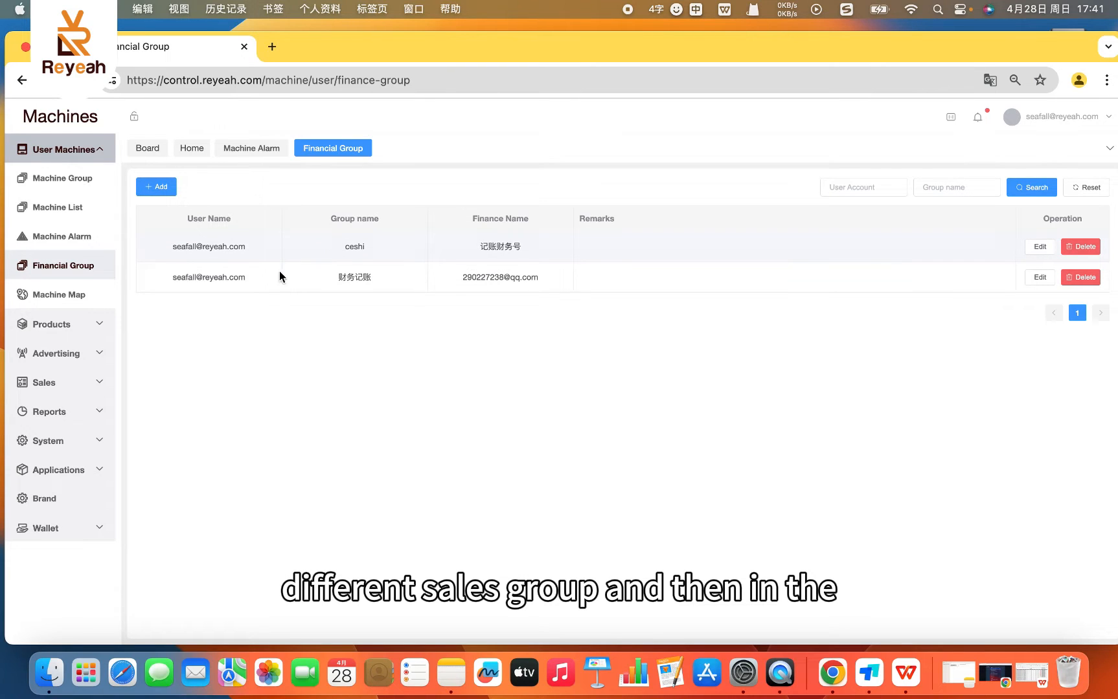
{"action": "left_click", "coordinate": [55, 208]}
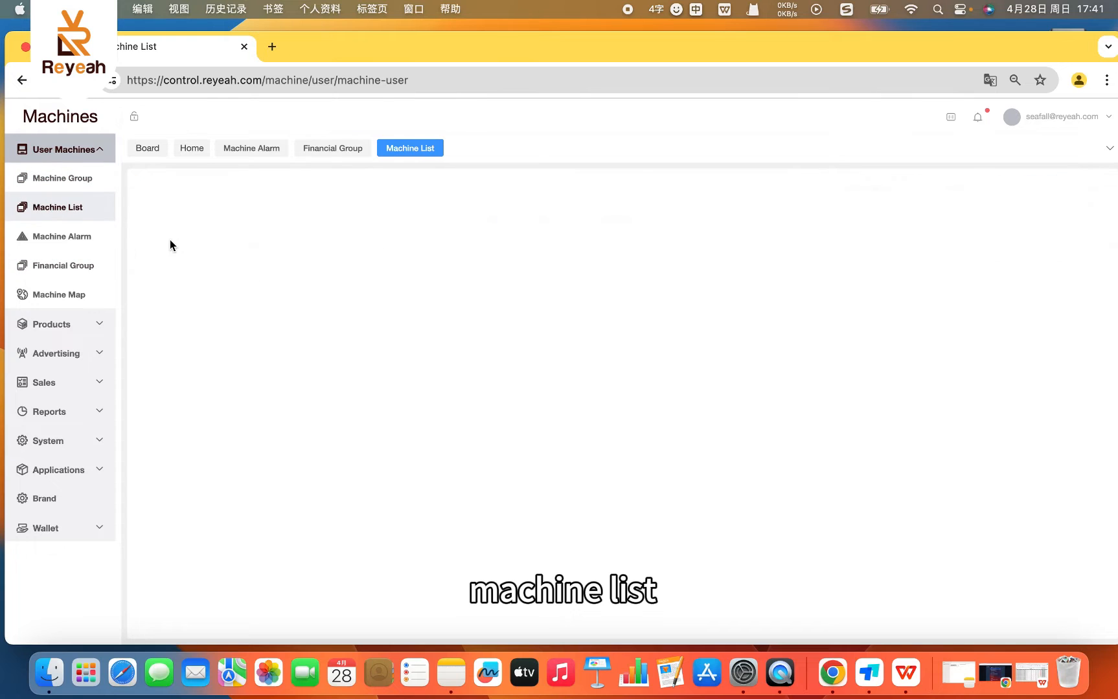
{"action": "left_click", "coordinate": [75, 188]}
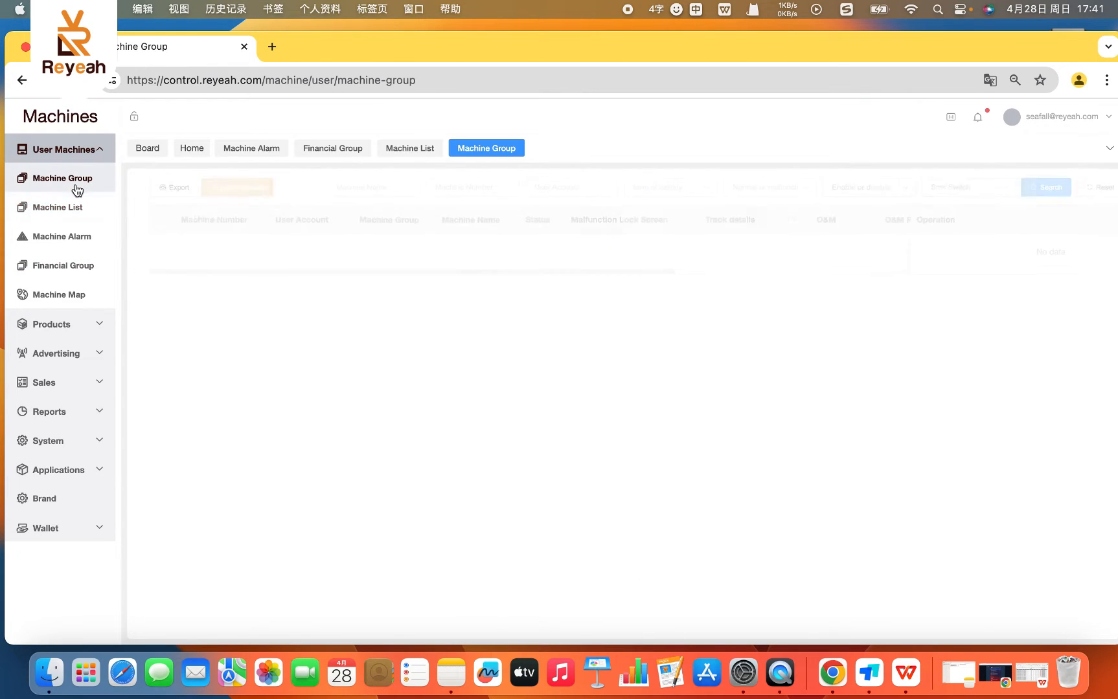
{"action": "left_click", "coordinate": [75, 207]}
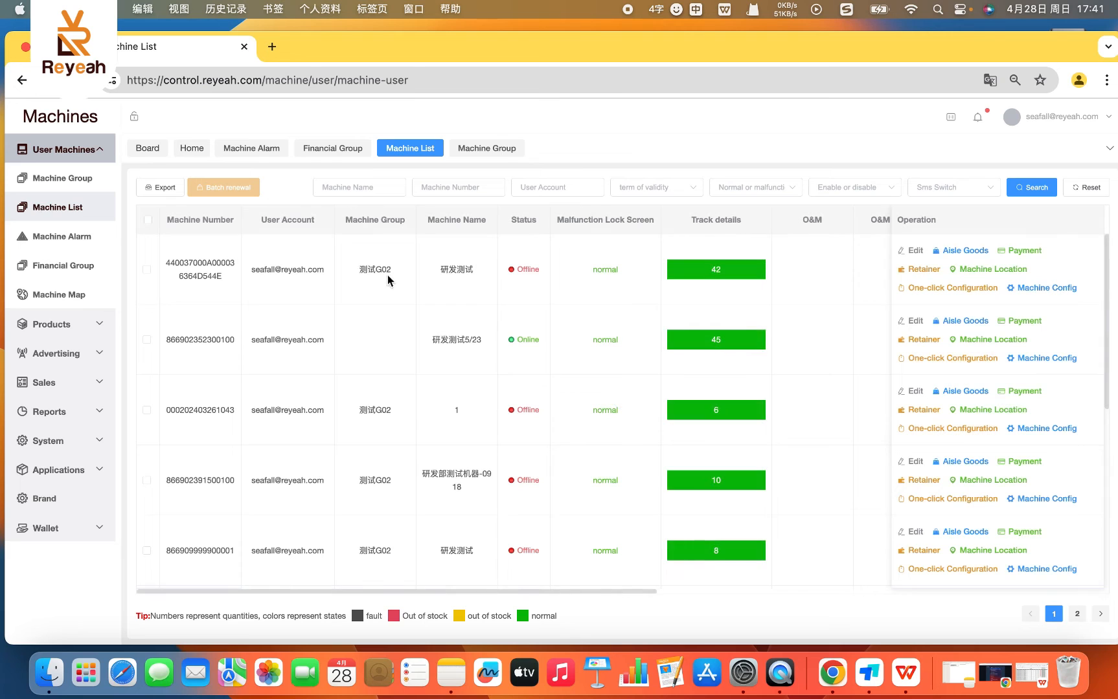
{"action": "left_click", "coordinate": [911, 251]}
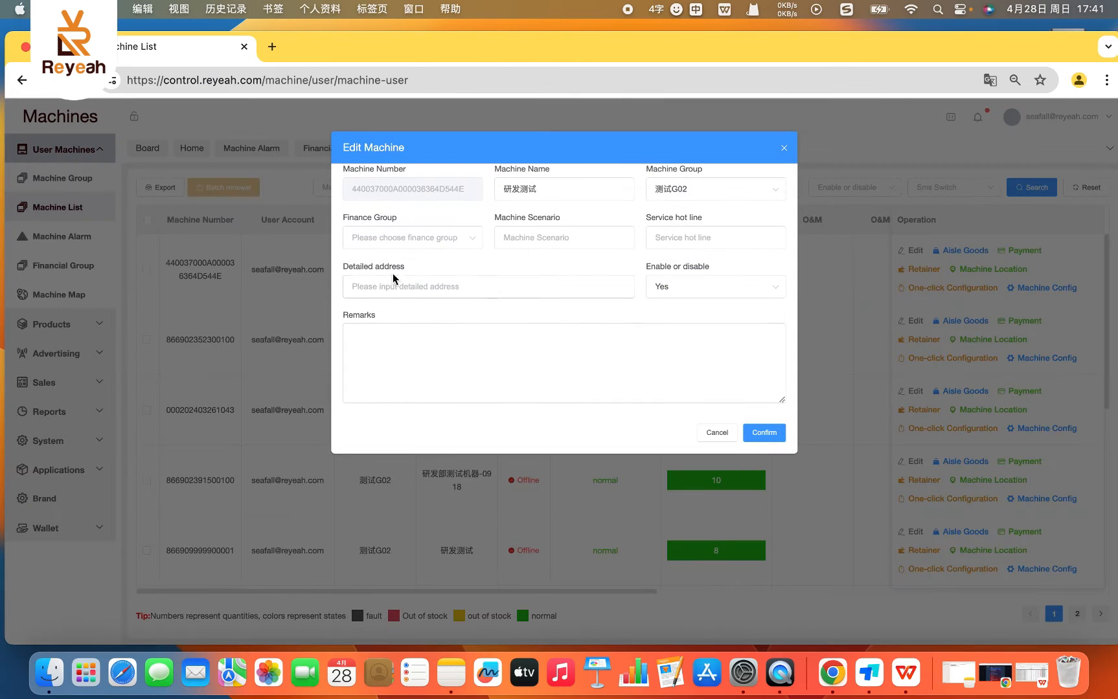
{"action": "left_click", "coordinate": [404, 239]}
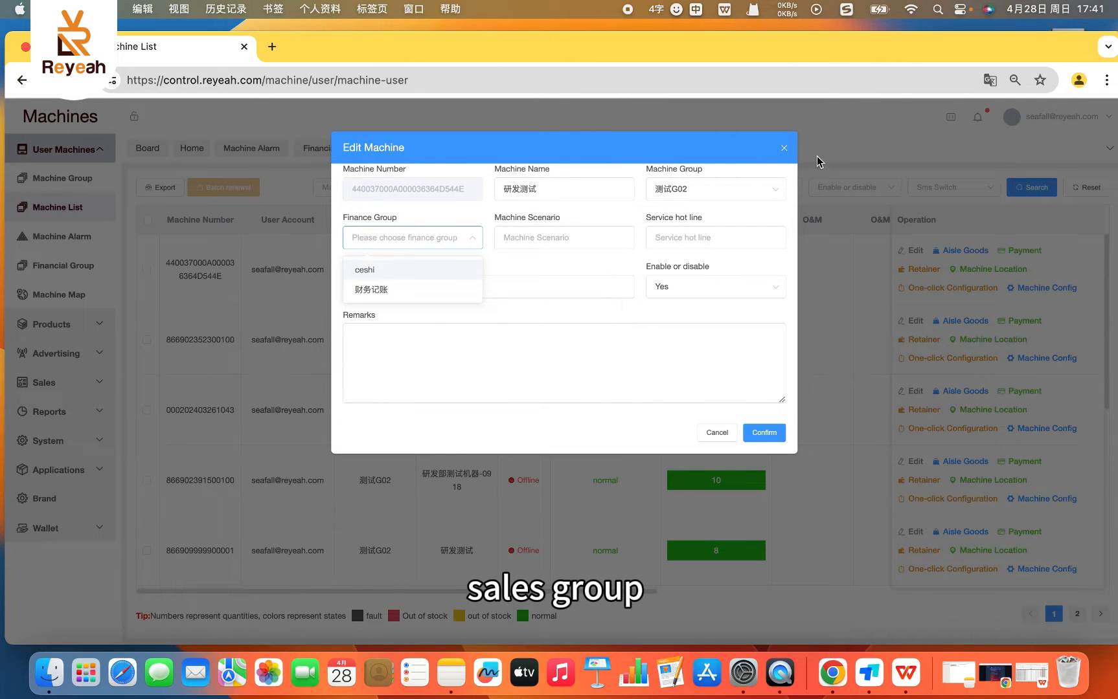
{"action": "left_click", "coordinate": [783, 148]}
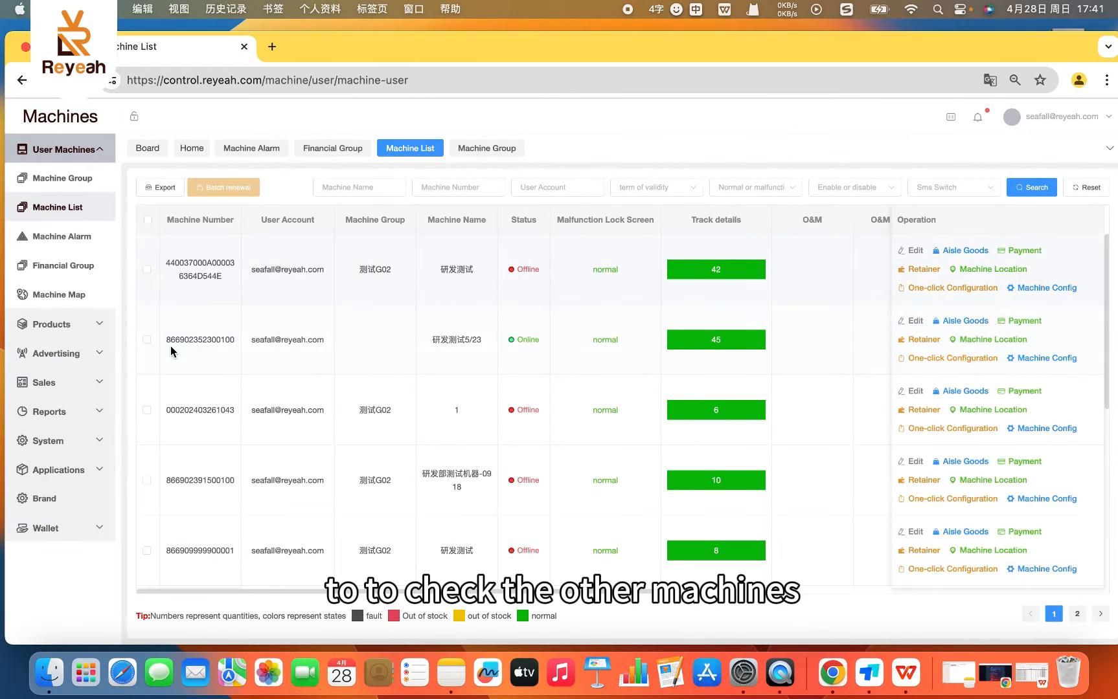
- Open the Machine Map and show the remote control, unlocking and log options of the first listed machine
{"action": "left_click", "coordinate": [30, 296]}
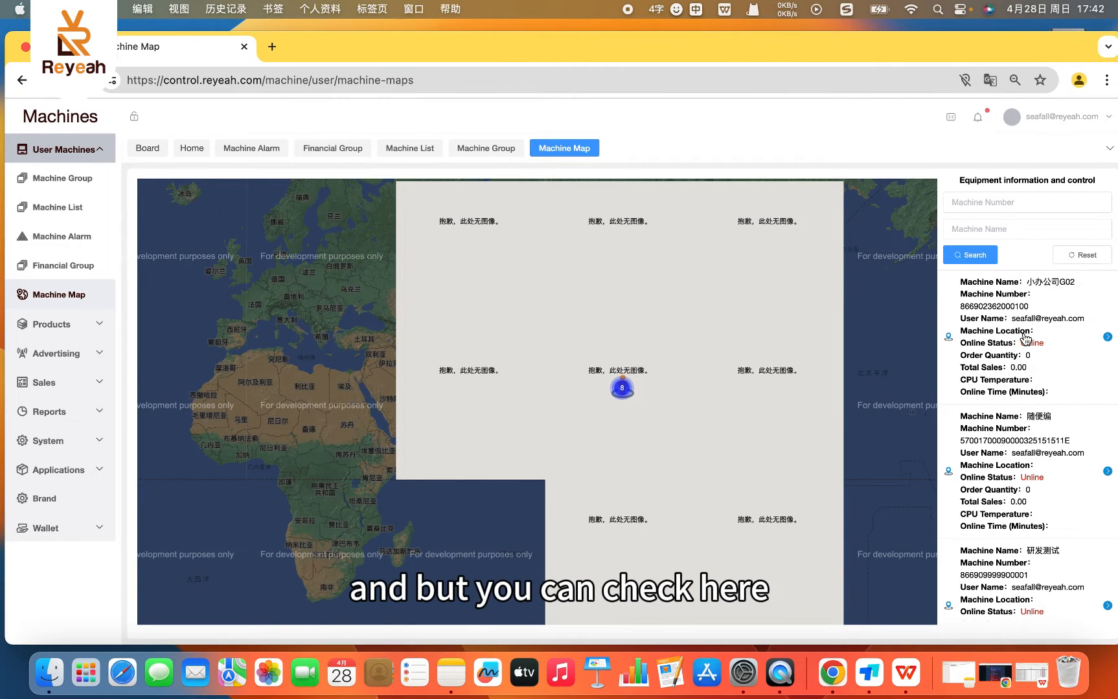
{"action": "left_click", "coordinate": [1106, 338]}
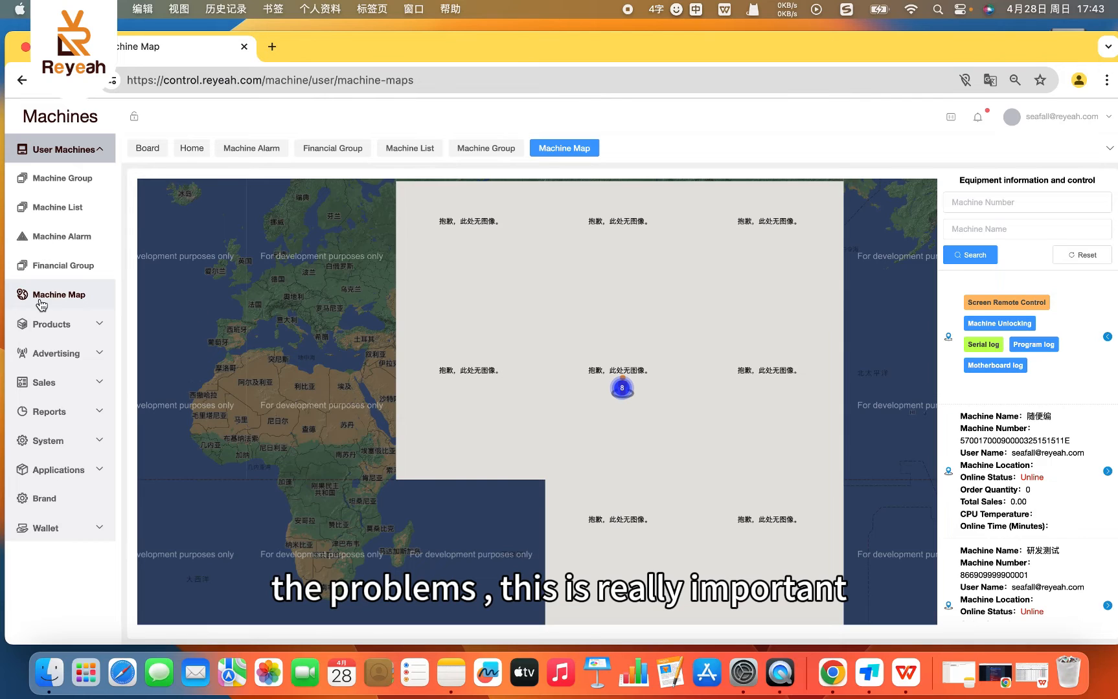
- Open the Product Type page under Products, inspect the form for adding a type, and close it without saving
{"action": "left_click", "coordinate": [40, 324]}
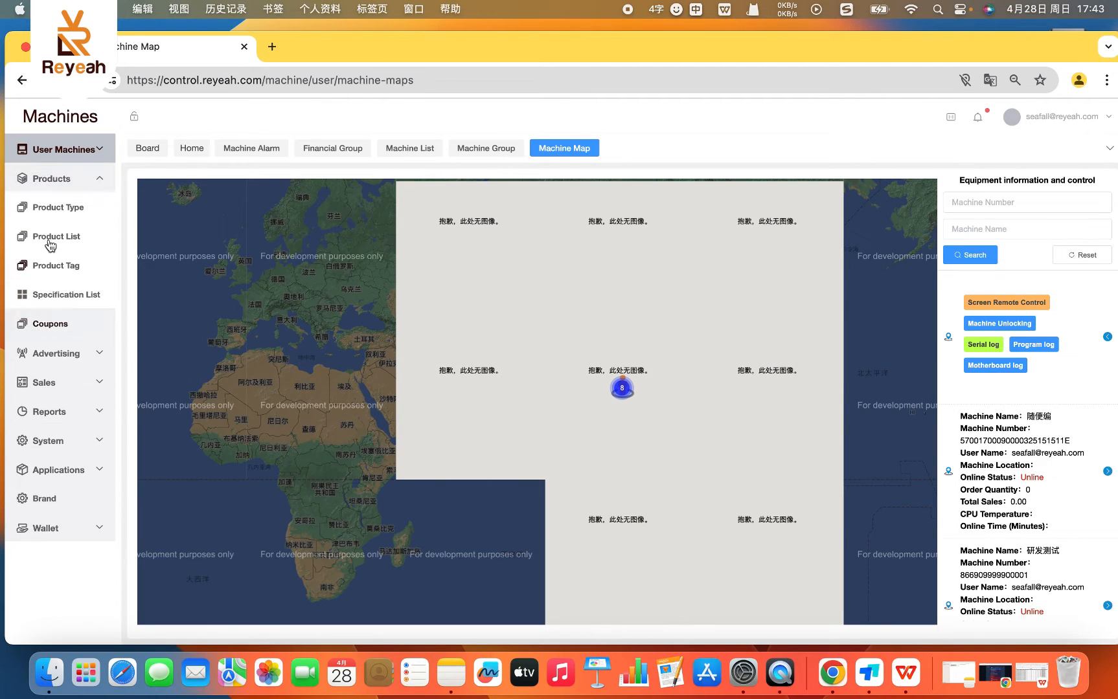
{"action": "left_click", "coordinate": [93, 178]}
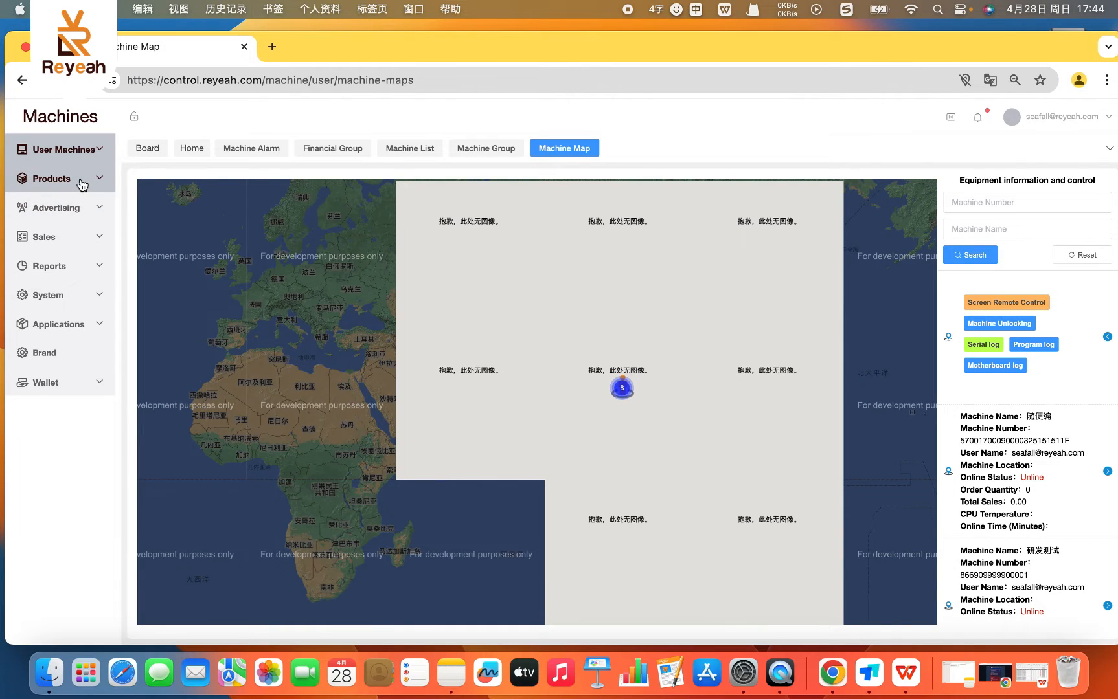
{"action": "left_click", "coordinate": [82, 183]}
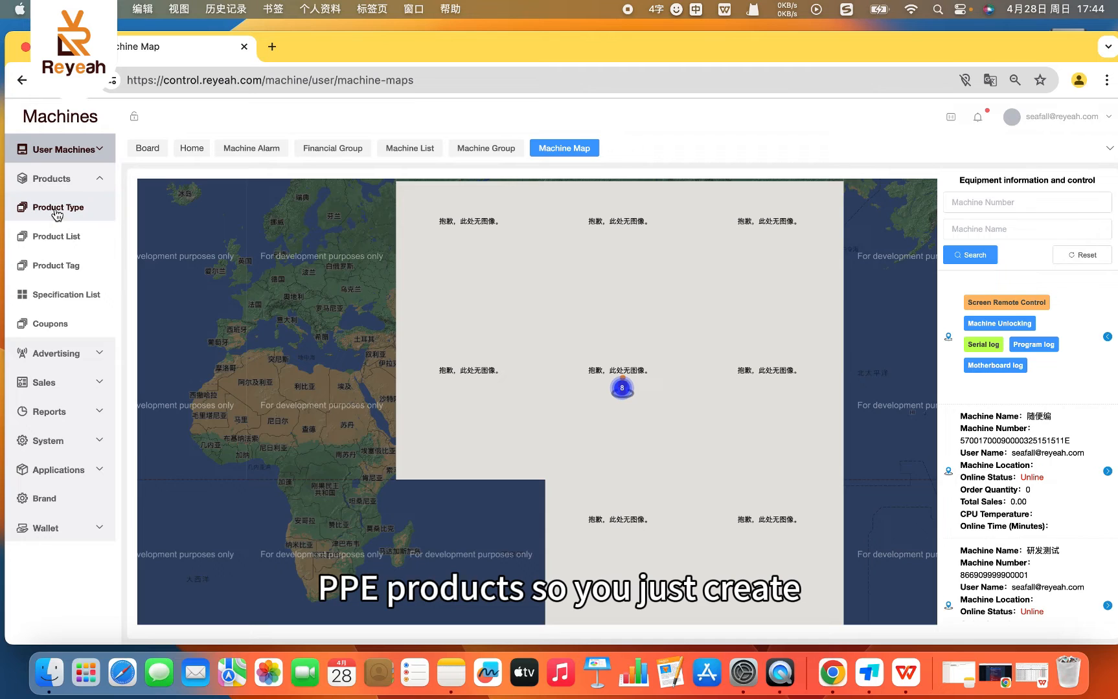
{"action": "left_click", "coordinate": [57, 209]}
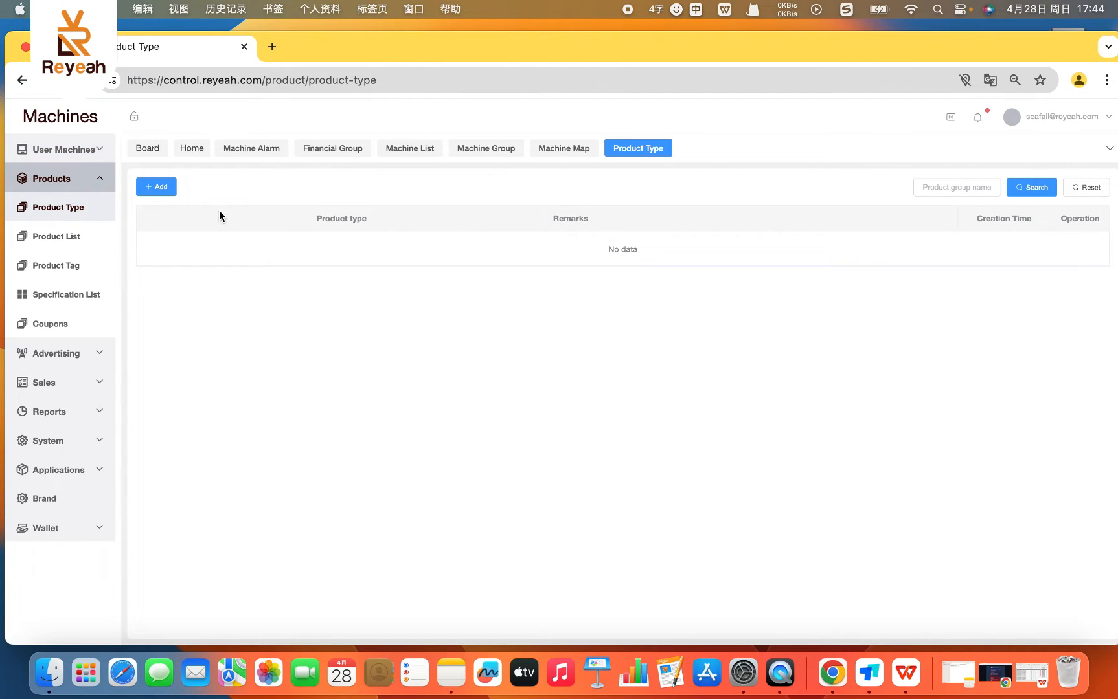
{"action": "left_click", "coordinate": [161, 191]}
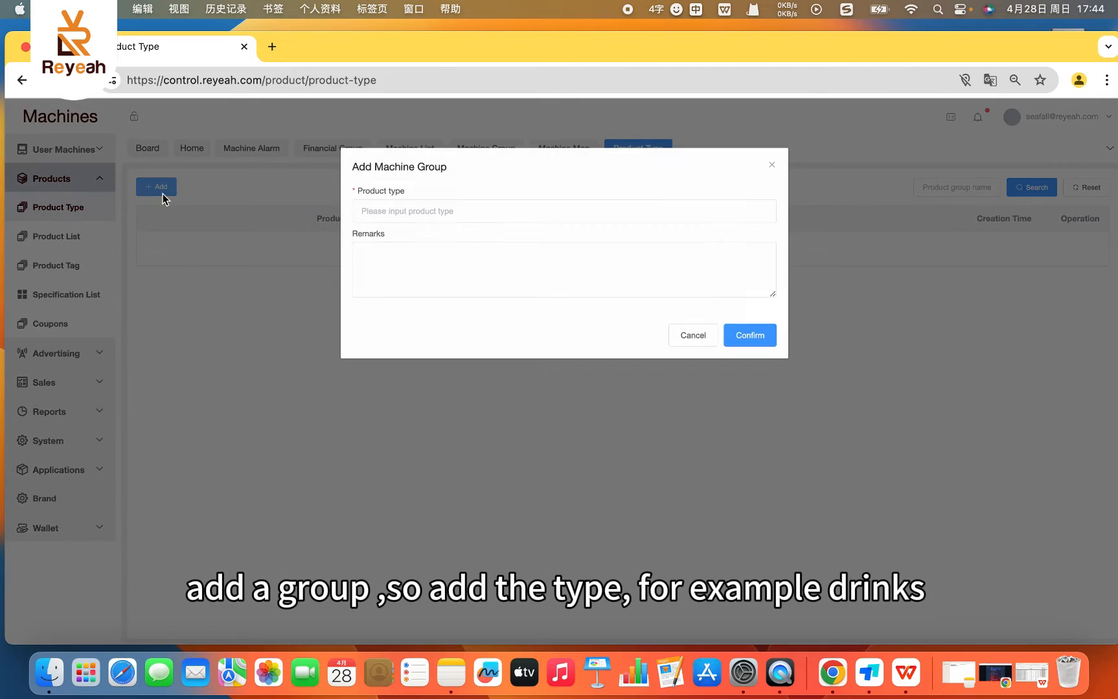
{"action": "left_click", "coordinate": [424, 215]}
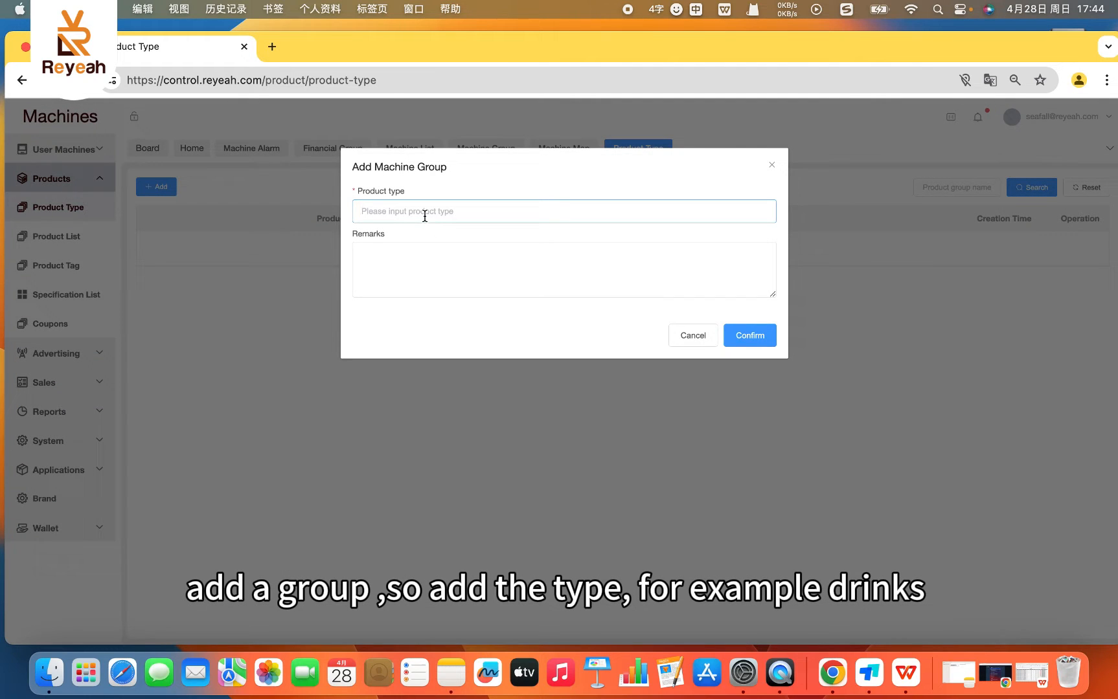
{"action": "left_click", "coordinate": [771, 165]}
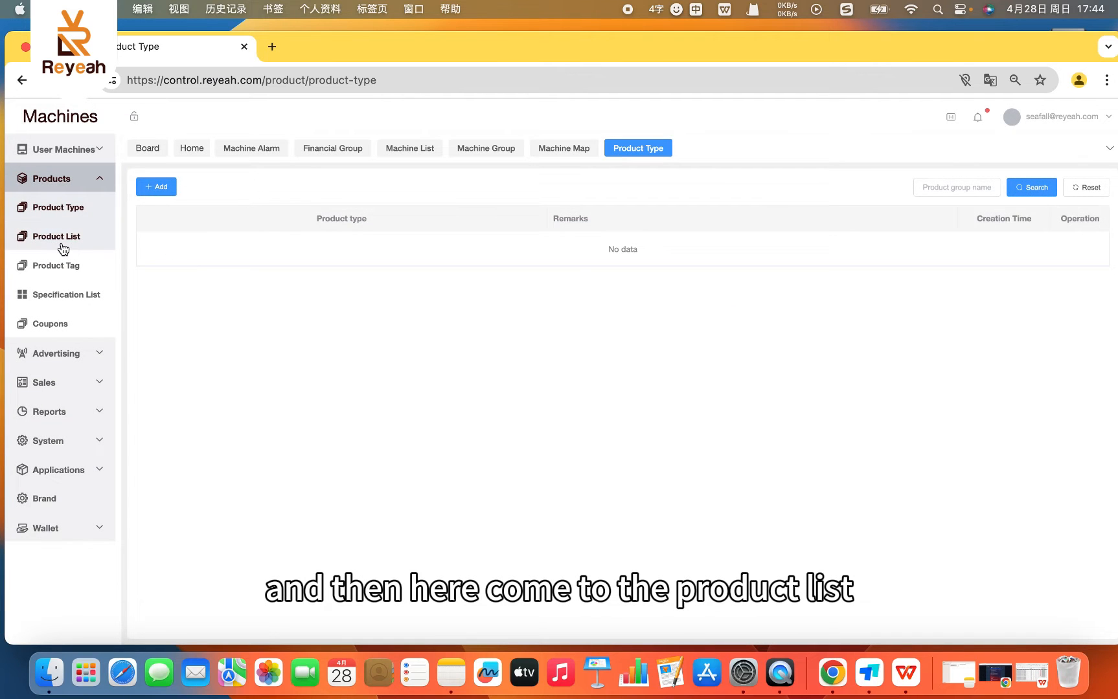
- Open the Product List, check the Product type choices in the Add product form, and close it without saving
{"action": "left_click", "coordinate": [58, 237]}
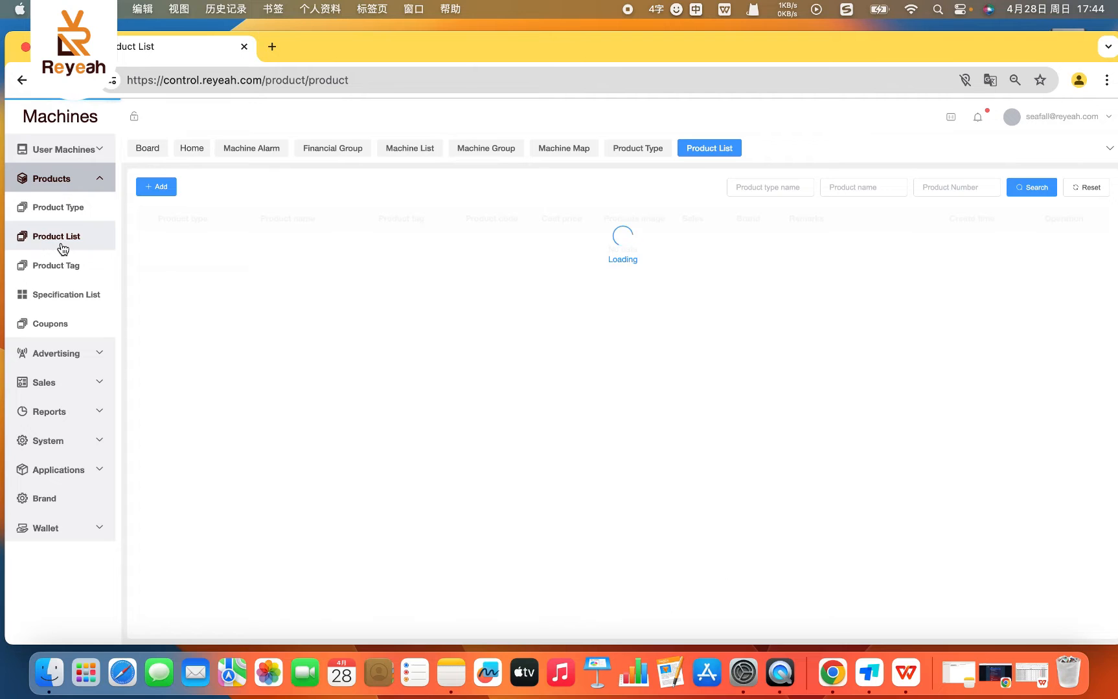
{"action": "left_click", "coordinate": [162, 189]}
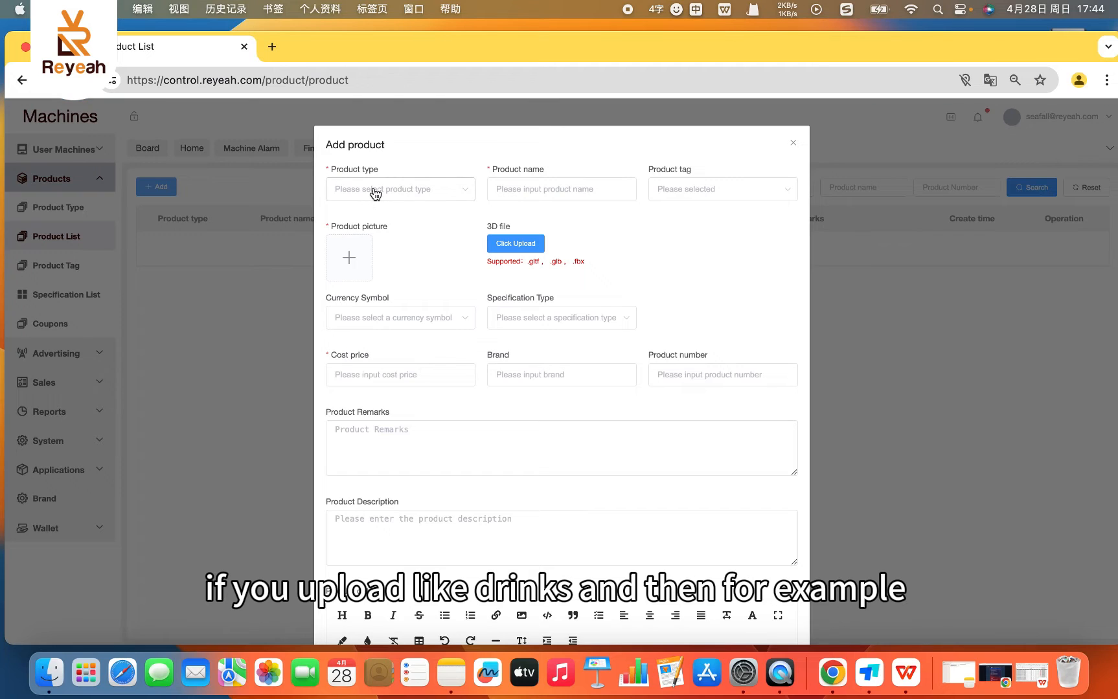
{"action": "left_click", "coordinate": [371, 194]}
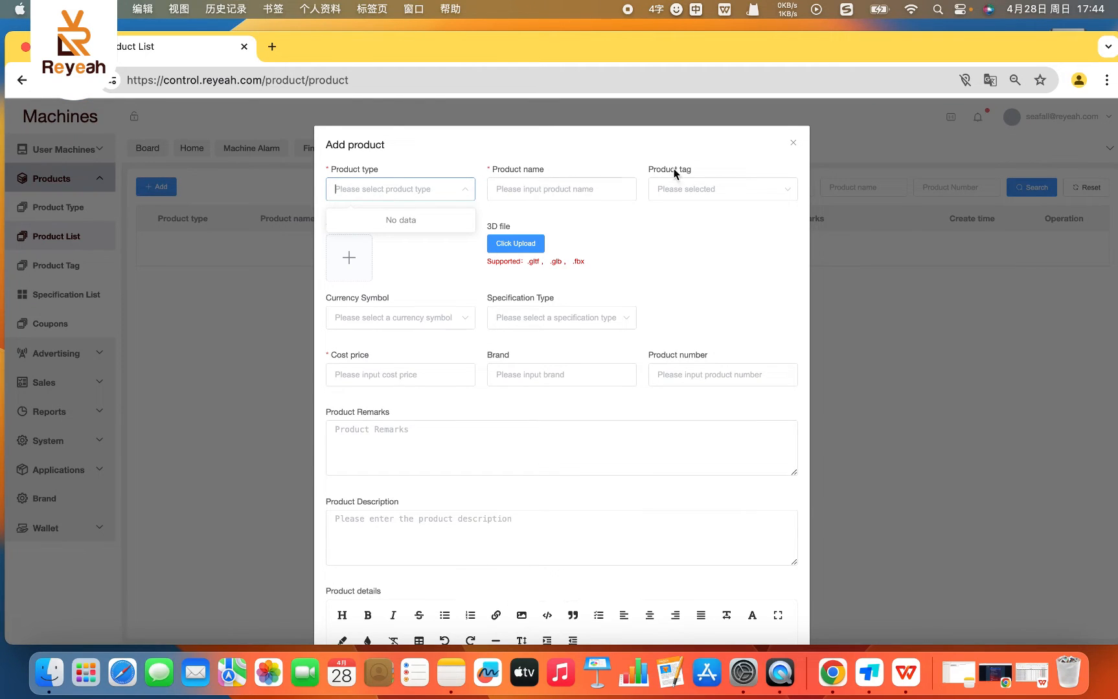
{"action": "left_click", "coordinate": [793, 142]}
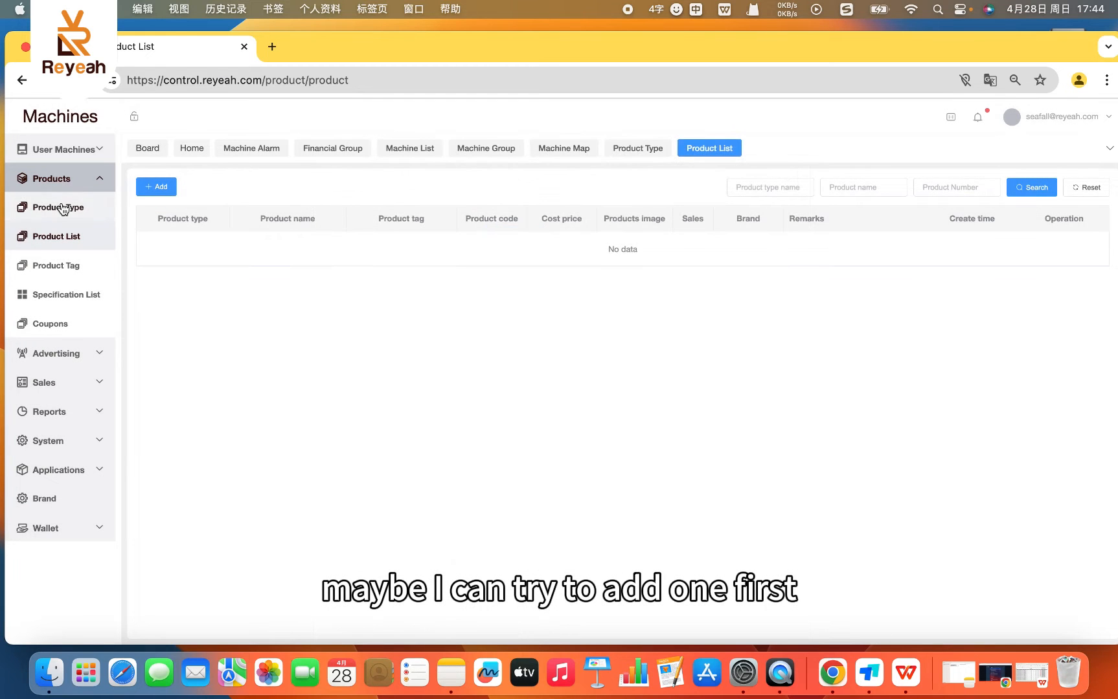
- Add a new product type named "vape" on the Product Type page and save it
{"action": "left_click", "coordinate": [58, 207]}
{"action": "left_click", "coordinate": [163, 187]}
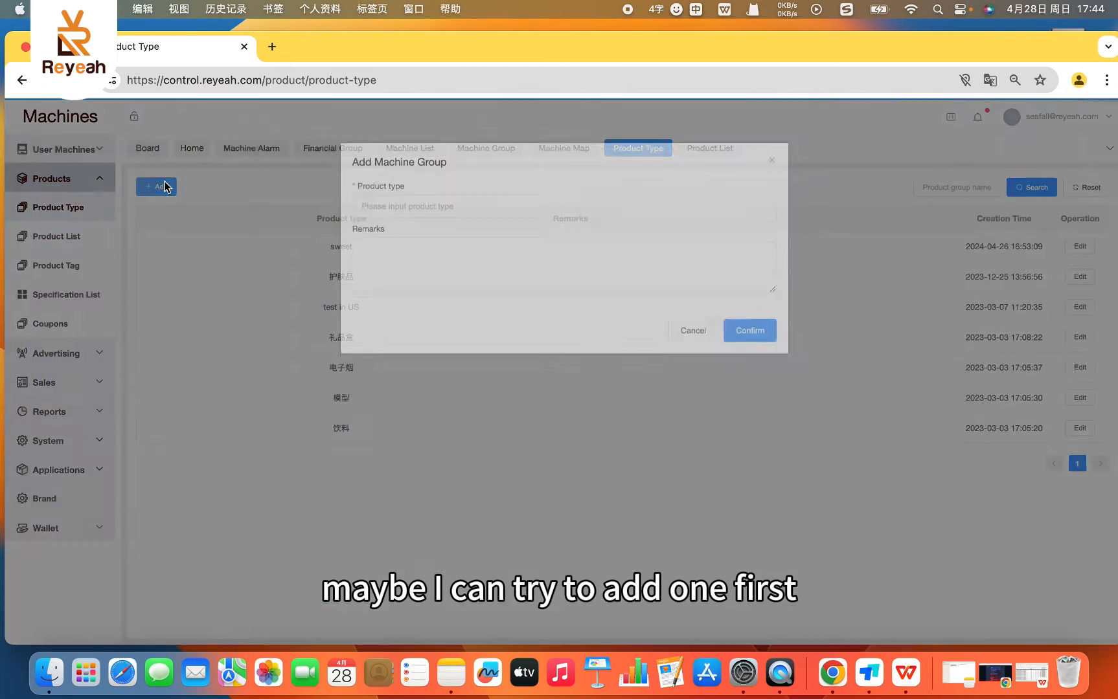
{"action": "left_click", "coordinate": [390, 213]}
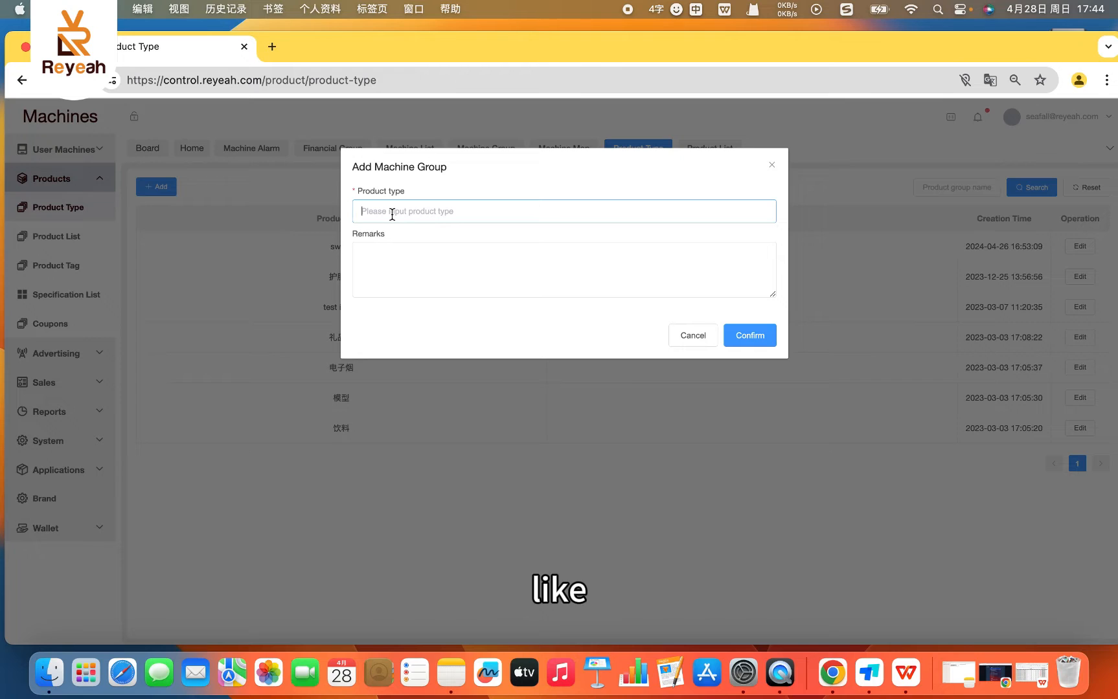
{"action": "type", "text": "vape"}
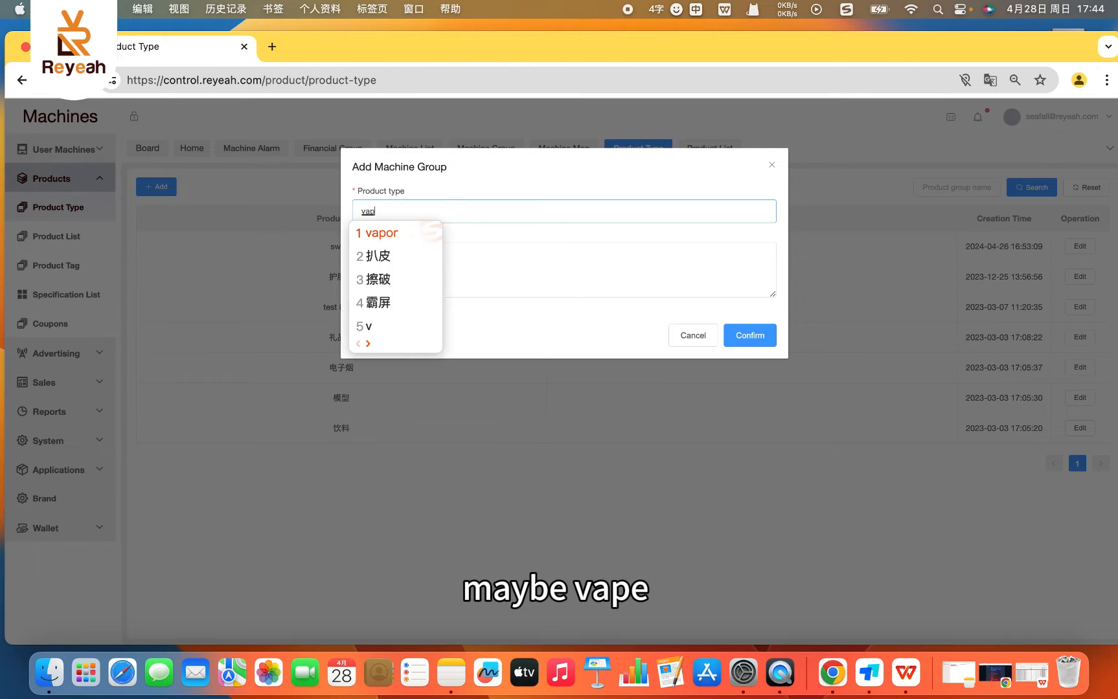
{"action": "key", "text": "shift"}
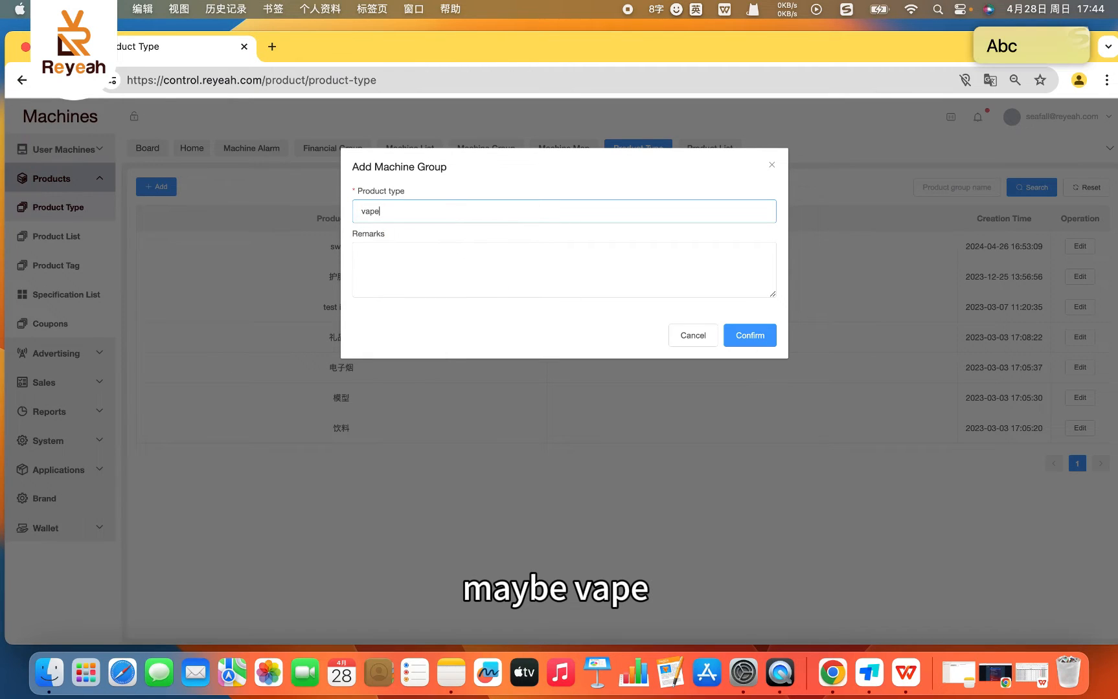
{"action": "left_click", "coordinate": [774, 337]}
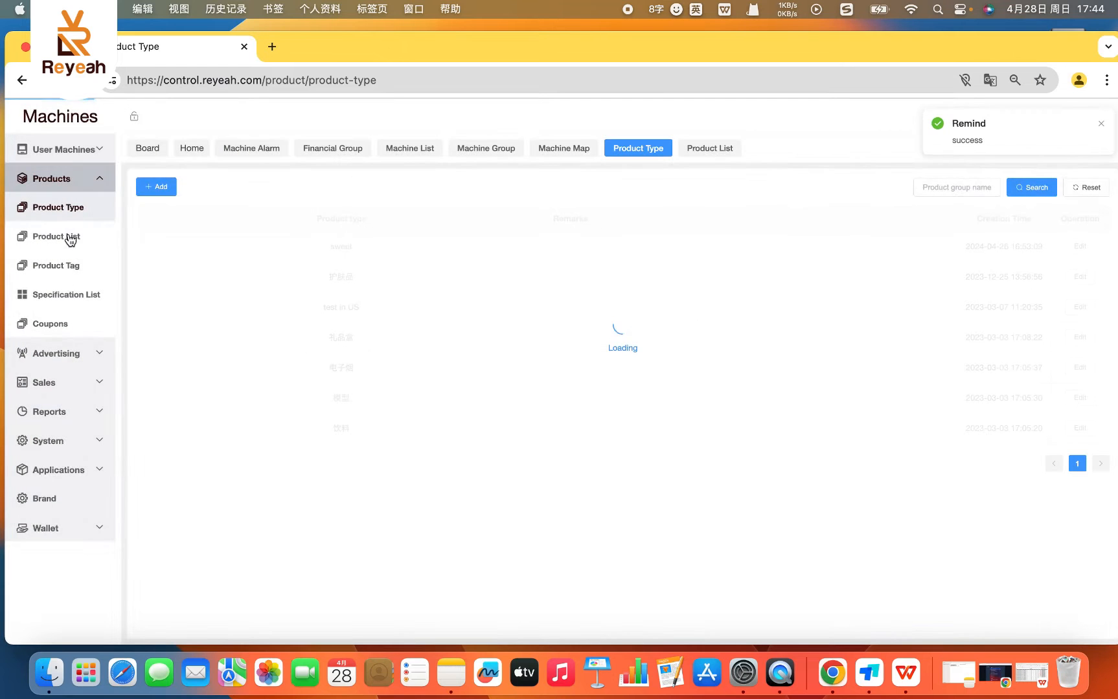
- Check the Product type choices in the Product List's add form, close it unsaved, and review the Product Type page for the vape entry
{"action": "left_click", "coordinate": [57, 238]}
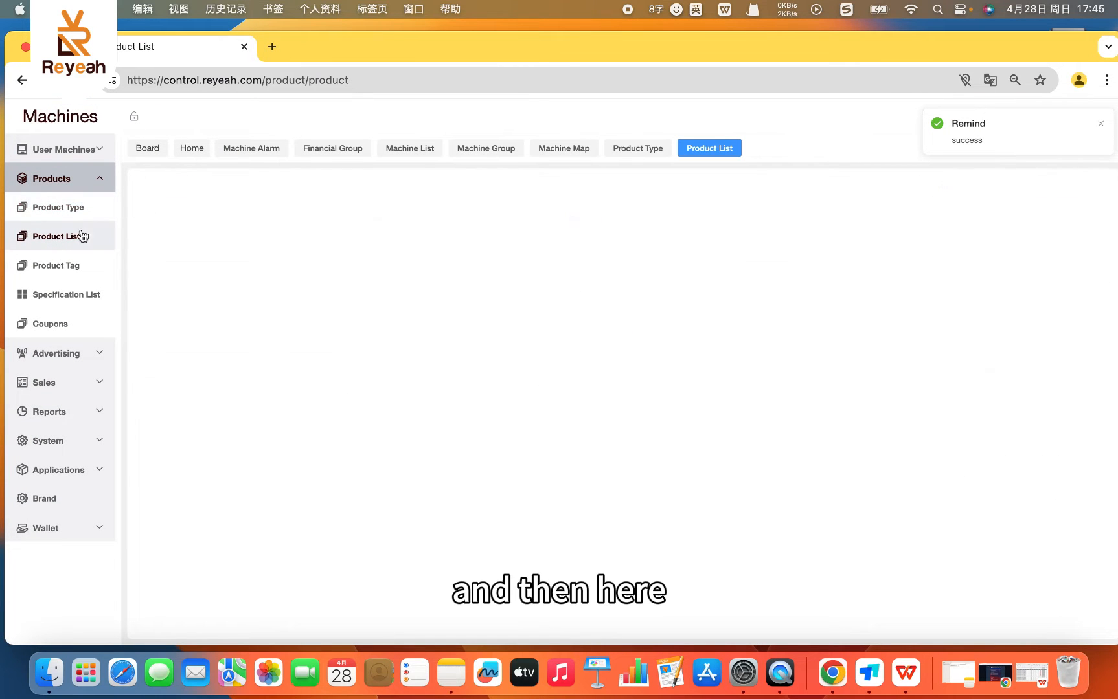
{"action": "left_click", "coordinate": [157, 188]}
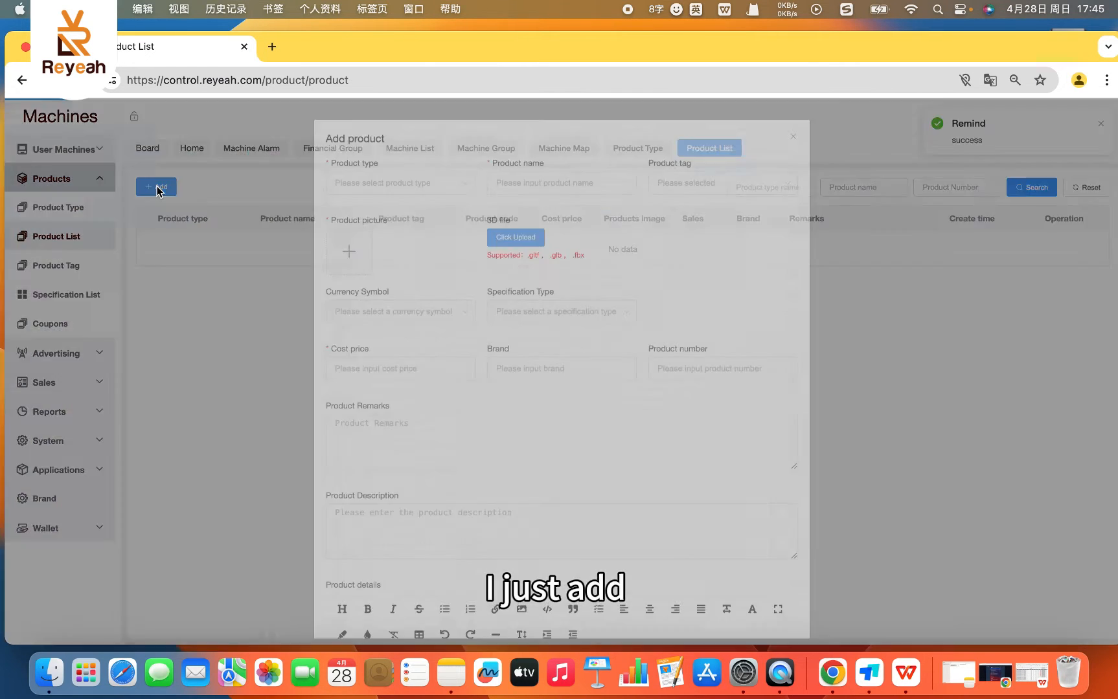
{"action": "left_click", "coordinate": [364, 193]}
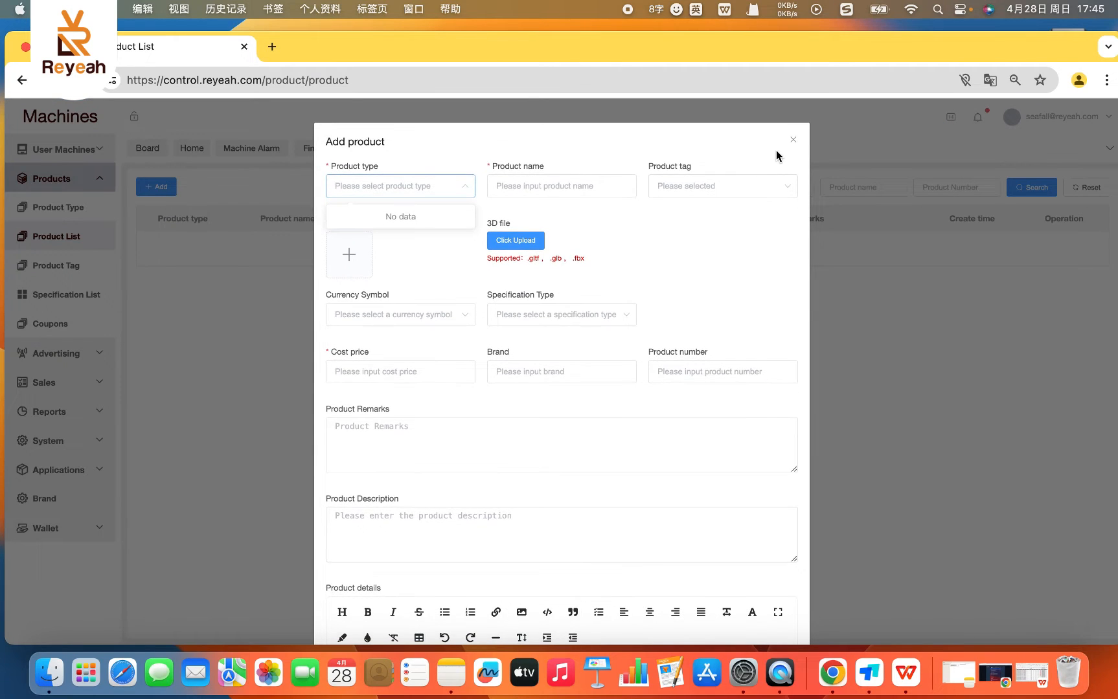
{"action": "left_click", "coordinate": [793, 140]}
{"action": "left_click", "coordinate": [71, 208]}
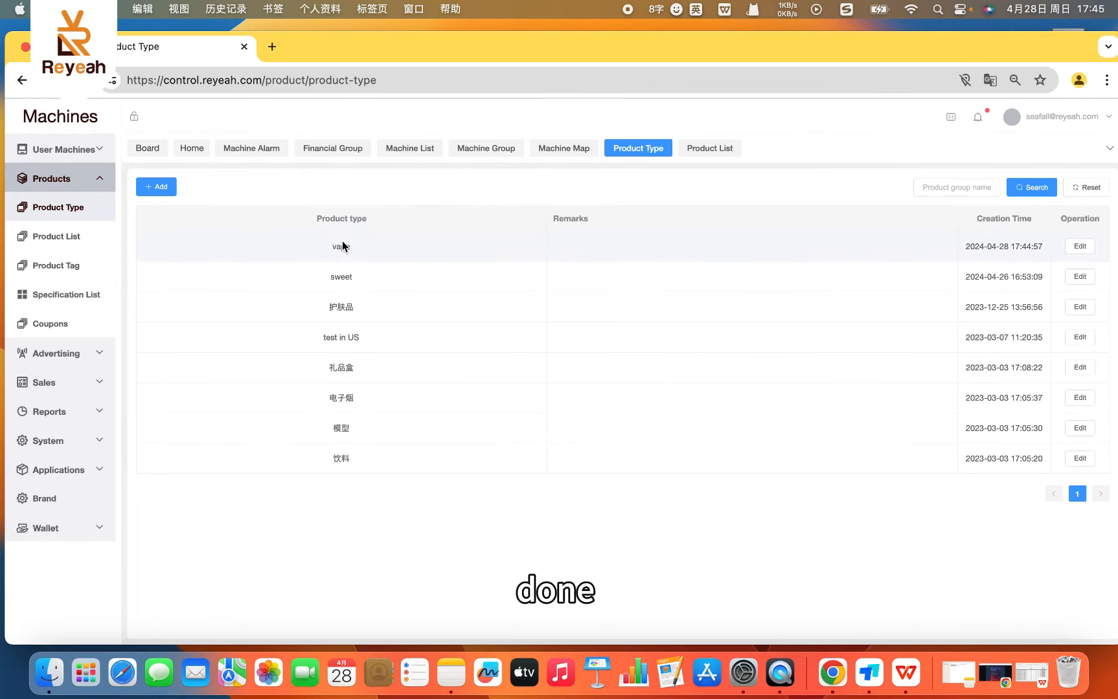
- Start a new product in the Product List and set its product type to vape
{"action": "left_click", "coordinate": [55, 239]}
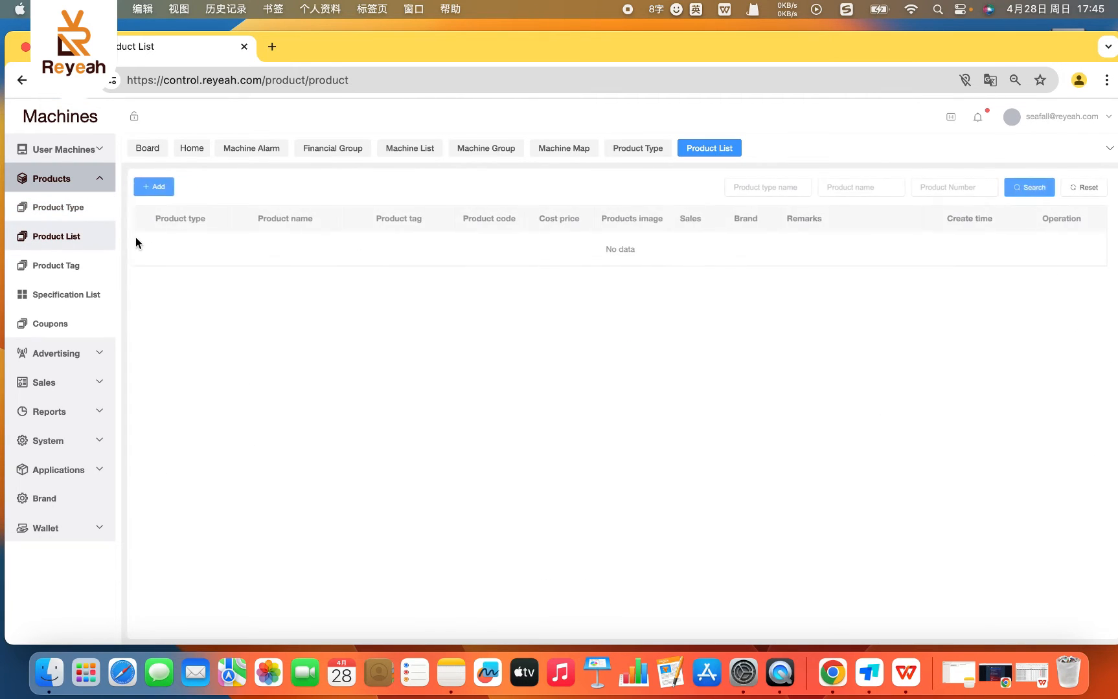
{"action": "left_click", "coordinate": [167, 188]}
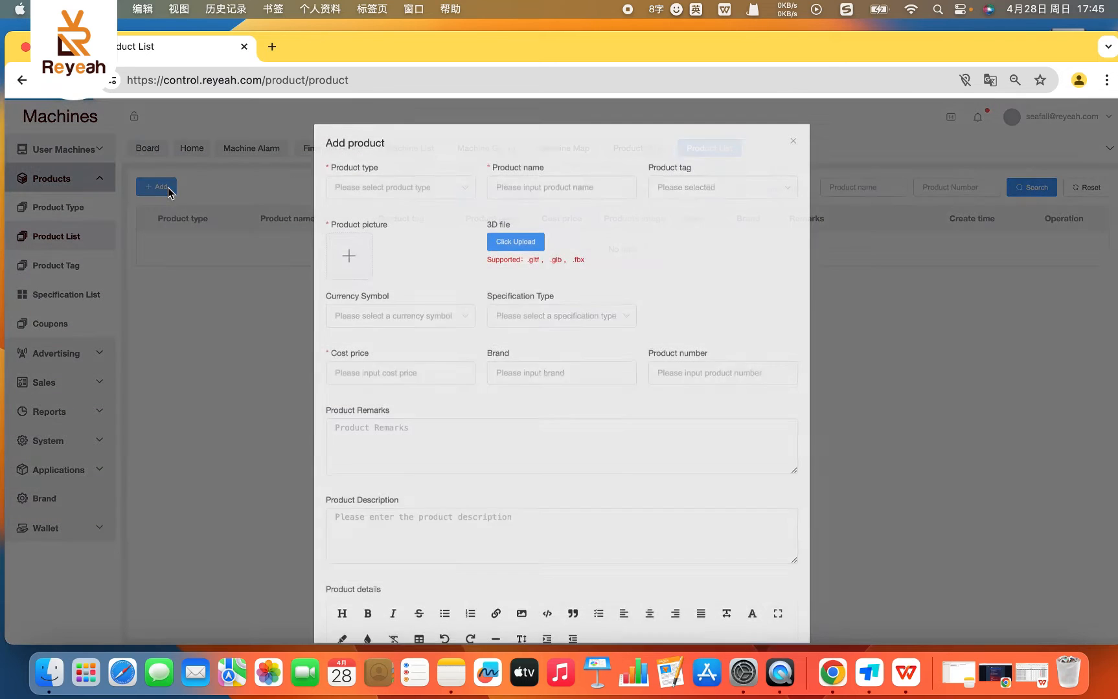
{"action": "left_click", "coordinate": [390, 192]}
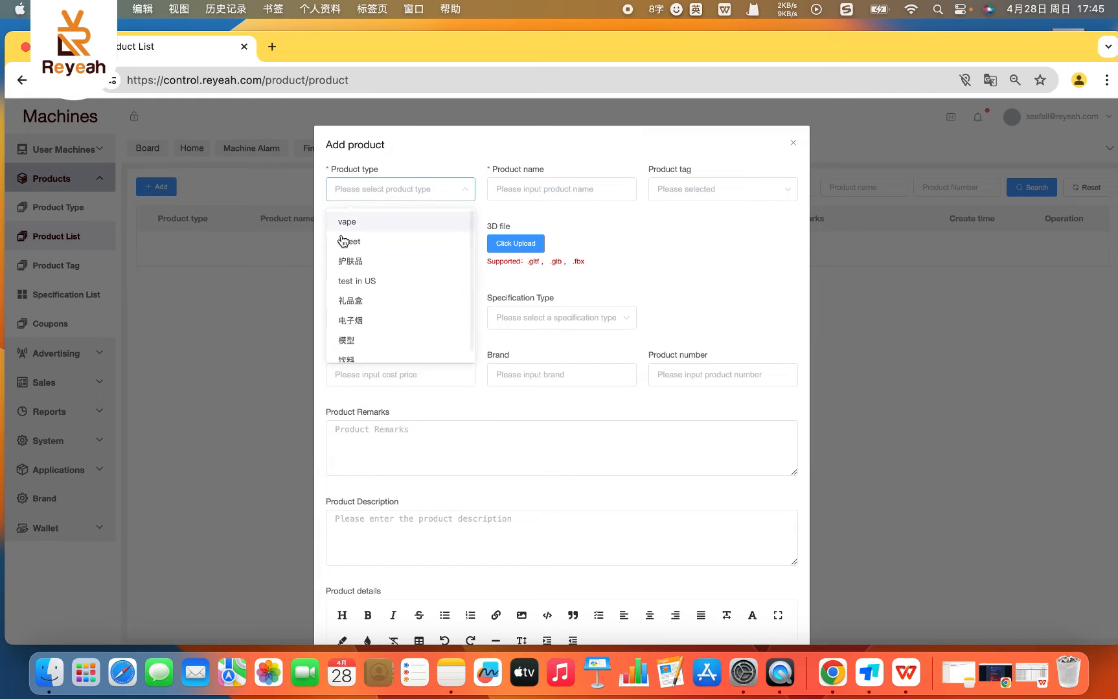
{"action": "left_click", "coordinate": [363, 224]}
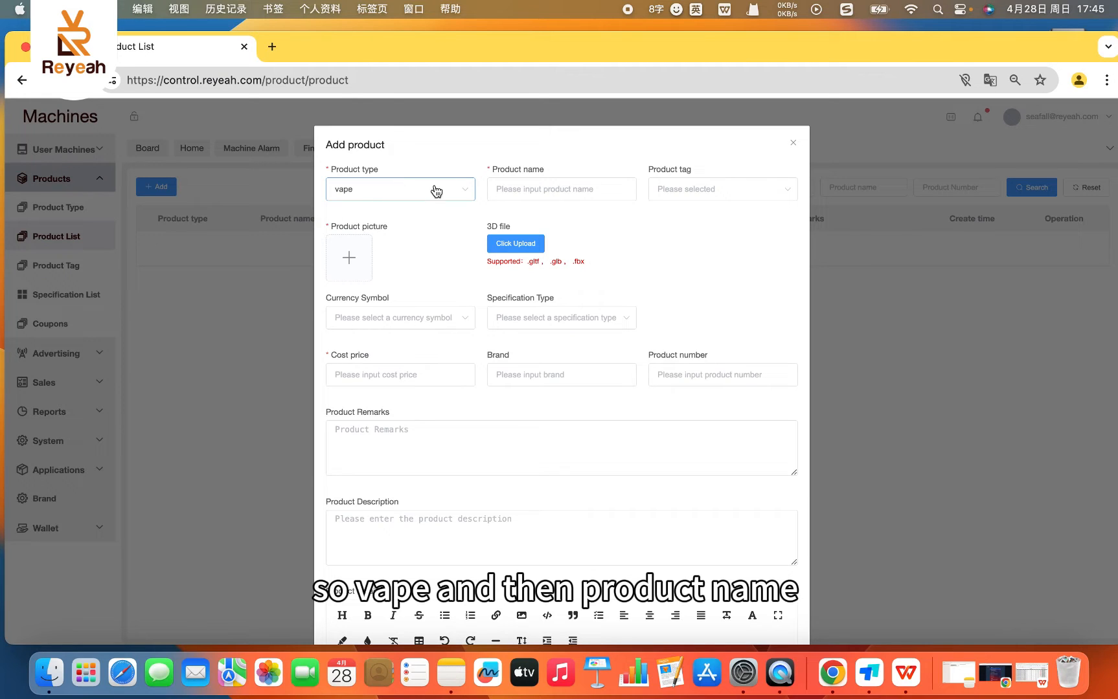
- Enter "watermelon" as the product name of the new vape product
{"action": "left_click", "coordinate": [528, 186]}
{"action": "type", "text": "w=fe"}
{"action": "key", "text": "BackSpace"}
{"action": "key", "text": "BackSpace"}
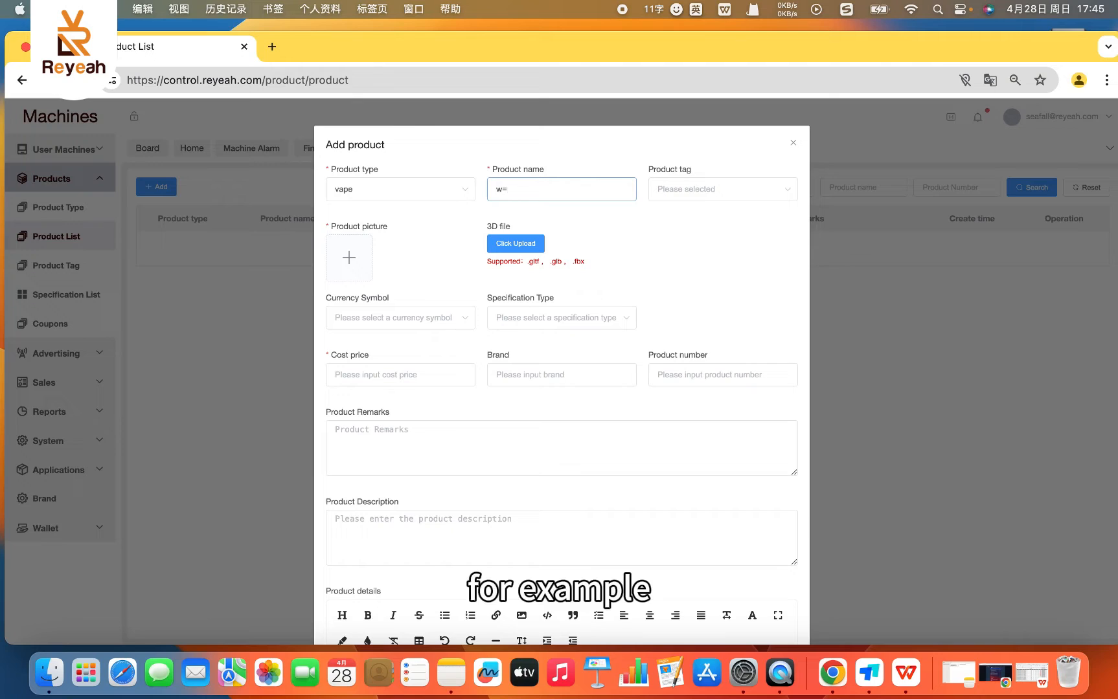
{"action": "key", "text": "BackSpace"}
{"action": "key", "text": "BackSpace"}
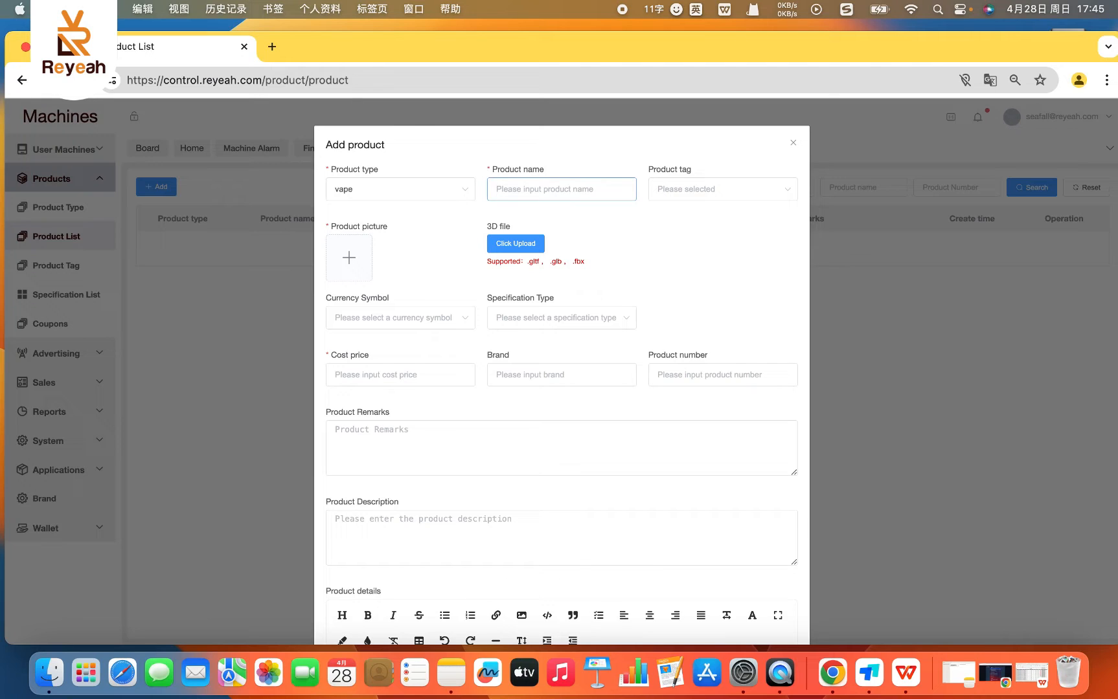
{"action": "type", "text": "w"}
{"action": "key", "text": "BackSpace"}
{"action": "type", "text": "wat"}
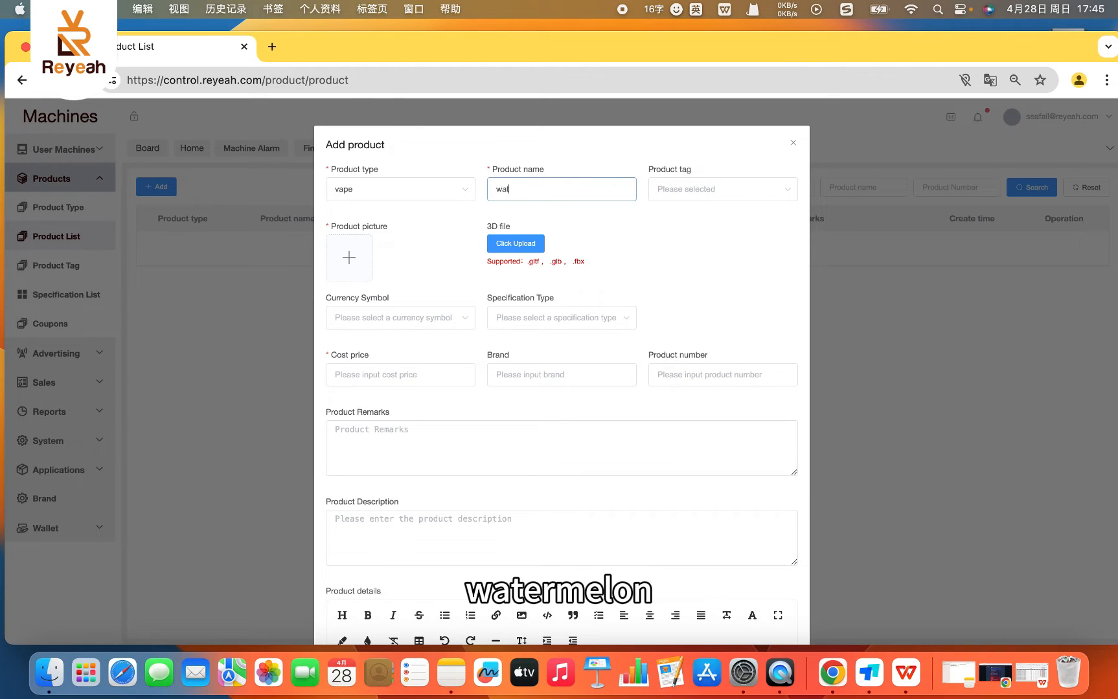
{"action": "type", "text": "er"}
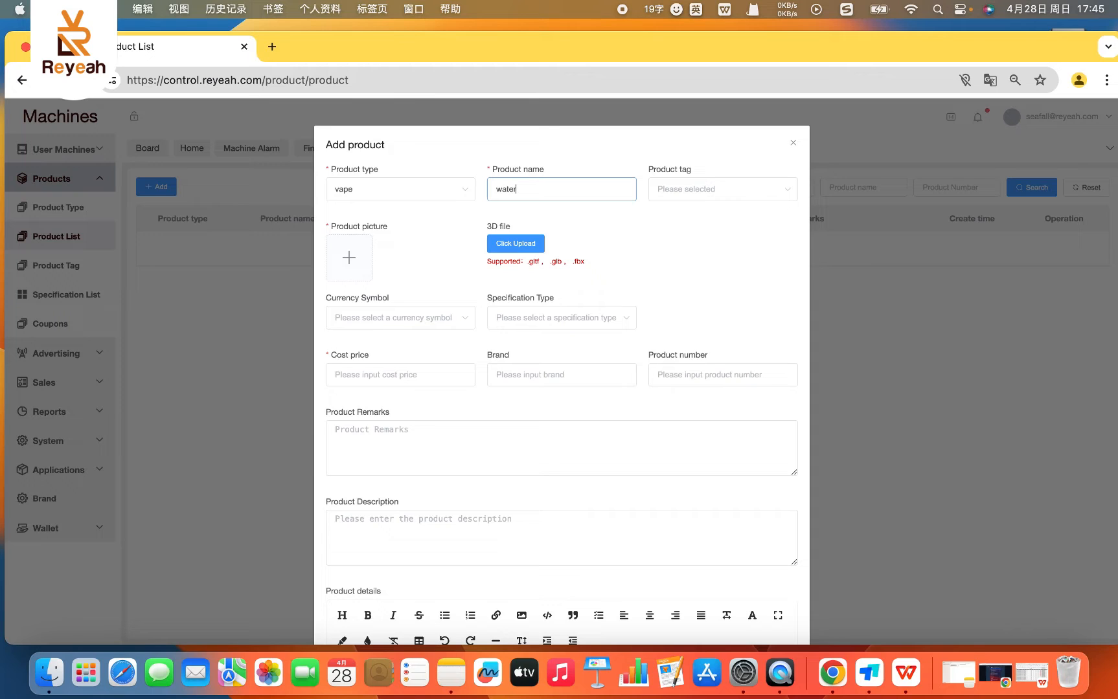
{"action": "type", "text": "melon"}
- Check the Product tag choices without selecting one, and set the product's currency symbol to USD
{"action": "left_click", "coordinate": [672, 196]}
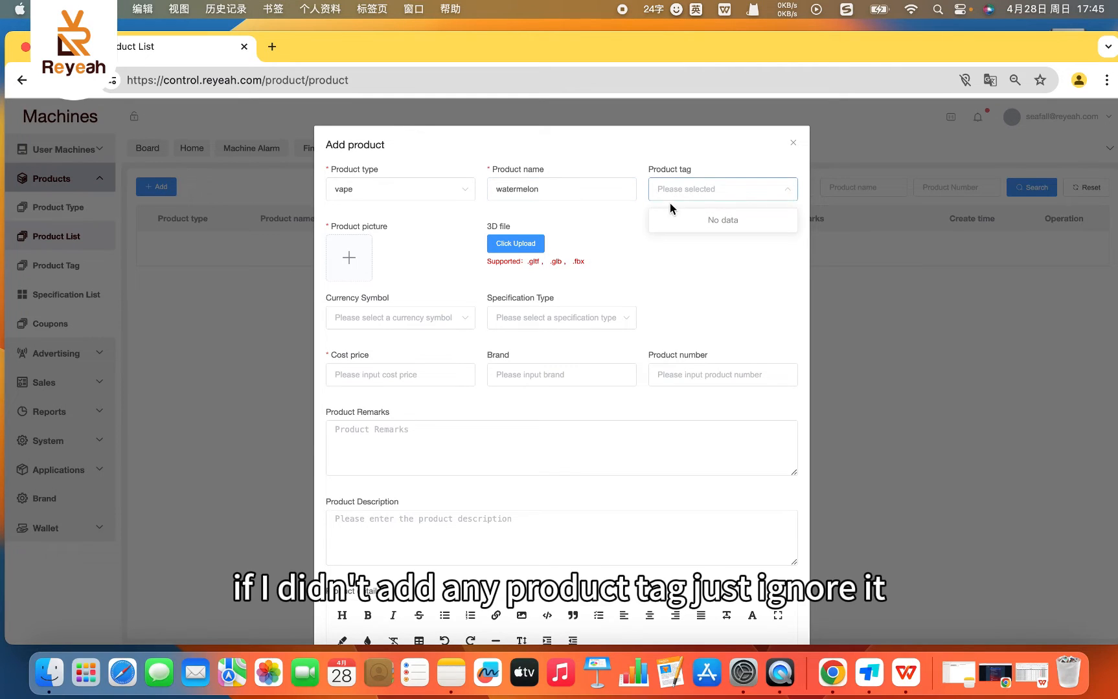
{"action": "left_click", "coordinate": [678, 193]}
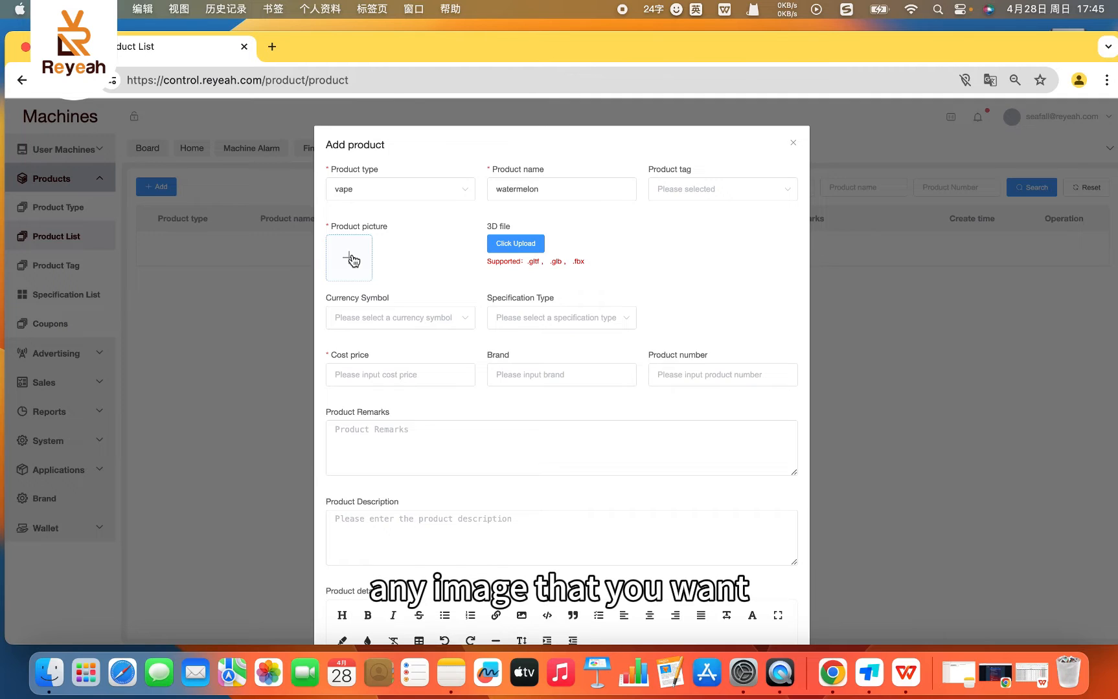
{"action": "left_click", "coordinate": [371, 325]}
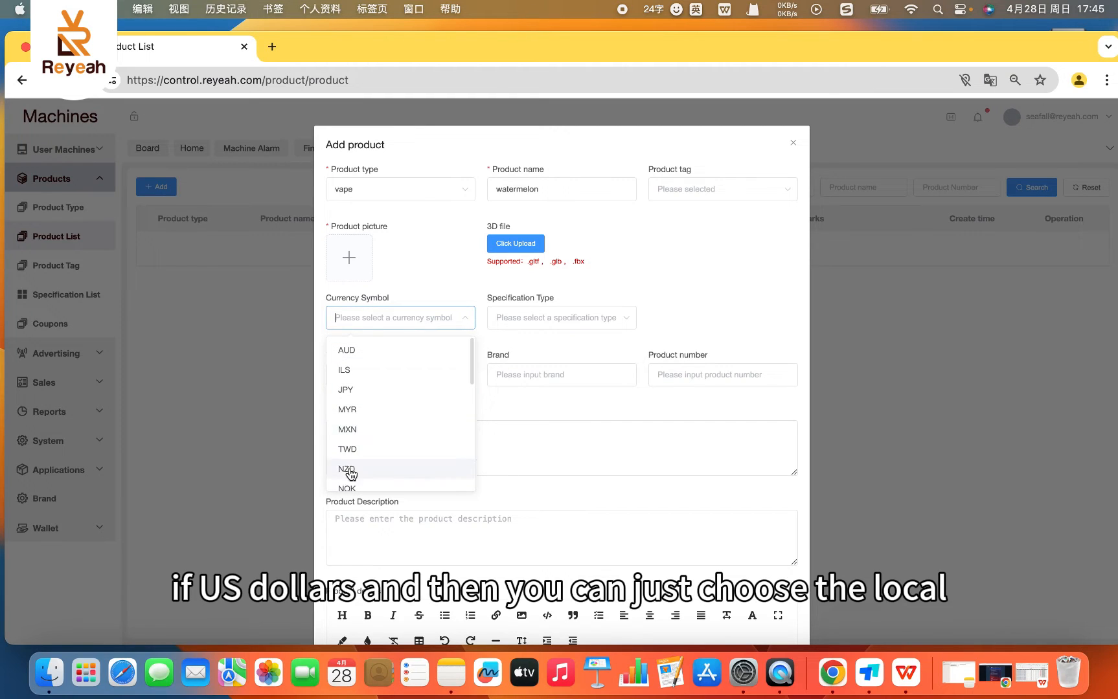
{"action": "scroll", "coordinate": [350, 453], "scroll_direction": "down", "scroll_amount": 3}
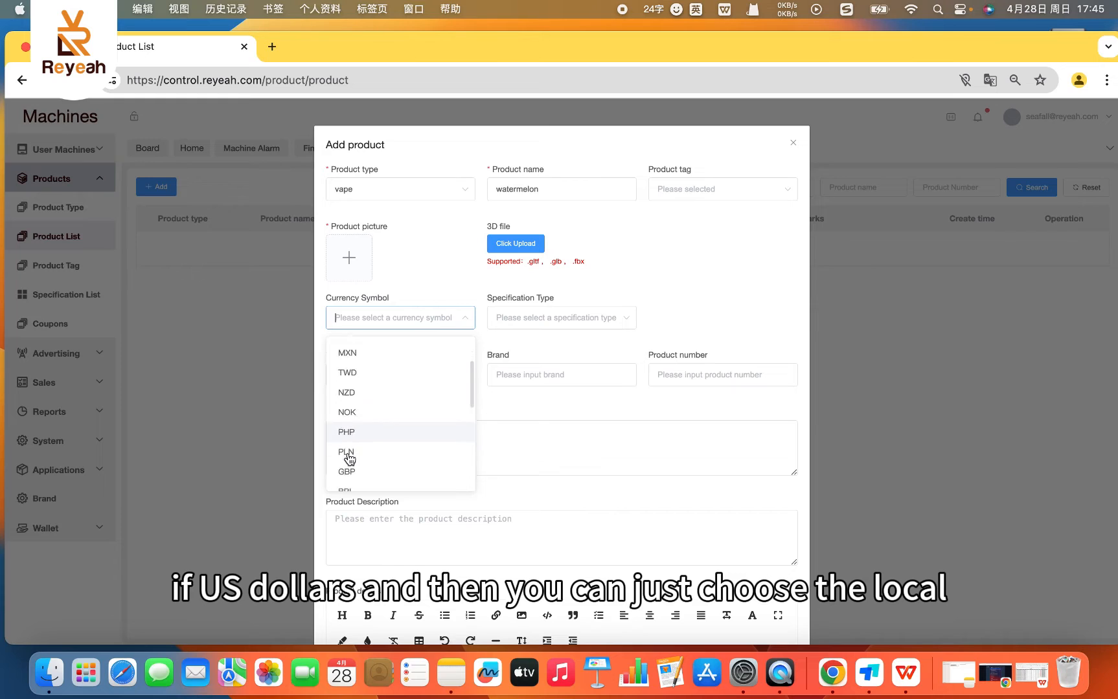
{"action": "scroll", "coordinate": [349, 458], "scroll_direction": "down", "scroll_amount": 5}
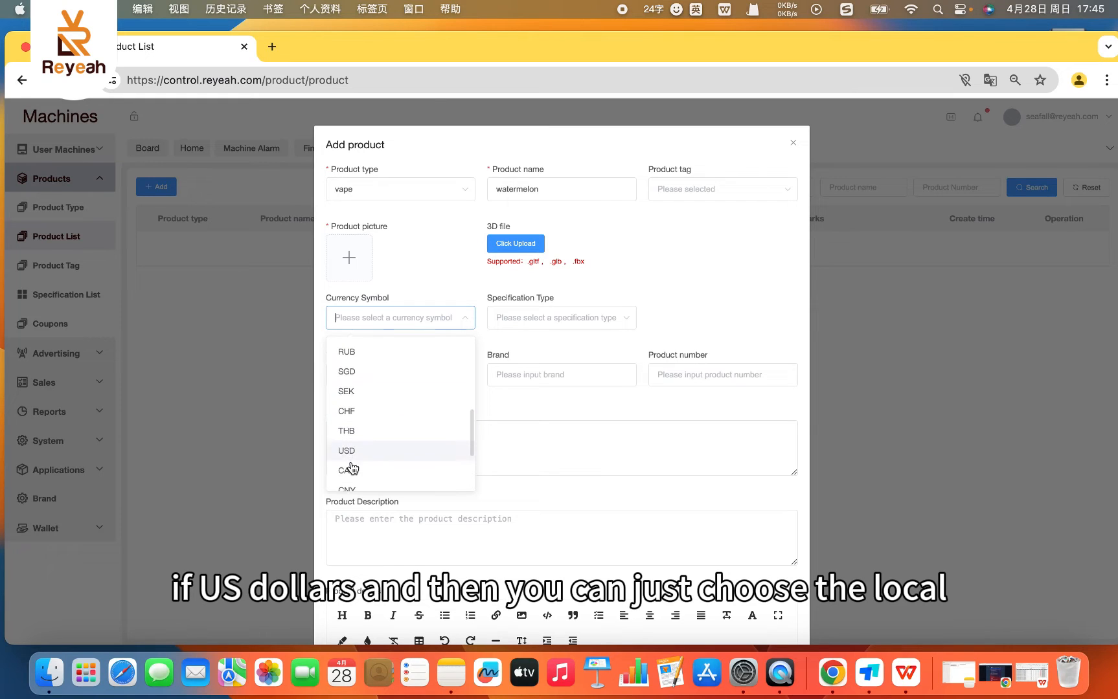
{"action": "left_click", "coordinate": [348, 453]}
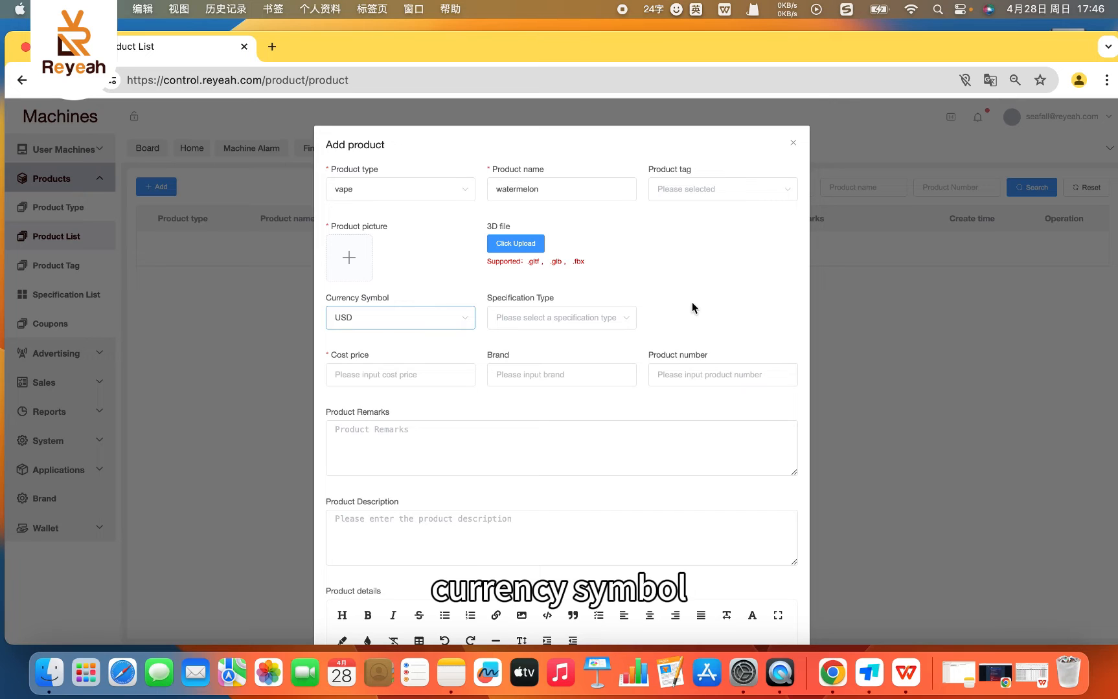
- Check the Specification Type choices for the product, leaving the field empty
{"action": "left_click", "coordinate": [588, 322]}
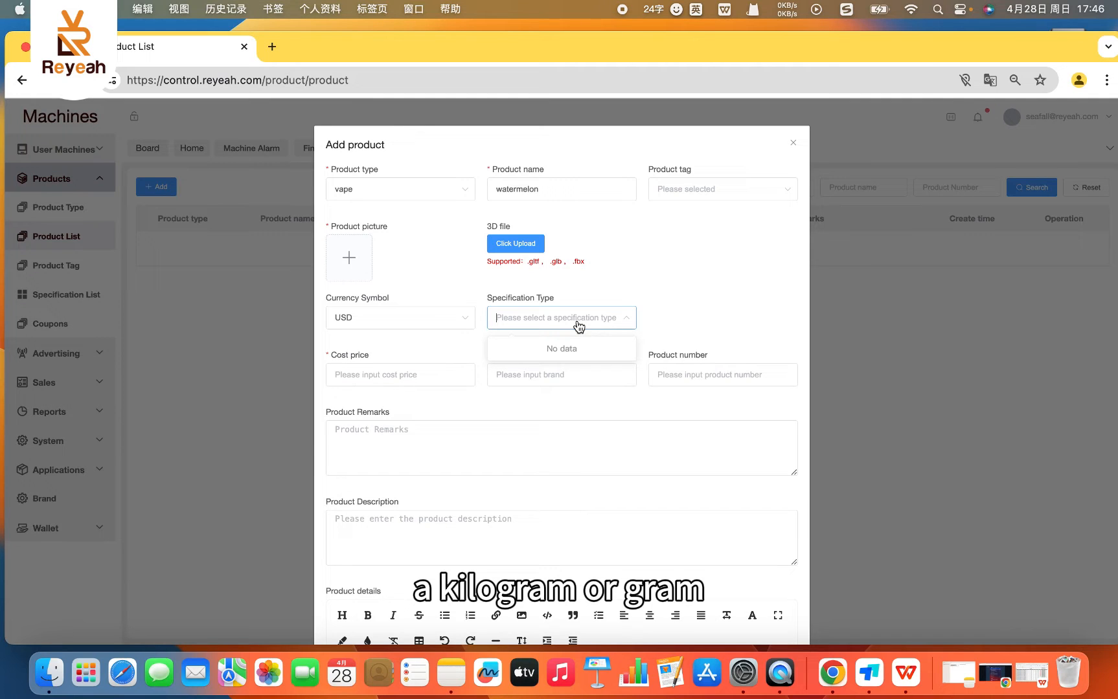
{"action": "left_click", "coordinate": [713, 279]}
{"action": "left_click", "coordinate": [619, 324]}
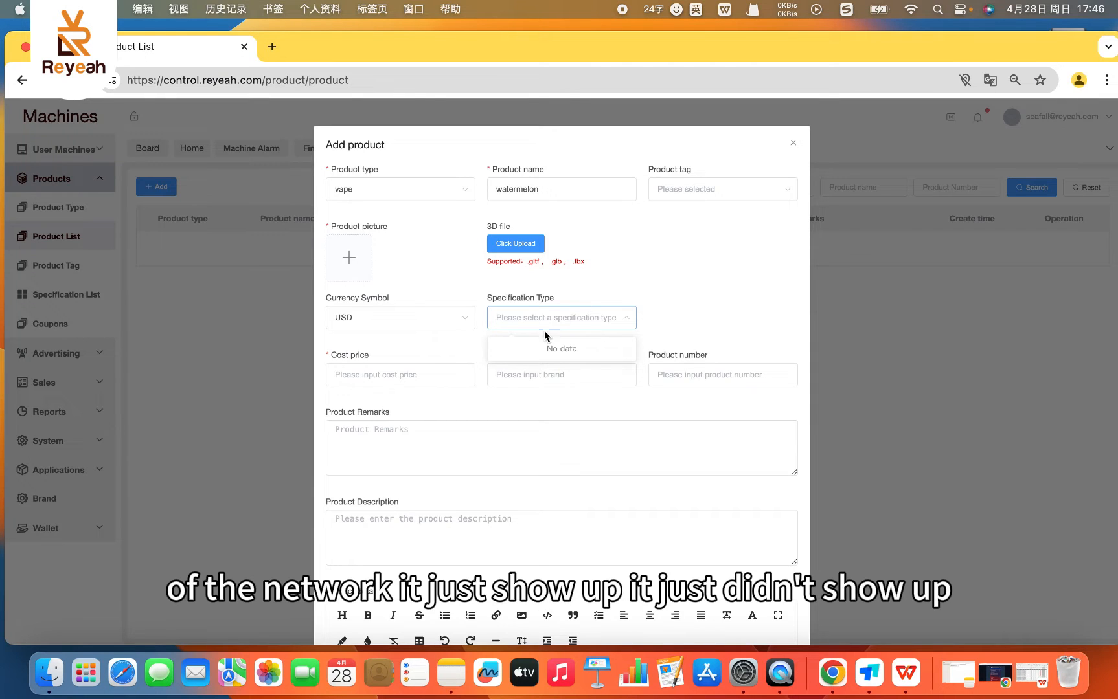
{"action": "left_click", "coordinate": [674, 288]}
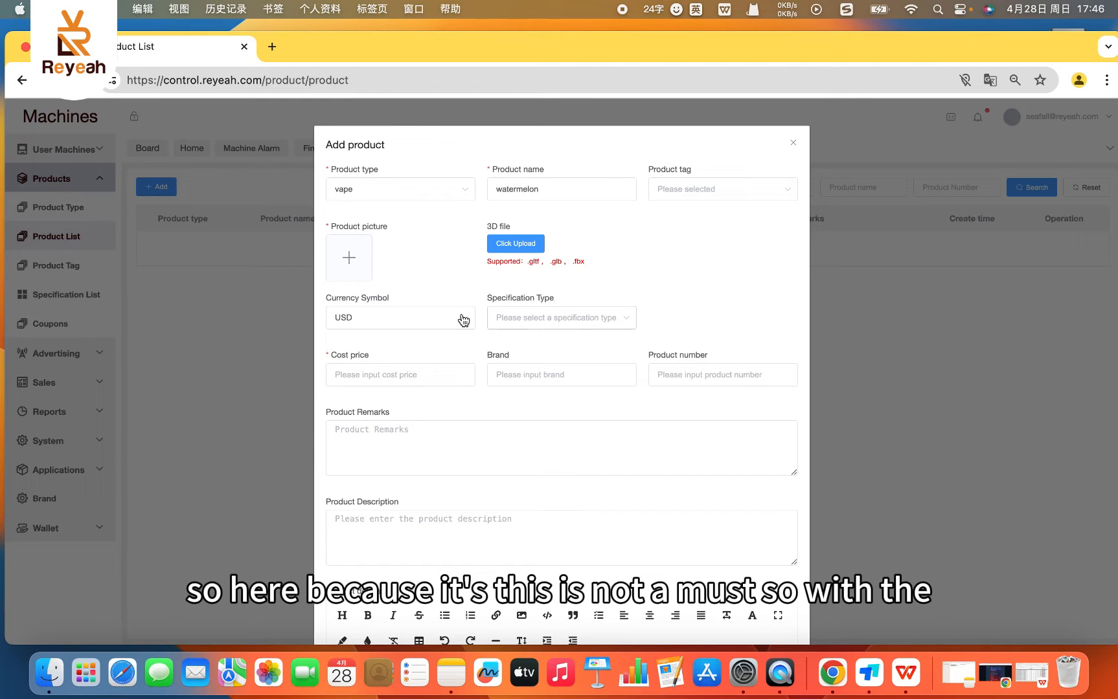
- Set the product's cost price to 2 and enter "vuse" as its brand
{"action": "left_click", "coordinate": [343, 374]}
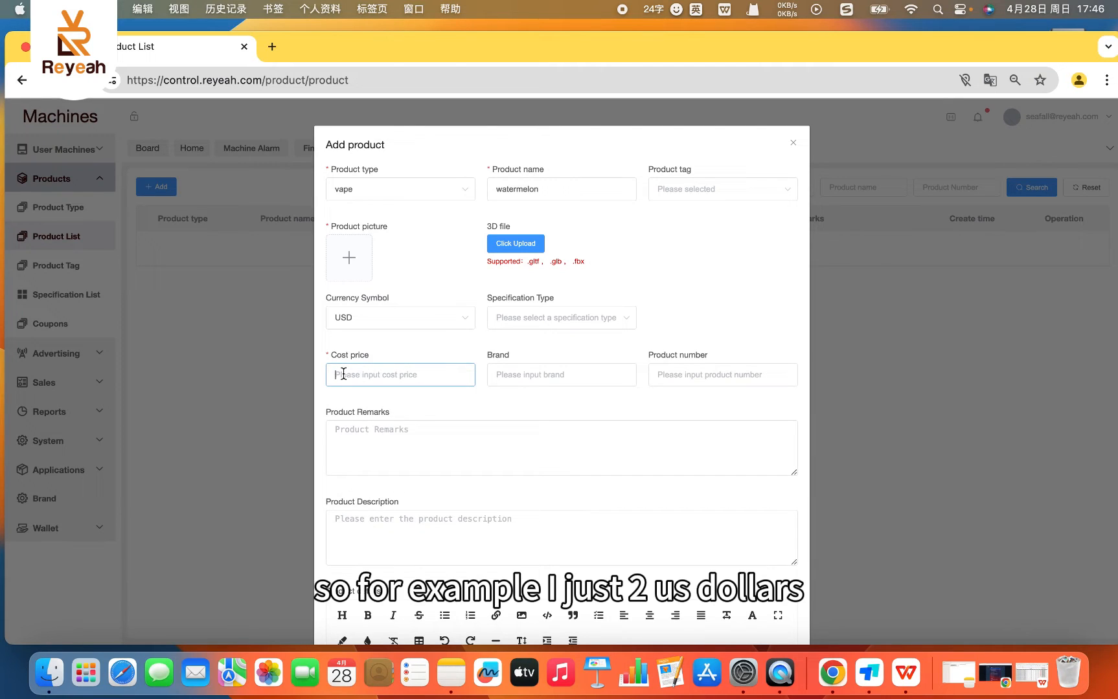
{"action": "type", "text": "2"}
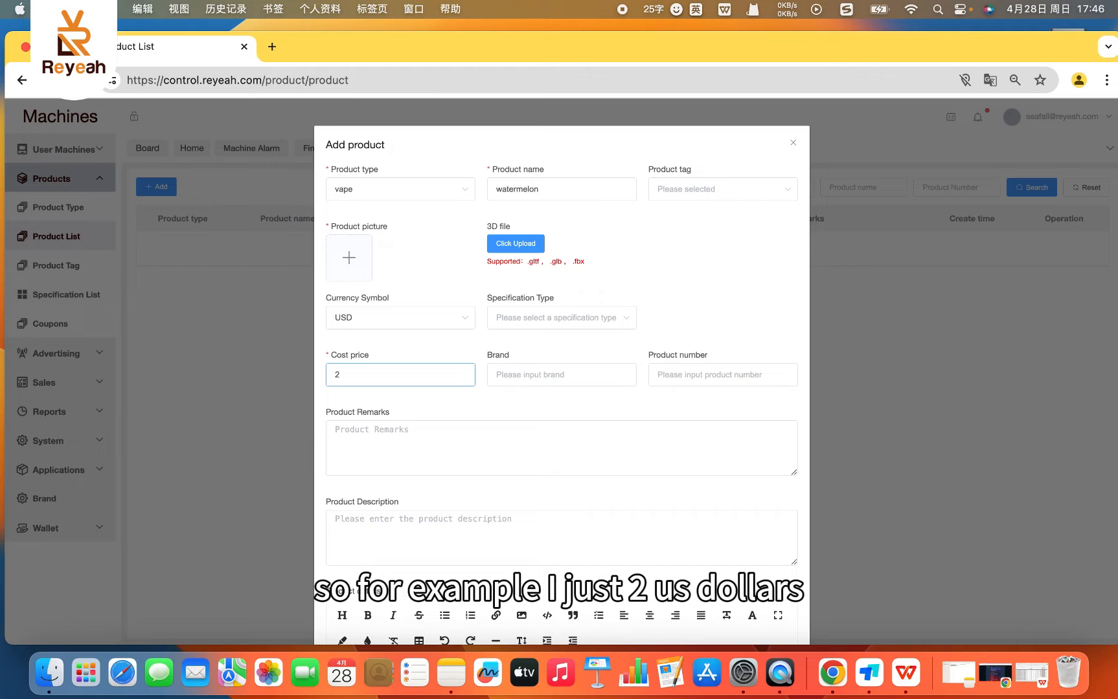
{"action": "left_click", "coordinate": [553, 402]}
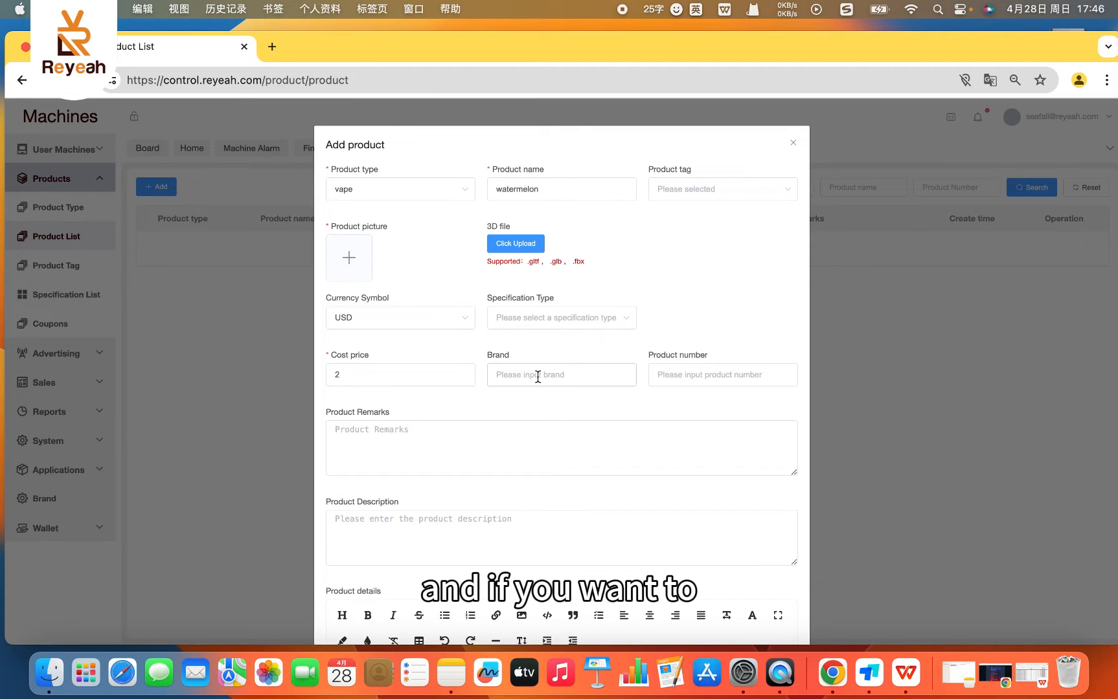
{"action": "left_click", "coordinate": [538, 377]}
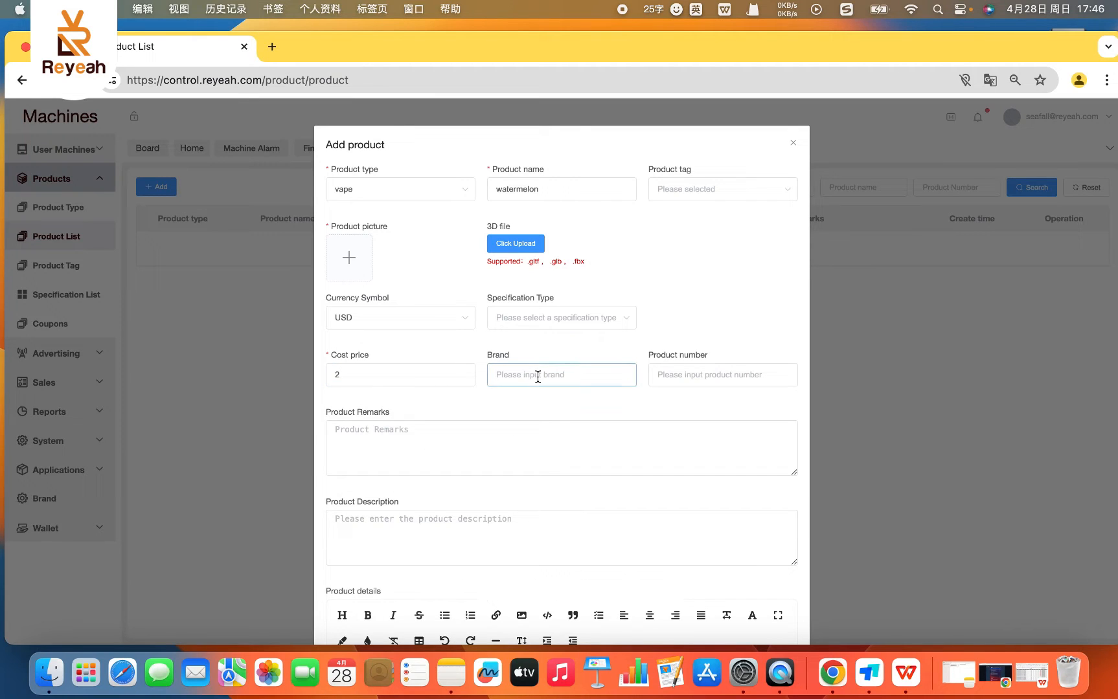
{"action": "type", "text": "vuse"}
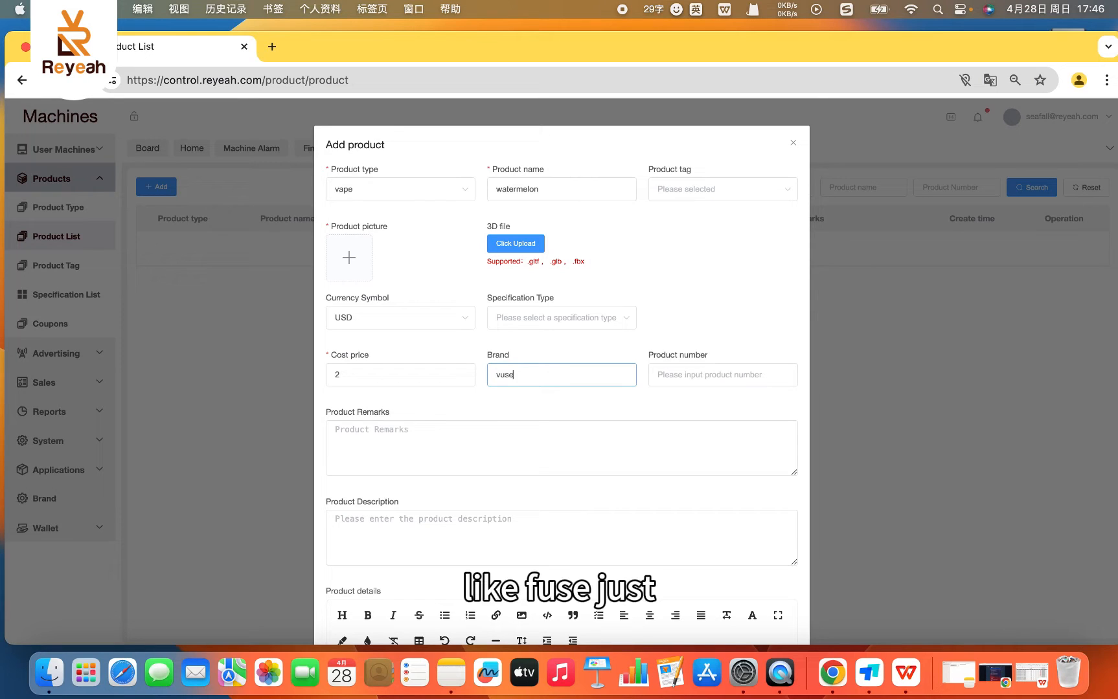
{"action": "key", "text": "shift"}
{"action": "left_click", "coordinate": [511, 395]}
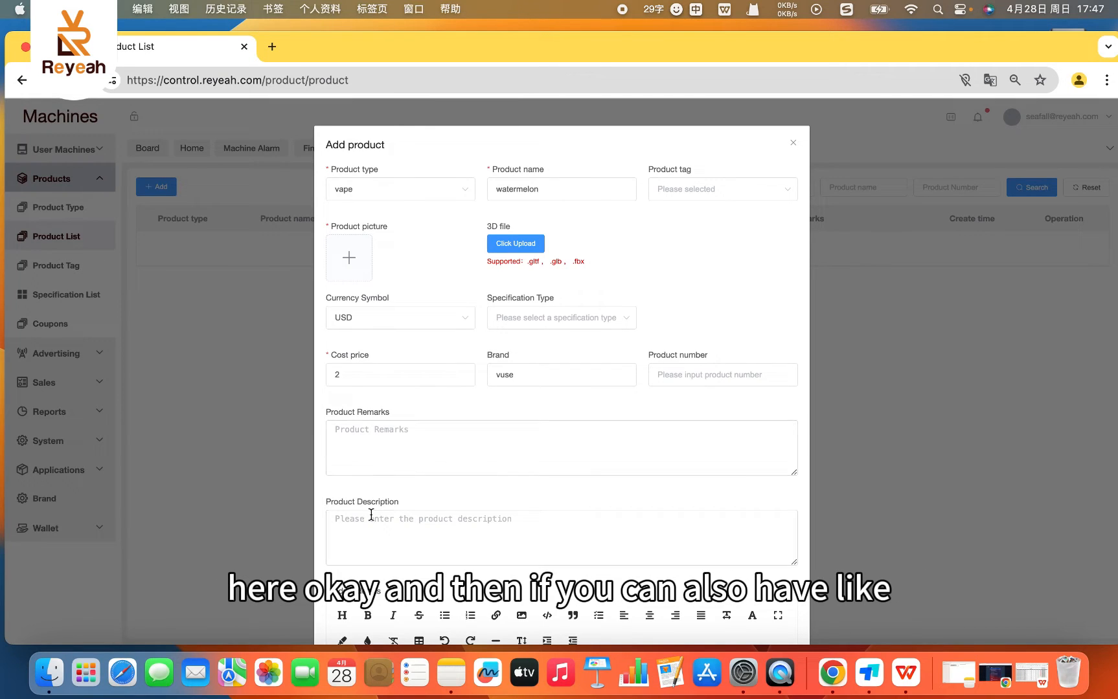
- Look over the Product Remarks, Product Description and Product details fields of the new product, leaving them empty
{"action": "left_click", "coordinate": [350, 435]}
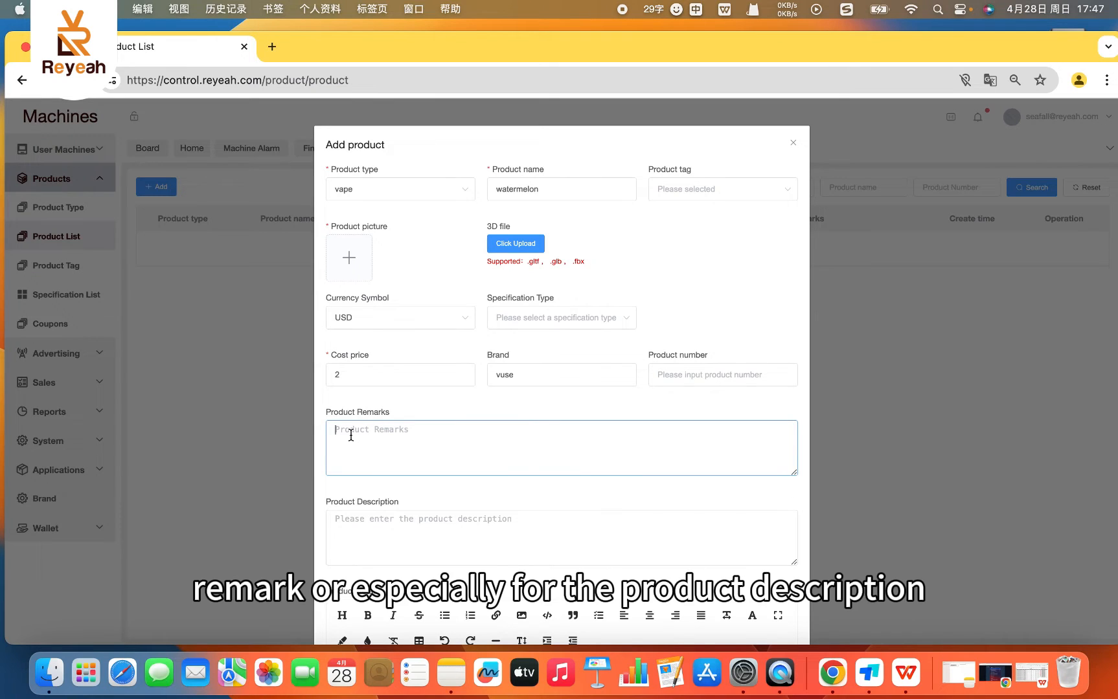
{"action": "left_click", "coordinate": [361, 549]}
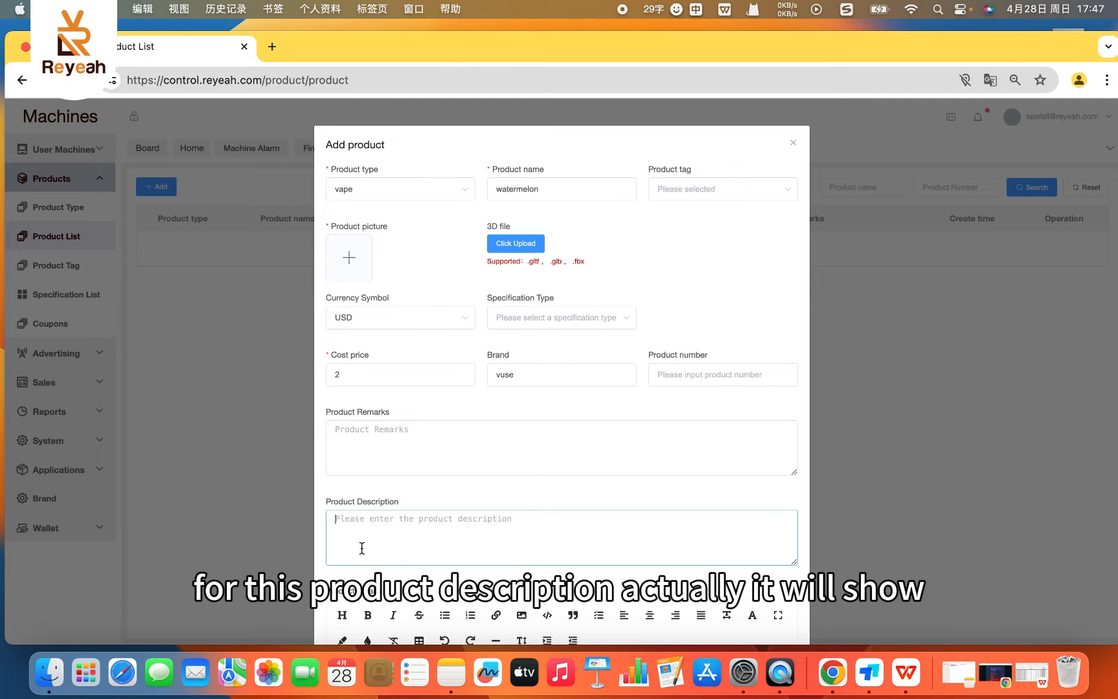
{"action": "scroll", "coordinate": [639, 542], "scroll_direction": "down", "scroll_amount": 2}
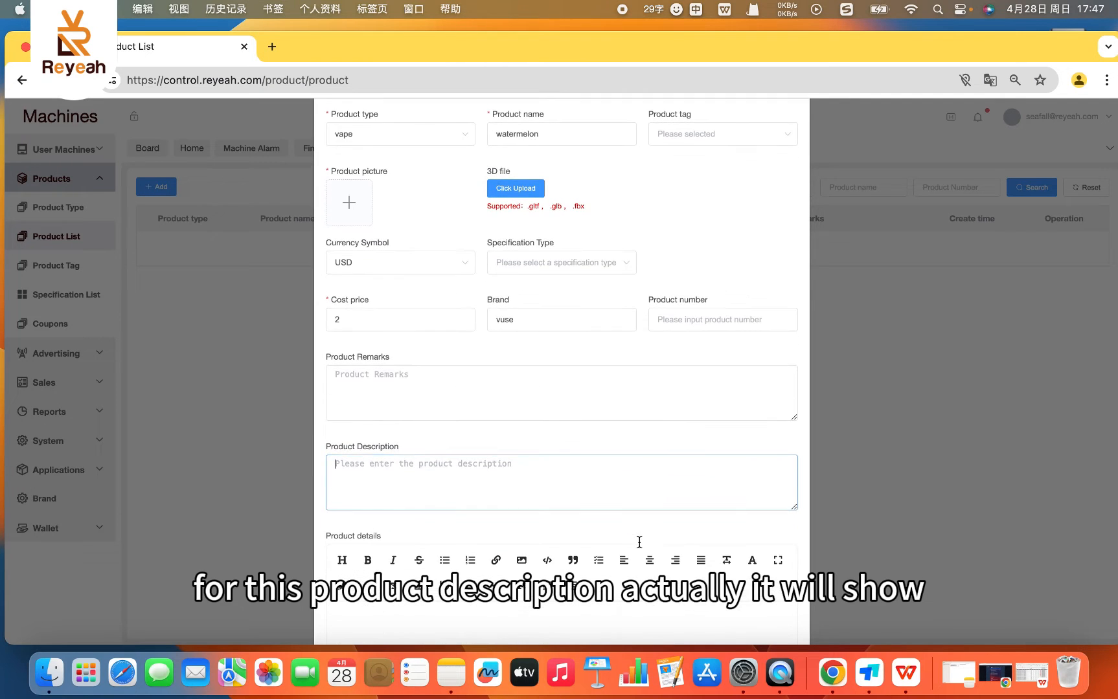
{"action": "scroll", "coordinate": [639, 542], "scroll_direction": "down", "scroll_amount": 1}
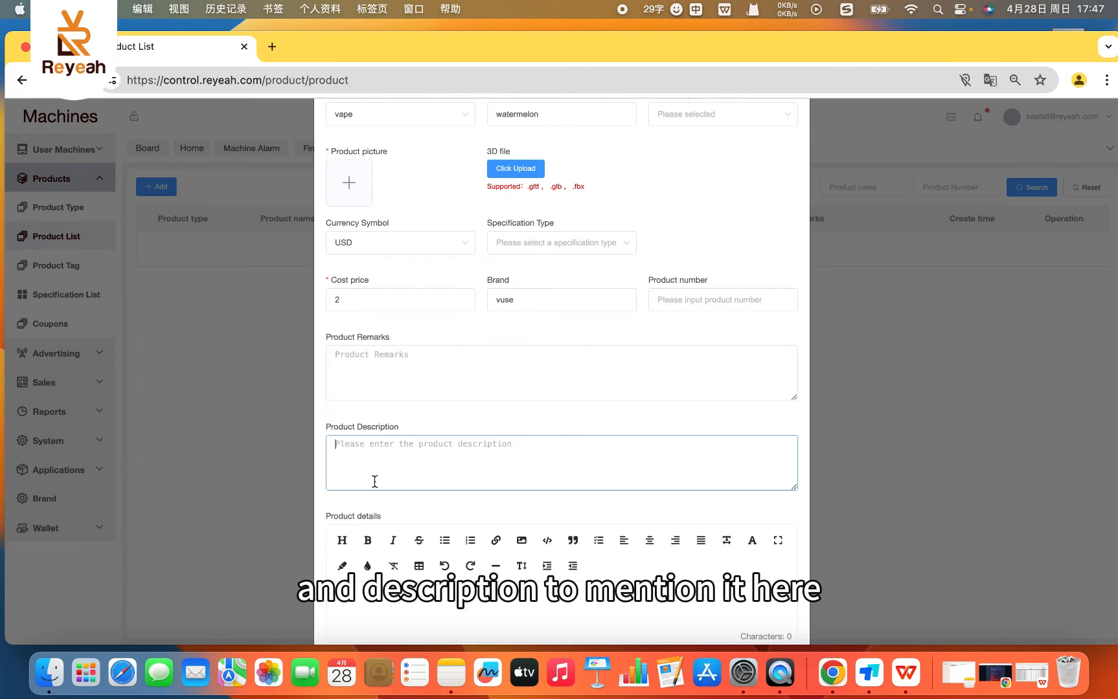
{"action": "scroll", "coordinate": [452, 501], "scroll_direction": "up", "scroll_amount": 1}
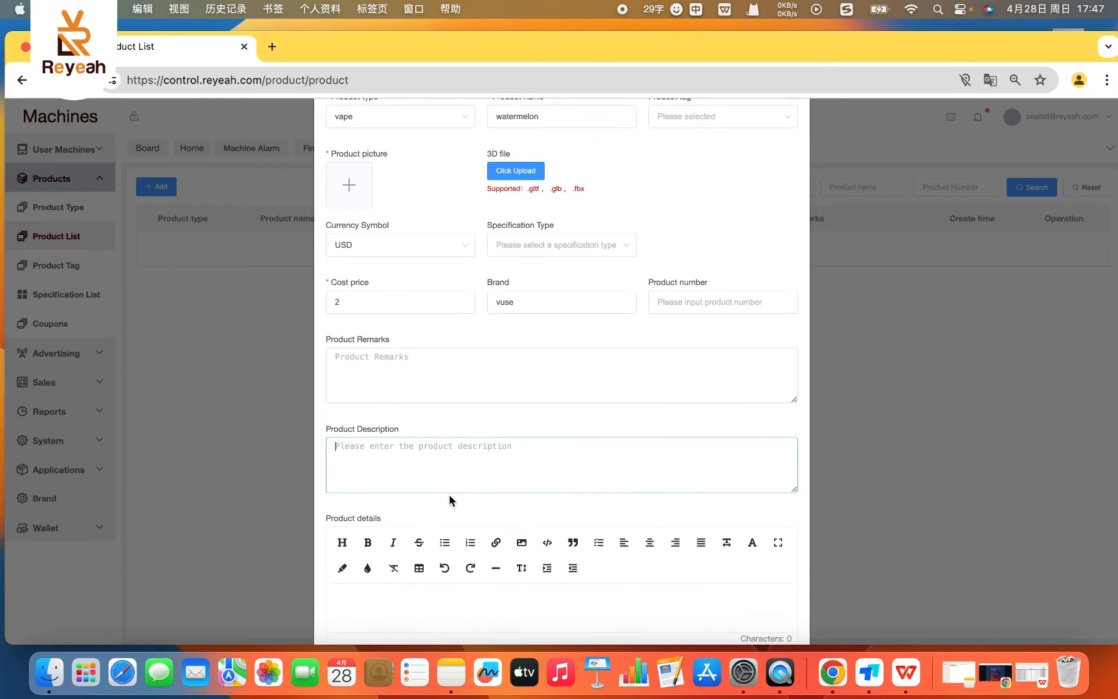
{"action": "scroll", "coordinate": [449, 498], "scroll_direction": "up", "scroll_amount": 1}
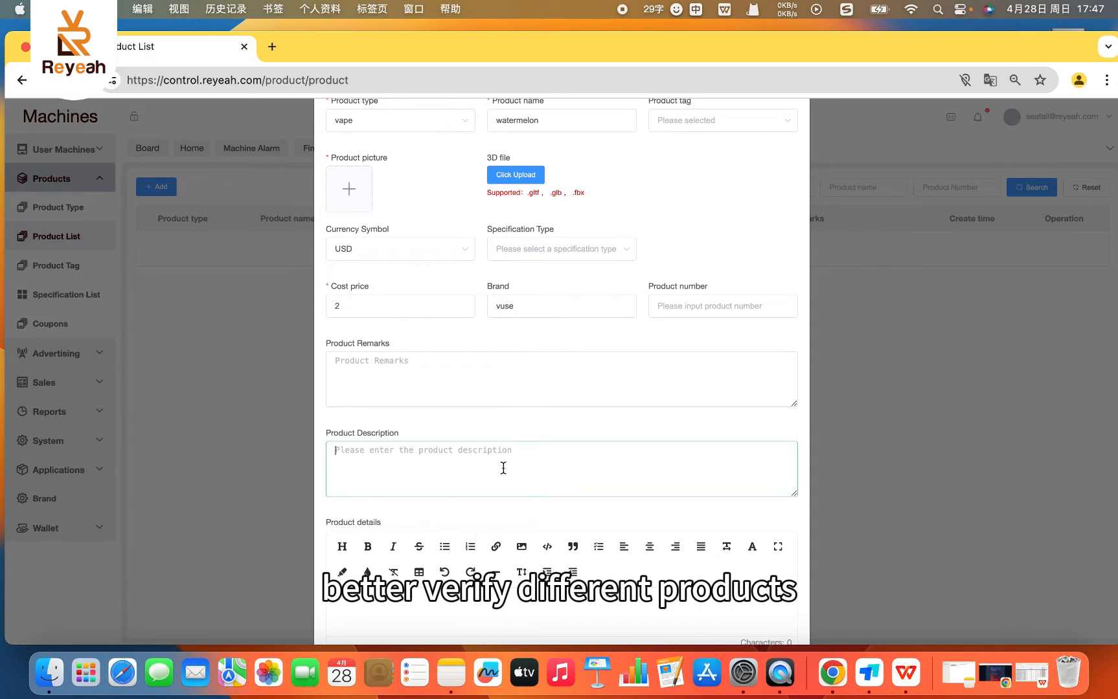
- Try to submit the watermelon product without a picture, and cancel the product form
{"action": "scroll", "coordinate": [621, 344], "scroll_direction": "down", "scroll_amount": 3}
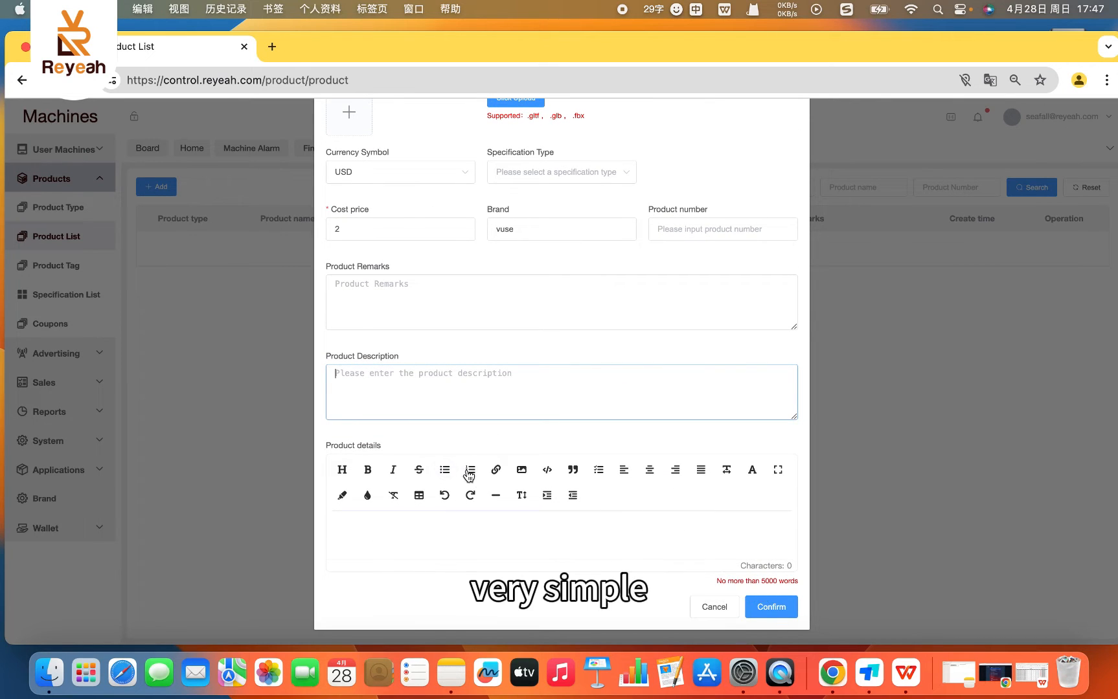
{"action": "scroll", "coordinate": [468, 447], "scroll_direction": "down", "scroll_amount": 1}
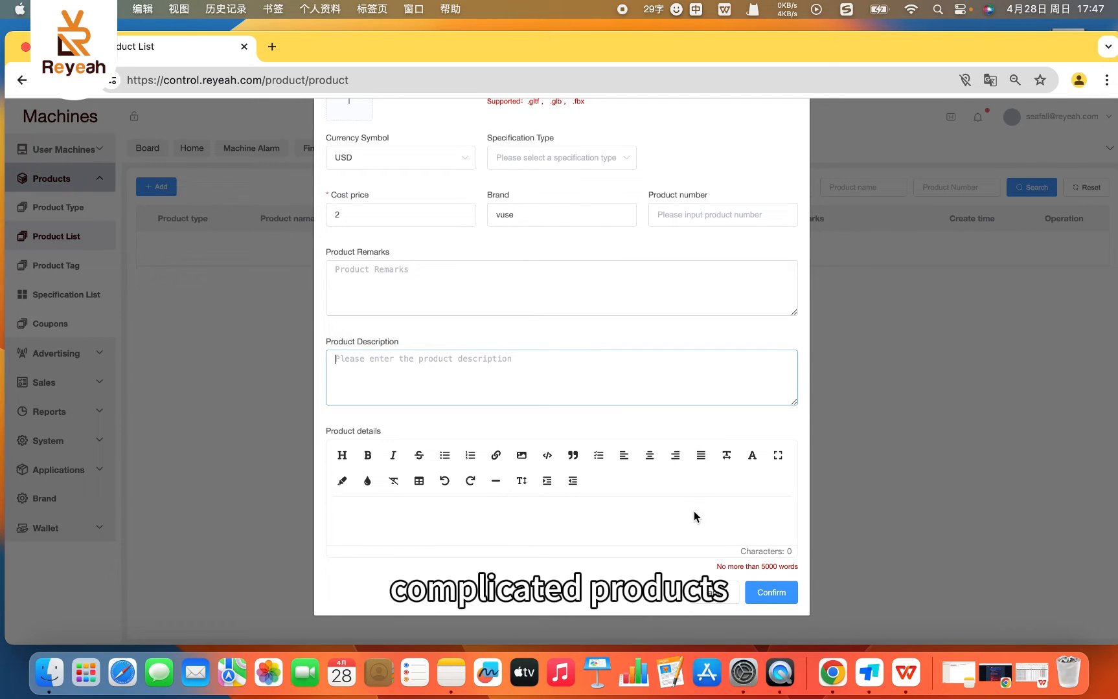
{"action": "left_click", "coordinate": [753, 589]}
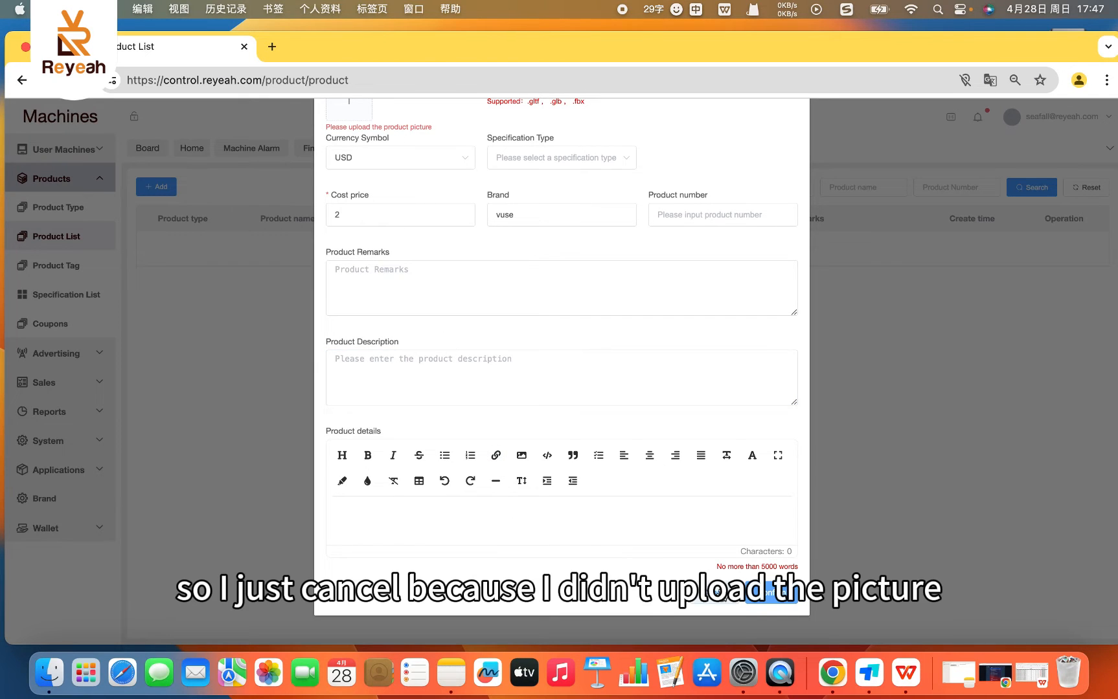
{"action": "left_click", "coordinate": [716, 593]}
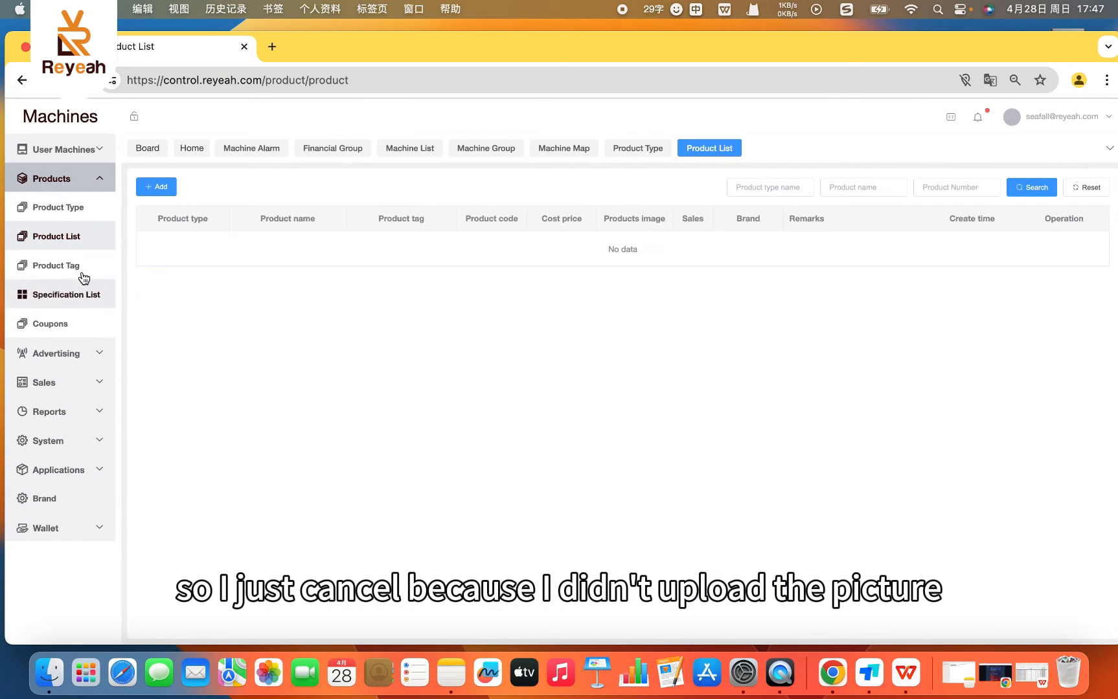
- Start a new product tag on the Product Tag page with the tag name "flavor vape"
{"action": "left_click", "coordinate": [79, 271]}
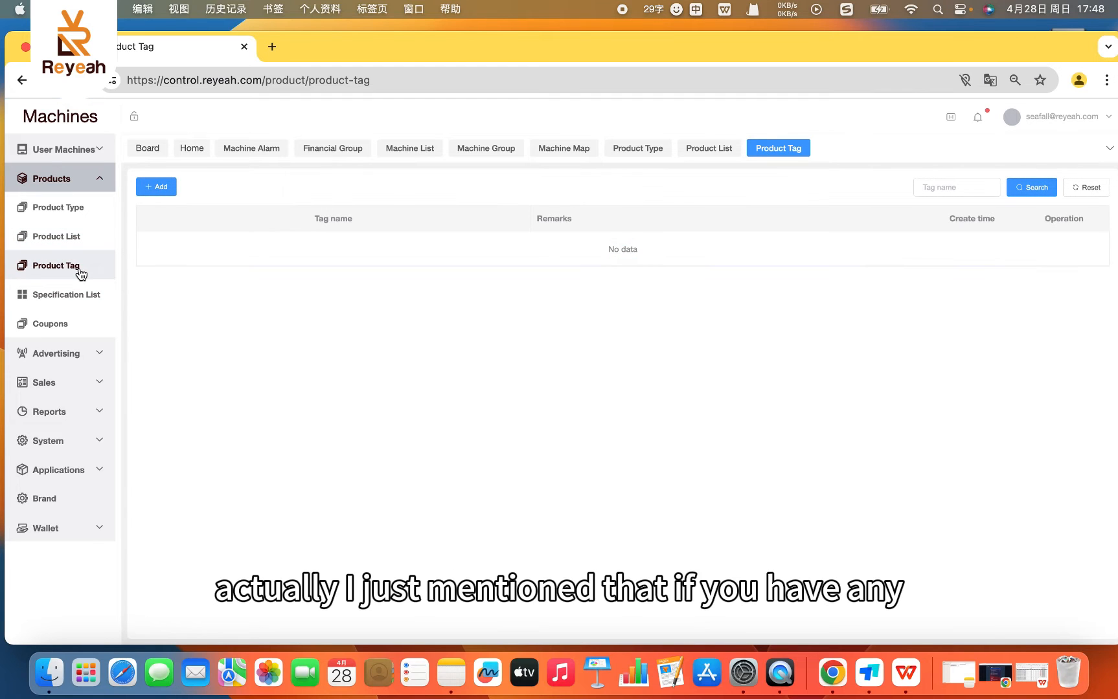
{"action": "left_click", "coordinate": [156, 188]}
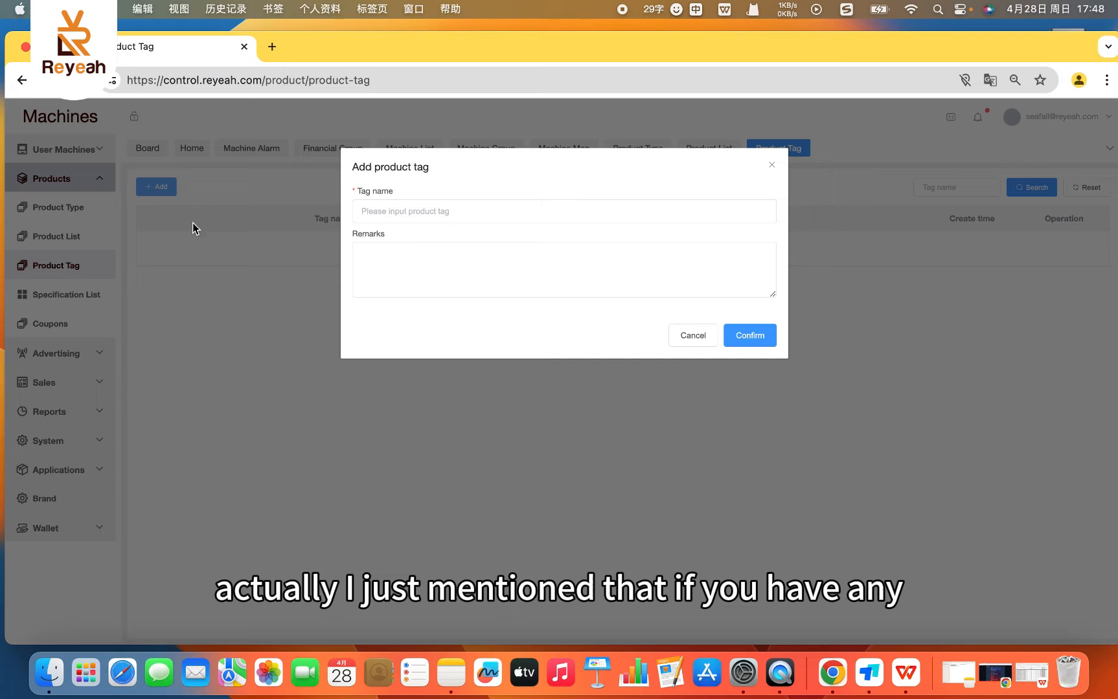
{"action": "left_click", "coordinate": [379, 214]}
{"action": "type", "text": "w"}
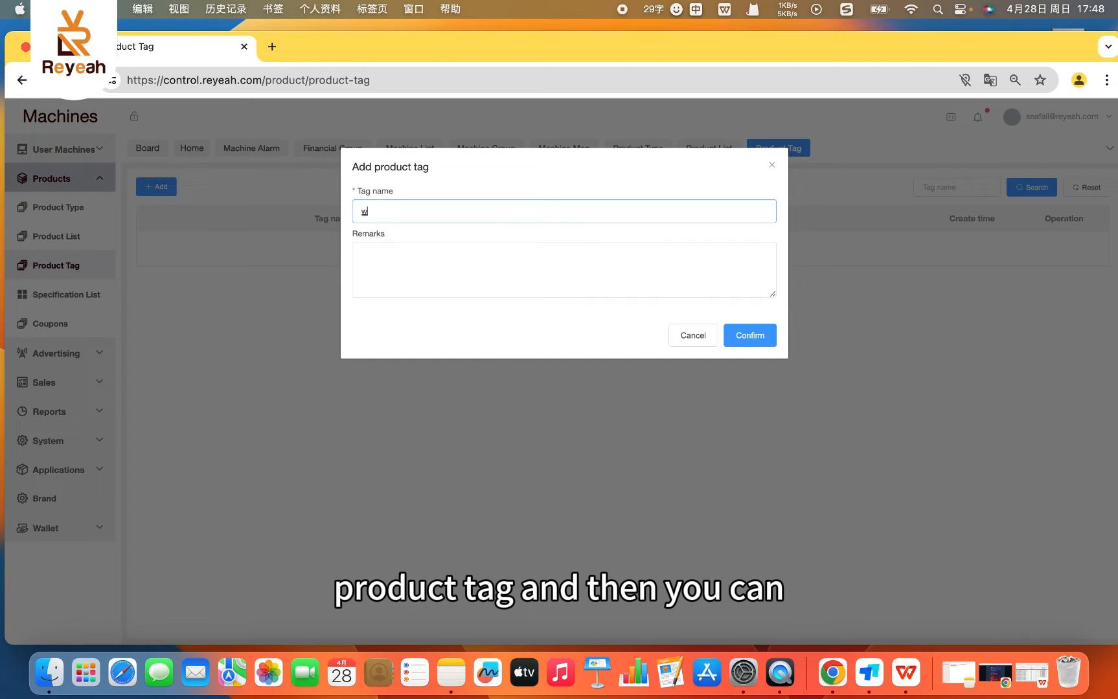
{"action": "key", "text": "BackSpace"}
{"action": "type", "text": "w"}
{"action": "key", "text": "BackSpace"}
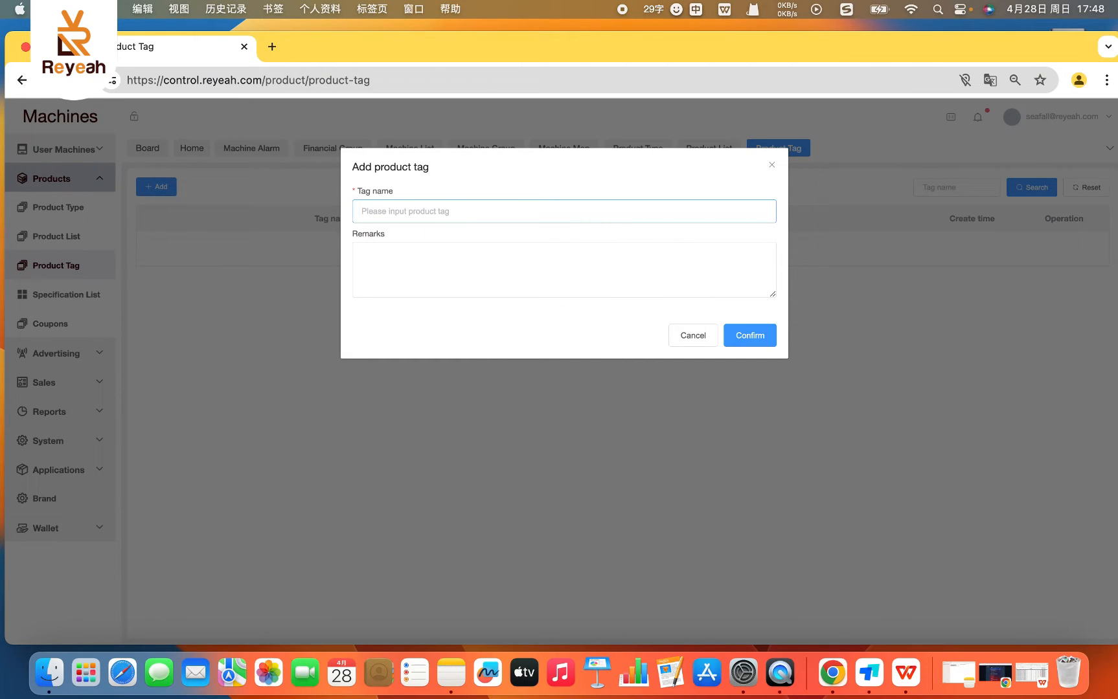
{"action": "type", "text": "fl"}
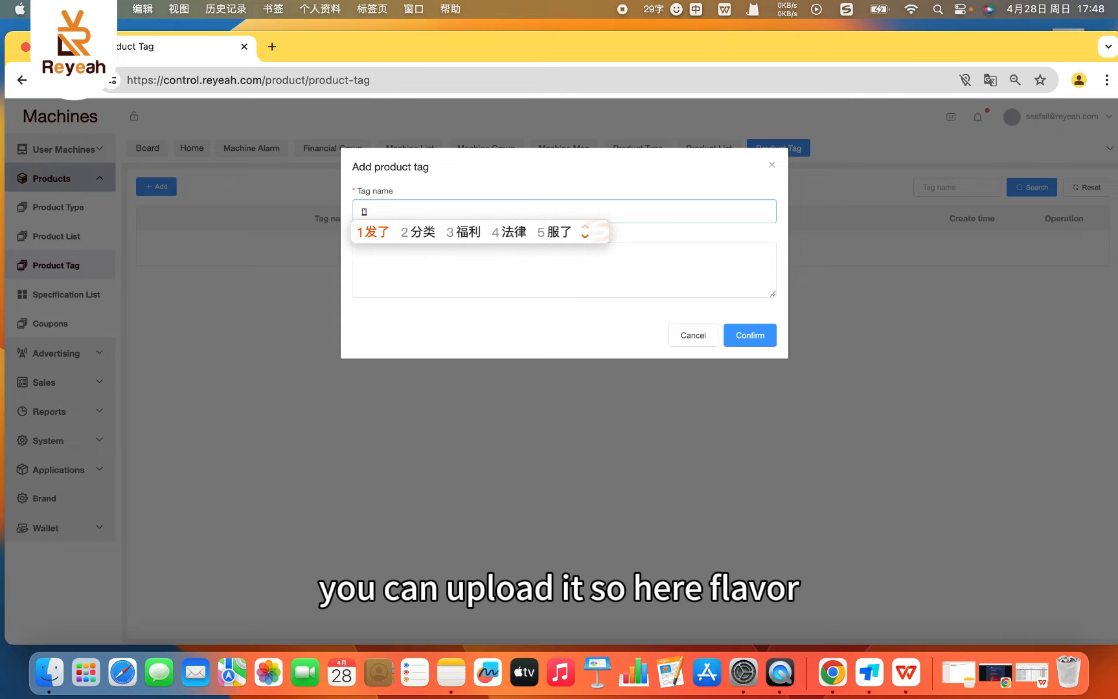
{"action": "key", "text": "shift"}
{"action": "type", "text": "avo"}
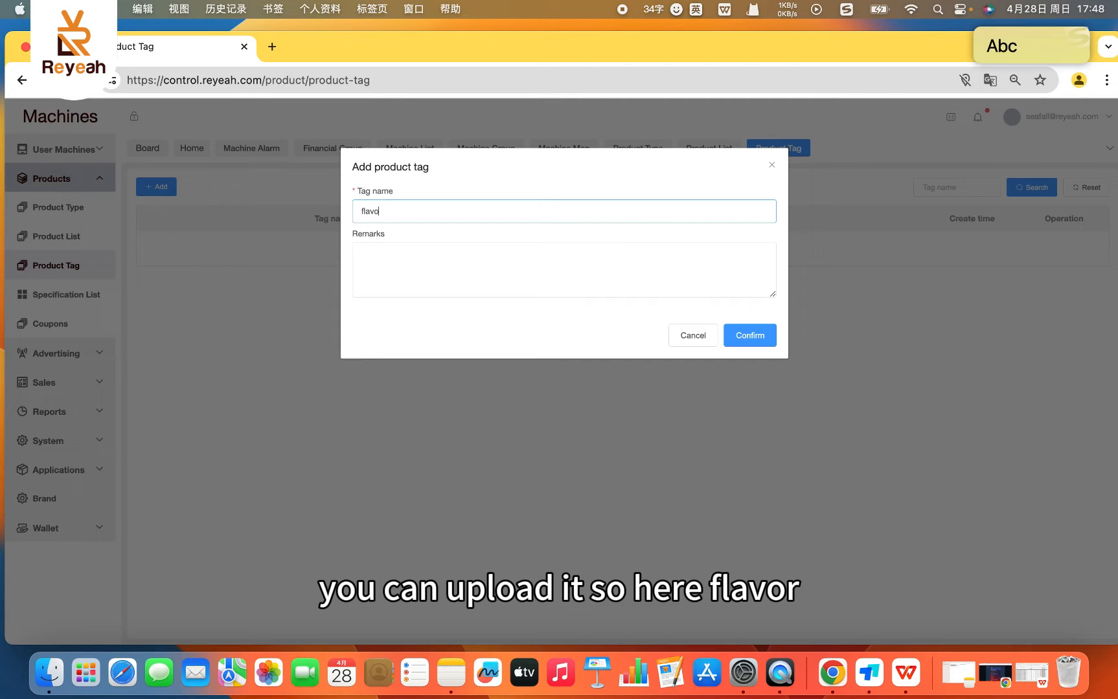
{"action": "type", "text": "r"}
{"action": "key", "text": "shift"}
{"action": "type", "text": "va"}
{"action": "key", "text": "shift"}
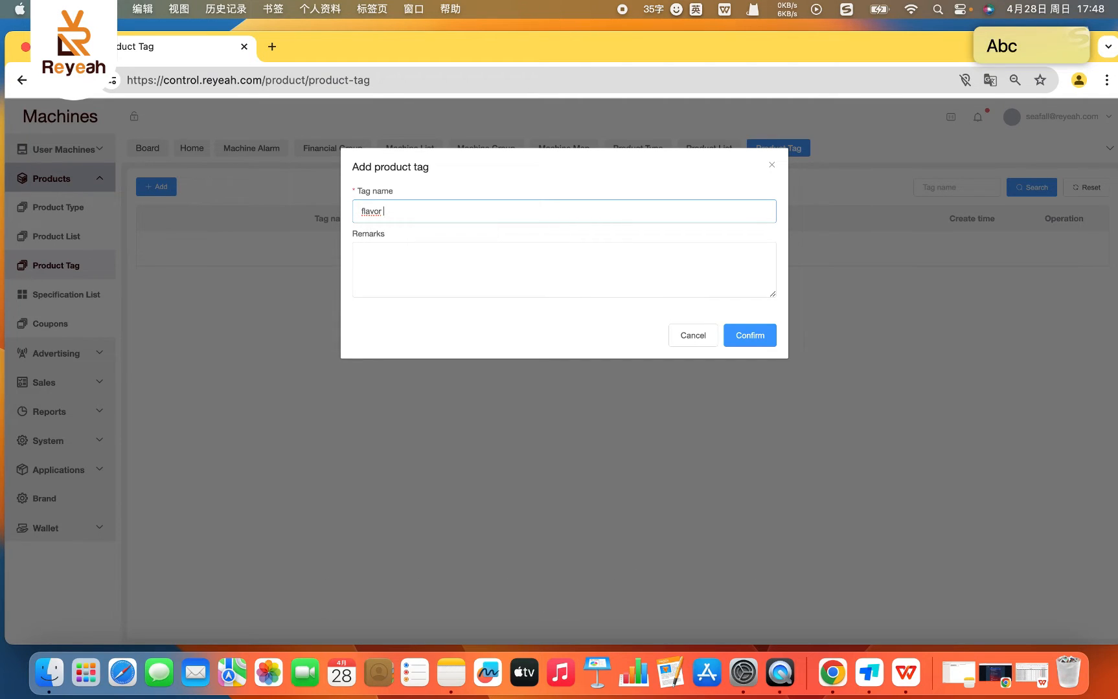
{"action": "type", "text": "pe"}
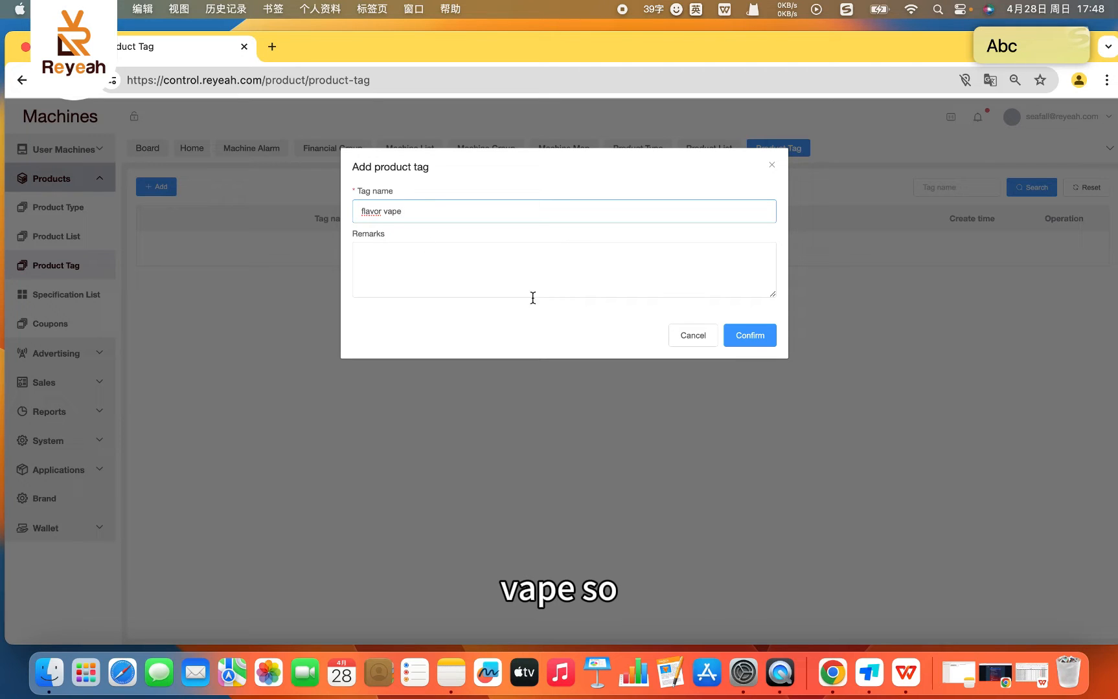
- Try to save the "flavor vape" tag with its remarks empty
{"action": "left_click", "coordinate": [739, 334]}
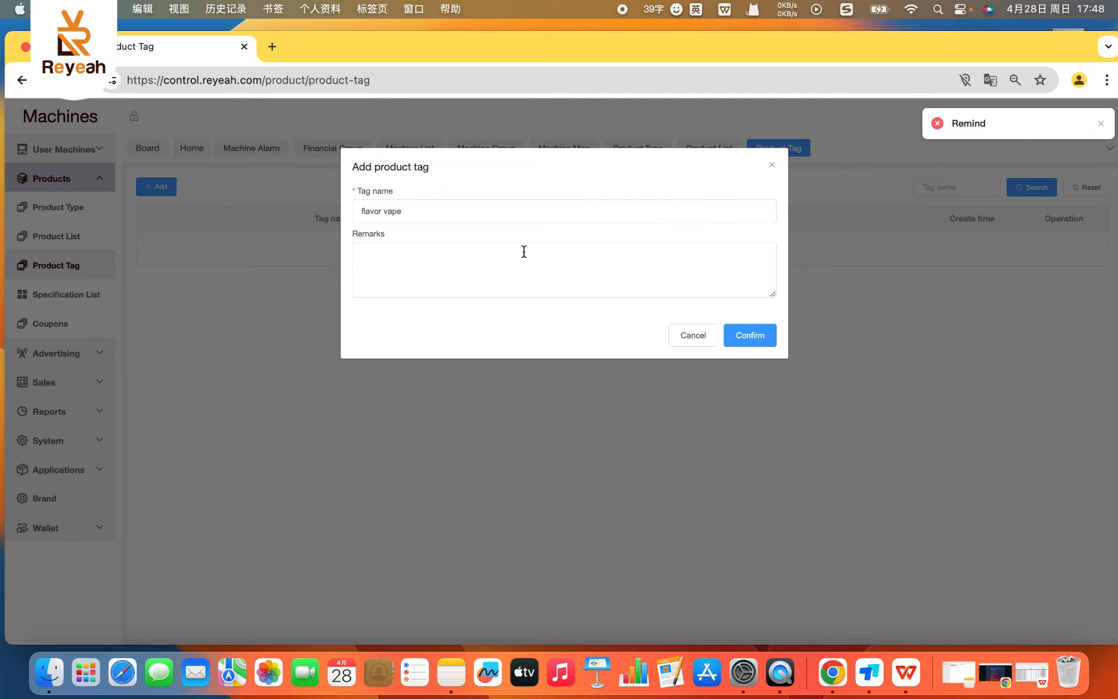
{"action": "left_click", "coordinate": [753, 334]}
{"action": "left_click", "coordinate": [481, 272]}
{"action": "left_click", "coordinate": [469, 206]}
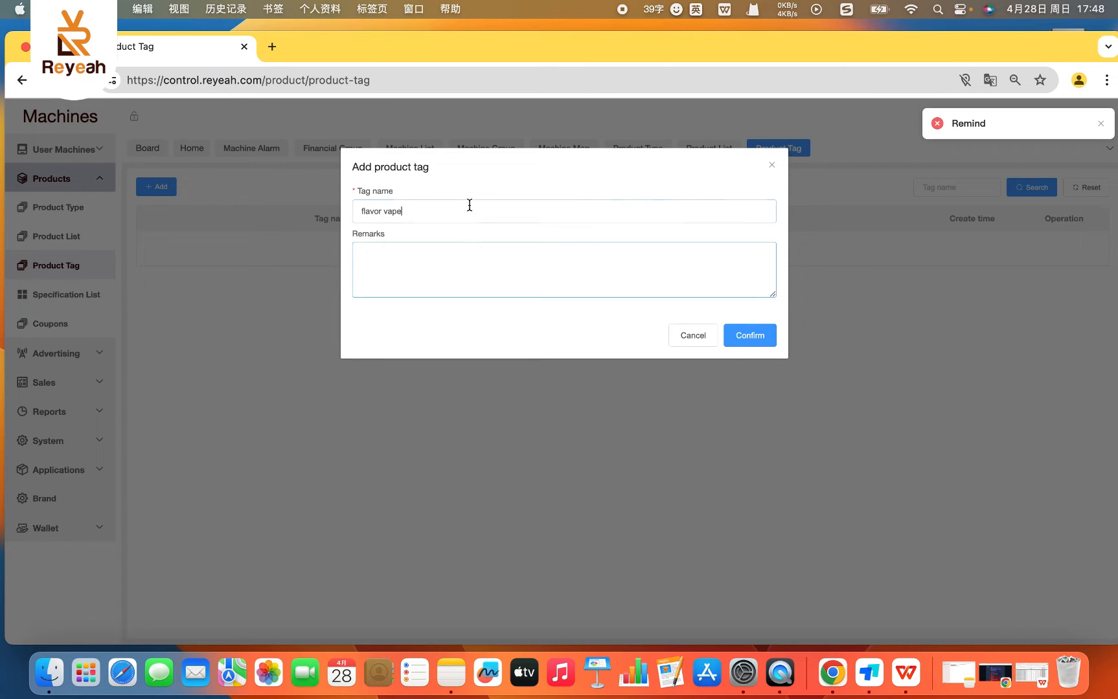
- Enter "watermelon" as the product tag's remarks and save the tag
{"action": "left_click", "coordinate": [430, 251]}
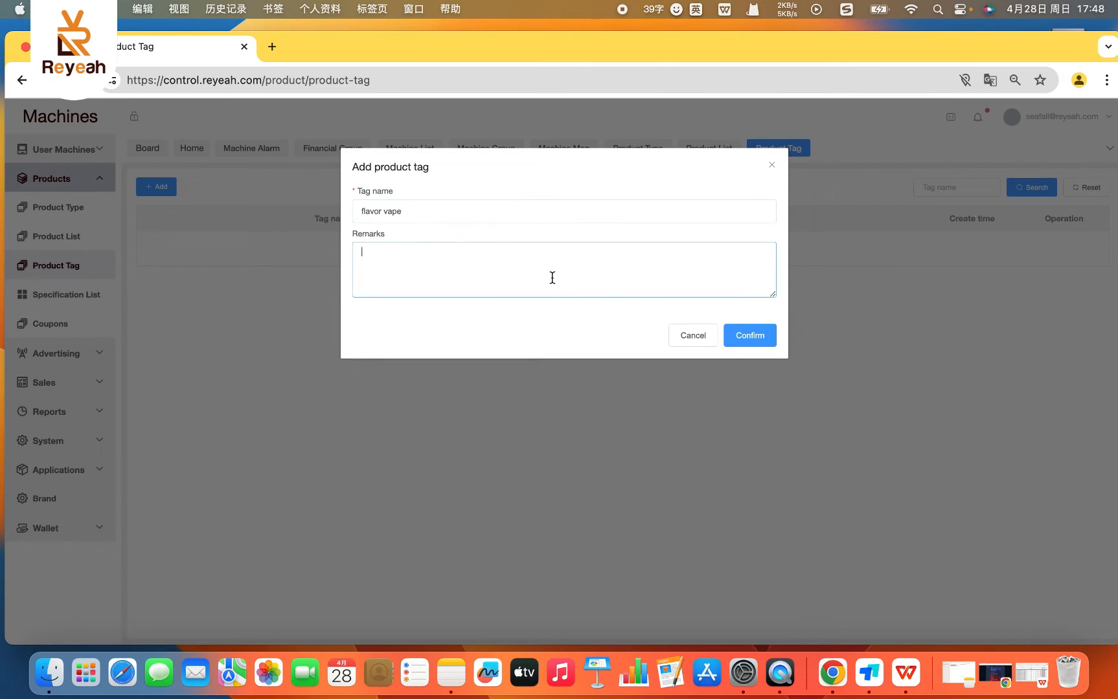
{"action": "type", "text": "w"}
{"action": "type", "text": "wato"}
{"action": "type", "text": "e"}
{"action": "key", "text": "BackSpace"}
{"action": "key", "text": "BackSpace"}
{"action": "type", "text": "ermelon"}
{"action": "left_click", "coordinate": [730, 335]}
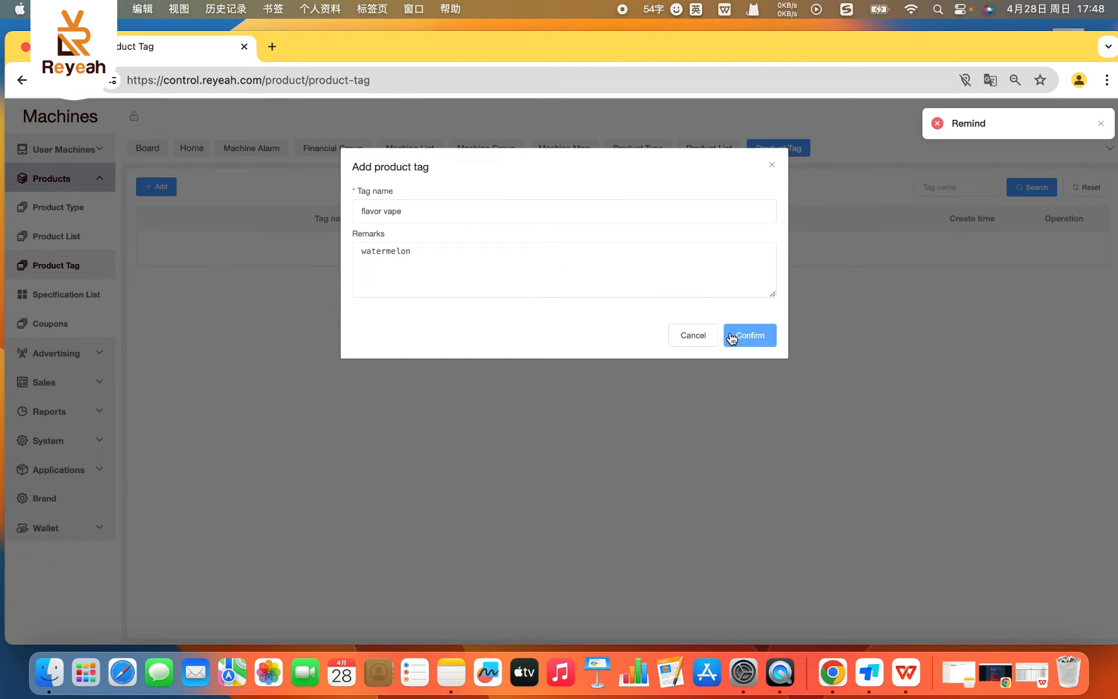
{"action": "left_click", "coordinate": [730, 337]}
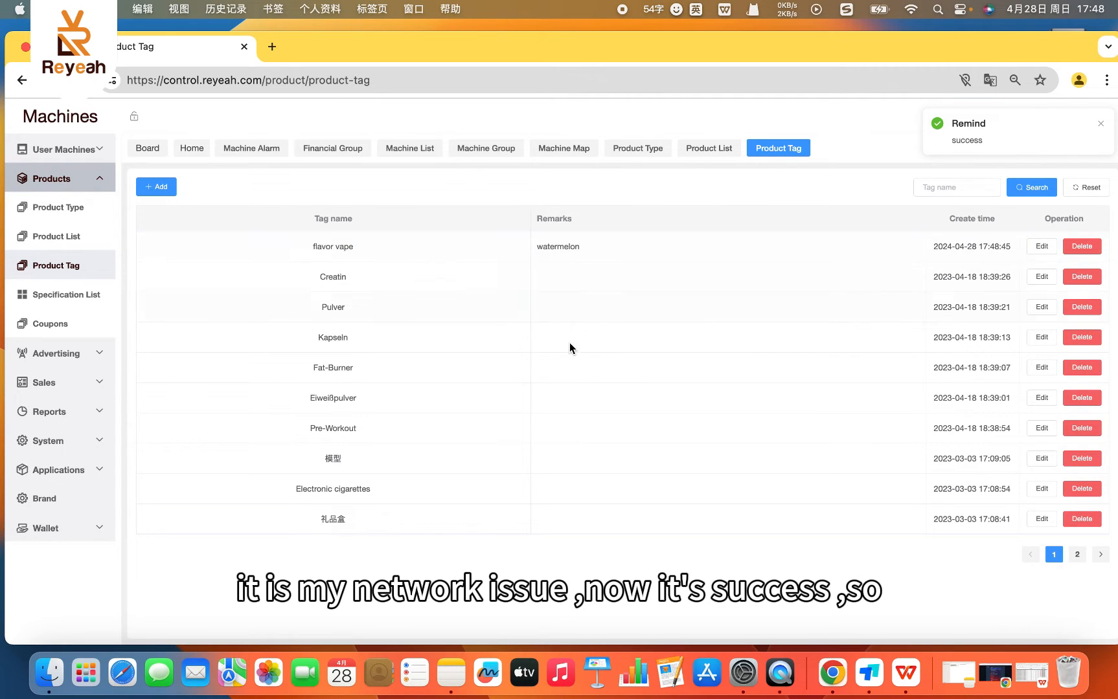
- Reopen the new product form from the Product List to check the Product tag choices, and close it without saving
{"action": "left_click", "coordinate": [65, 246]}
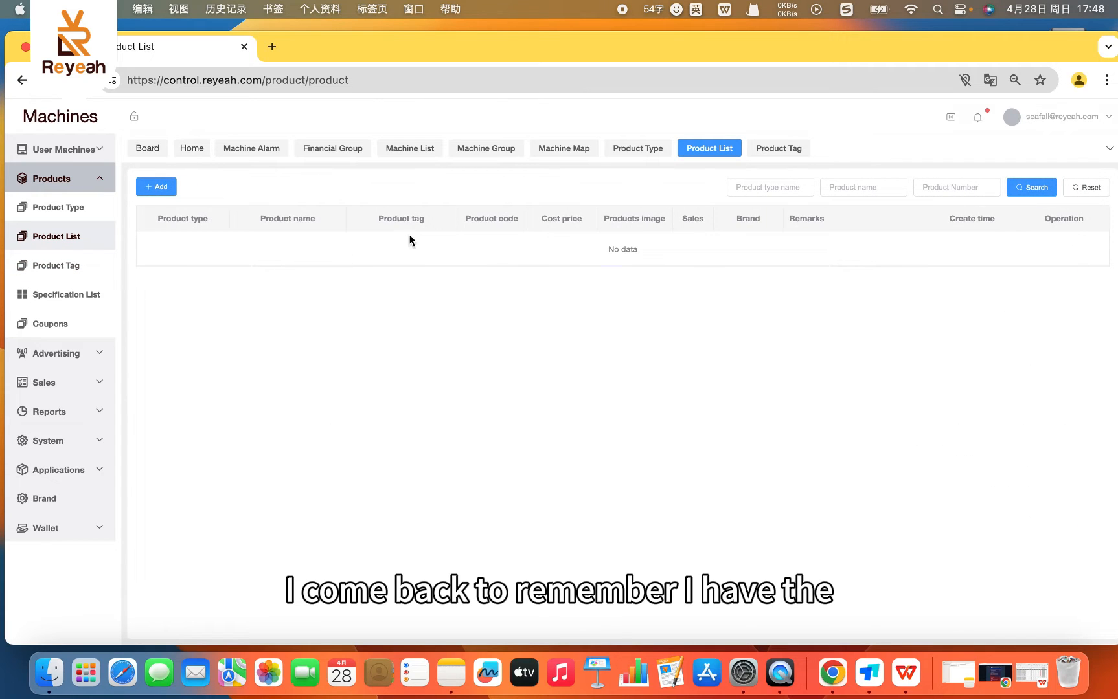
{"action": "left_click", "coordinate": [175, 193]}
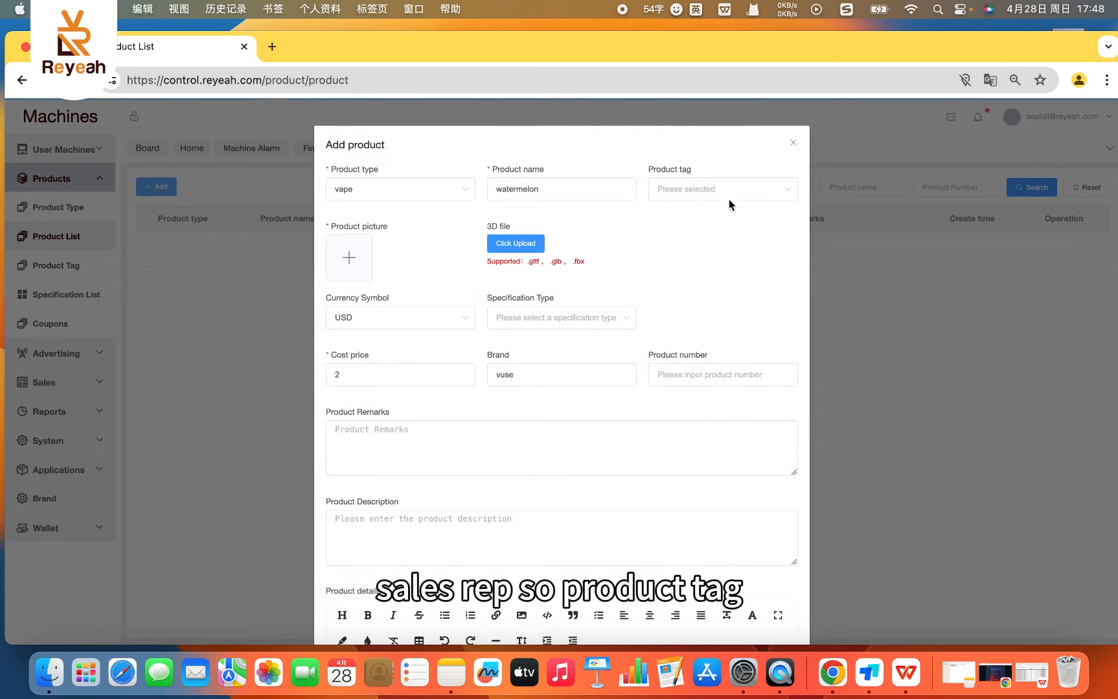
{"action": "left_click", "coordinate": [730, 198]}
{"action": "left_click", "coordinate": [711, 193]}
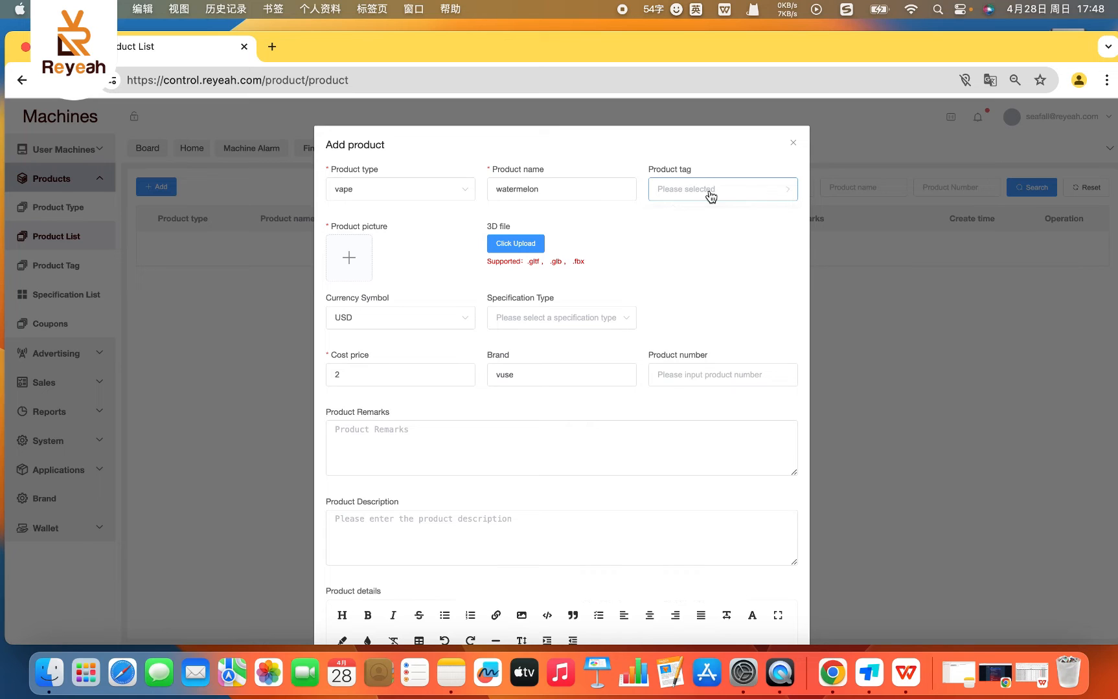
{"action": "left_click", "coordinate": [711, 195]}
{"action": "left_click", "coordinate": [711, 195]}
{"action": "left_click", "coordinate": [711, 195]}
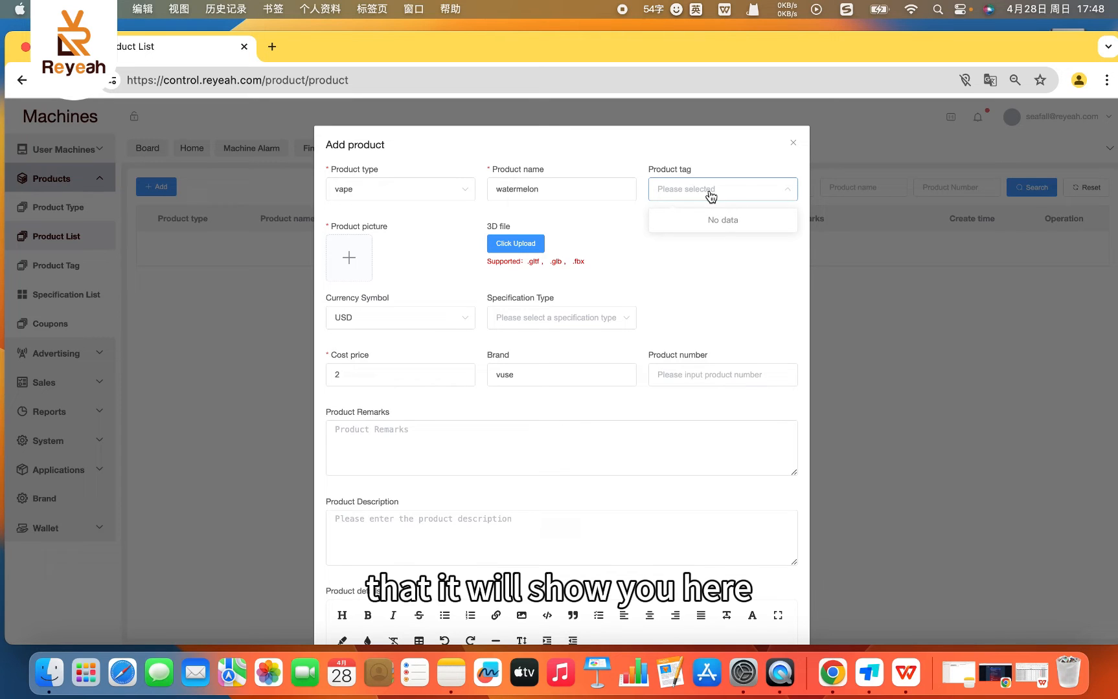
{"action": "left_click", "coordinate": [794, 145]}
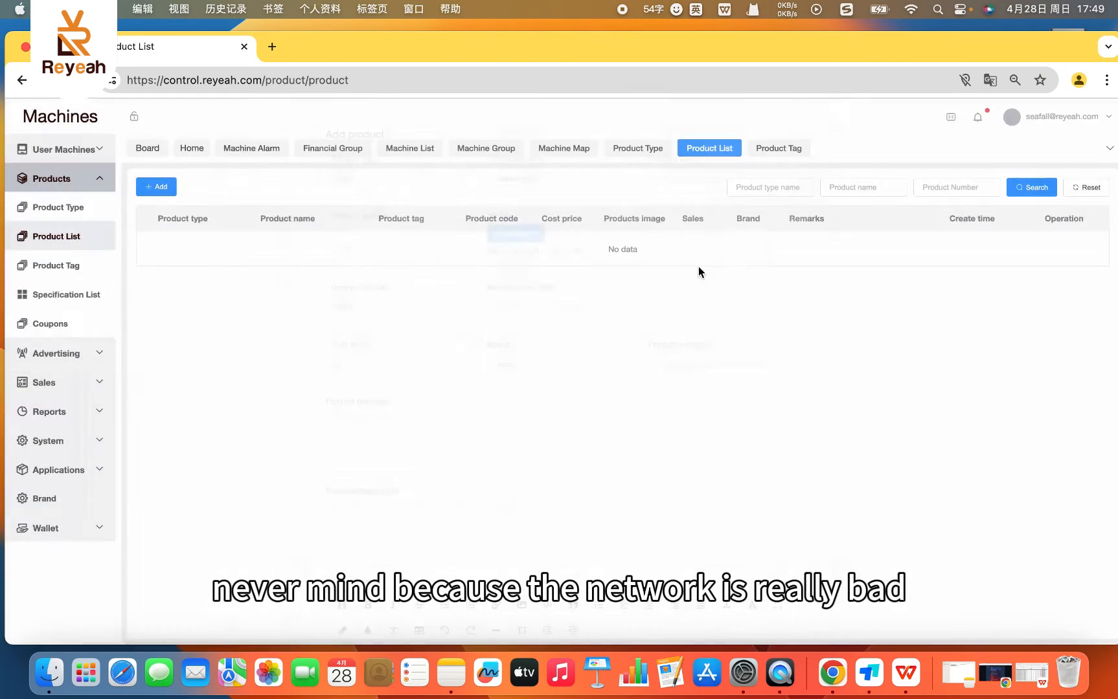
- Open the Specification List page of the Products section
{"action": "left_click", "coordinate": [45, 302]}
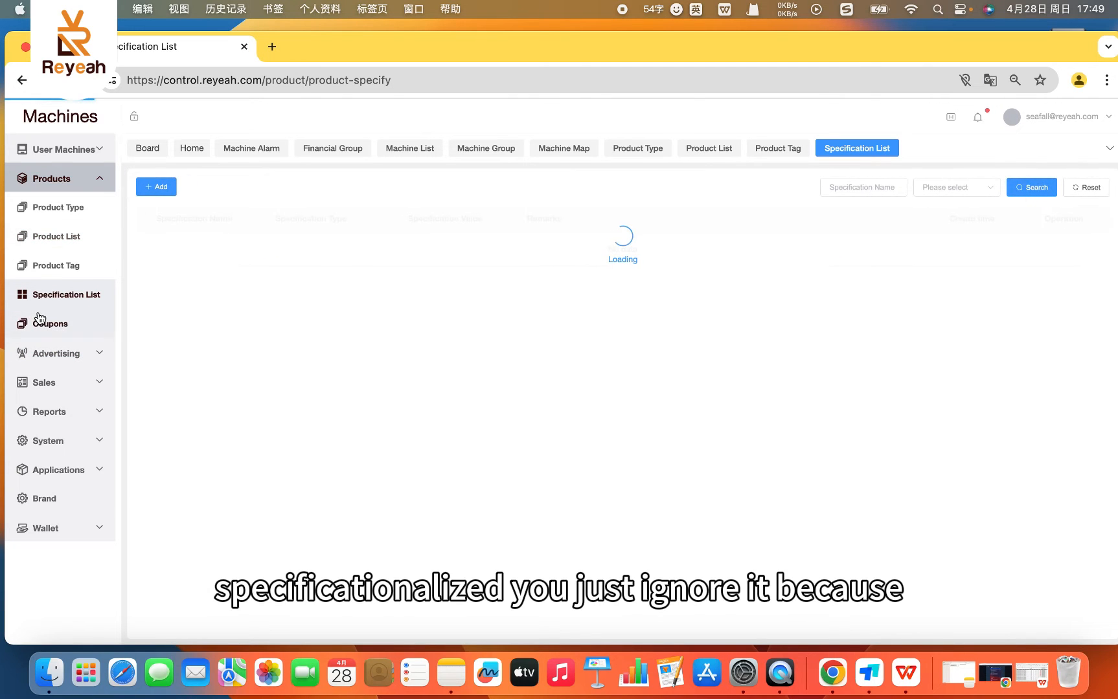
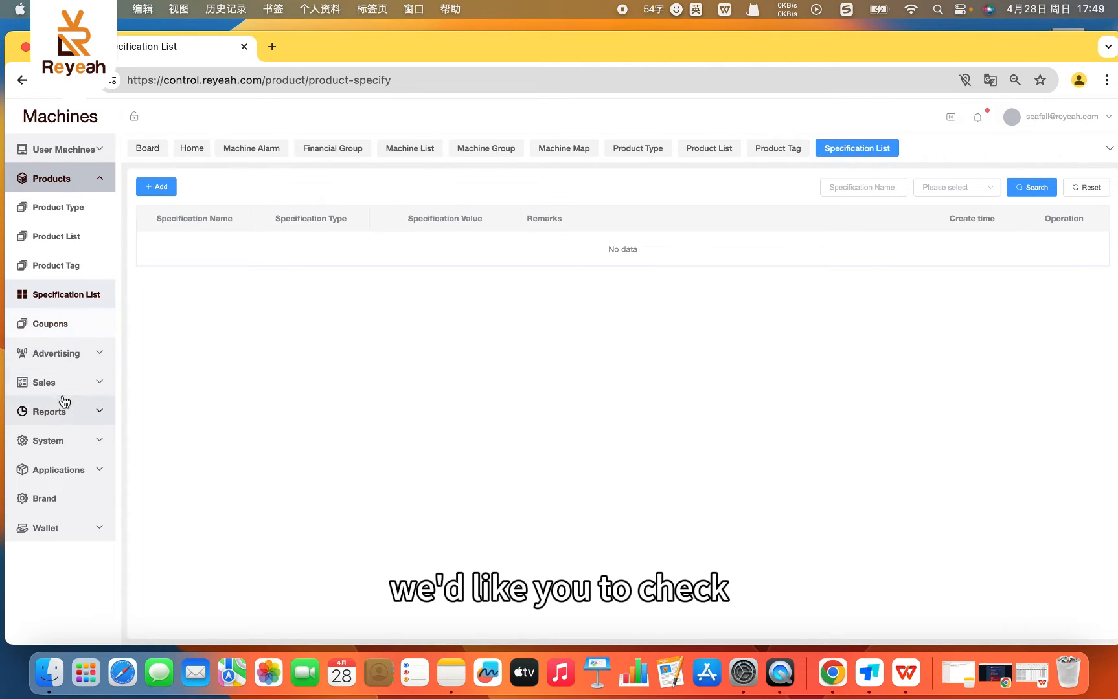
- Open the Coupons page of the Products section and name the new coupon "May day discount"
{"action": "left_click", "coordinate": [53, 329]}
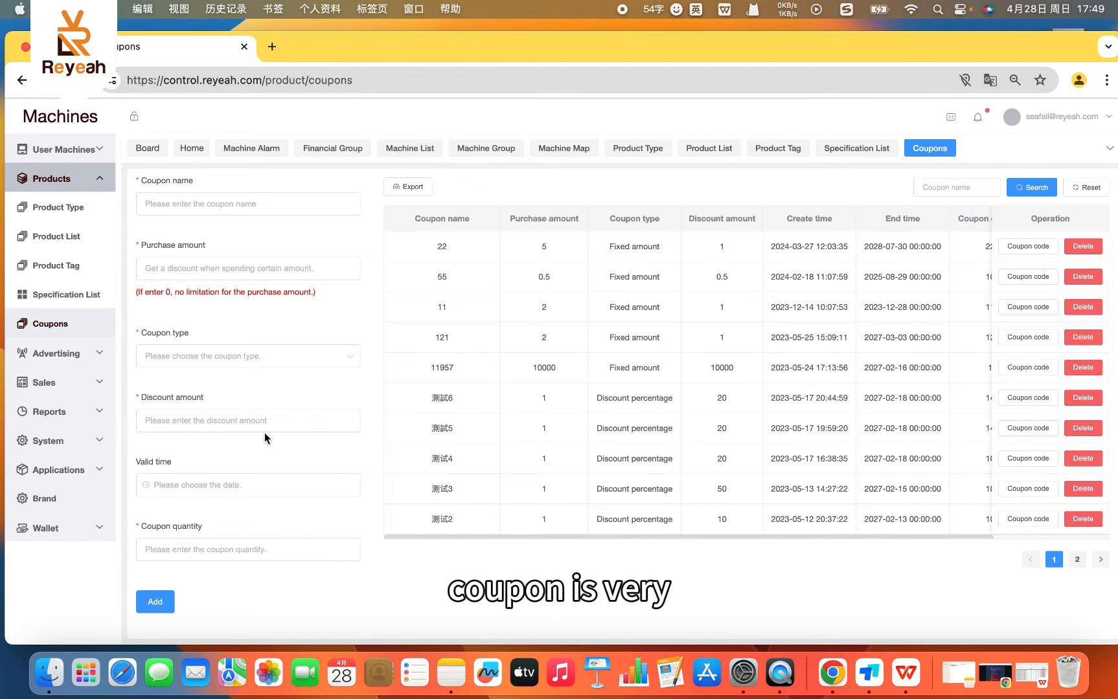
{"action": "left_click", "coordinate": [227, 204]}
{"action": "type", "text": "w"}
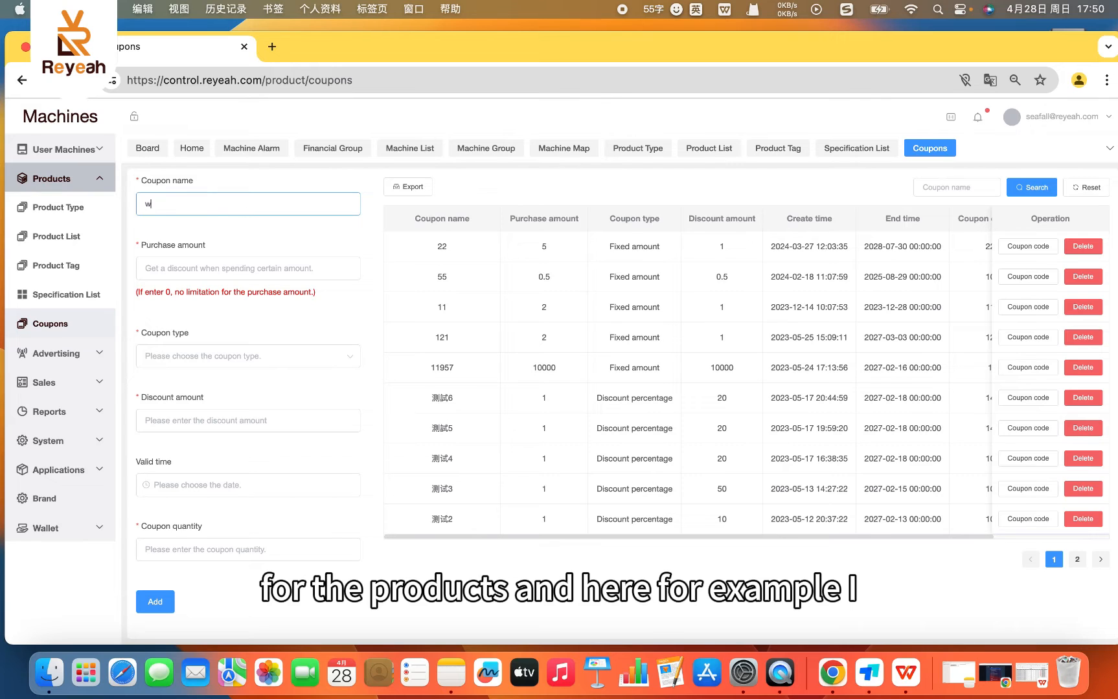
{"action": "key", "text": "BackSpace"}
{"action": "key", "text": "BackSpace"}
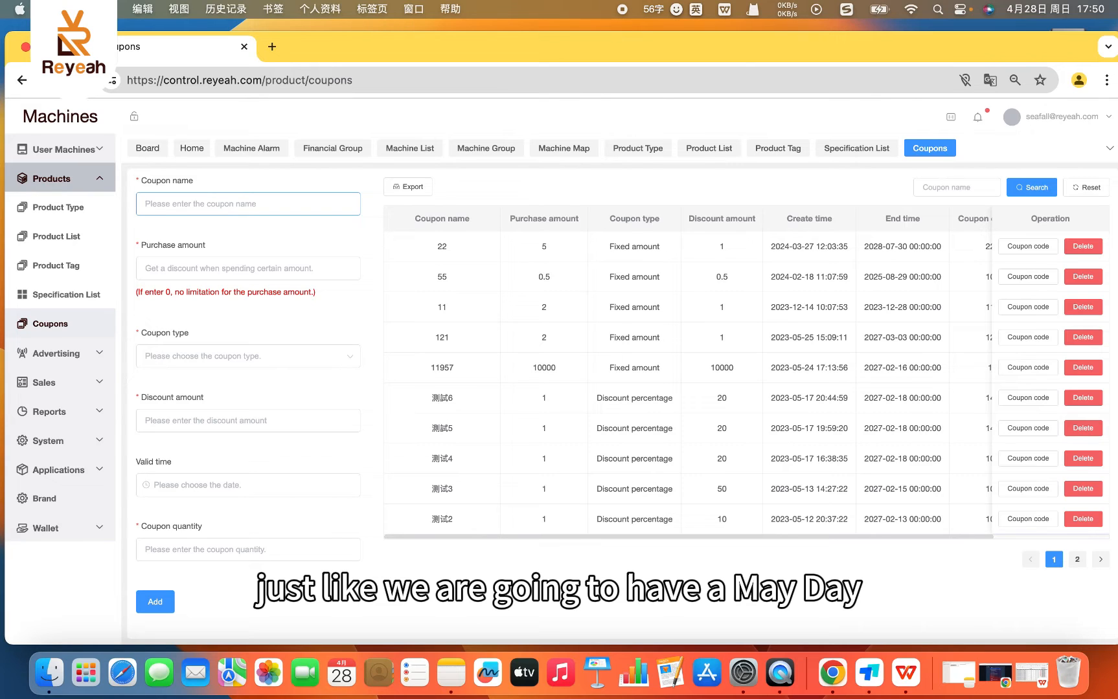
{"action": "type", "text": "May"}
{"action": "key", "text": "shift"}
{"action": "type", "text": "day"}
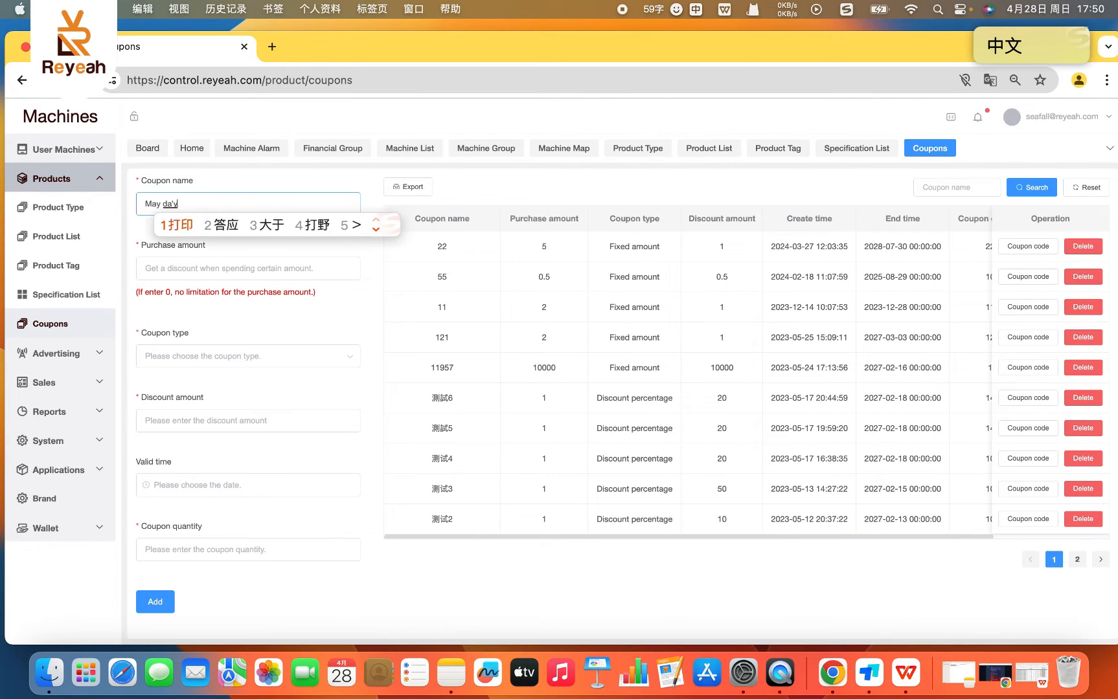
{"action": "key", "text": "shift"}
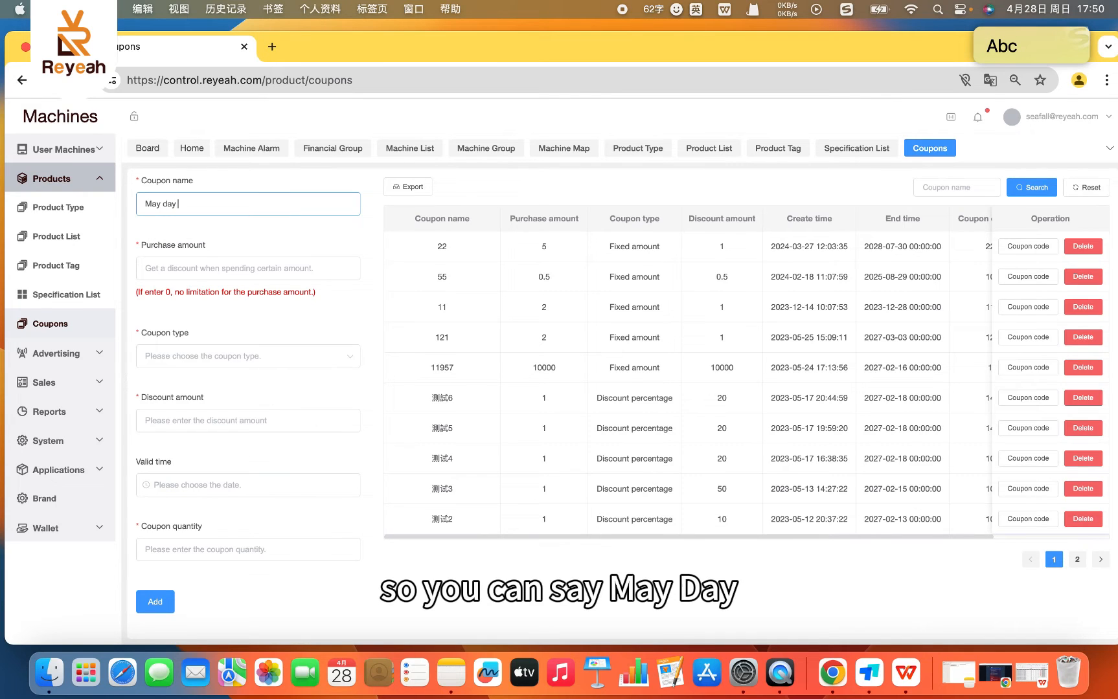
{"action": "type", "text": "discouun"}
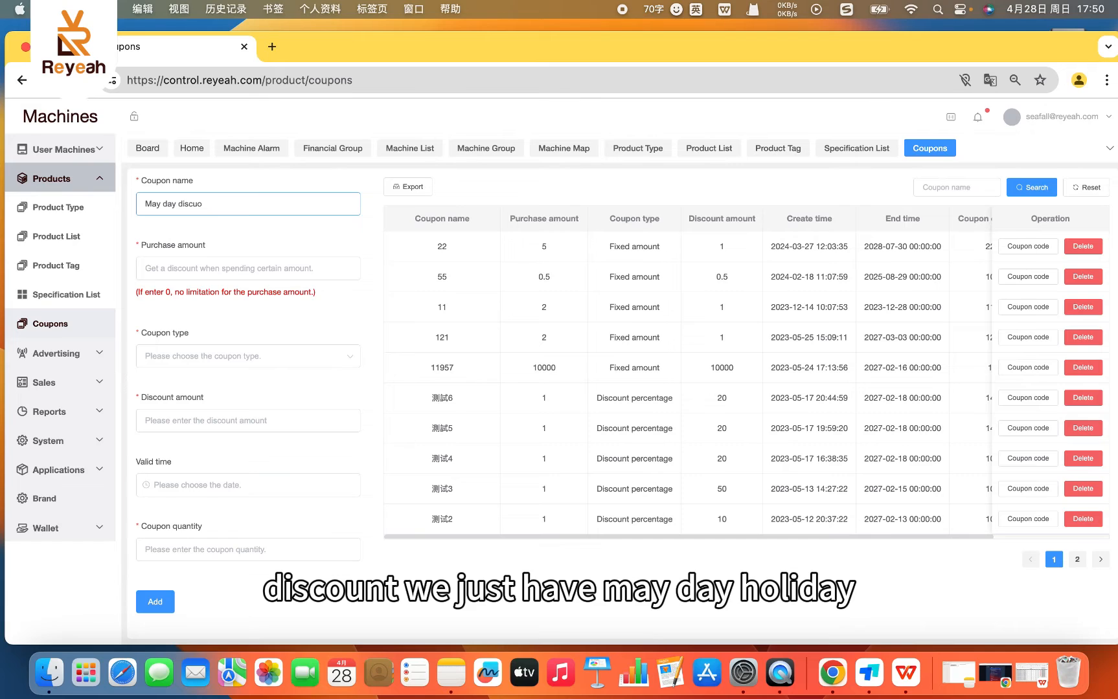
{"action": "type", "text": "ount"}
- Set the coupon's purchase amount to 10, its type to Discount percentage and the percentage value to 11
{"action": "left_click", "coordinate": [186, 274]}
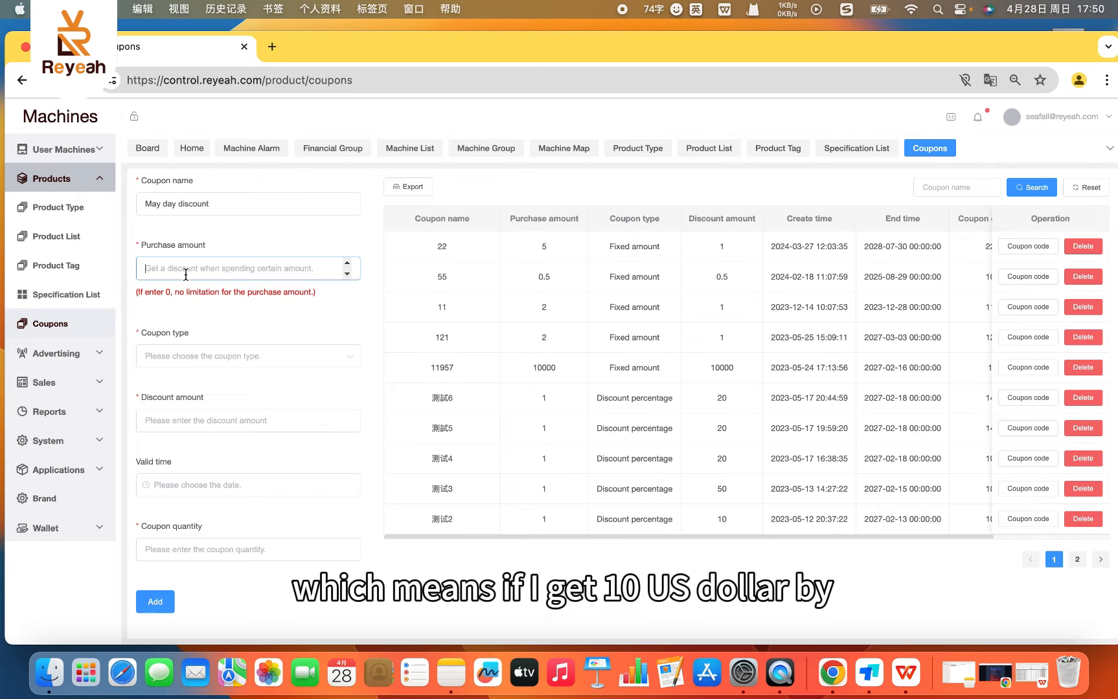
{"action": "type", "text": "10"}
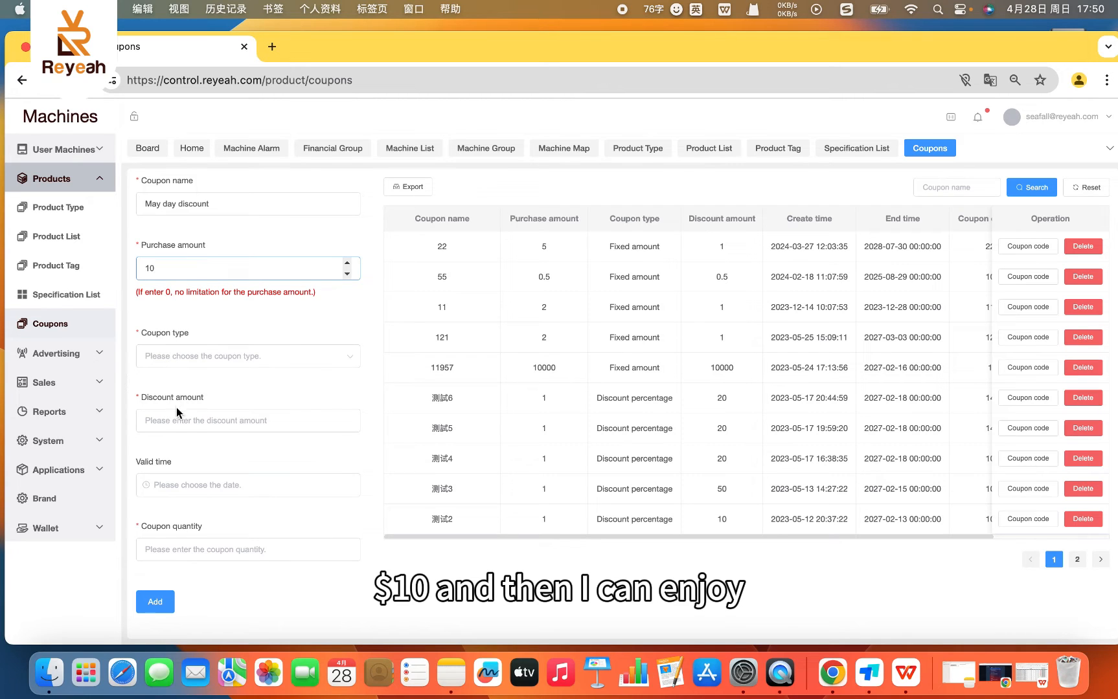
{"action": "left_click", "coordinate": [190, 364]}
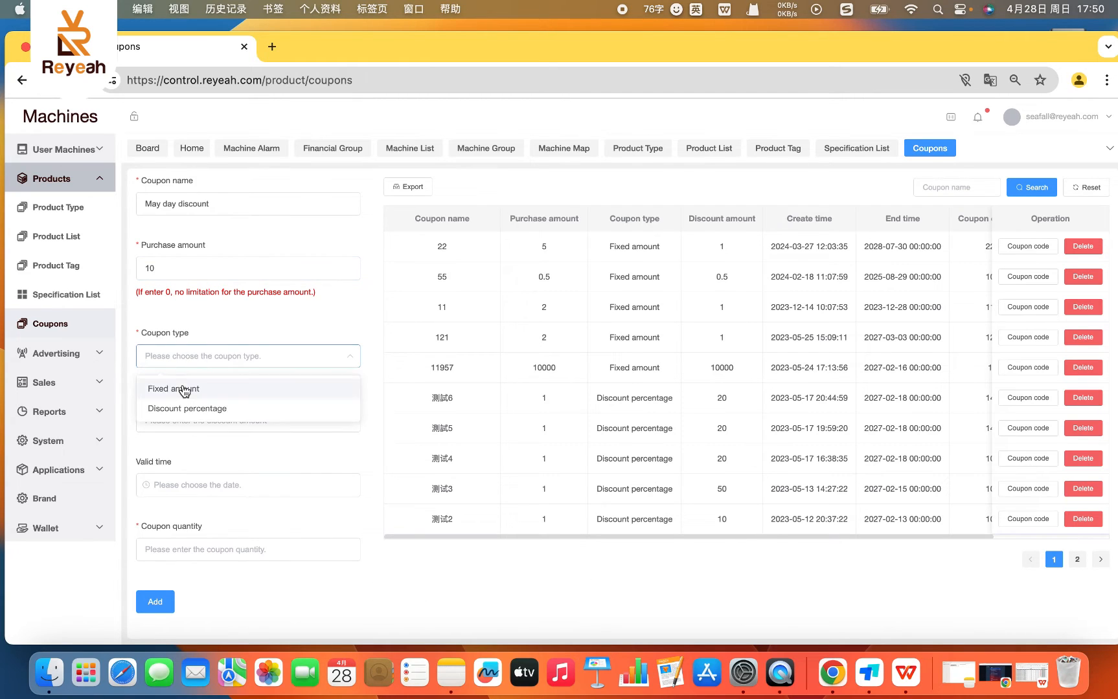
{"action": "left_click", "coordinate": [181, 409]}
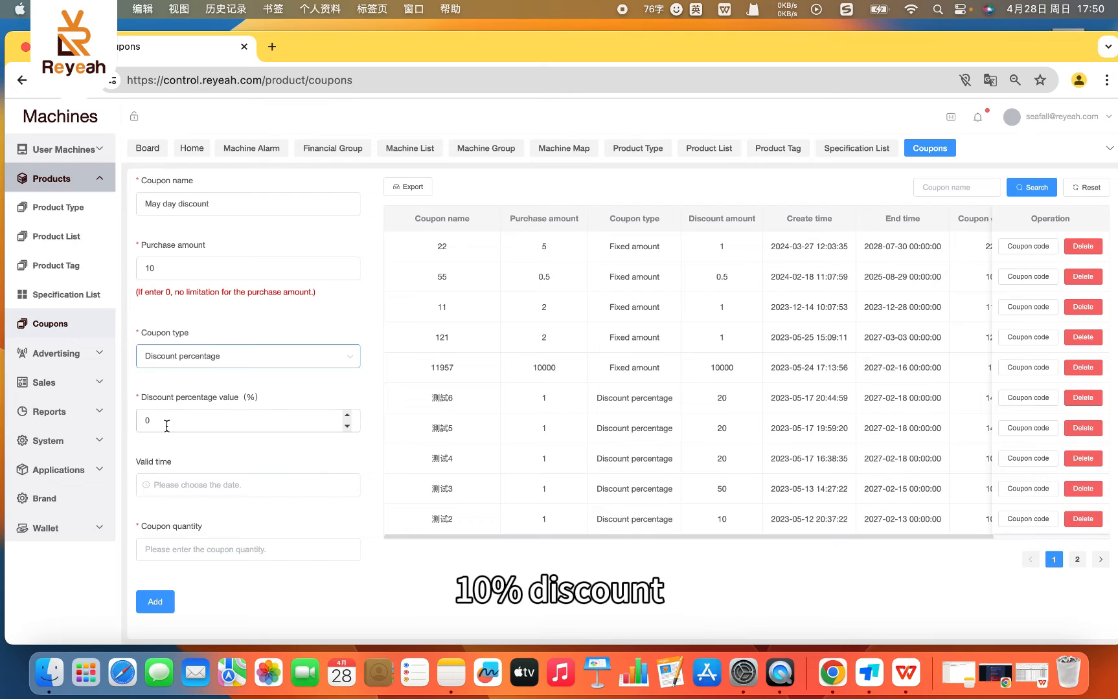
{"action": "left_click", "coordinate": [167, 422]}
{"action": "key", "text": "BackSpace"}
{"action": "type", "text": "10"}
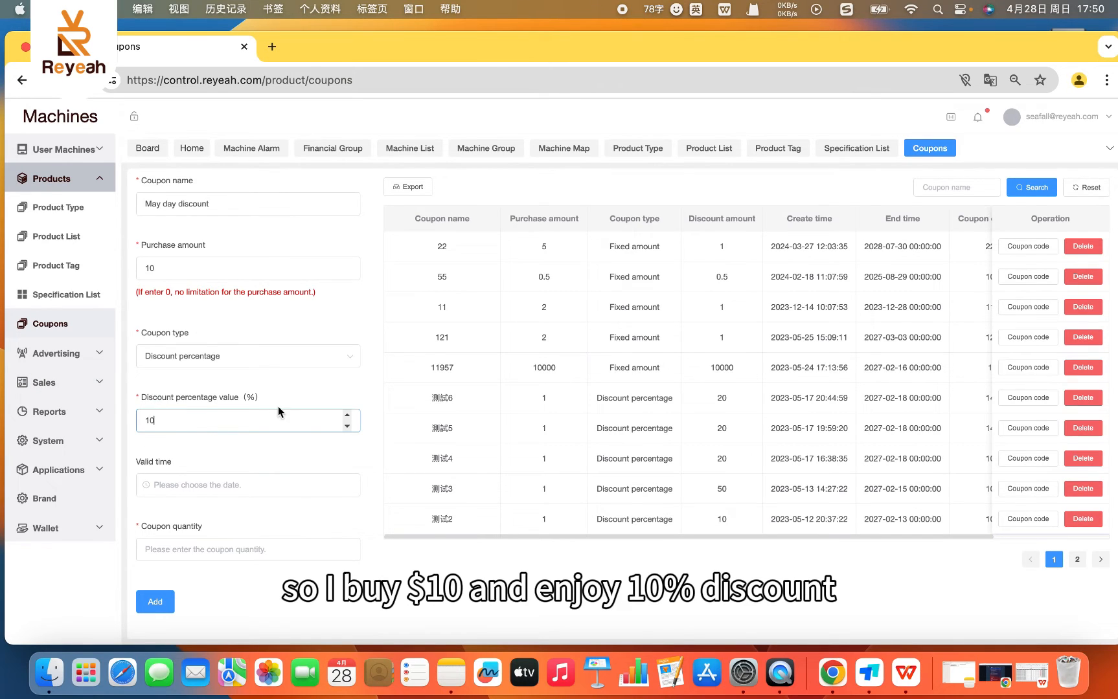
{"action": "scroll", "coordinate": [264, 427], "scroll_direction": "up", "scroll_amount": 1}
{"action": "left_click", "coordinate": [200, 489]}
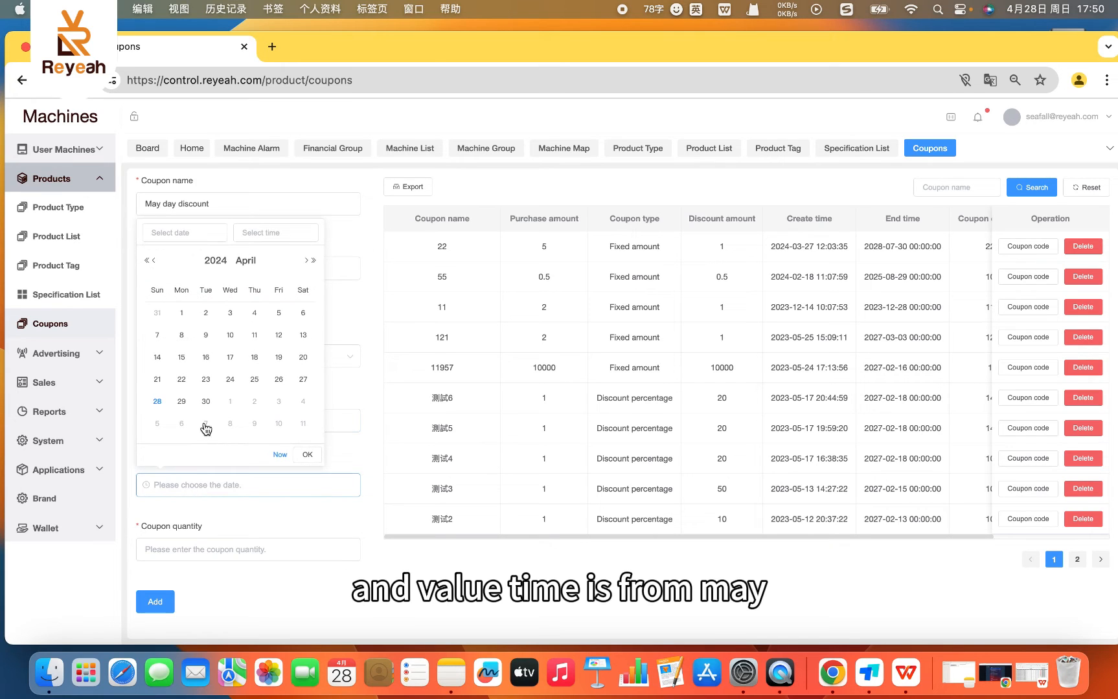
{"action": "left_click", "coordinate": [305, 260]}
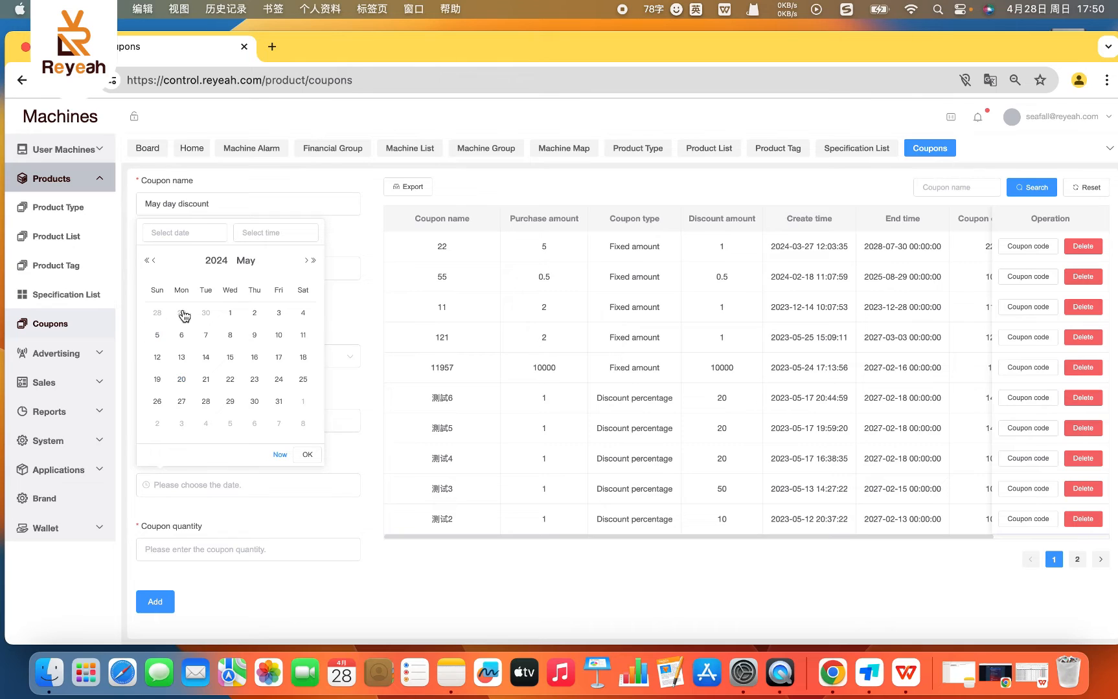
{"action": "left_click", "coordinate": [229, 314]}
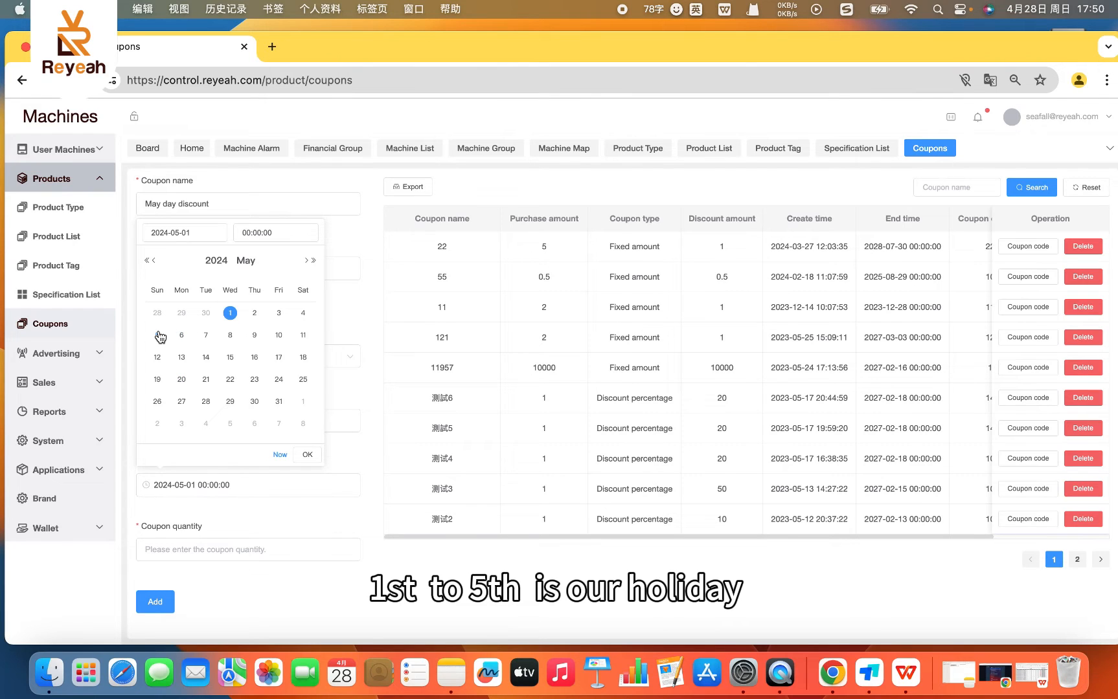
{"action": "left_click", "coordinate": [156, 335]}
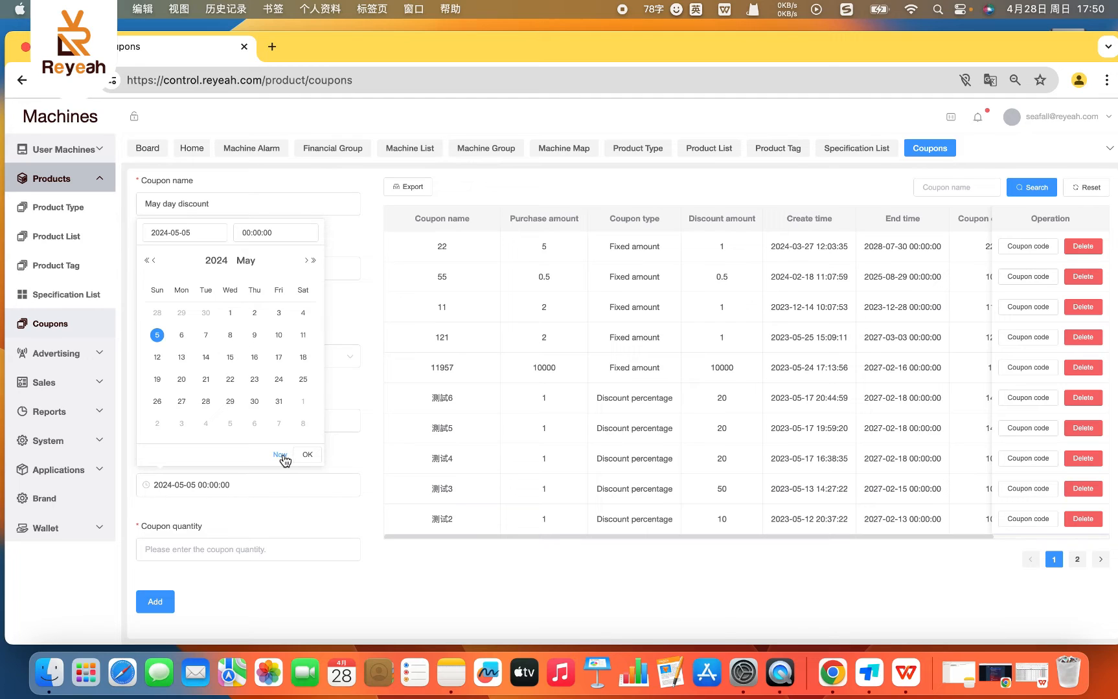
{"action": "left_click", "coordinate": [228, 314]}
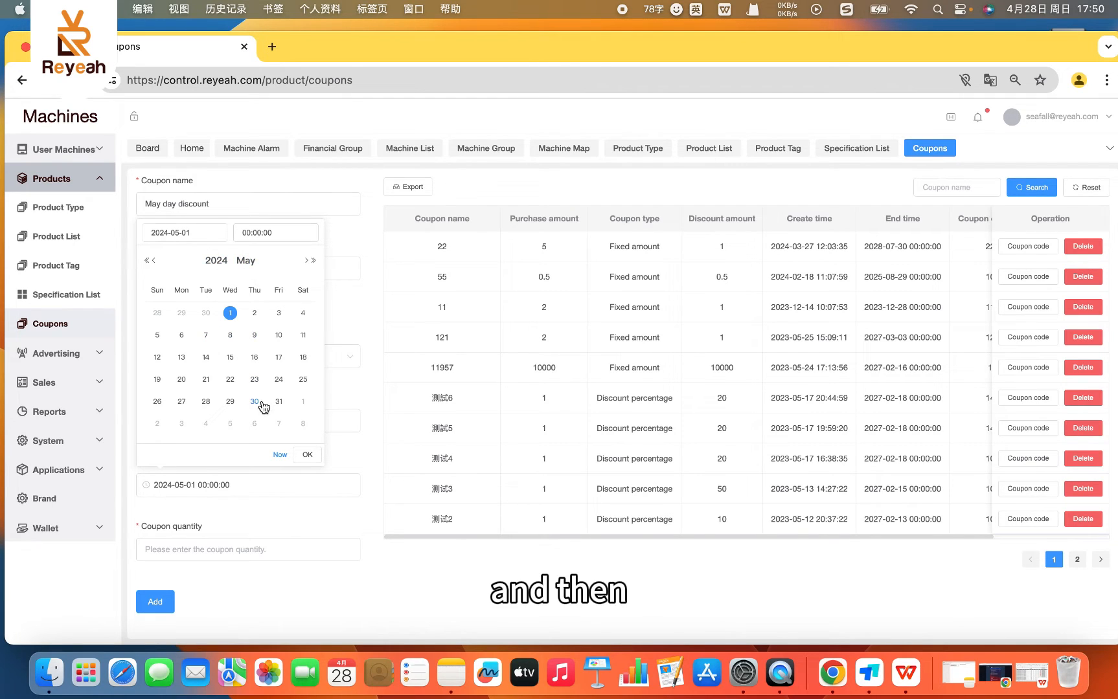
{"action": "left_click", "coordinate": [157, 335]}
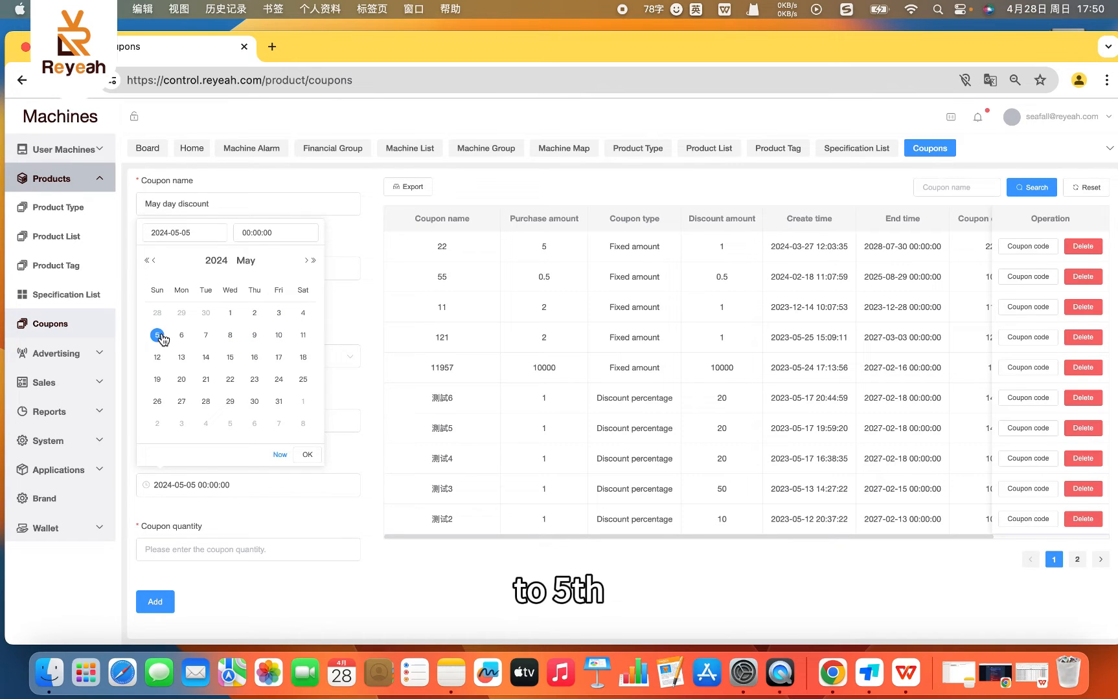
{"action": "left_click", "coordinate": [230, 313]}
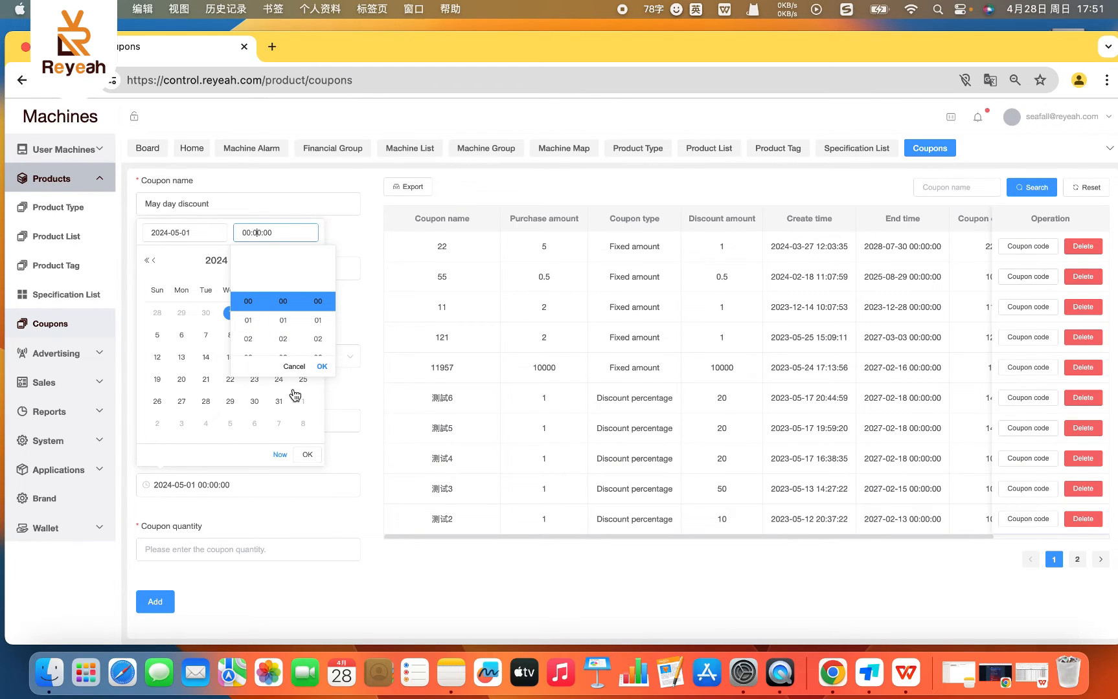
{"action": "left_click", "coordinate": [204, 382]}
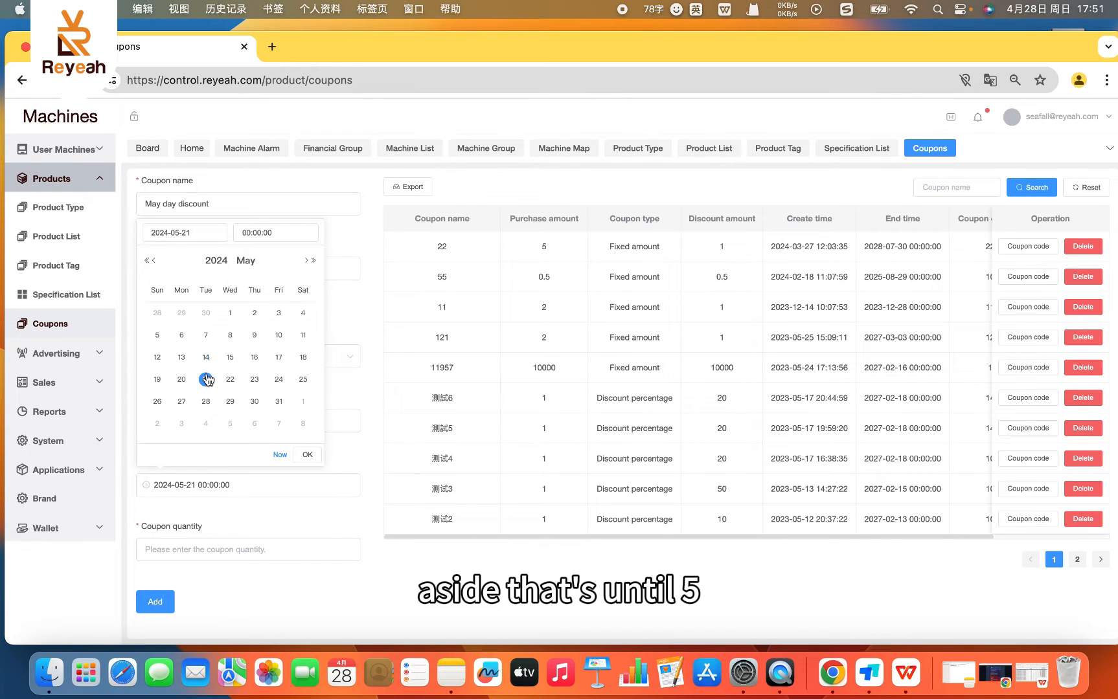
{"action": "left_click", "coordinate": [158, 335]}
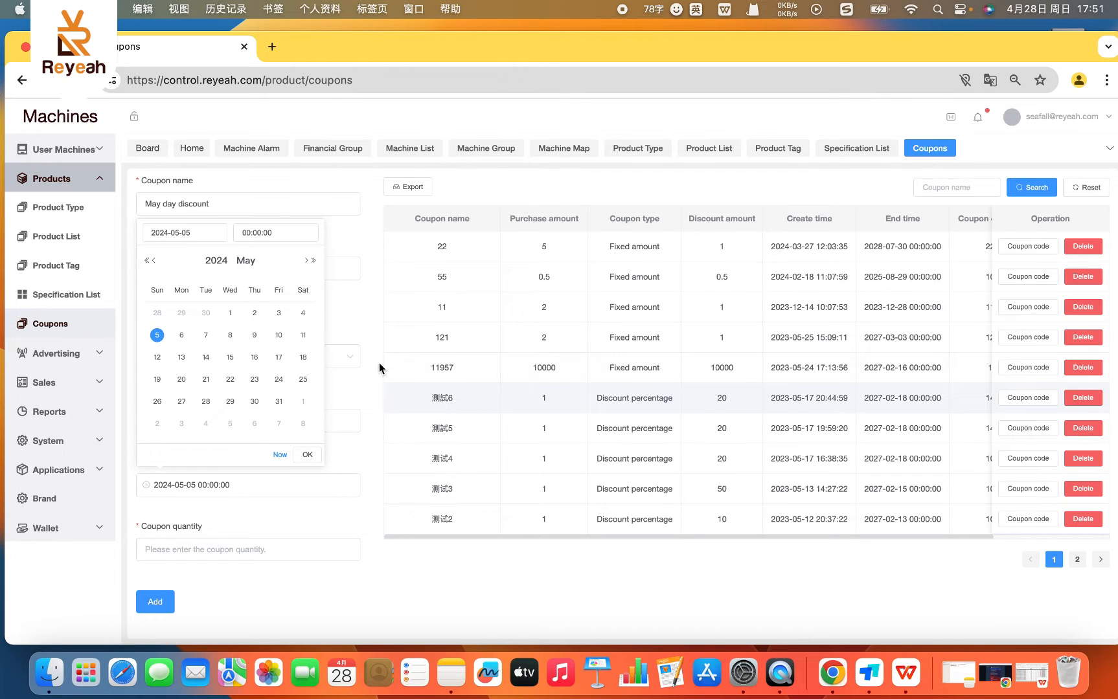
{"action": "left_click", "coordinate": [303, 456]}
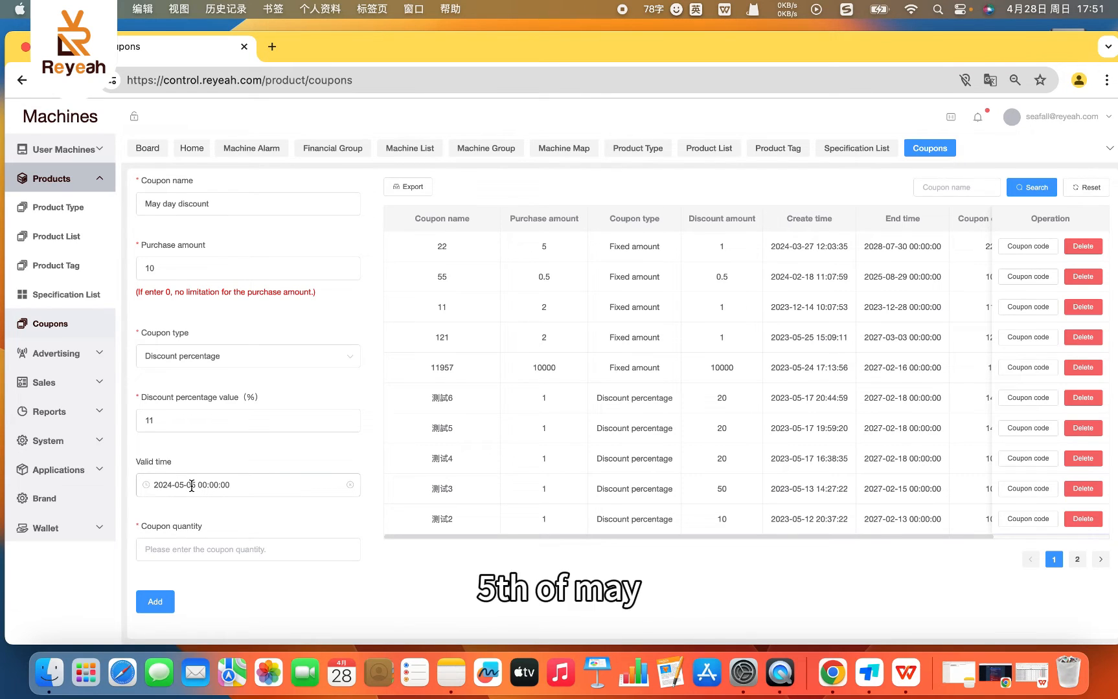
- Set the coupon quantity to 10 and add the coupon to the list
{"action": "left_click", "coordinate": [192, 547]}
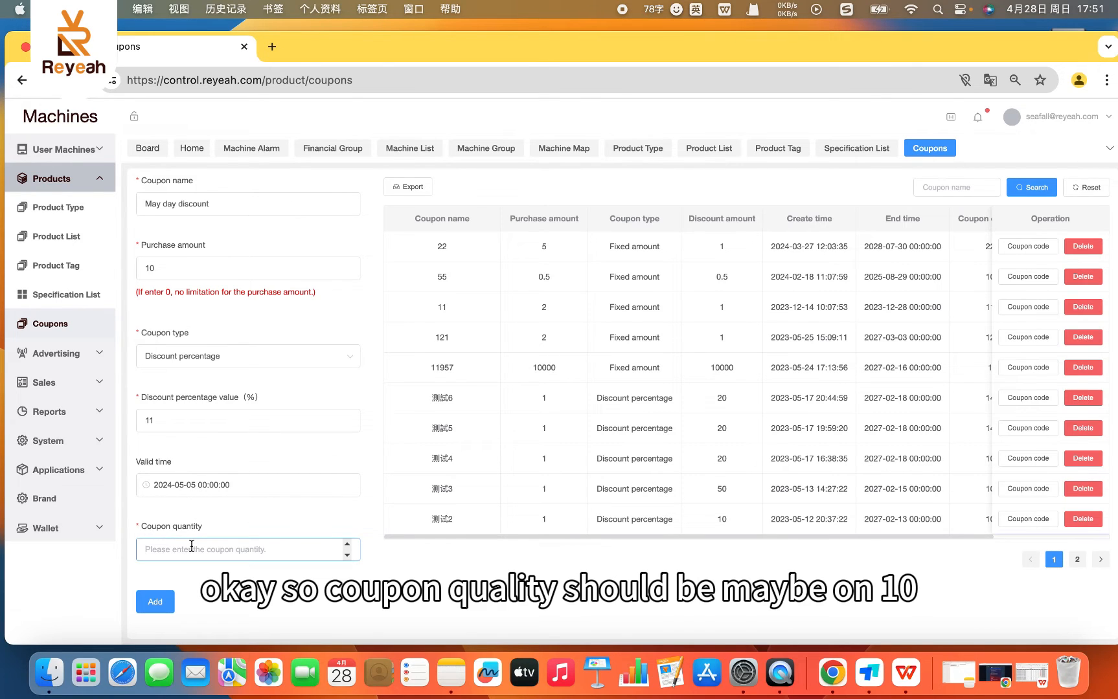
{"action": "type", "text": "10"}
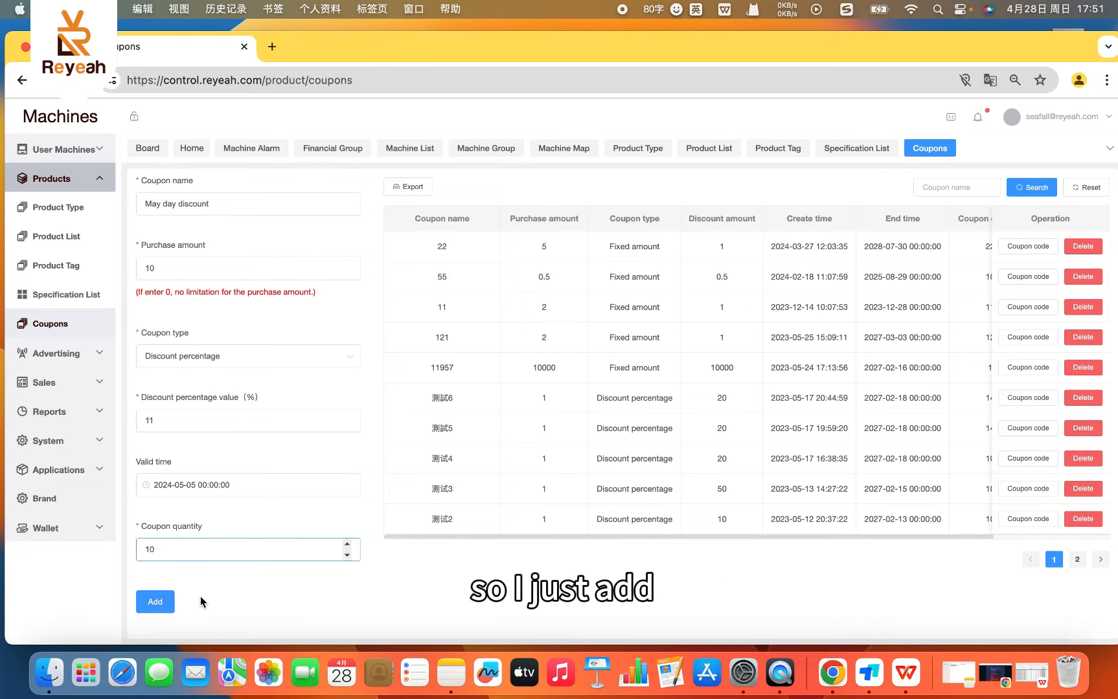
{"action": "left_click", "coordinate": [155, 606]}
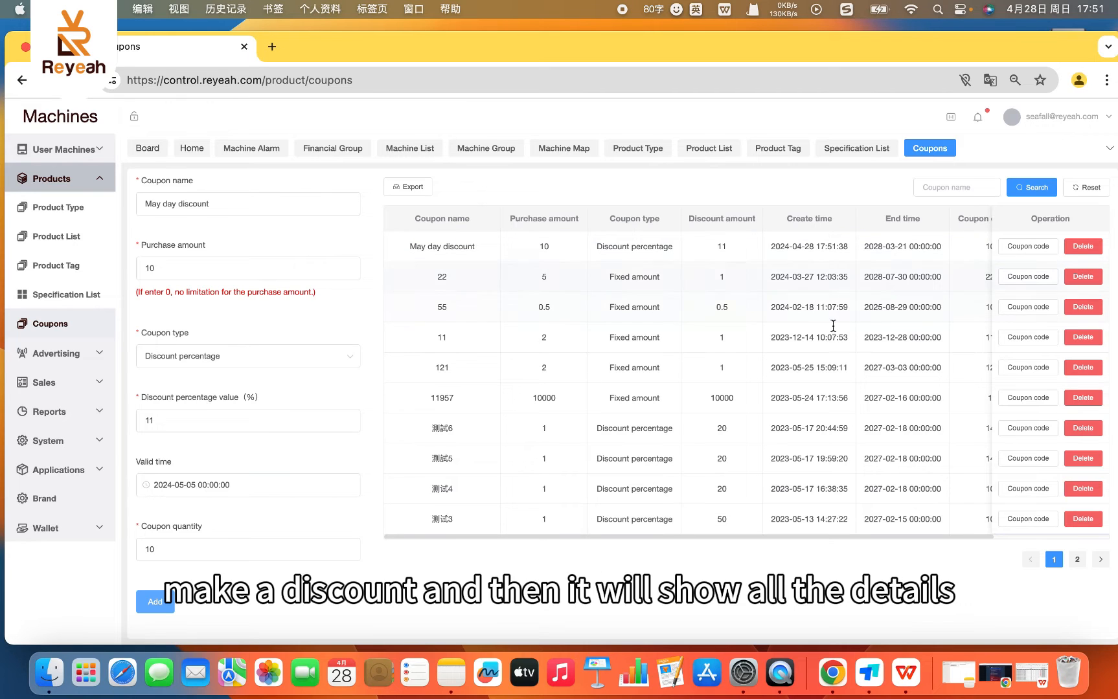
- Review the May day discount's remaining columns in the coupon list, view its coupon codes and close them
{"action": "left_click_drag", "start_coordinate": [719, 536], "coordinate": [861, 523]}
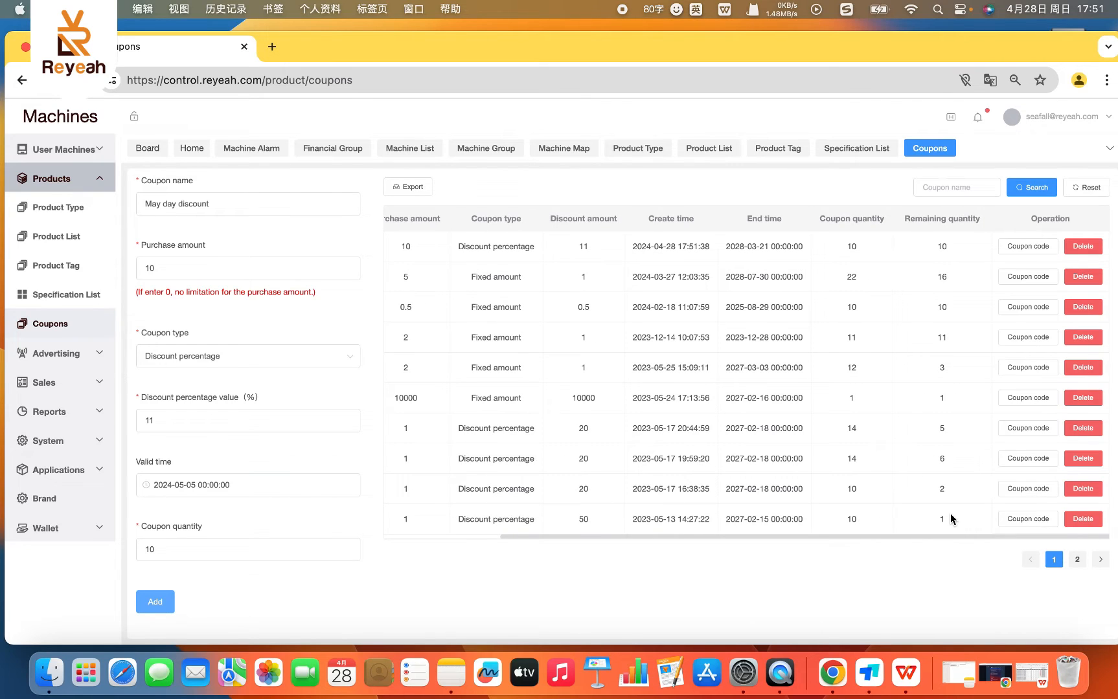
{"action": "left_click", "coordinate": [197, 420]}
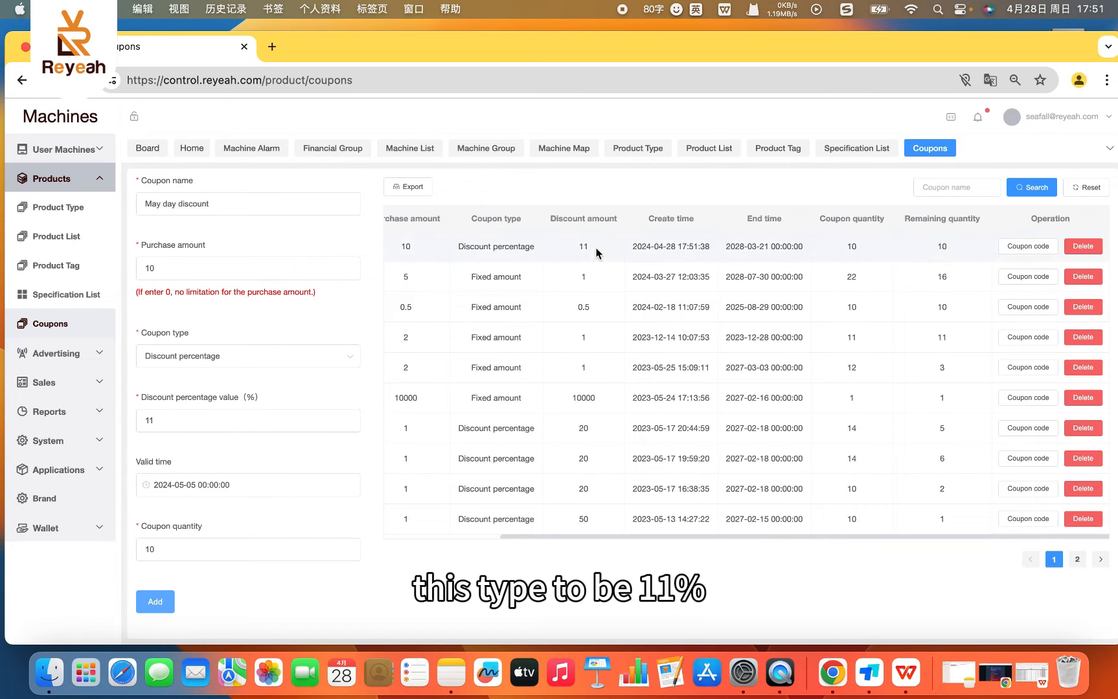
{"action": "left_click", "coordinate": [1016, 248]}
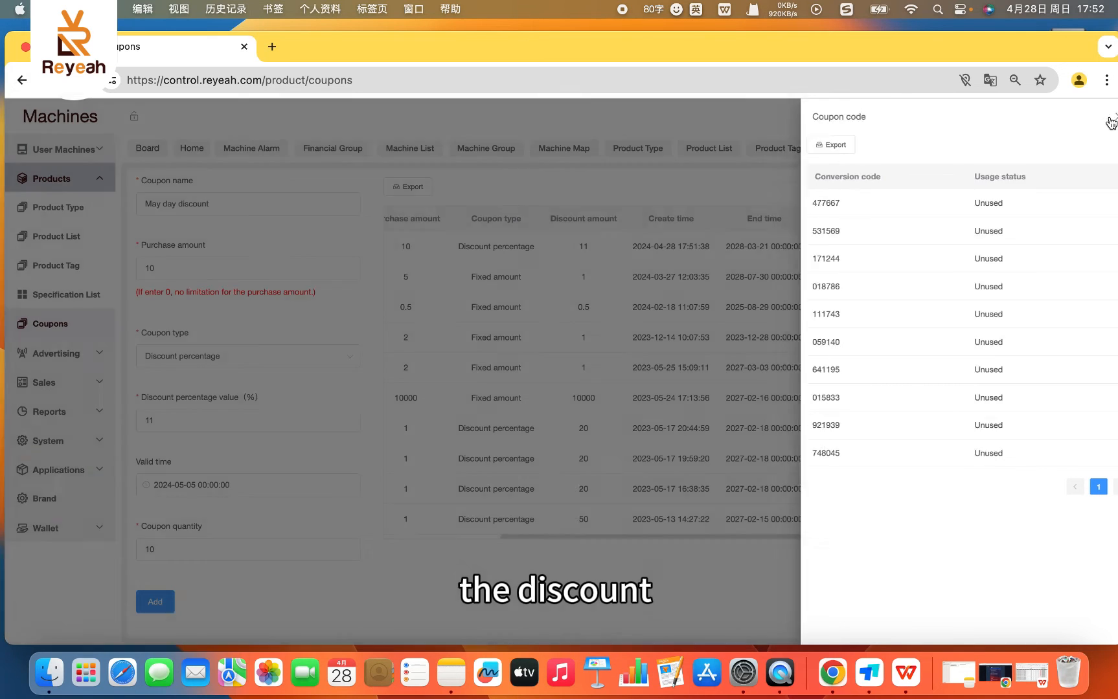
{"action": "left_click", "coordinate": [1106, 118]}
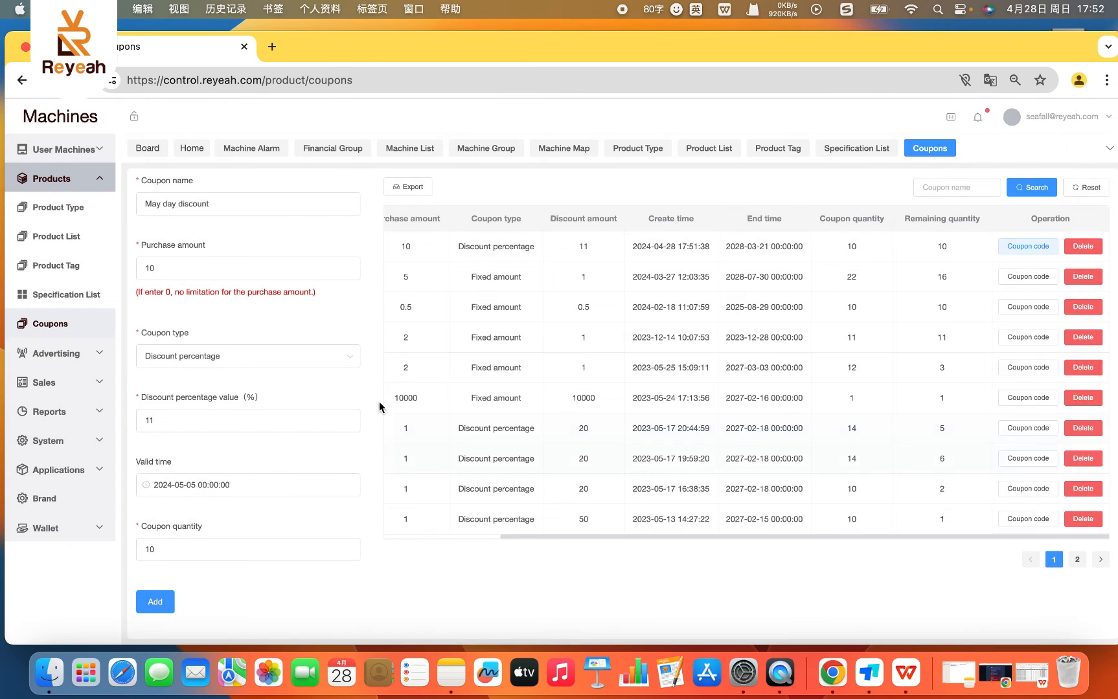
- Open the Advertisement Group page of the Advertising section and add a group named "Coca Cola" without notes
{"action": "left_click", "coordinate": [52, 353]}
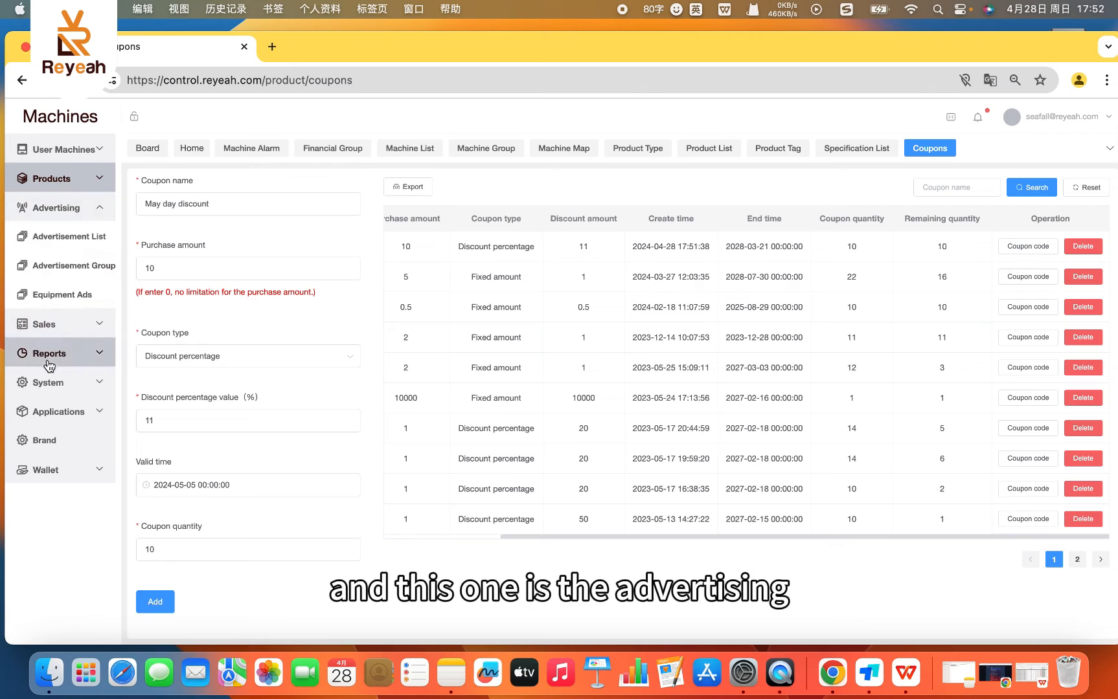
{"action": "left_click", "coordinate": [46, 268]}
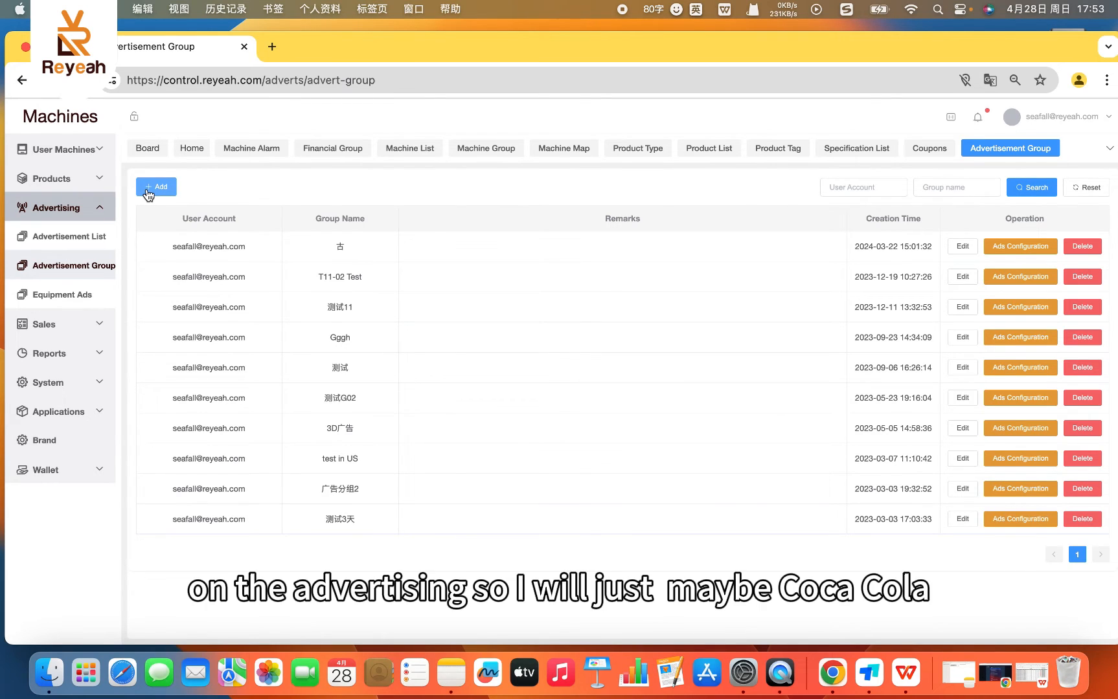
{"action": "left_click", "coordinate": [148, 189]}
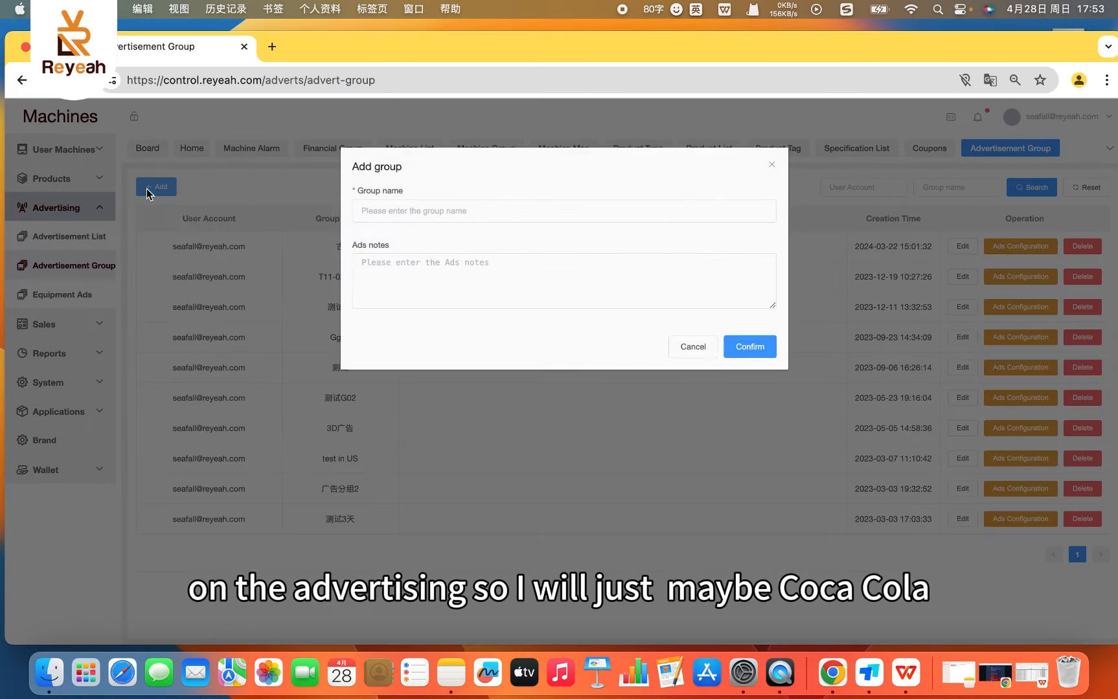
{"action": "left_click", "coordinate": [420, 213]}
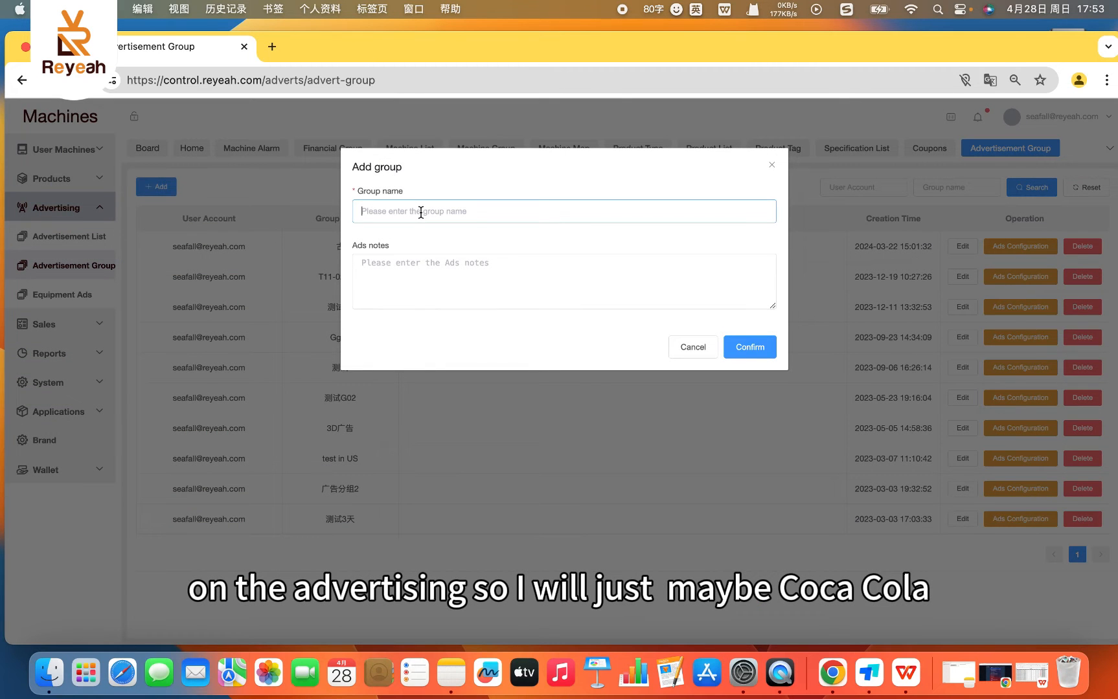
{"action": "type", "text": "Coc"}
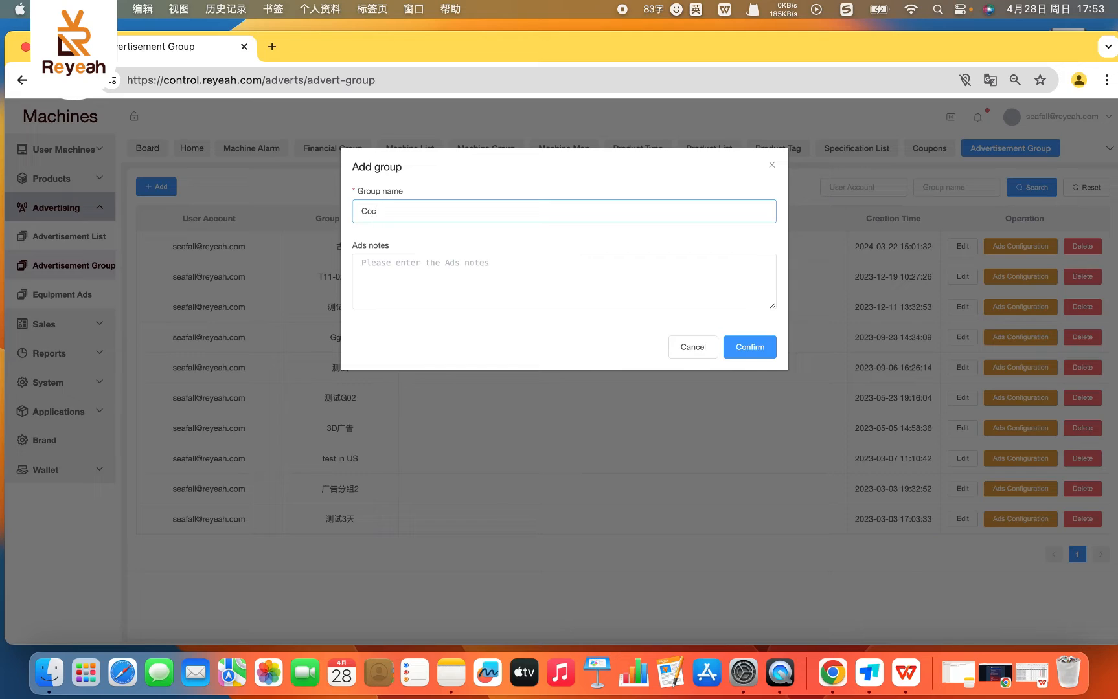
{"action": "type", "text": "a Ciola"}
{"action": "left_click", "coordinate": [738, 347]}
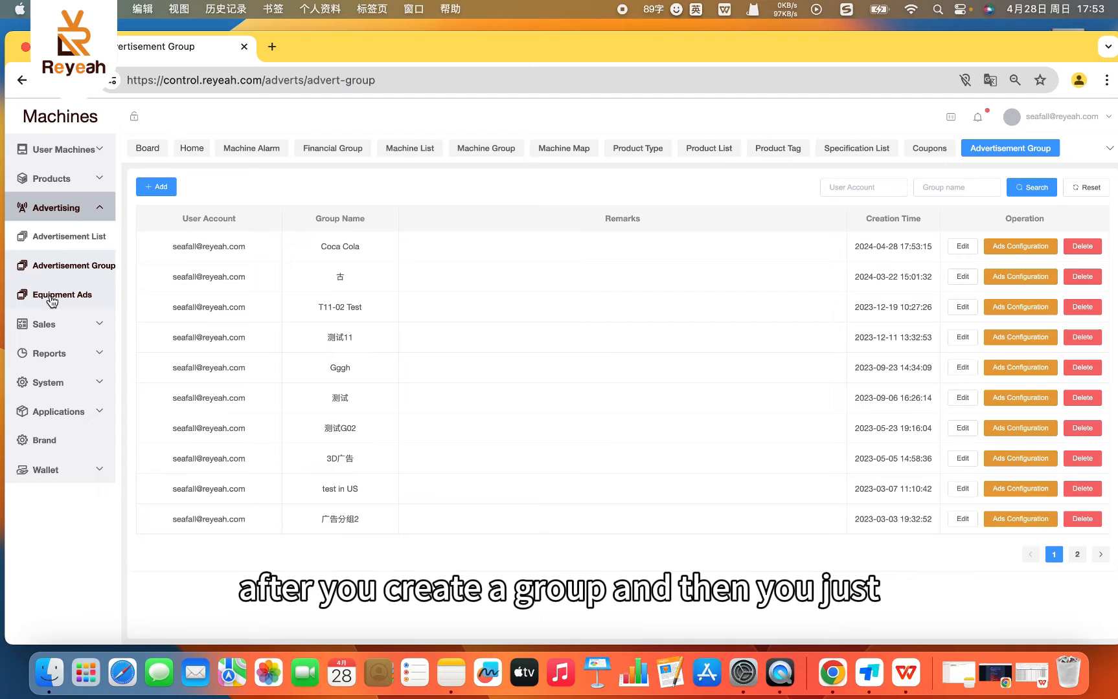
- Open the Advertisement List page, preview the picture of the banner_test ad at full size and close the preview
{"action": "left_click", "coordinate": [63, 240]}
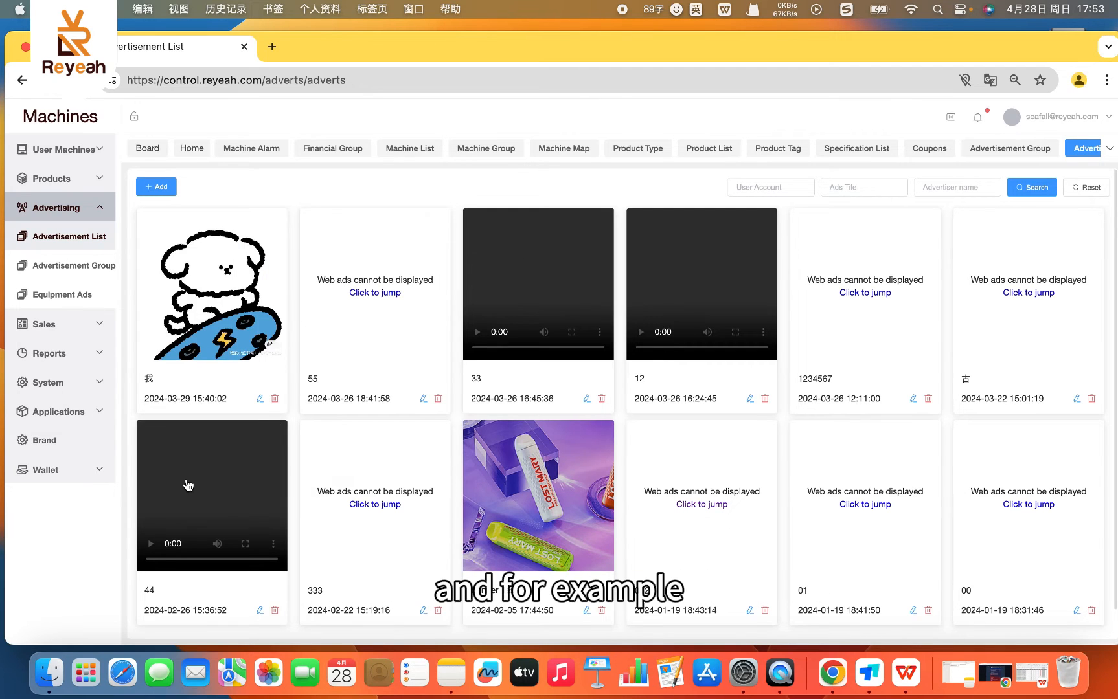
{"action": "left_click", "coordinate": [603, 534]}
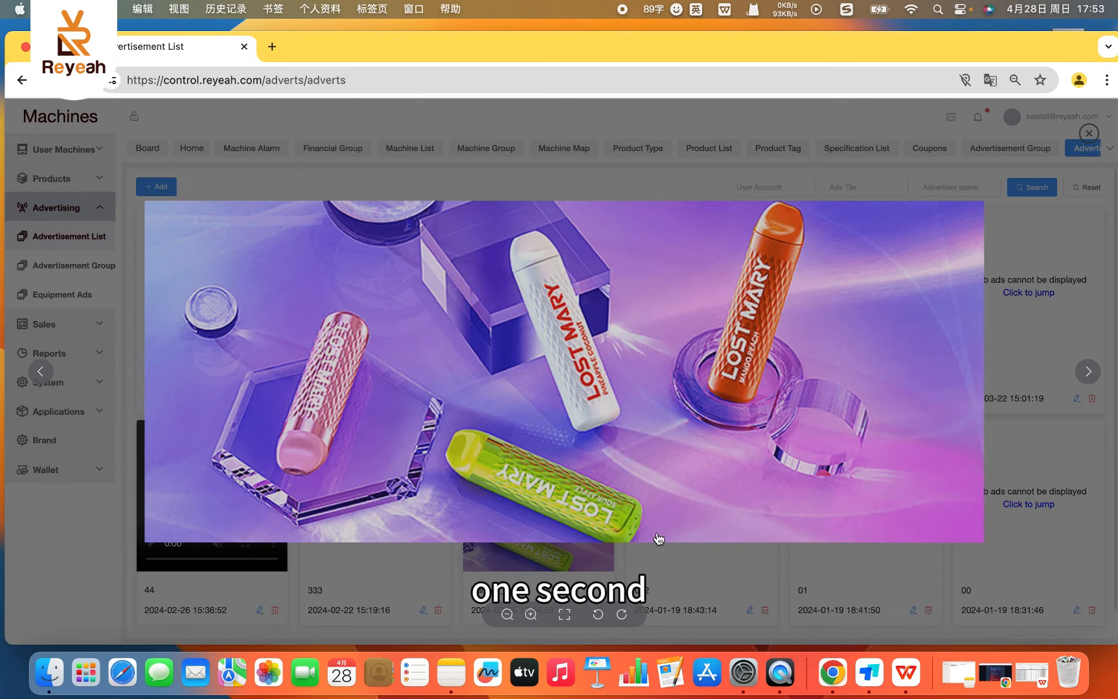
{"action": "left_click", "coordinate": [1088, 133]}
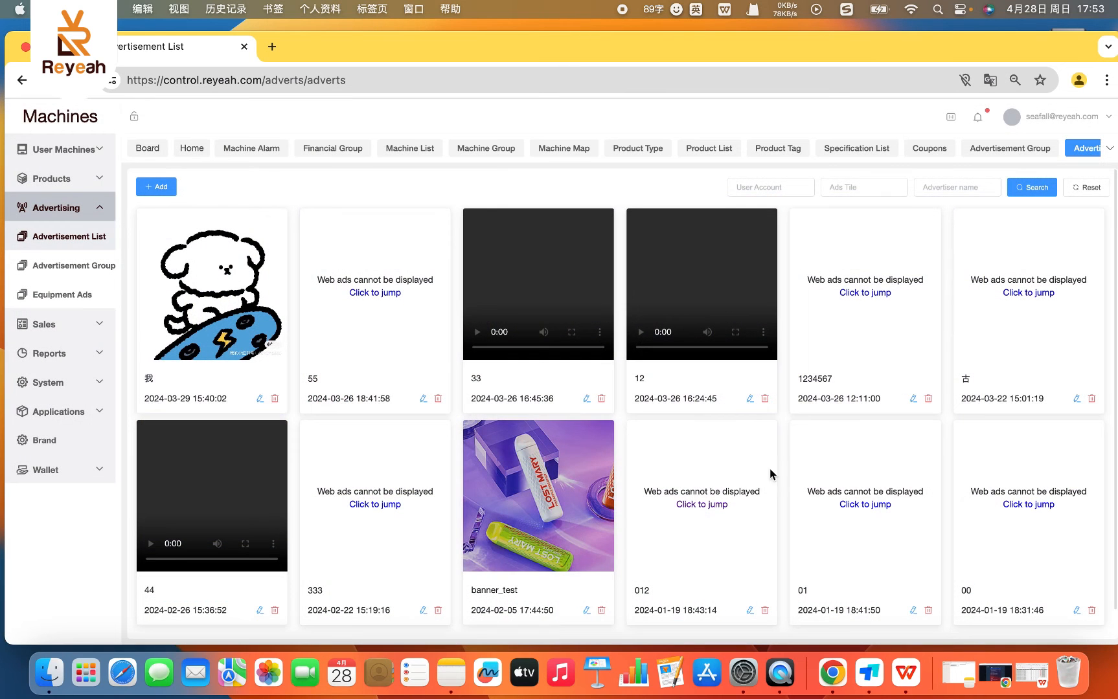
- Open the banner_test ad for editing and view the available display locations without changing the selected one
{"action": "left_click", "coordinate": [587, 611]}
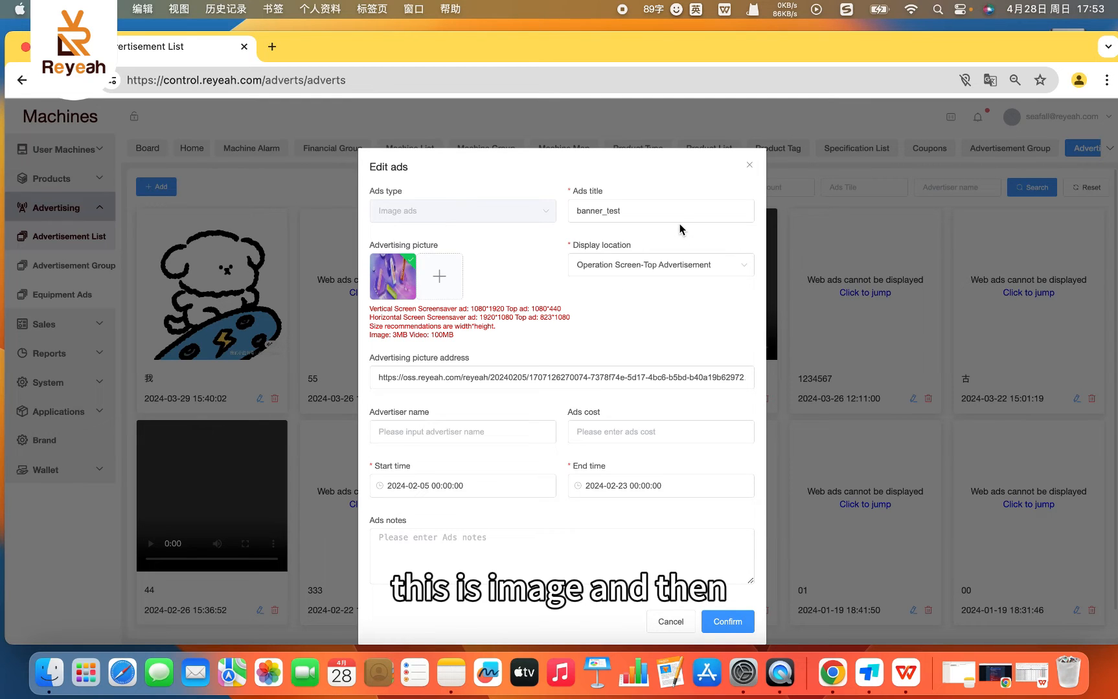
{"action": "scroll", "coordinate": [502, 363], "scroll_direction": "down", "scroll_amount": 2}
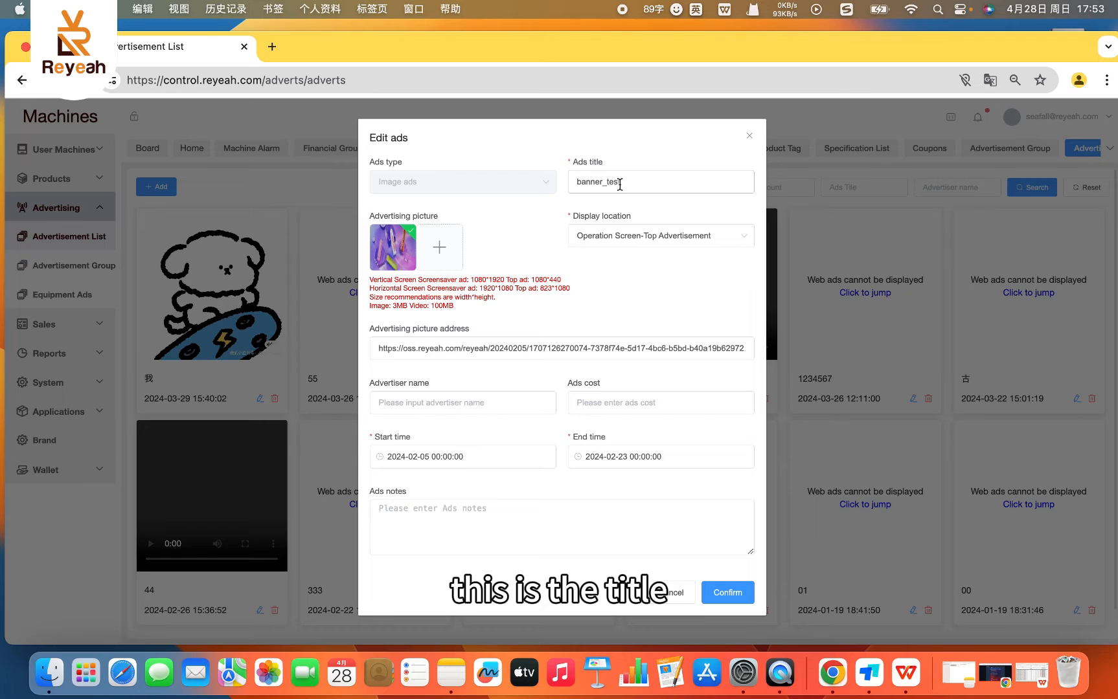
{"action": "left_click", "coordinate": [634, 233]}
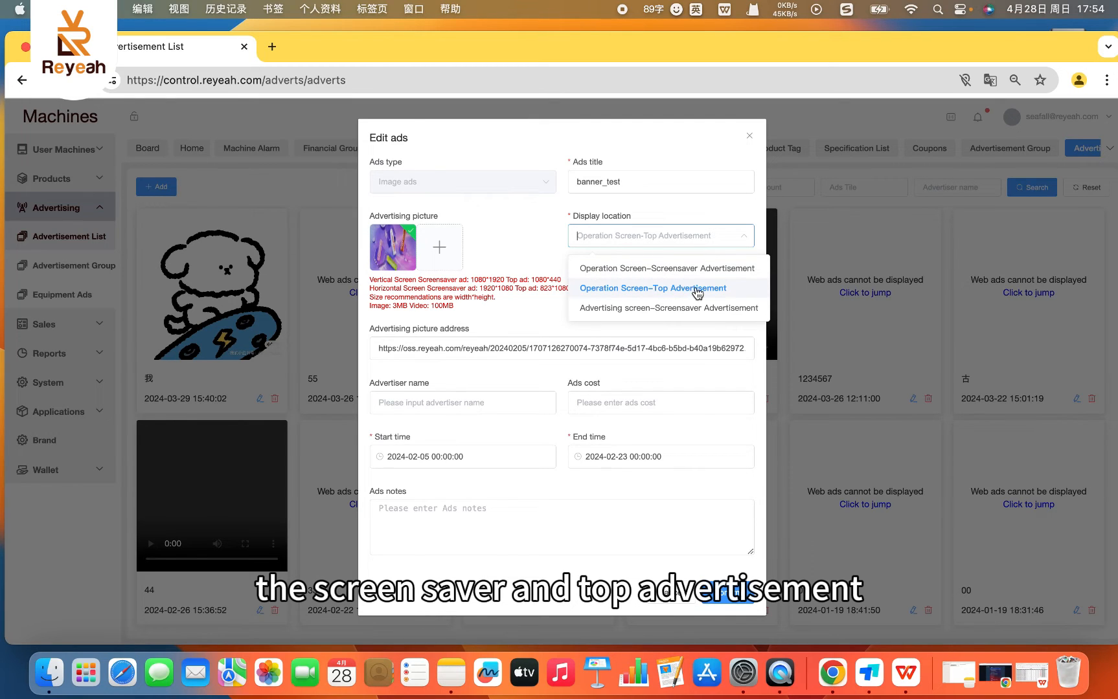
{"action": "left_click", "coordinate": [683, 218]}
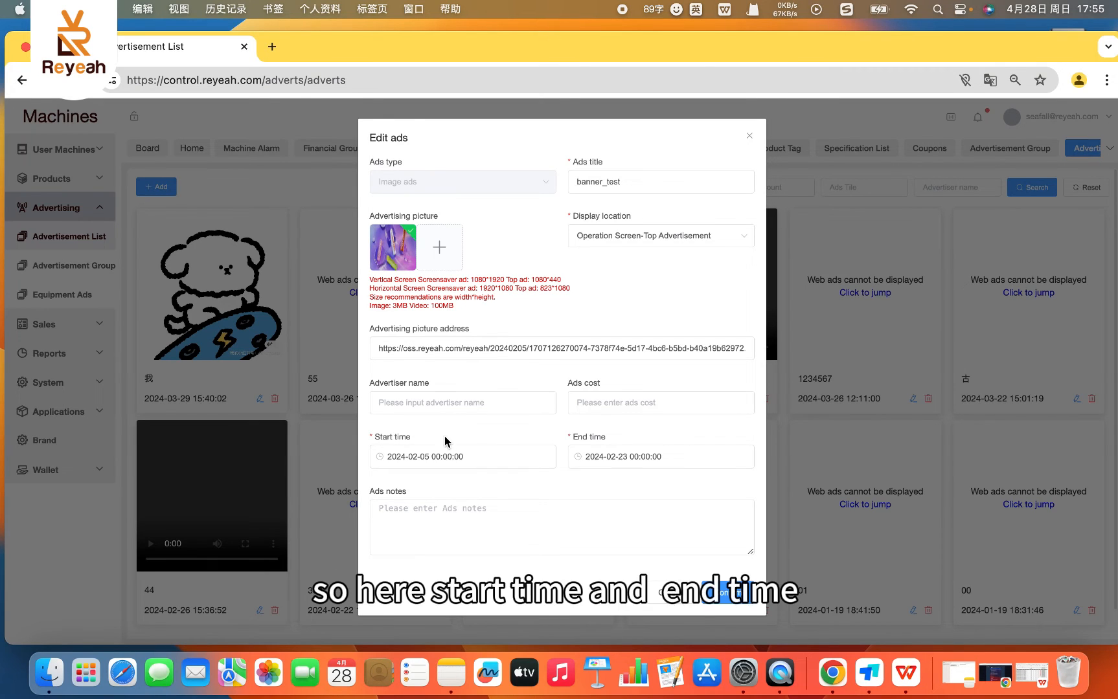
- Examine the ad's start and end time, ads cost and advertiser name fields, and cancel the editing
{"action": "scroll", "coordinate": [444, 436], "scroll_direction": "up", "scroll_amount": 1}
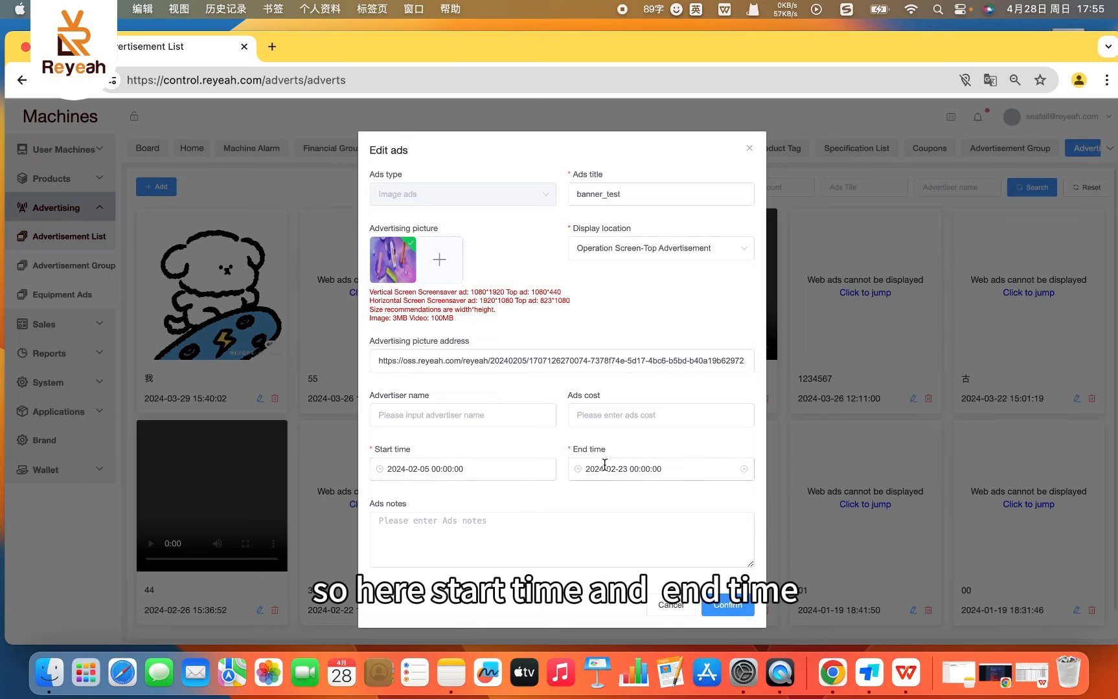
{"action": "left_click", "coordinate": [598, 418]}
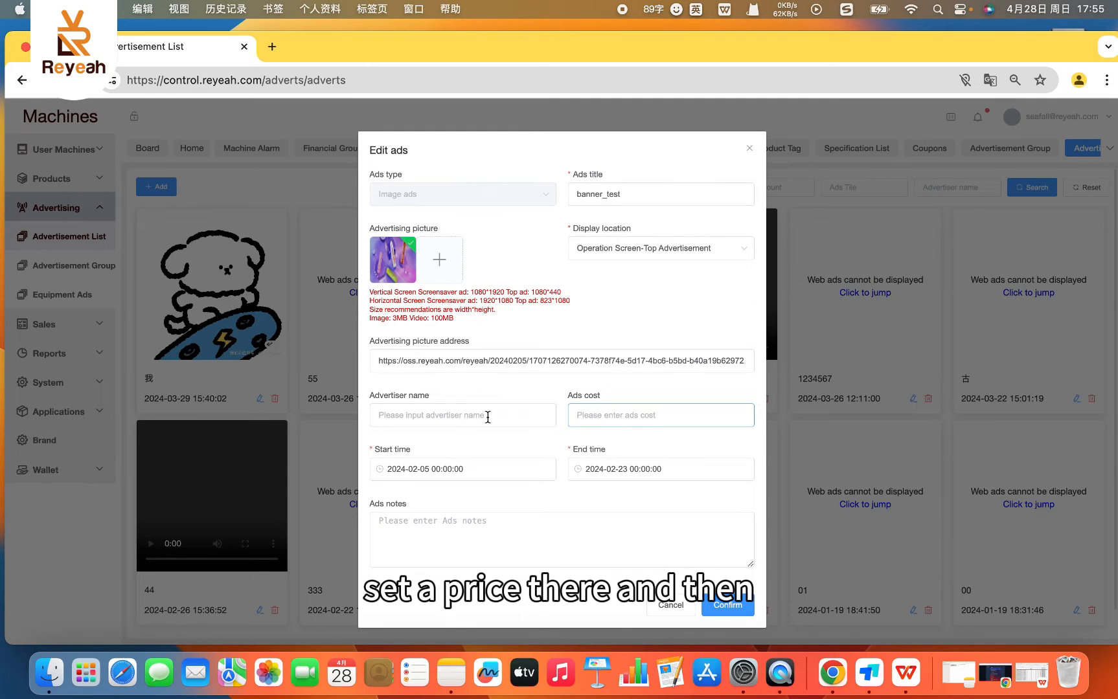
{"action": "left_click", "coordinate": [463, 419]}
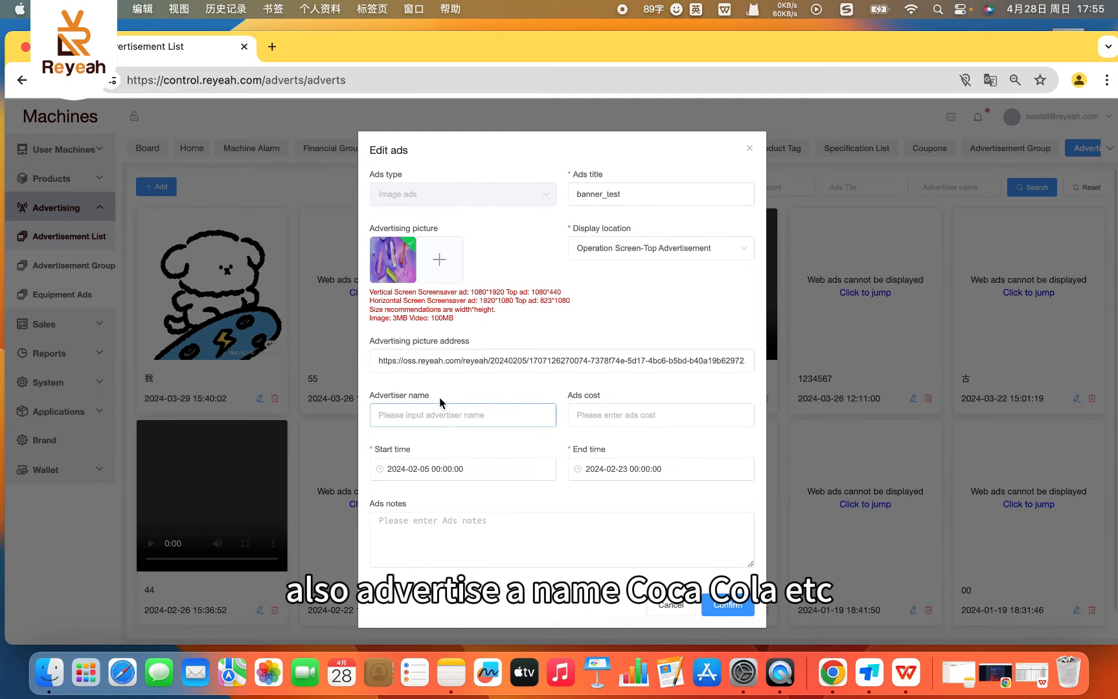
{"action": "scroll", "coordinate": [416, 422], "scroll_direction": "up", "scroll_amount": 1}
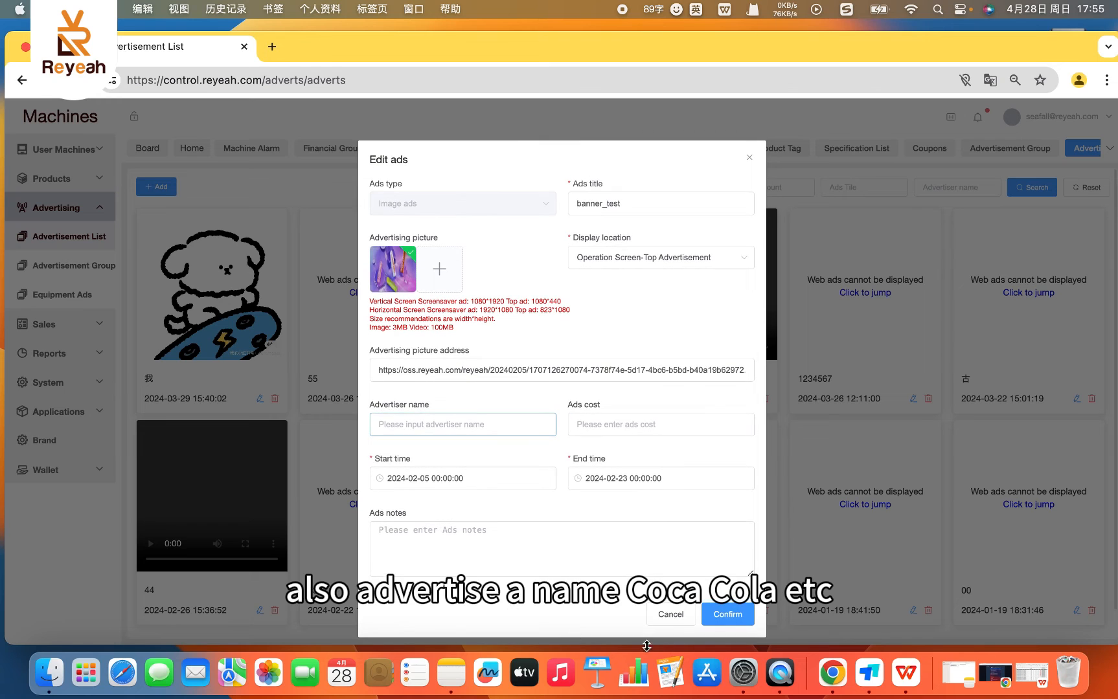
{"action": "left_click", "coordinate": [671, 615]}
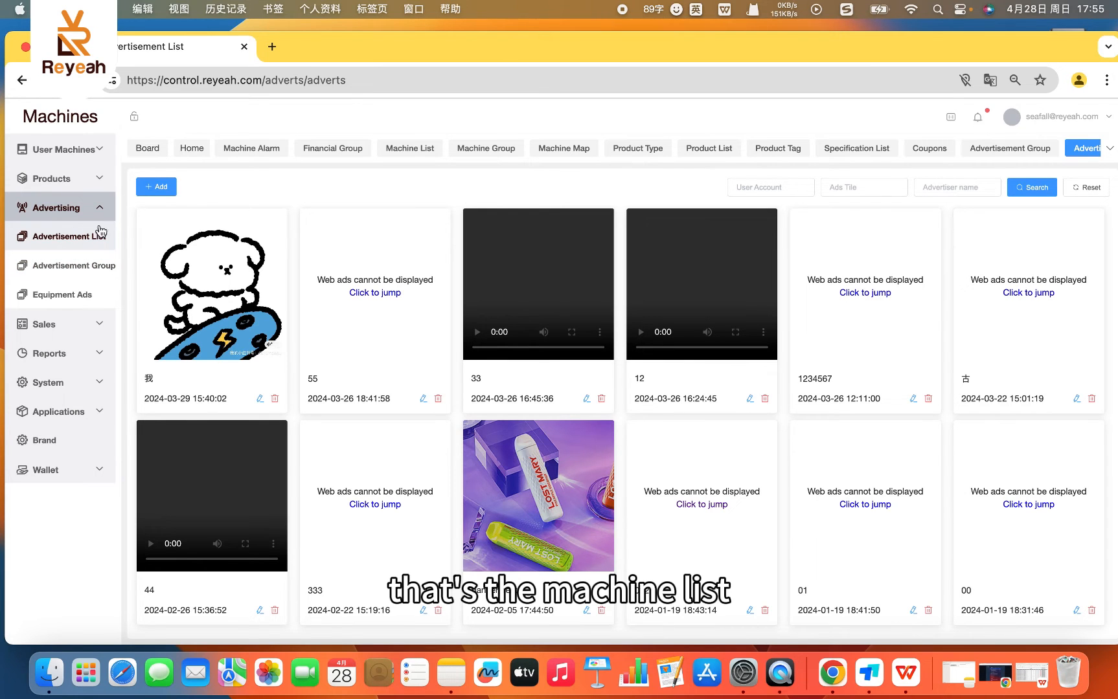
- View the blank form for adding a new advertisement and close it without entering anything
{"action": "left_click", "coordinate": [156, 186]}
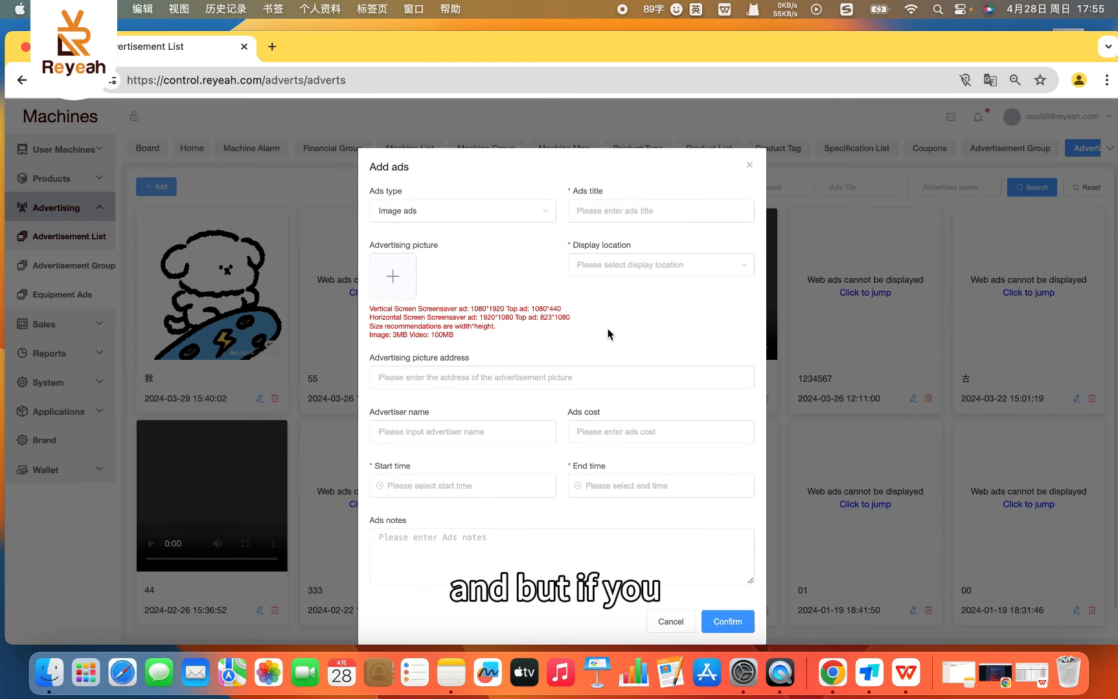
{"action": "scroll", "coordinate": [631, 294], "scroll_direction": "down", "scroll_amount": 2}
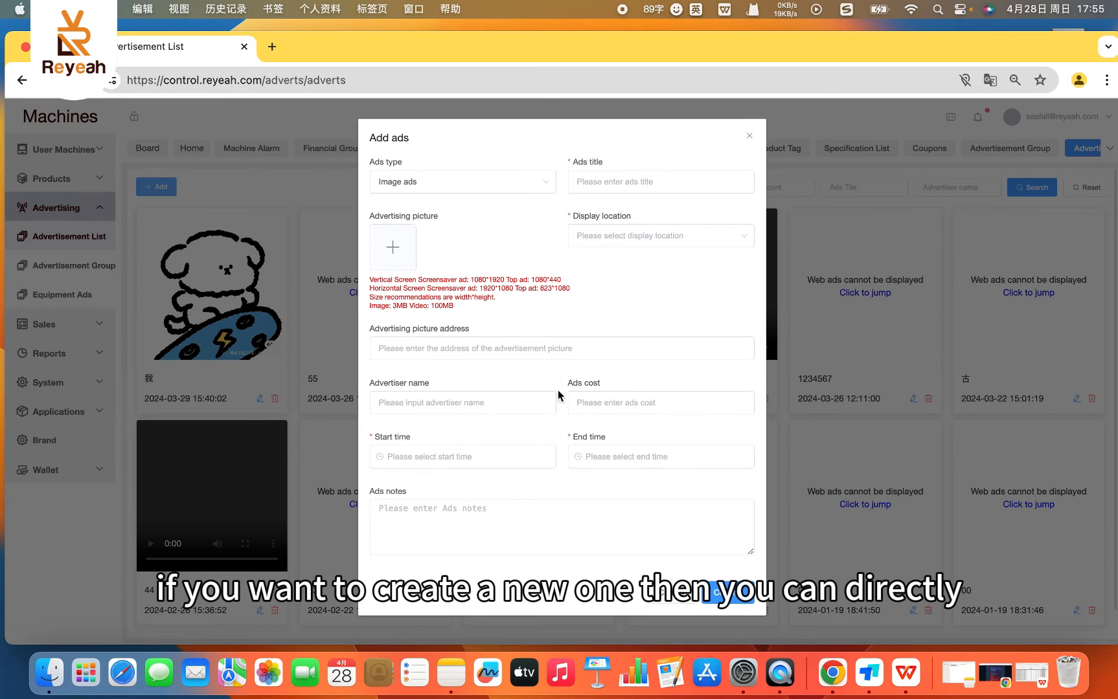
{"action": "left_click", "coordinate": [750, 137]}
- On the Equipment Ads page, assign ads group Coca Cola to machine group test in a new machine advertisement, and close it unsaved
{"action": "left_click", "coordinate": [77, 267]}
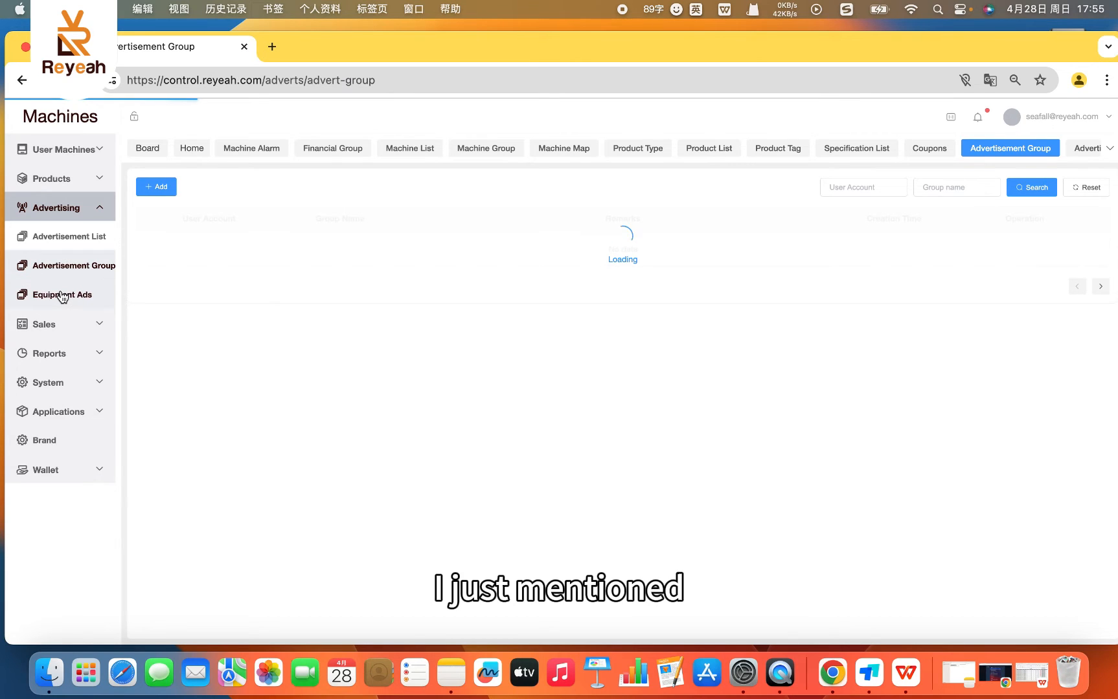
{"action": "left_click", "coordinate": [62, 296]}
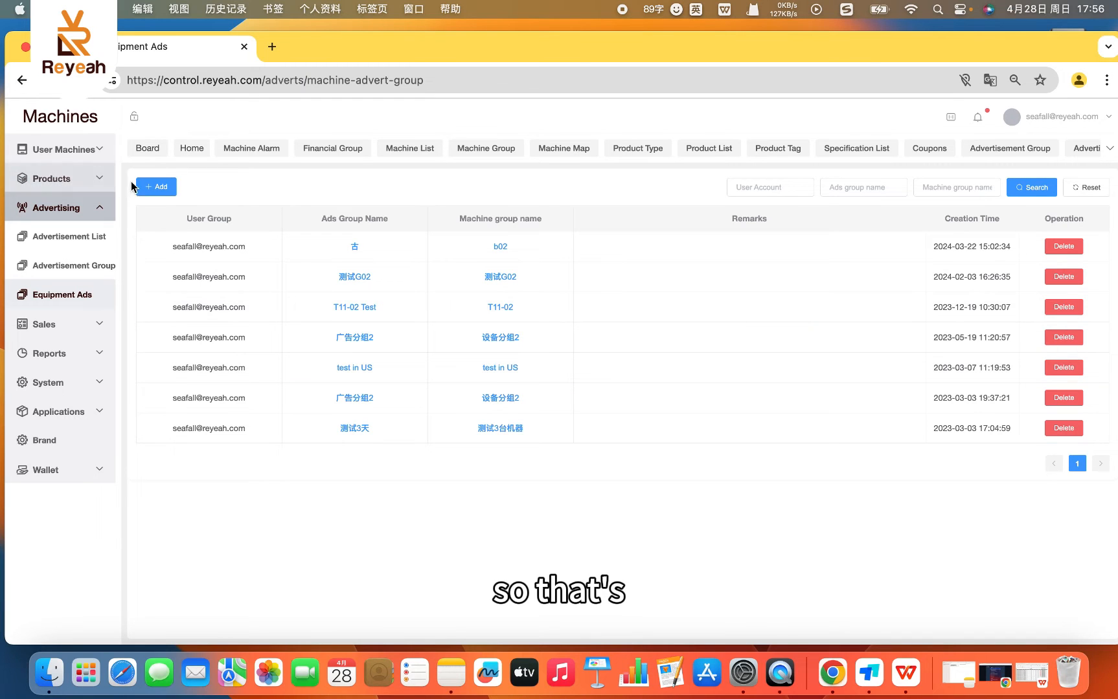
{"action": "left_click", "coordinate": [168, 188]}
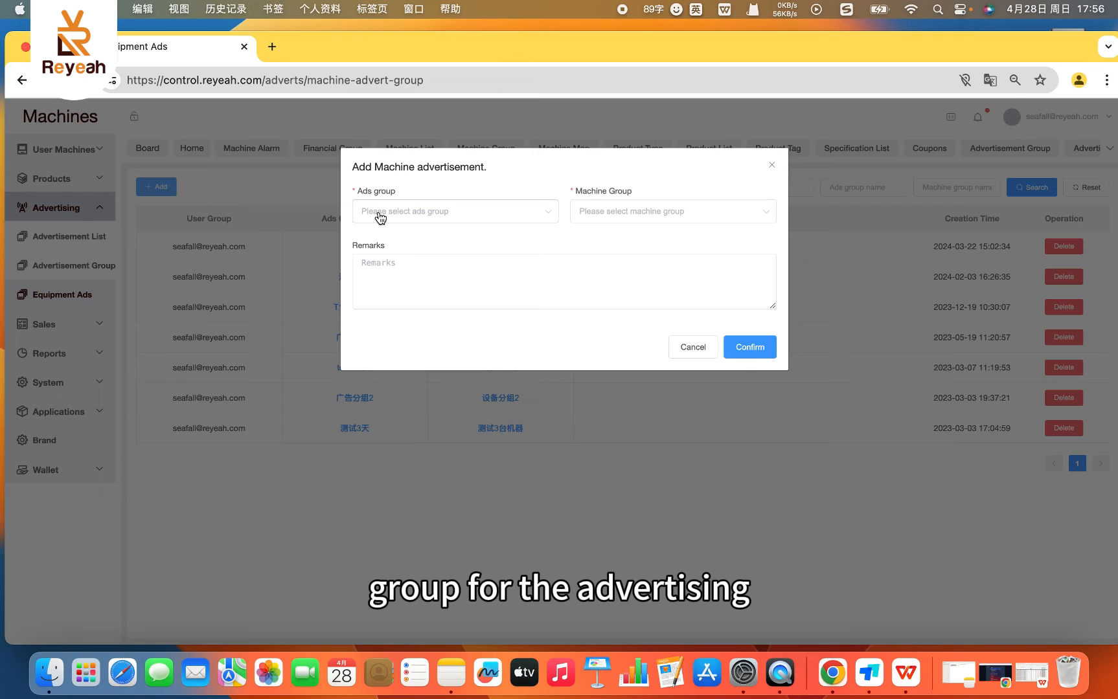
{"action": "left_click", "coordinate": [600, 215]}
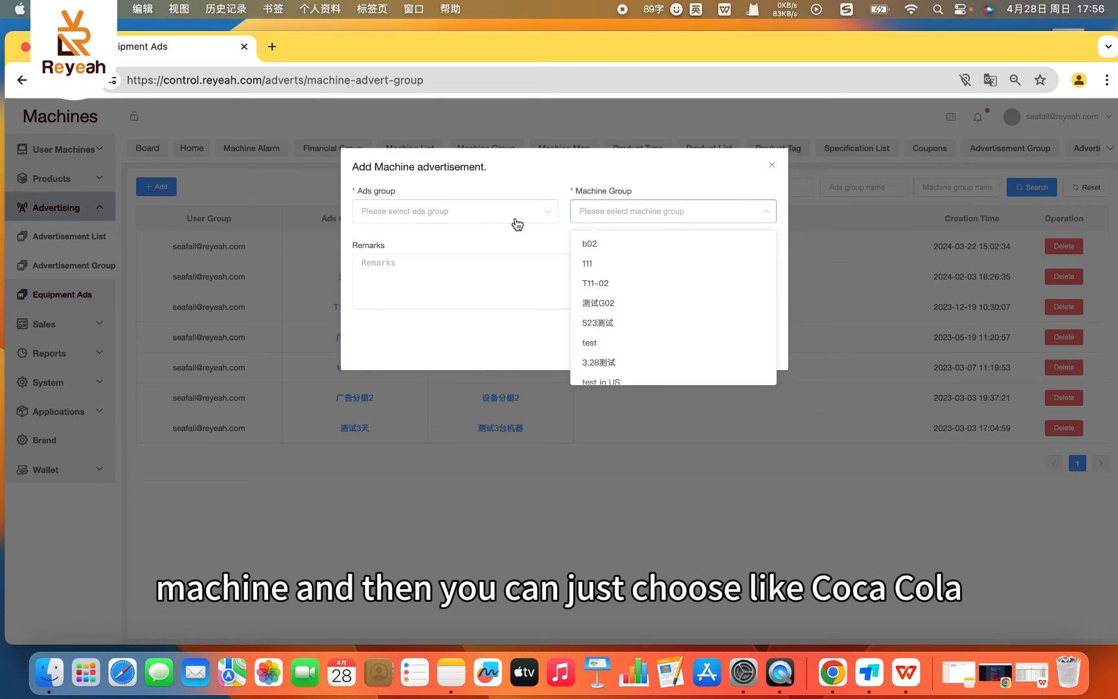
{"action": "left_click", "coordinate": [465, 213]}
{"action": "left_click", "coordinate": [402, 250]}
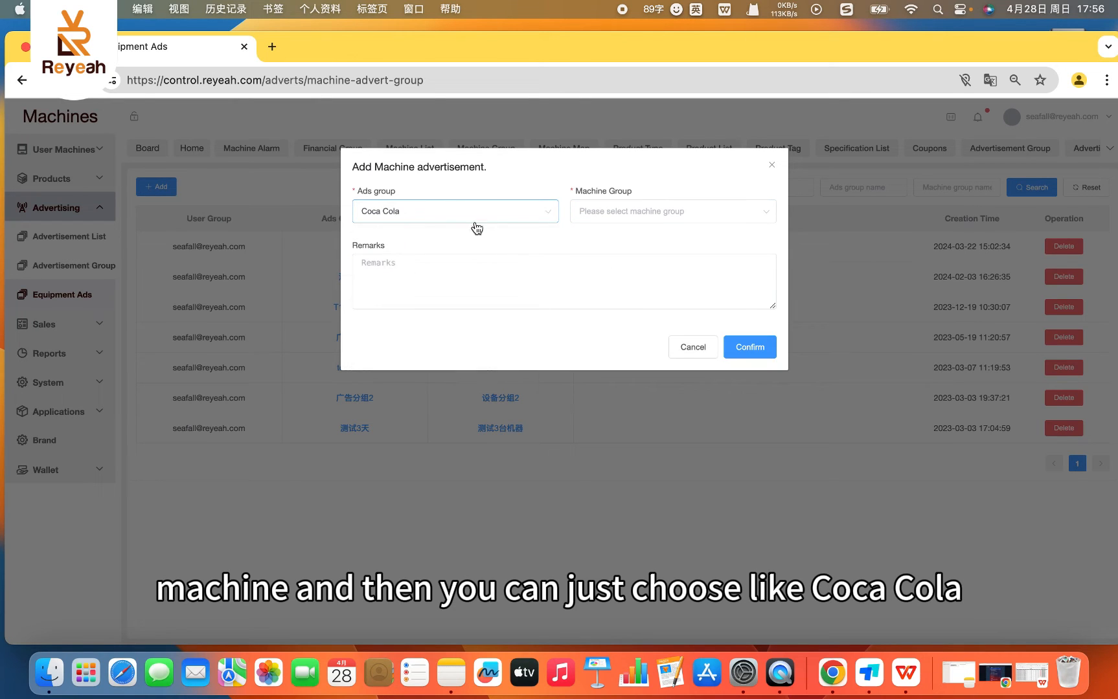
{"action": "left_click", "coordinate": [663, 215]}
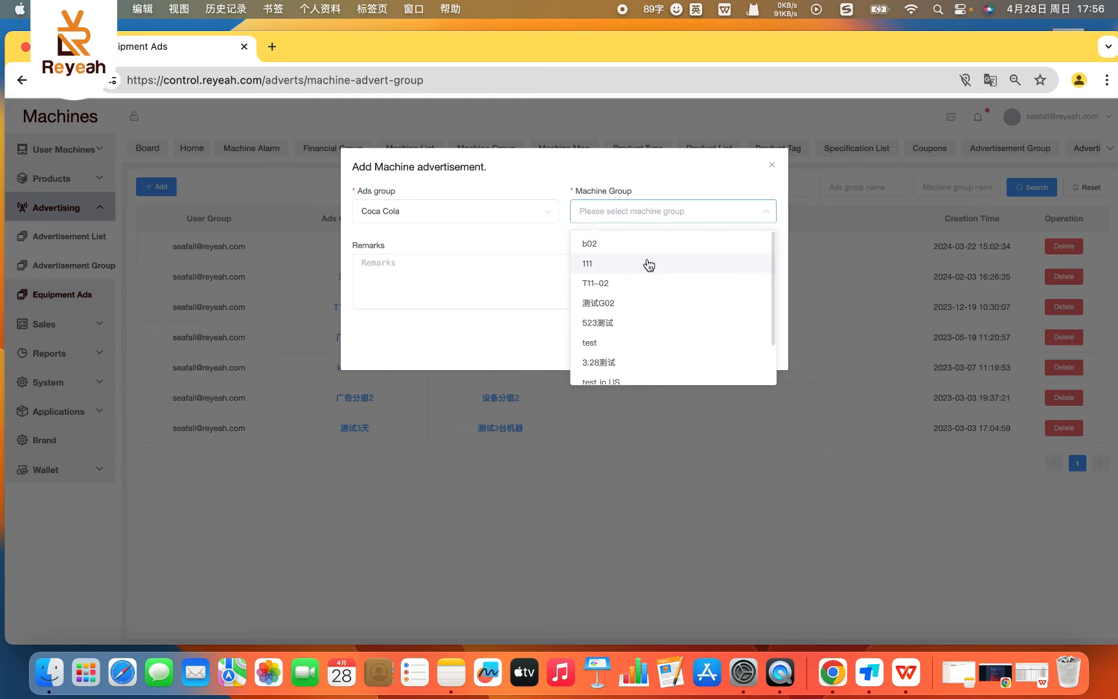
{"action": "left_click", "coordinate": [601, 344]}
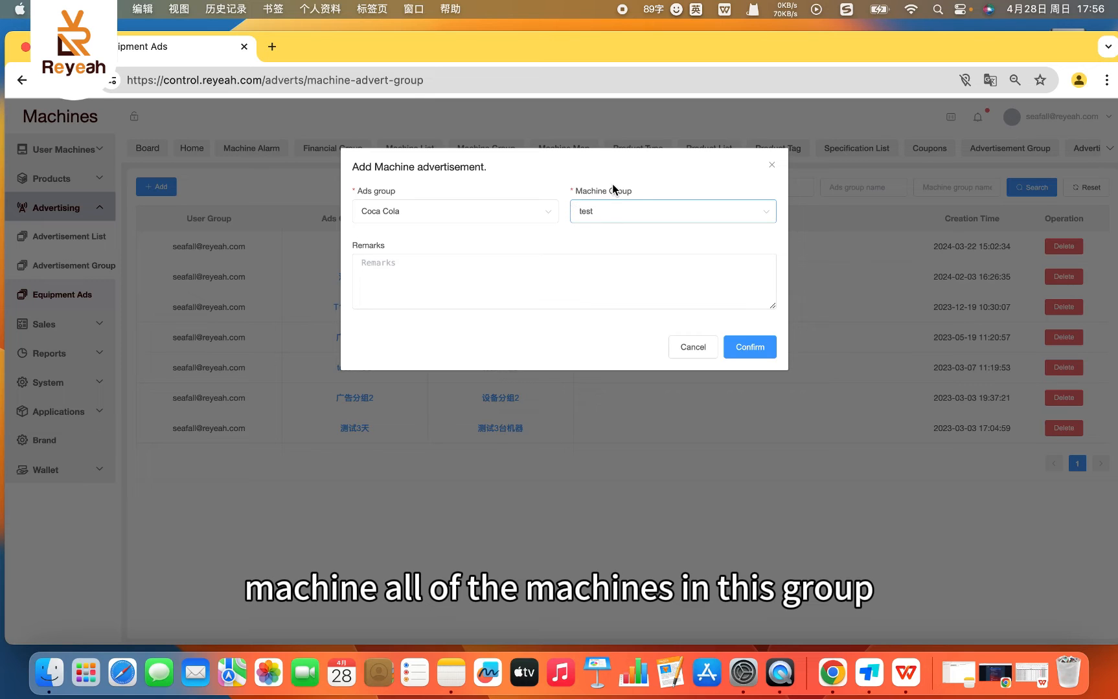
{"action": "left_click", "coordinate": [772, 166]}
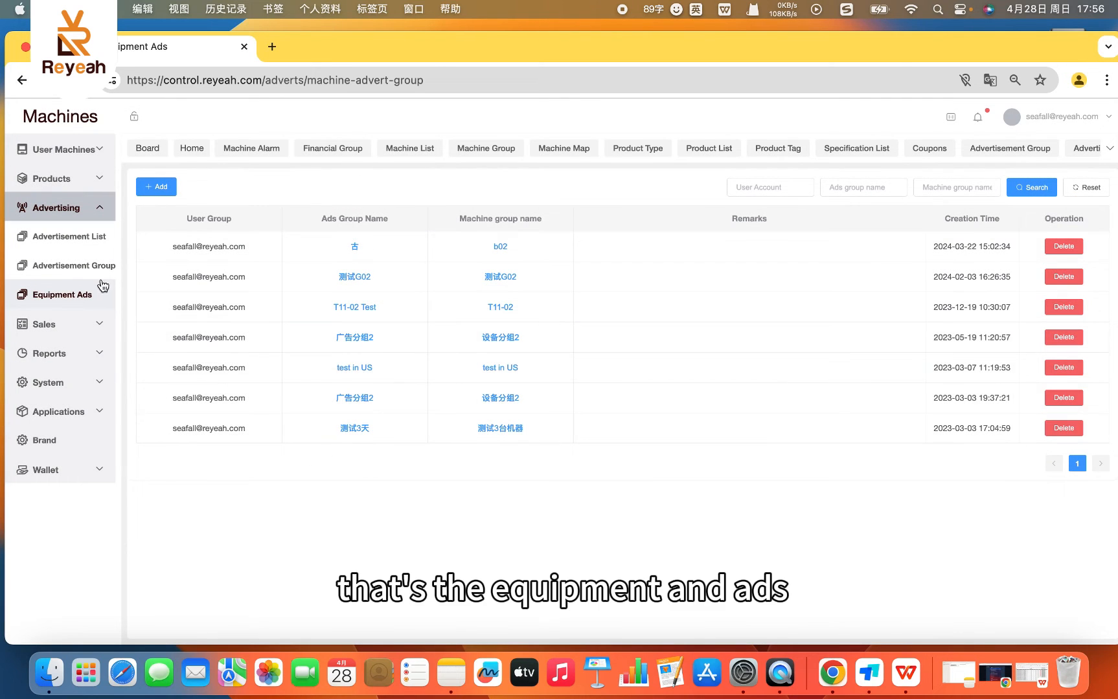
- Open the Order List in the Sales section and review its price, payment status, payment term and order time columns
{"action": "left_click", "coordinate": [53, 330]}
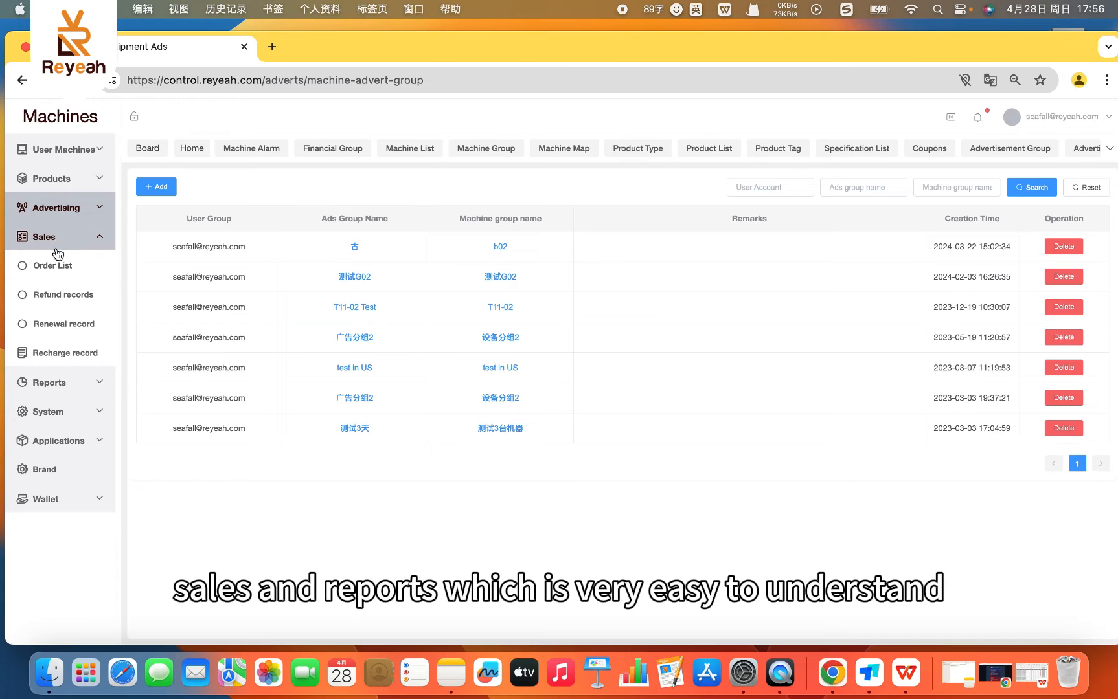
{"action": "left_click", "coordinate": [53, 266]}
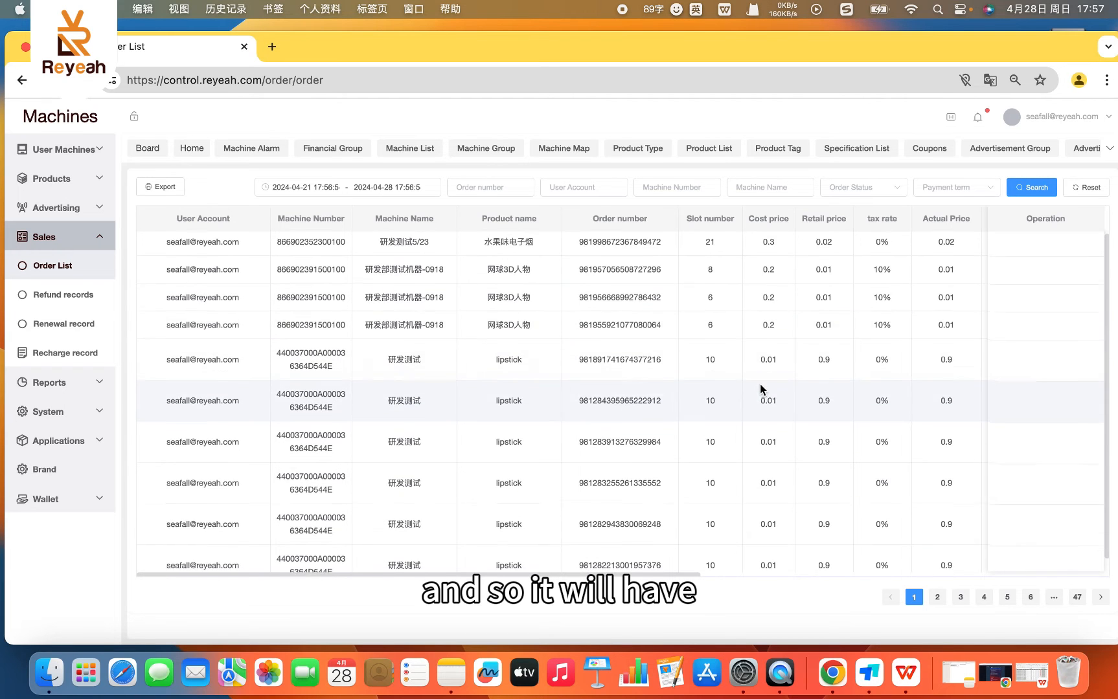
{"action": "scroll", "coordinate": [760, 388], "scroll_direction": "down", "scroll_amount": 1}
{"action": "left_click_drag", "start_coordinate": [542, 576], "coordinate": [880, 565]}
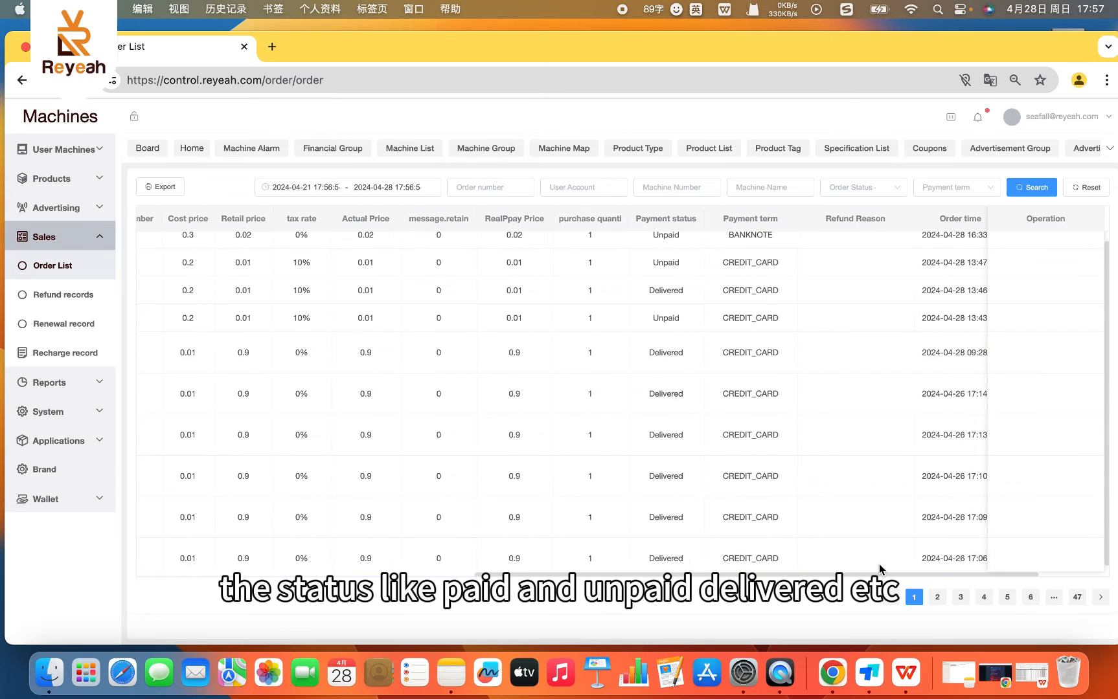
{"action": "scroll", "coordinate": [671, 350], "scroll_direction": "up", "scroll_amount": 1}
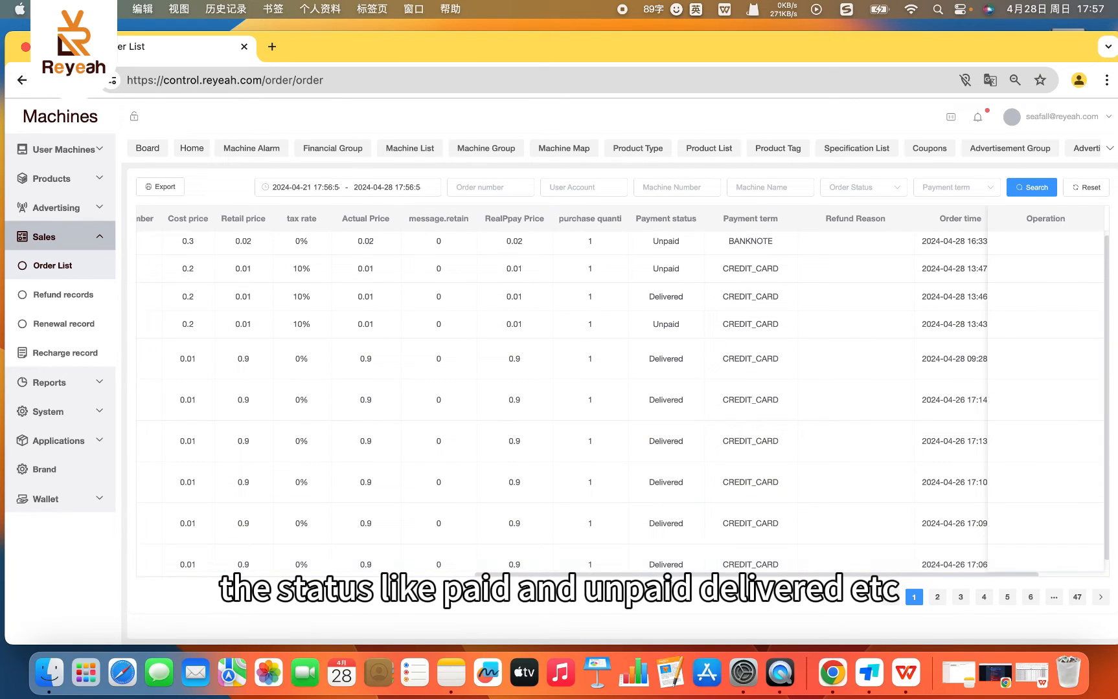
{"action": "left_click_drag", "start_coordinate": [664, 574], "coordinate": [323, 564]}
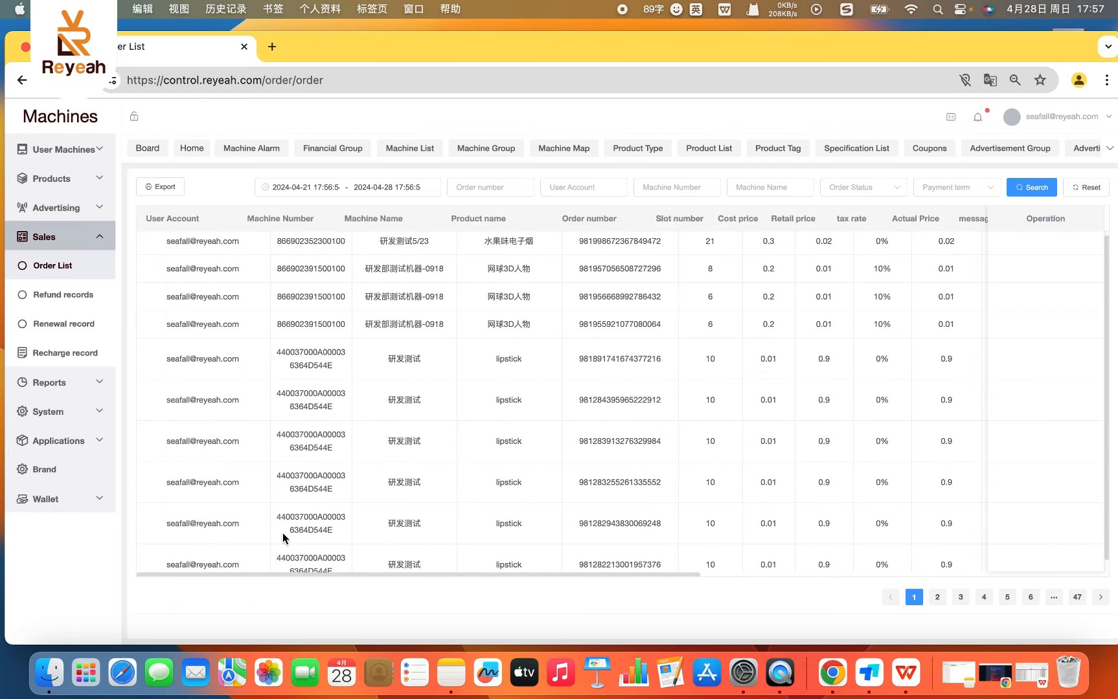
- View the Refund records, Renewal record and Recharge record pages of the Sales section, including the renewal application times
{"action": "left_click", "coordinate": [46, 297]}
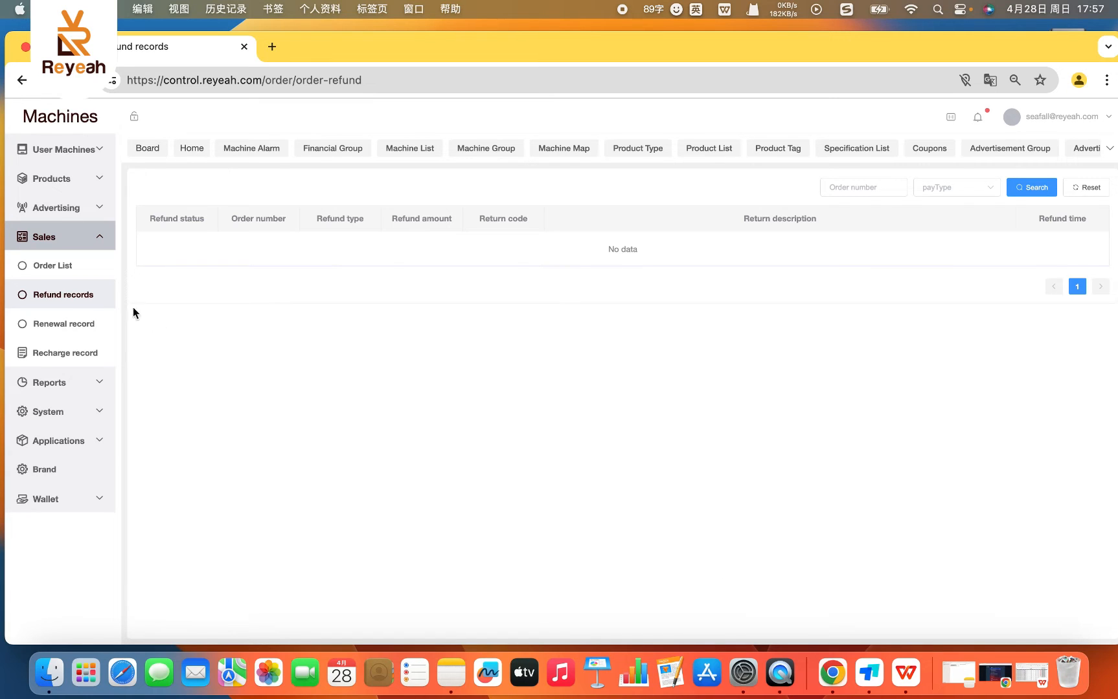
{"action": "left_click", "coordinate": [41, 333]}
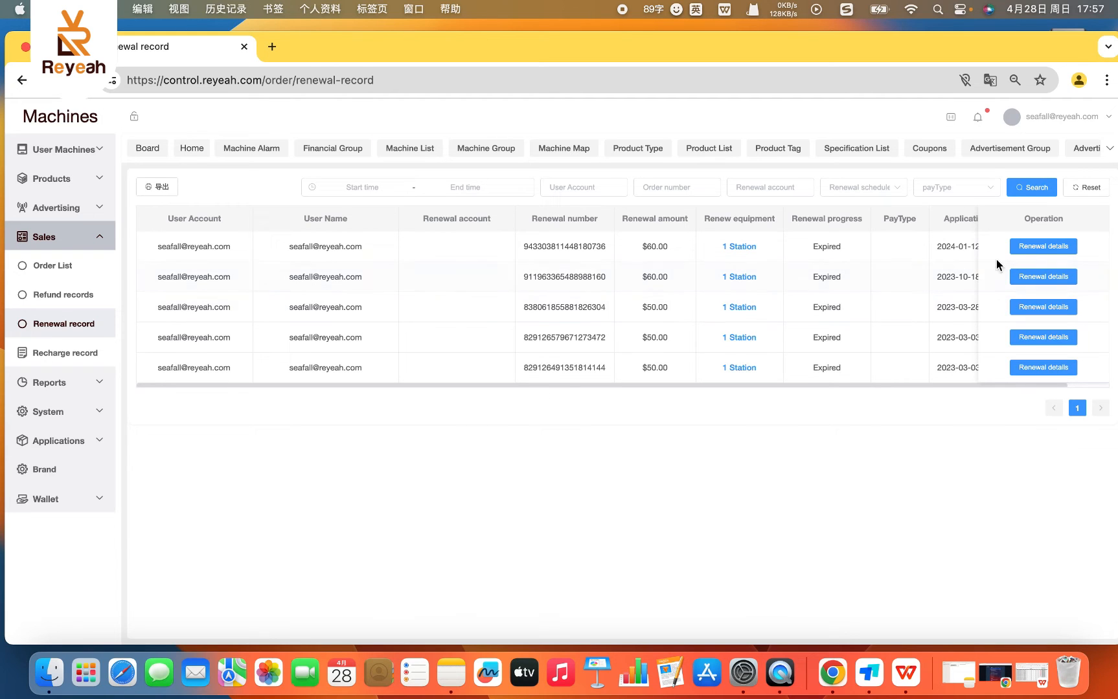
{"action": "left_click_drag", "start_coordinate": [786, 385], "coordinate": [893, 386]}
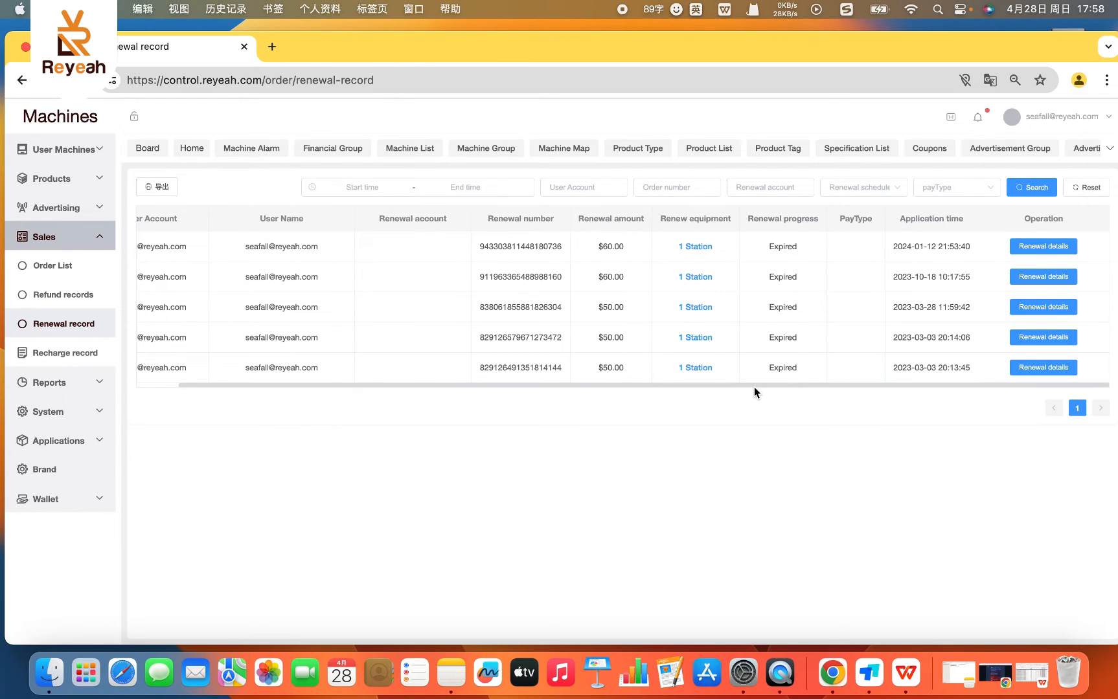
{"action": "left_click_drag", "start_coordinate": [753, 387], "coordinate": [763, 385]}
{"action": "left_click", "coordinate": [727, 450]}
{"action": "left_click", "coordinate": [69, 344]}
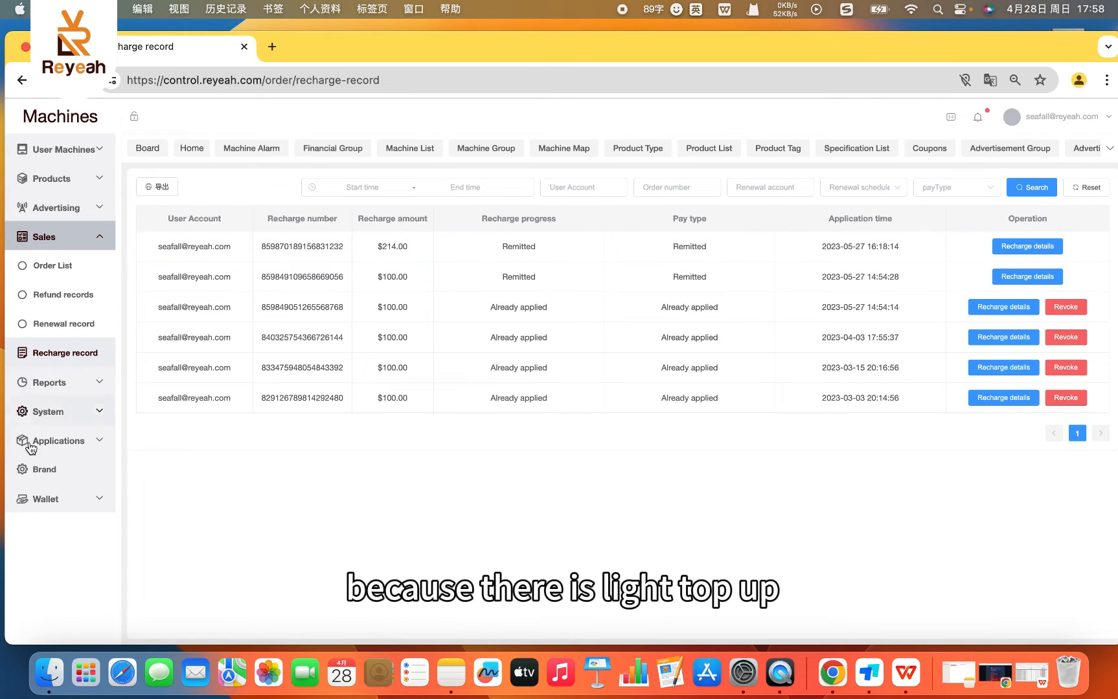
- On the Recharge Wallet page, start a wallet top-up of $100, proceed to the recharge information, and close it without paying
{"action": "left_click", "coordinate": [40, 508]}
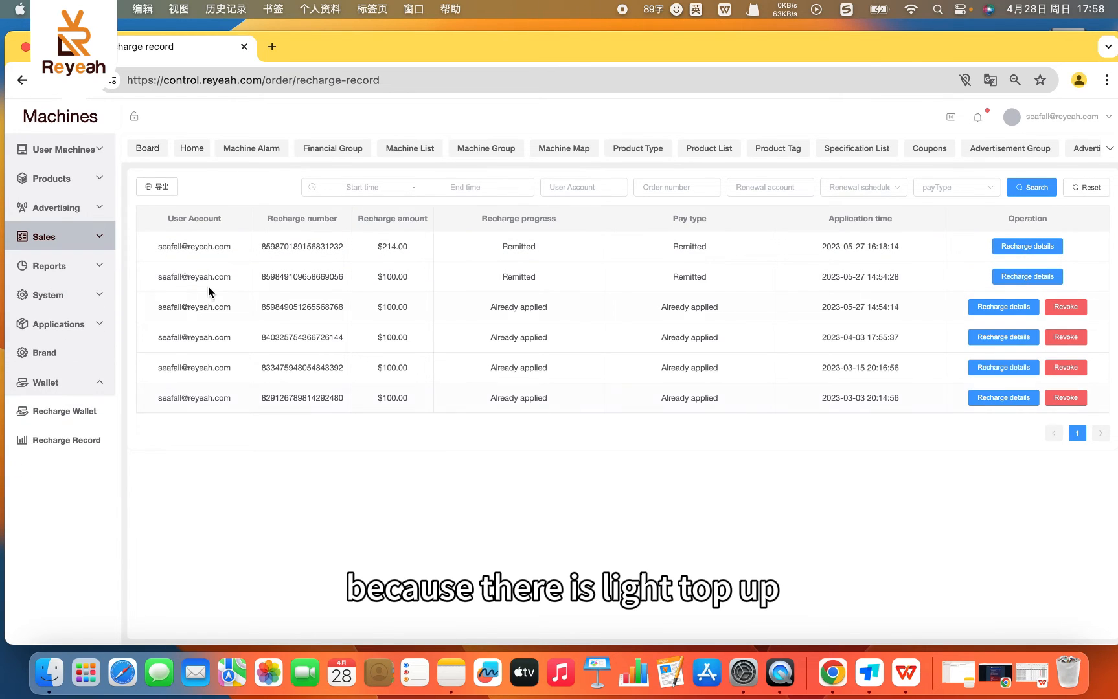
{"action": "left_click", "coordinate": [62, 424]}
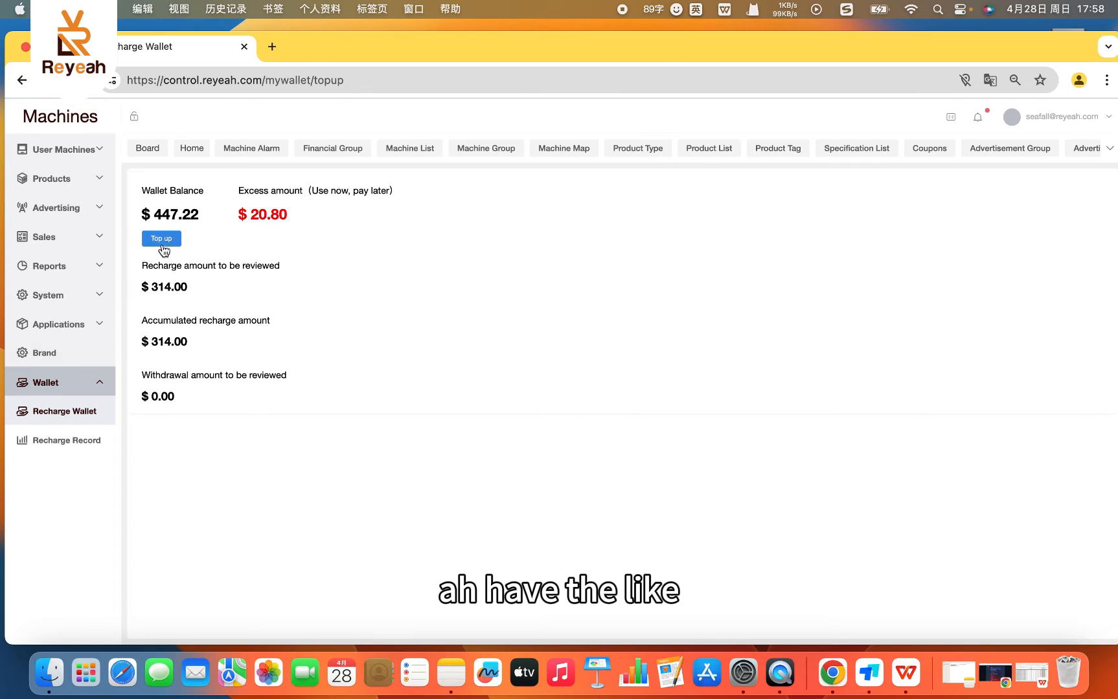
{"action": "left_click", "coordinate": [162, 242]}
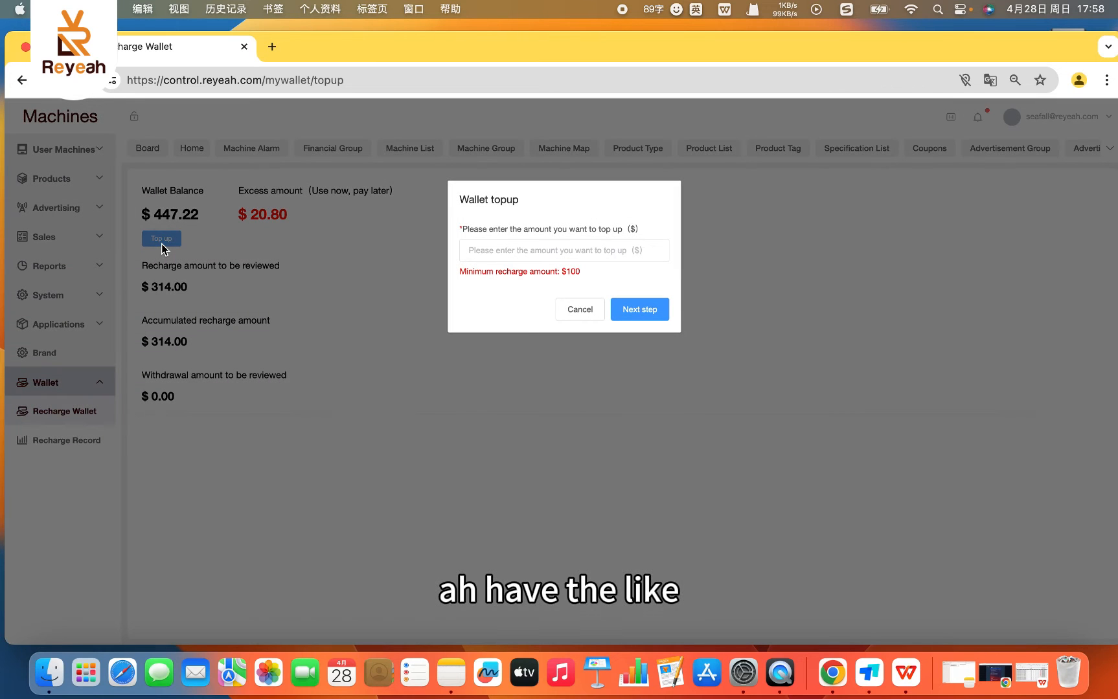
{"action": "left_click", "coordinate": [531, 257]}
{"action": "type", "text": "1"}
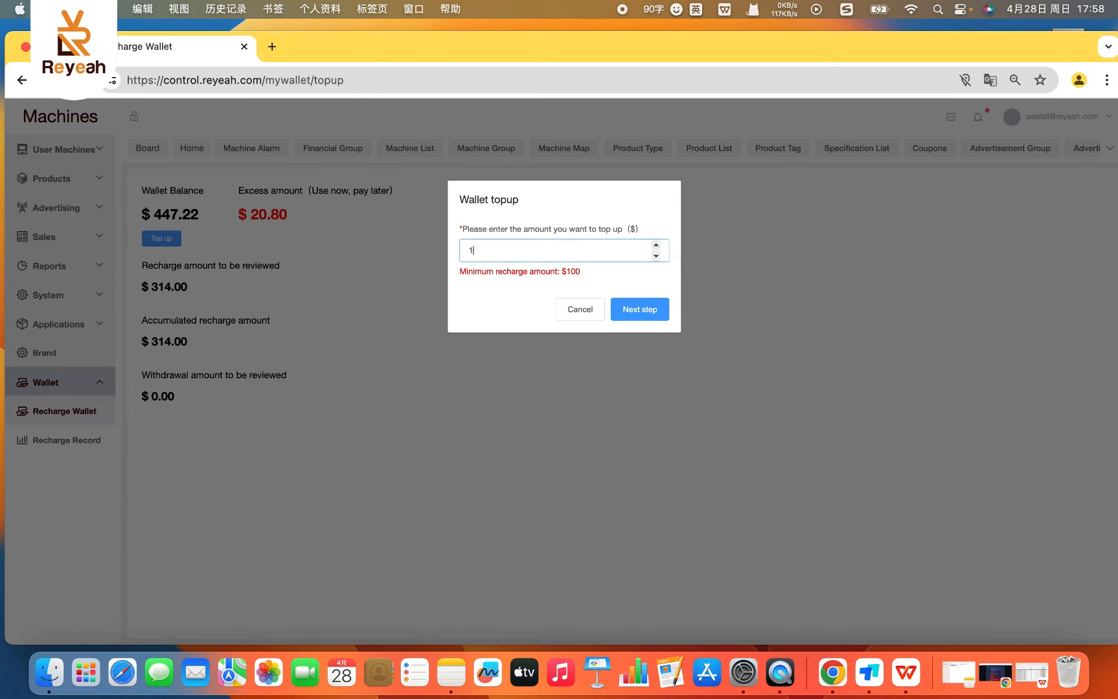
{"action": "type", "text": "00"}
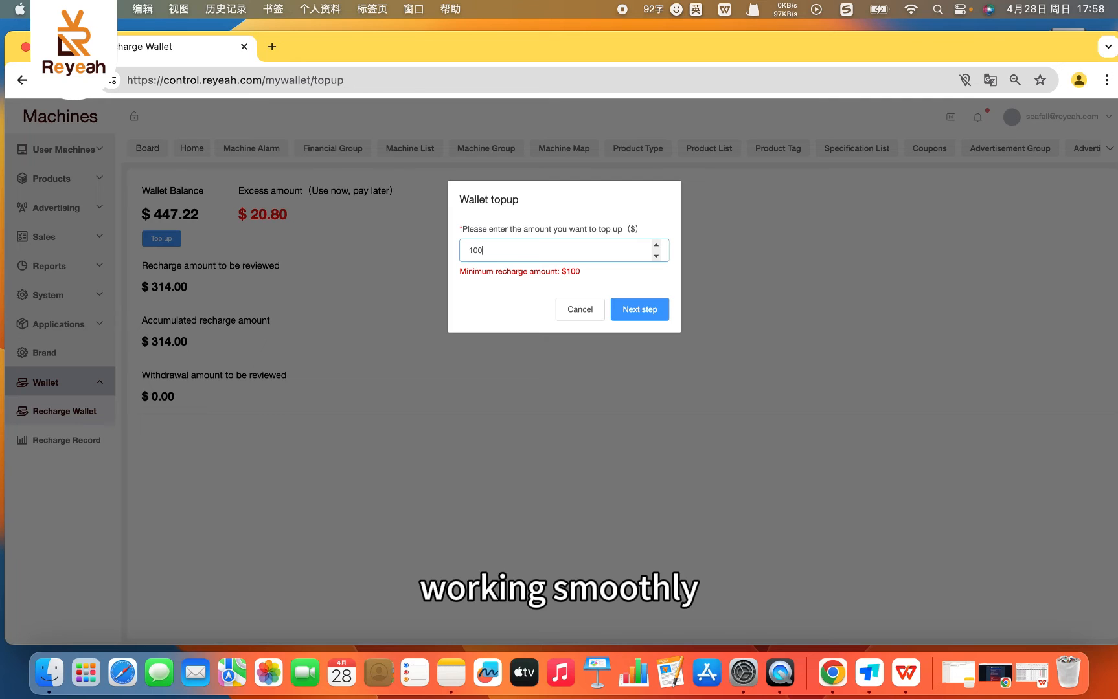
{"action": "left_click", "coordinate": [650, 320]}
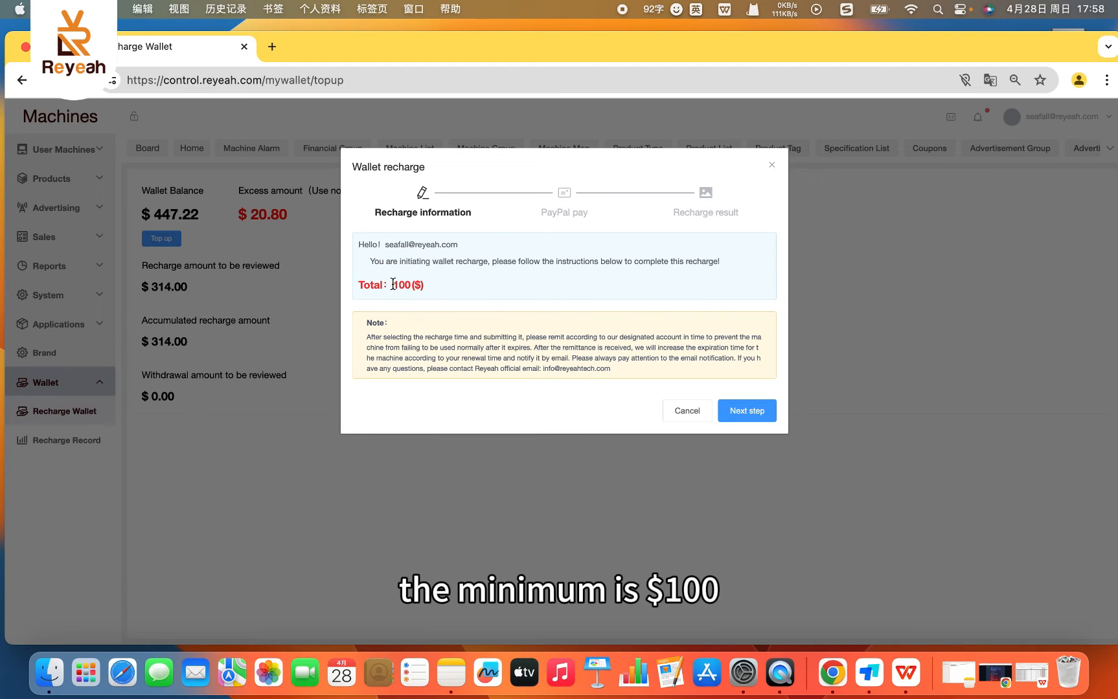
{"action": "left_click", "coordinate": [770, 169]}
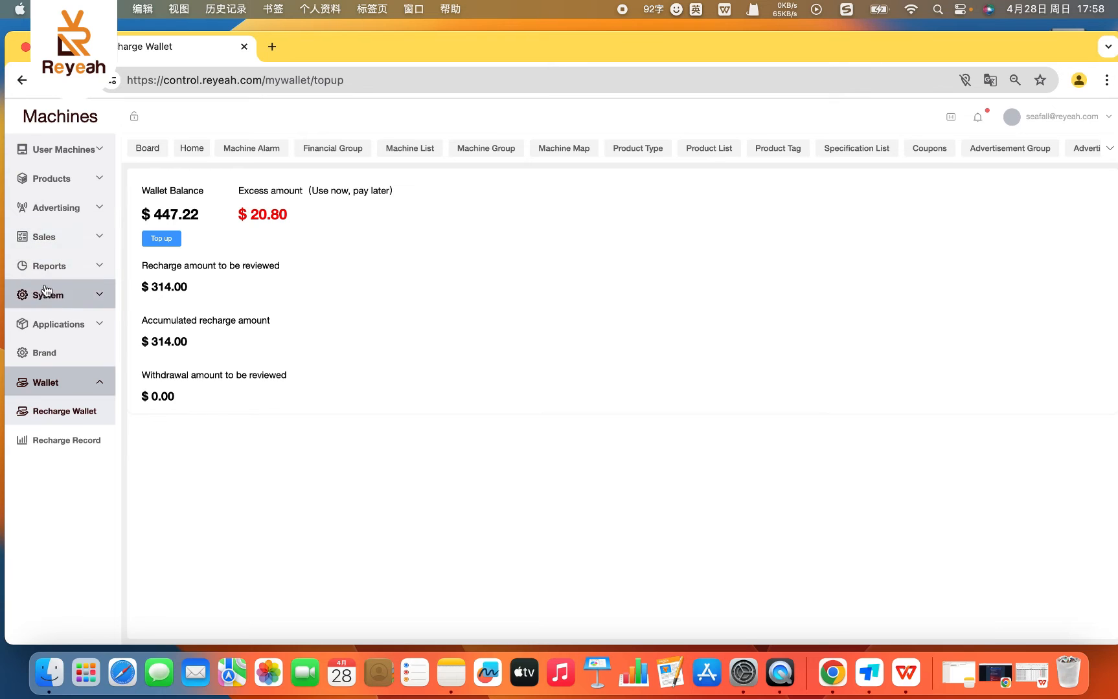
- Revisit the Recharge record page in Sales, and view the Device Income, Product Income and User Income reports
{"action": "left_click", "coordinate": [57, 239]}
{"action": "left_click", "coordinate": [47, 354]}
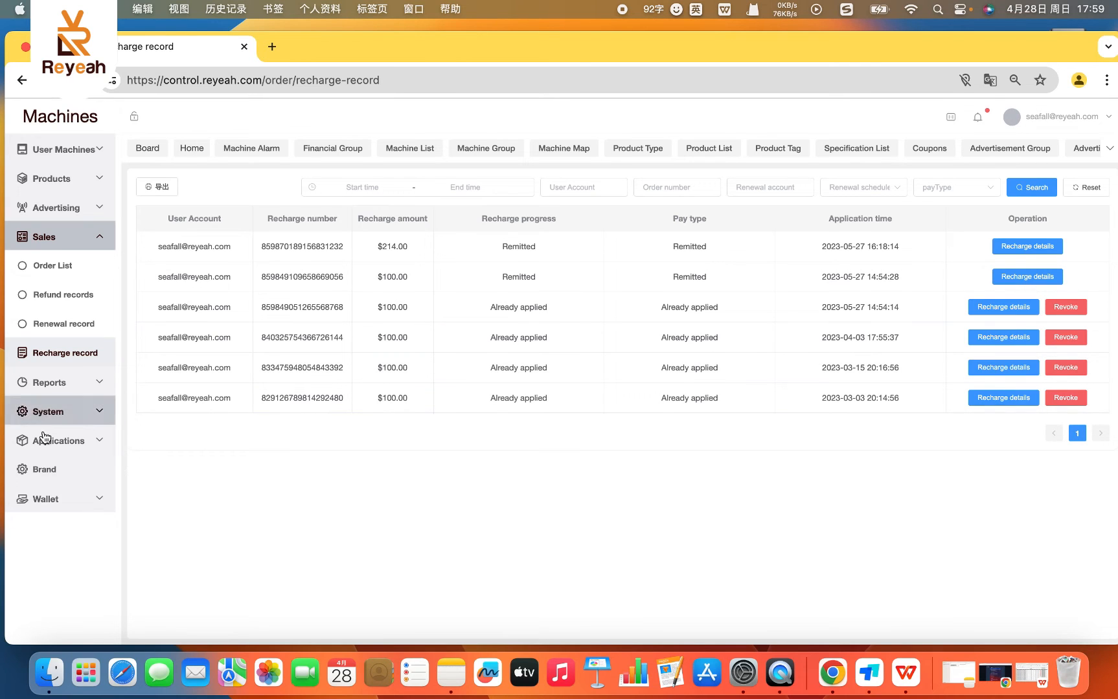
{"action": "left_click", "coordinate": [63, 388]}
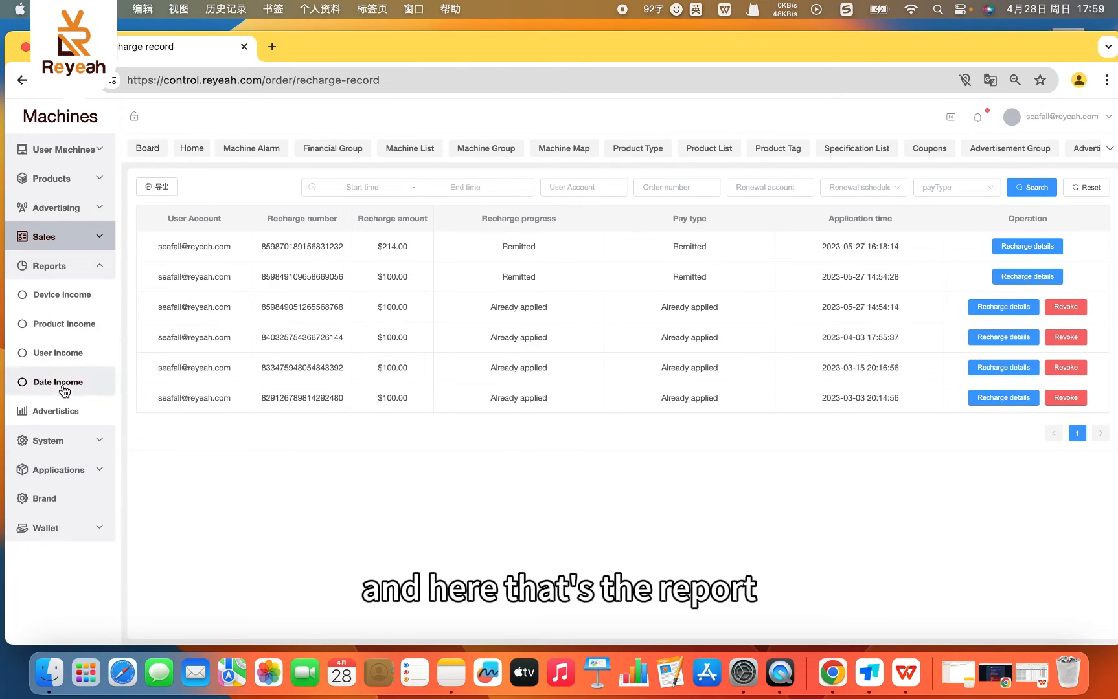
{"action": "left_click", "coordinate": [51, 301]}
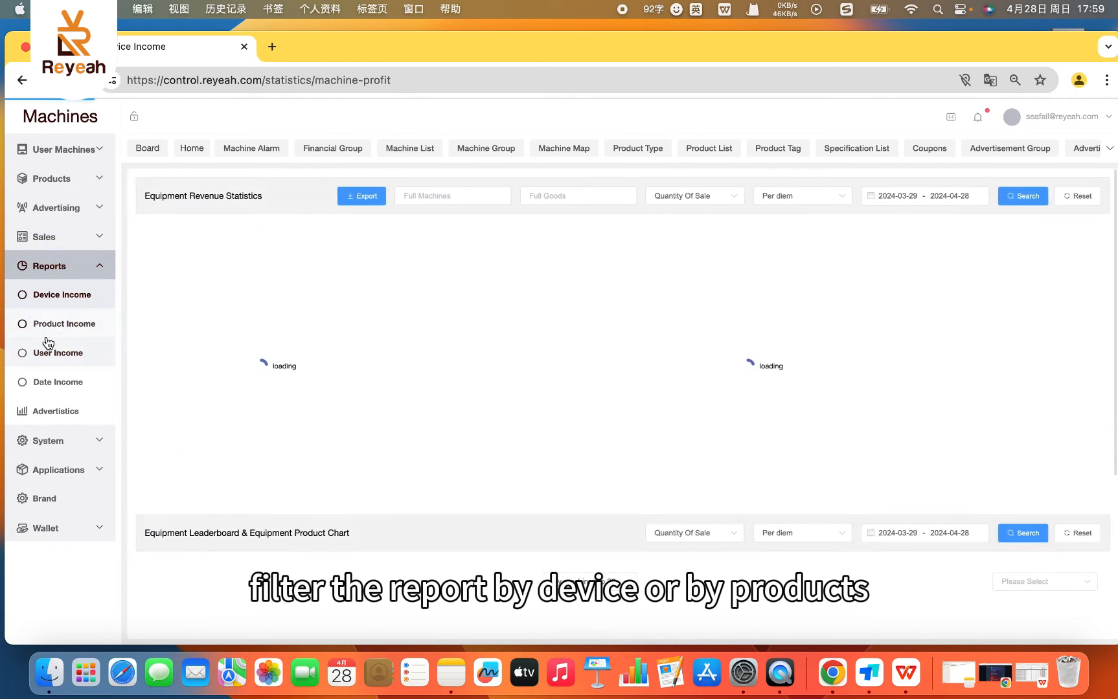
{"action": "left_click", "coordinate": [52, 331]}
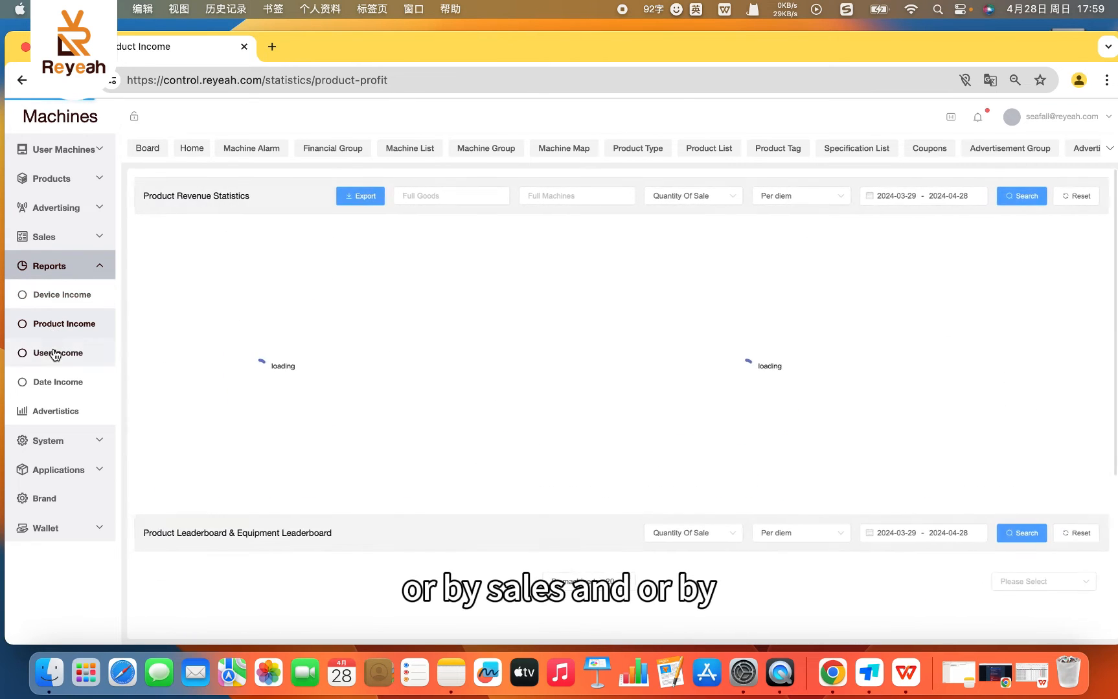
{"action": "left_click", "coordinate": [55, 358]}
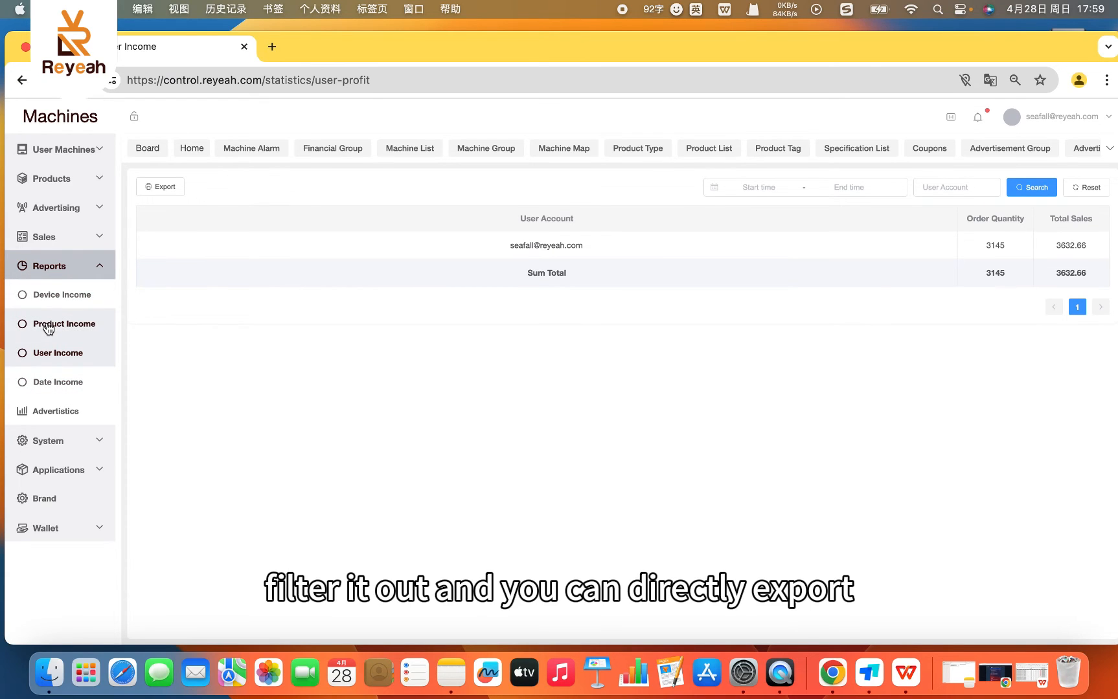
{"action": "left_click", "coordinate": [44, 297]}
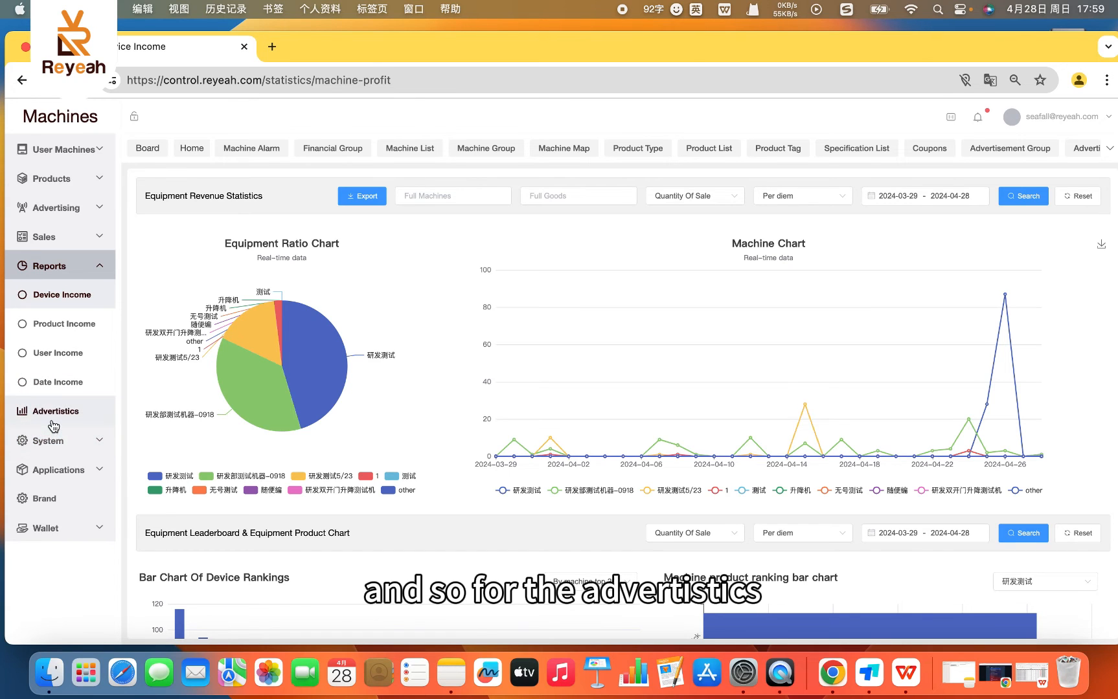
- View the Advertistics report with its advertising data summary and advertising statistics
{"action": "left_click", "coordinate": [53, 424]}
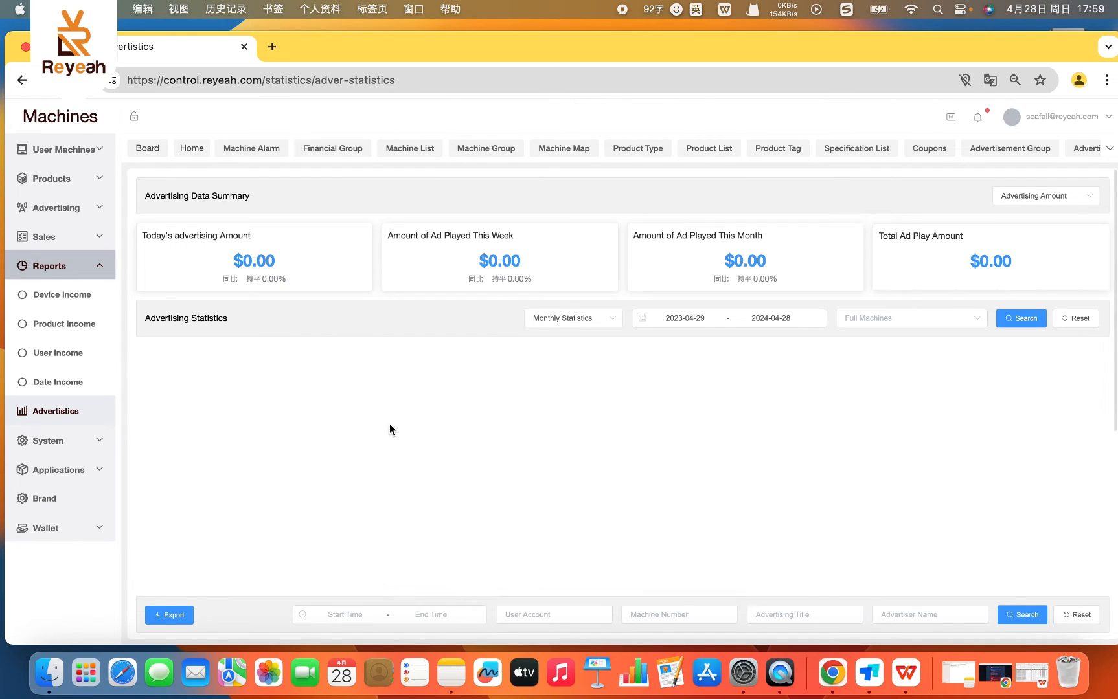
{"action": "scroll", "coordinate": [243, 373], "scroll_direction": "down", "scroll_amount": 1}
{"action": "scroll", "coordinate": [776, 439], "scroll_direction": "up", "scroll_amount": 1}
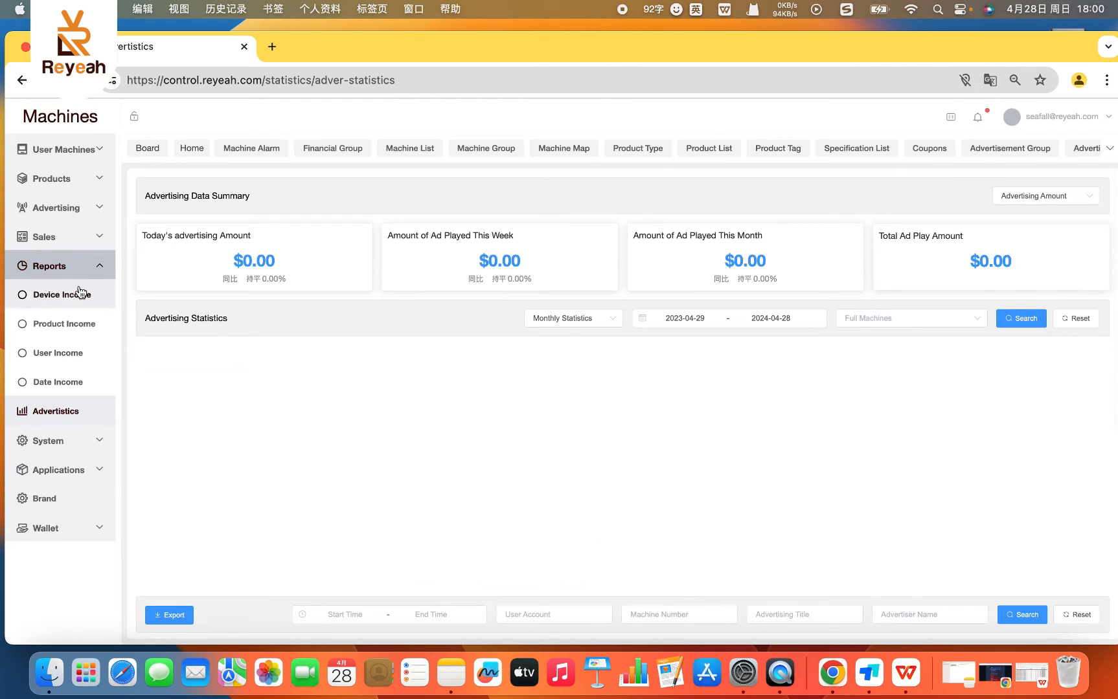
- Inspect the Ads cost field in the banner_test advertisement's edit form, close it unsaved, and return to the Advertistics report
{"action": "left_click", "coordinate": [62, 214]}
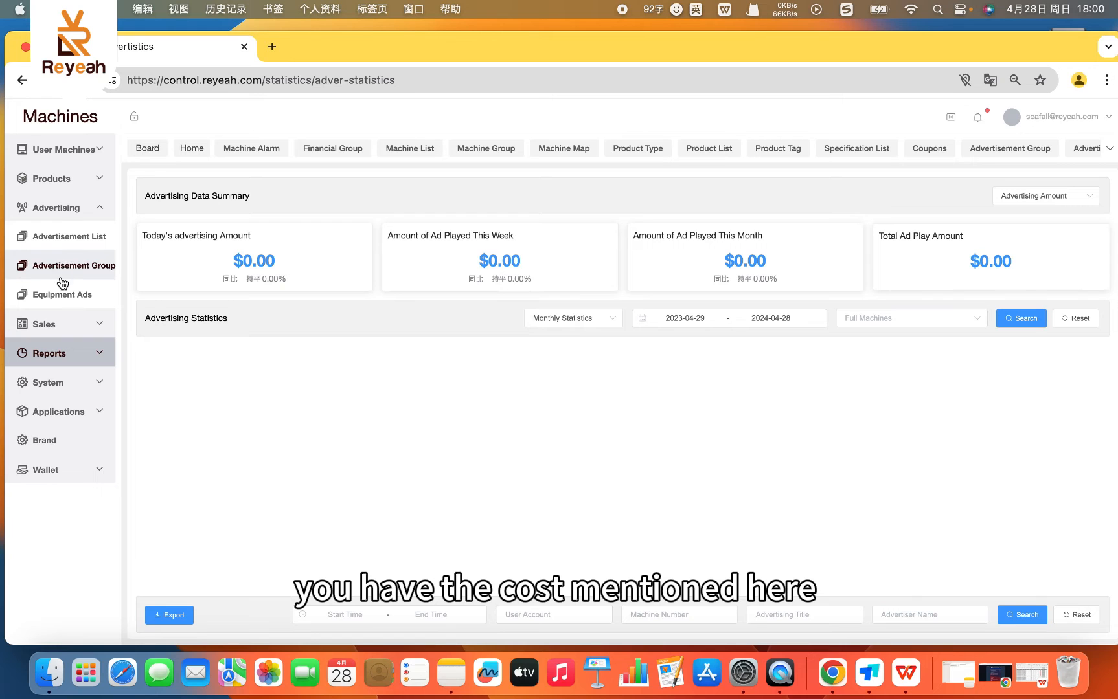
{"action": "left_click", "coordinate": [65, 238]}
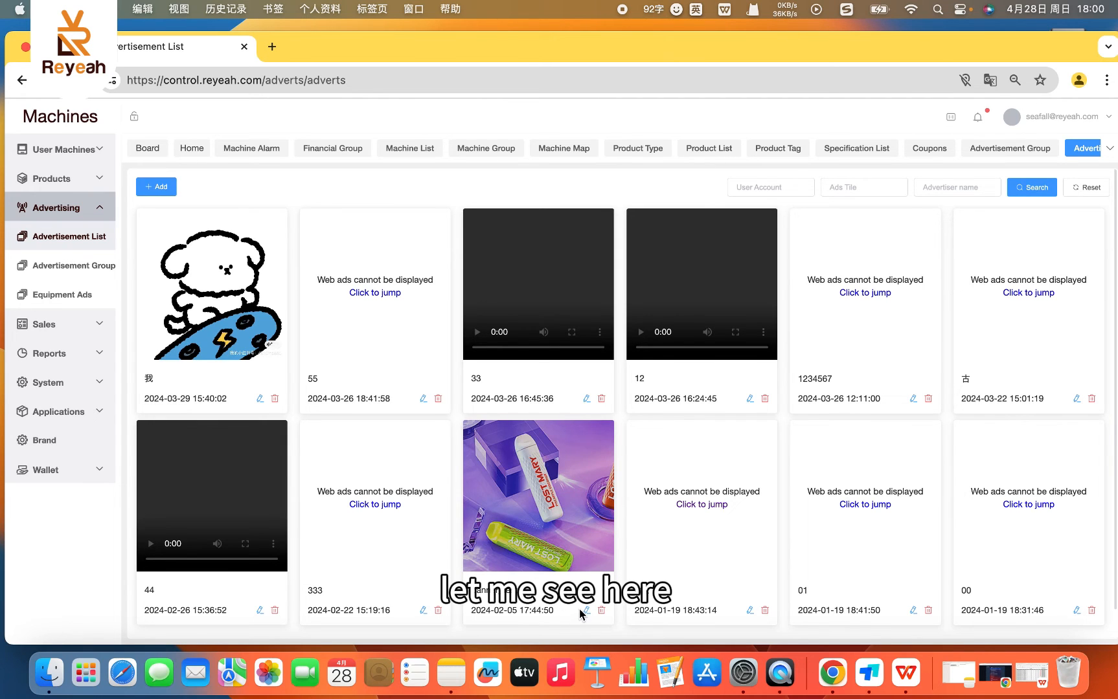
{"action": "left_click", "coordinate": [586, 610]}
{"action": "left_click", "coordinate": [629, 435]}
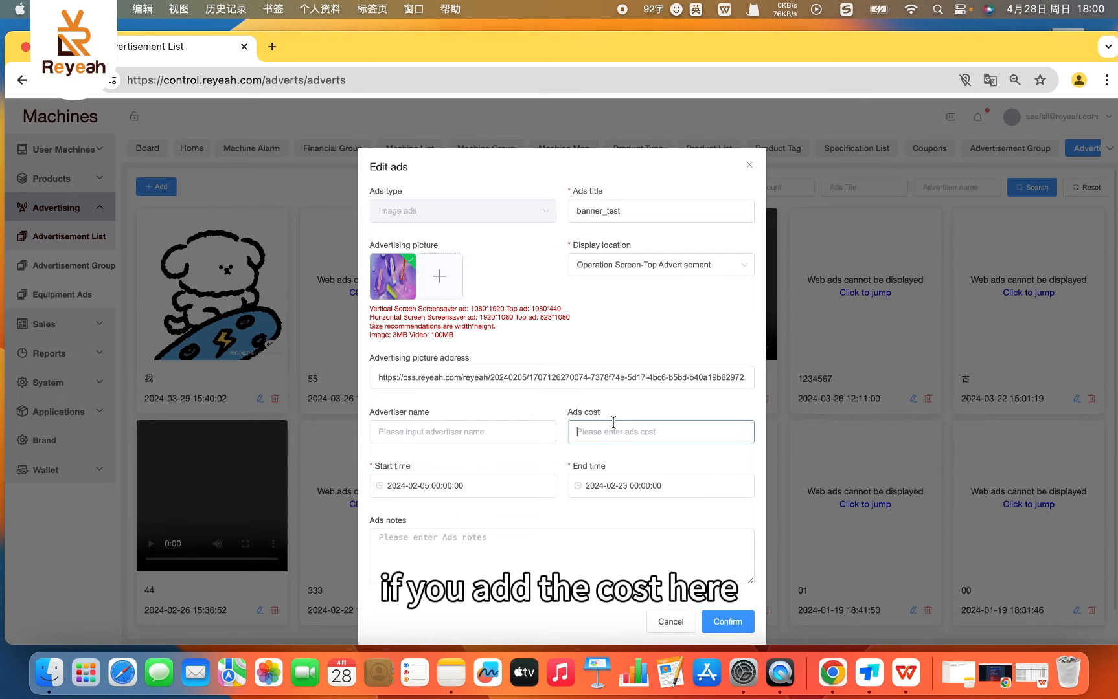
{"action": "left_click", "coordinate": [749, 165]}
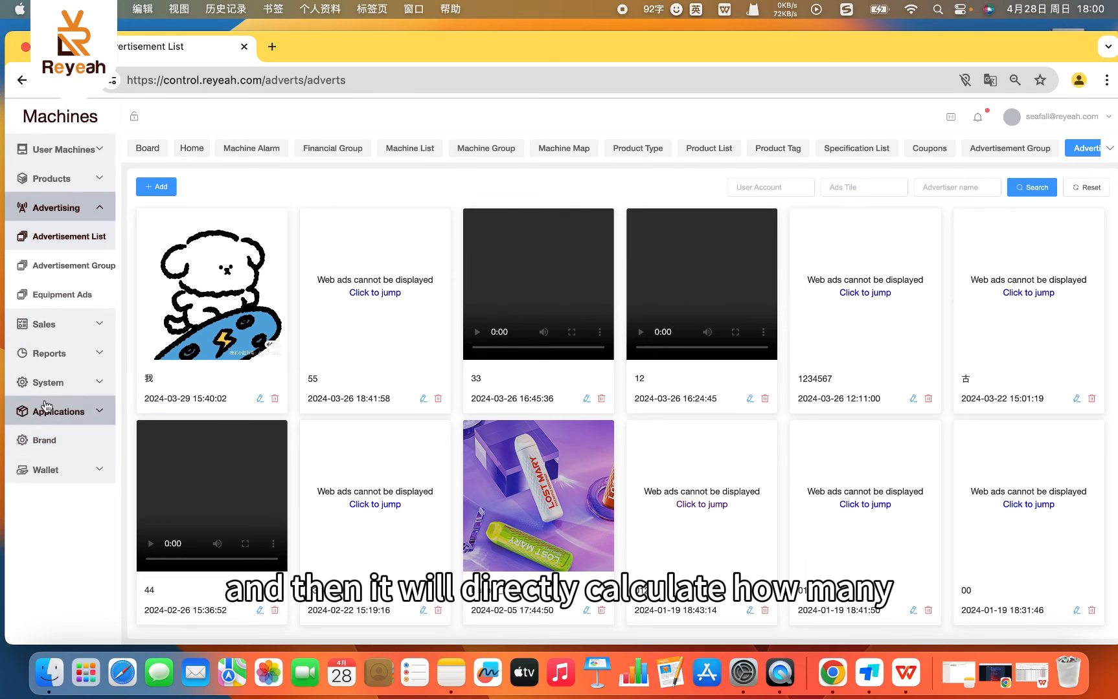
{"action": "left_click", "coordinate": [40, 353]}
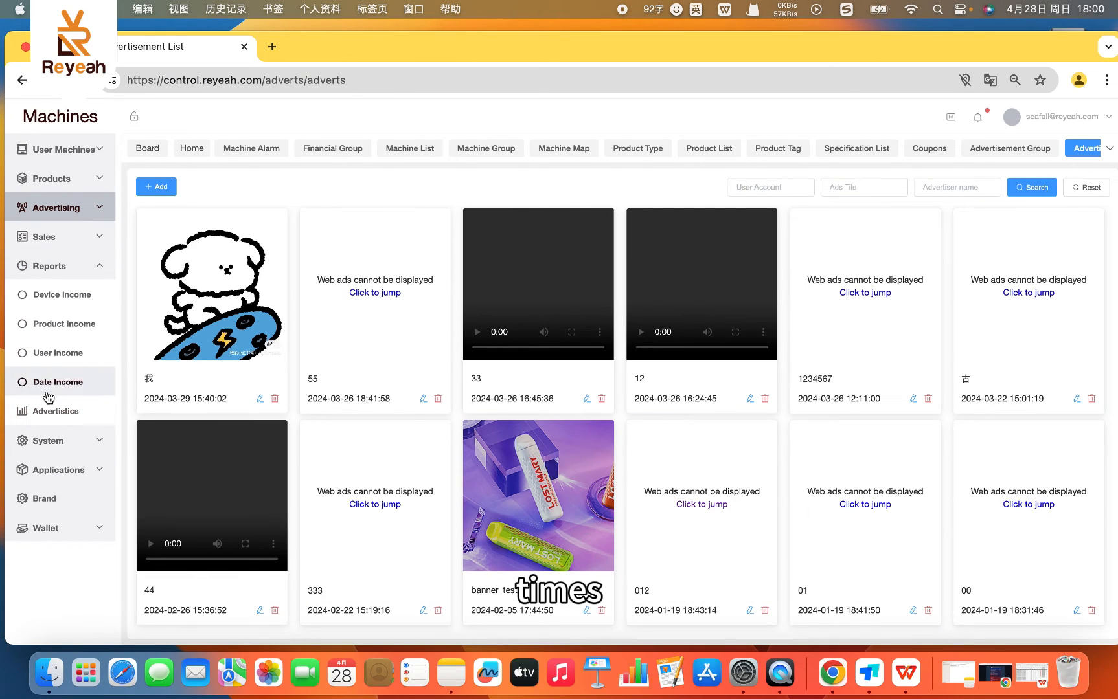
{"action": "left_click", "coordinate": [49, 408]}
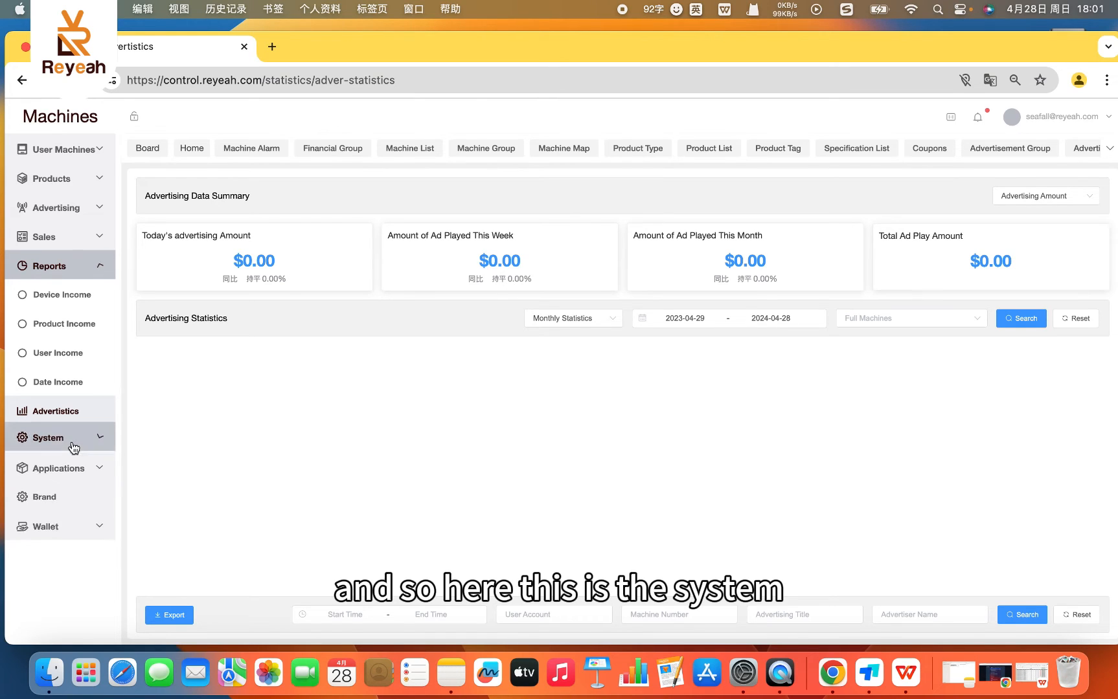
- Open the Notification Configuration page in the System section and look at the Machine Alarm entry listed under User Machines
{"action": "left_click", "coordinate": [63, 442]}
{"action": "left_click", "coordinate": [52, 325]}
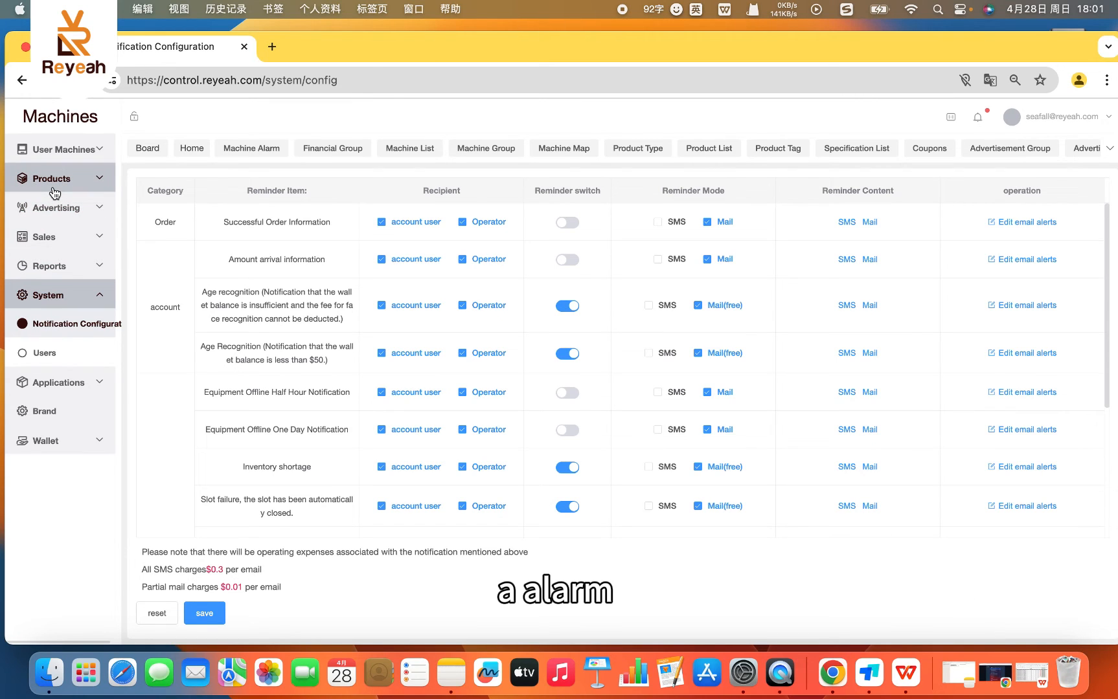
{"action": "left_click", "coordinate": [97, 149]}
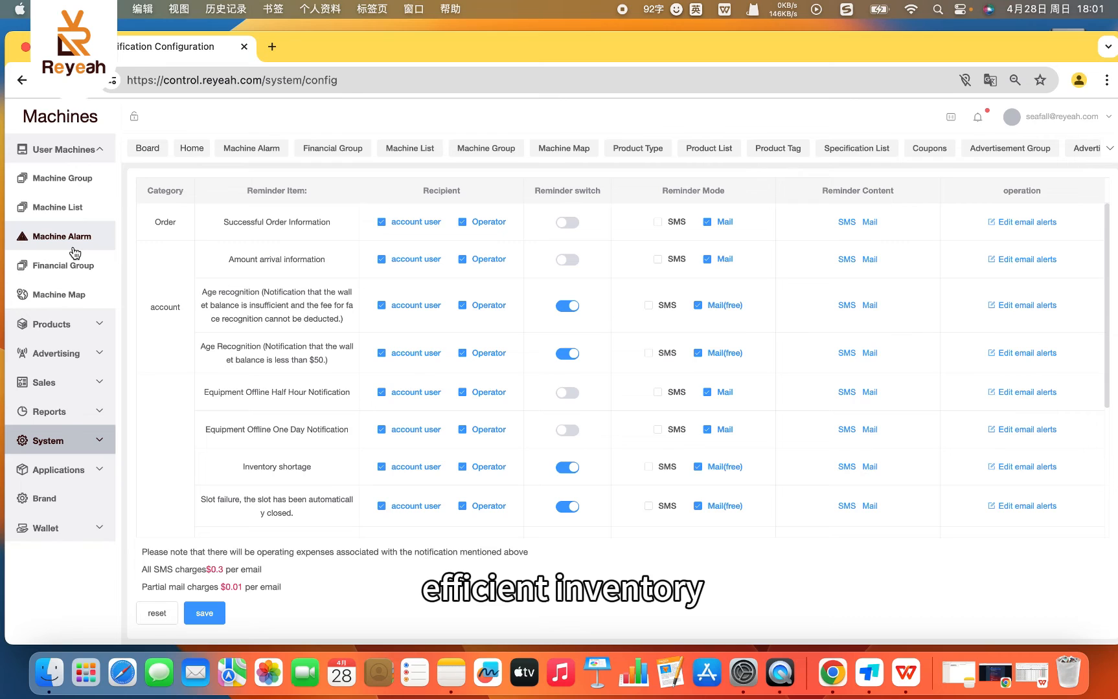
{"action": "left_click", "coordinate": [76, 440]}
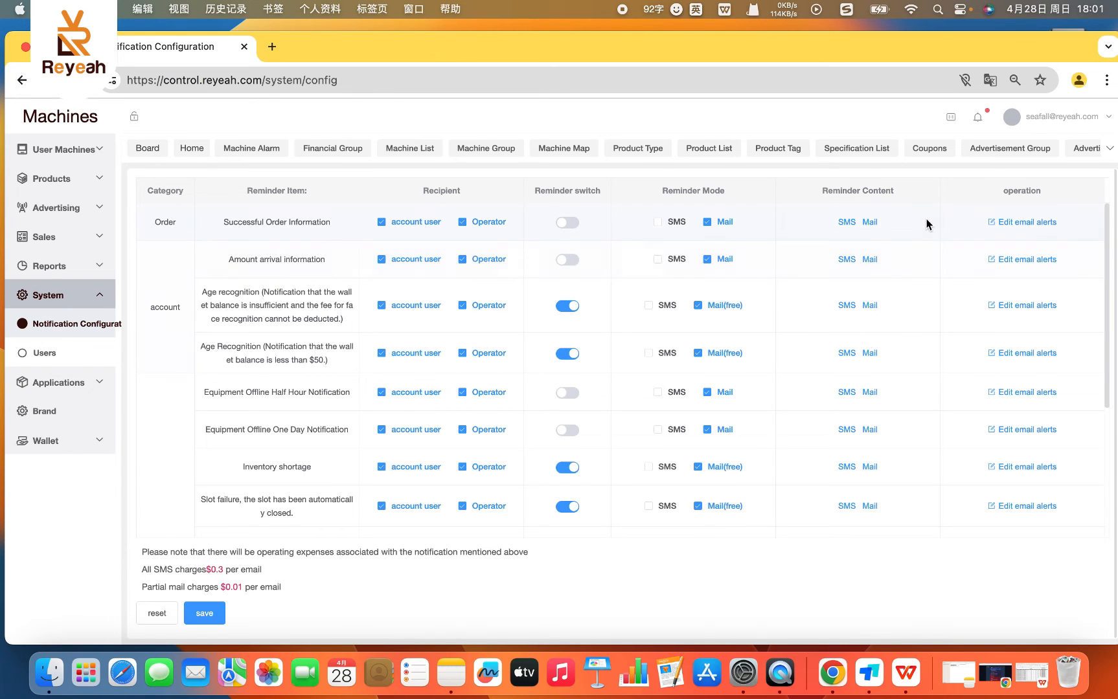
- Examine the reminder items in the notification table, including their recipients, reminder switches, SMS and mail modes, and email alert editing options
{"action": "scroll", "coordinate": [710, 282], "scroll_direction": "down", "scroll_amount": 3}
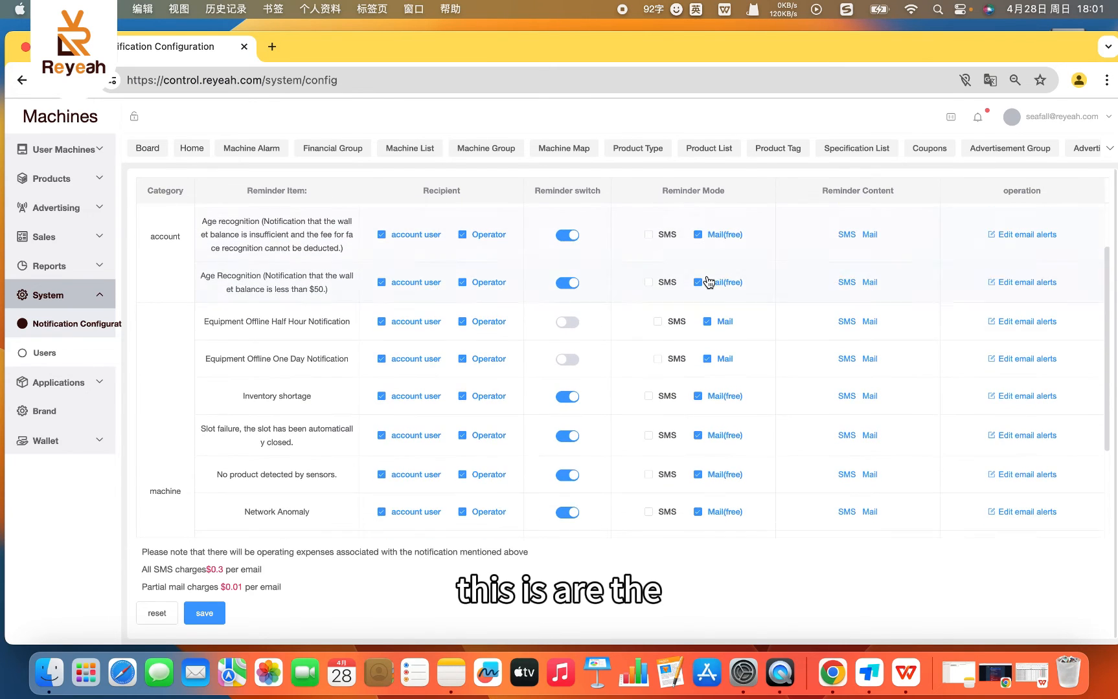
{"action": "scroll", "coordinate": [708, 275], "scroll_direction": "down", "scroll_amount": 1}
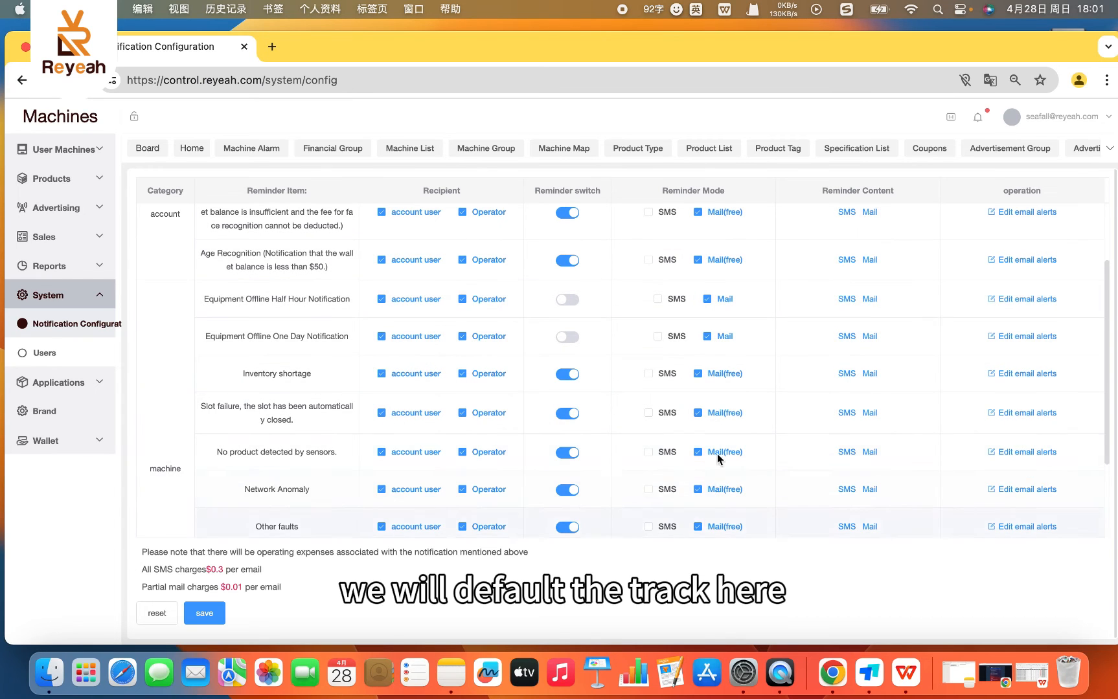
{"action": "scroll", "coordinate": [703, 302], "scroll_direction": "down", "scroll_amount": 1}
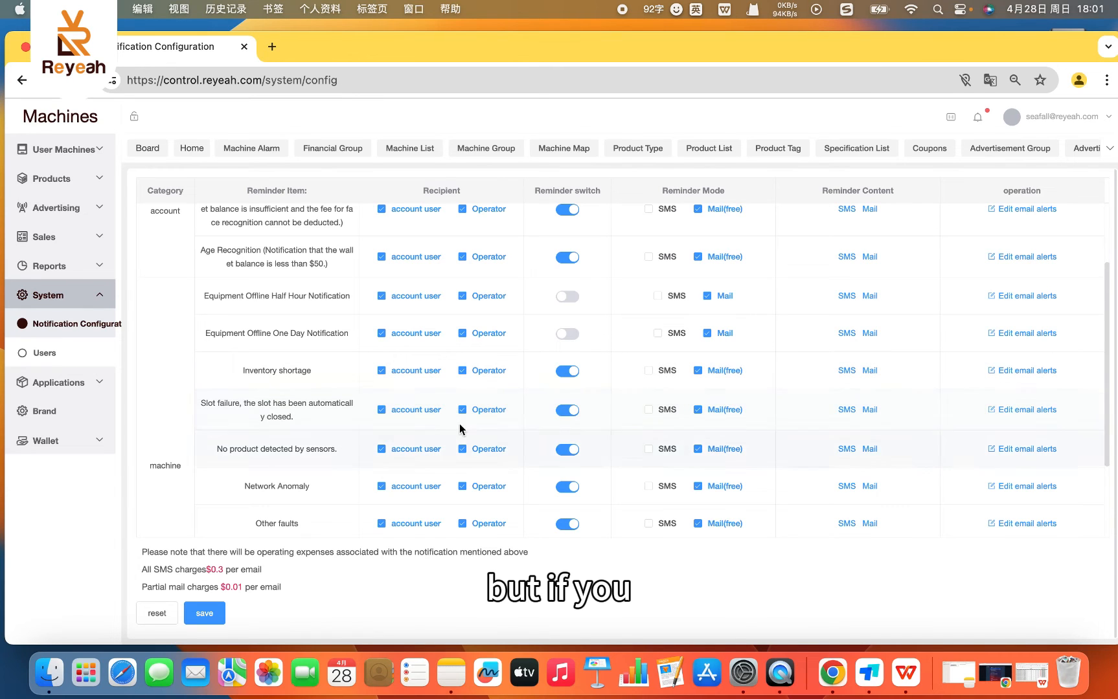
{"action": "scroll", "coordinate": [708, 370], "scroll_direction": "down", "scroll_amount": 1}
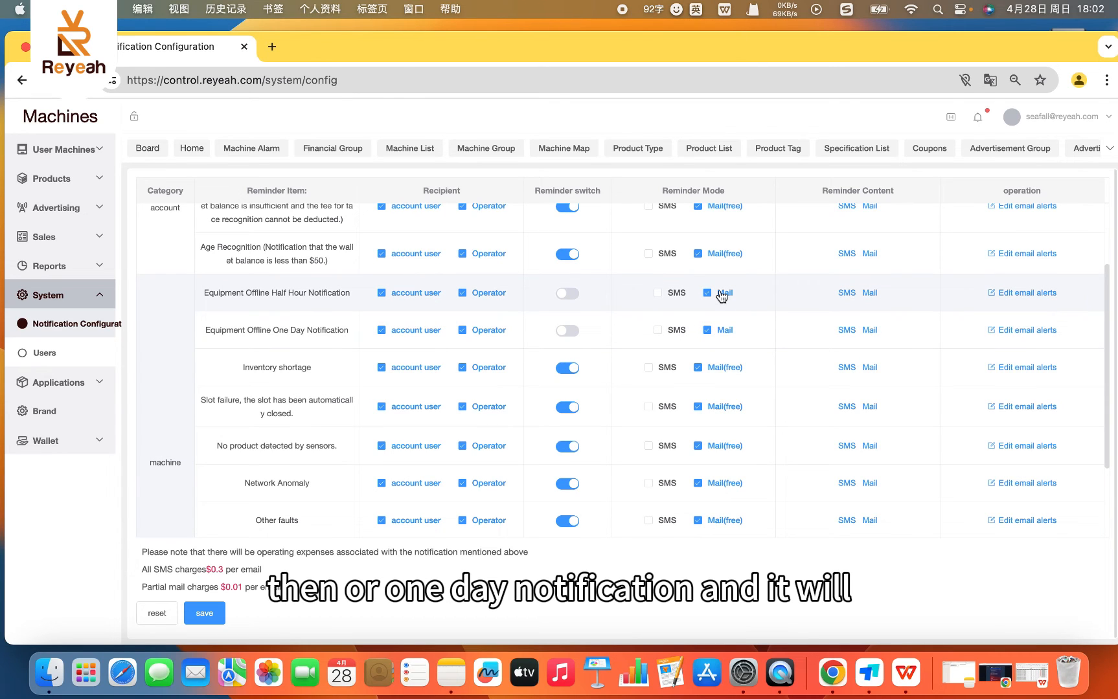
{"action": "scroll", "coordinate": [656, 423], "scroll_direction": "up", "scroll_amount": 1}
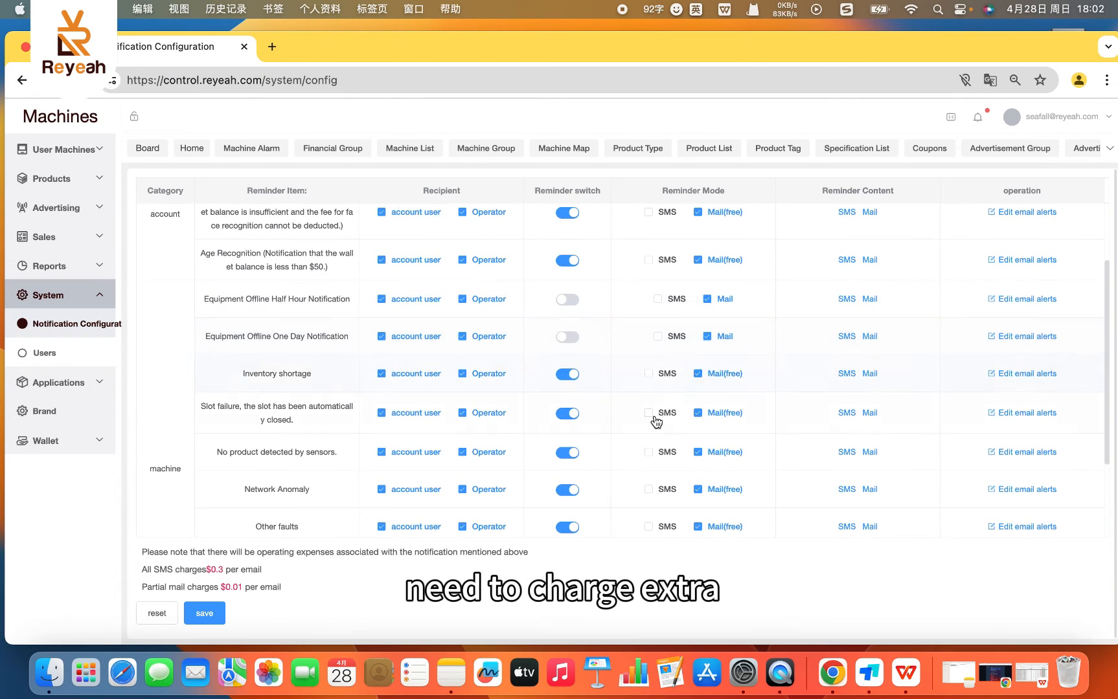
{"action": "scroll", "coordinate": [656, 422], "scroll_direction": "down", "scroll_amount": 4}
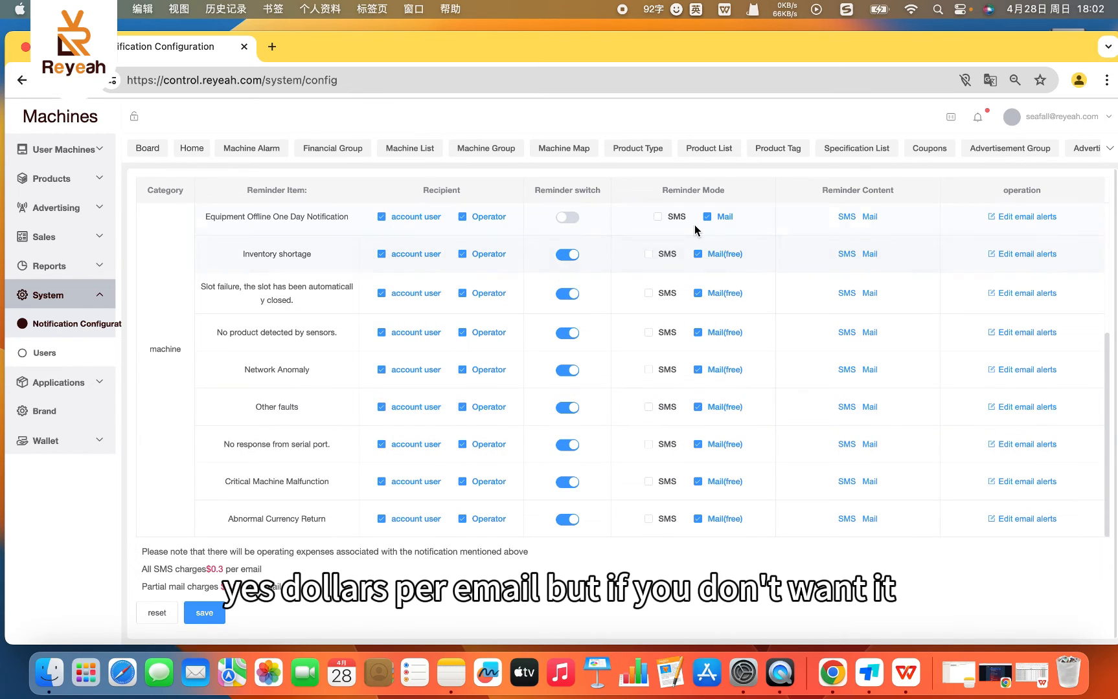
{"action": "scroll", "coordinate": [727, 279], "scroll_direction": "up", "scroll_amount": 1}
{"action": "scroll", "coordinate": [727, 280], "scroll_direction": "up", "scroll_amount": 2}
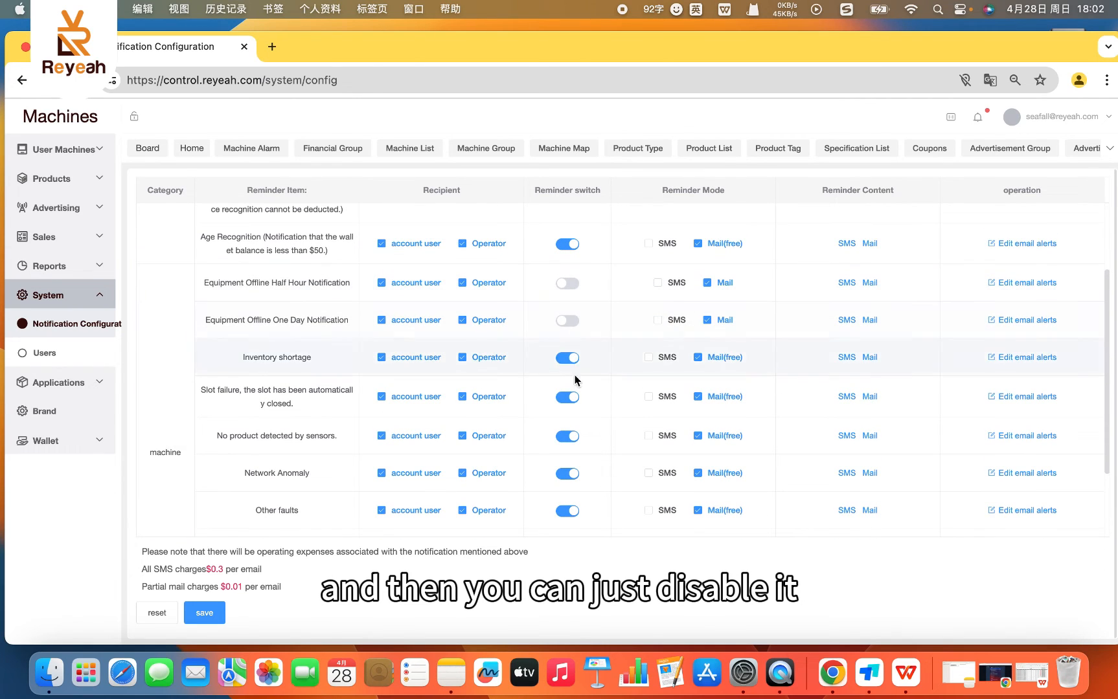
{"action": "scroll", "coordinate": [578, 415], "scroll_direction": "up", "scroll_amount": 1}
{"action": "scroll", "coordinate": [558, 294], "scroll_direction": "down", "scroll_amount": 3}
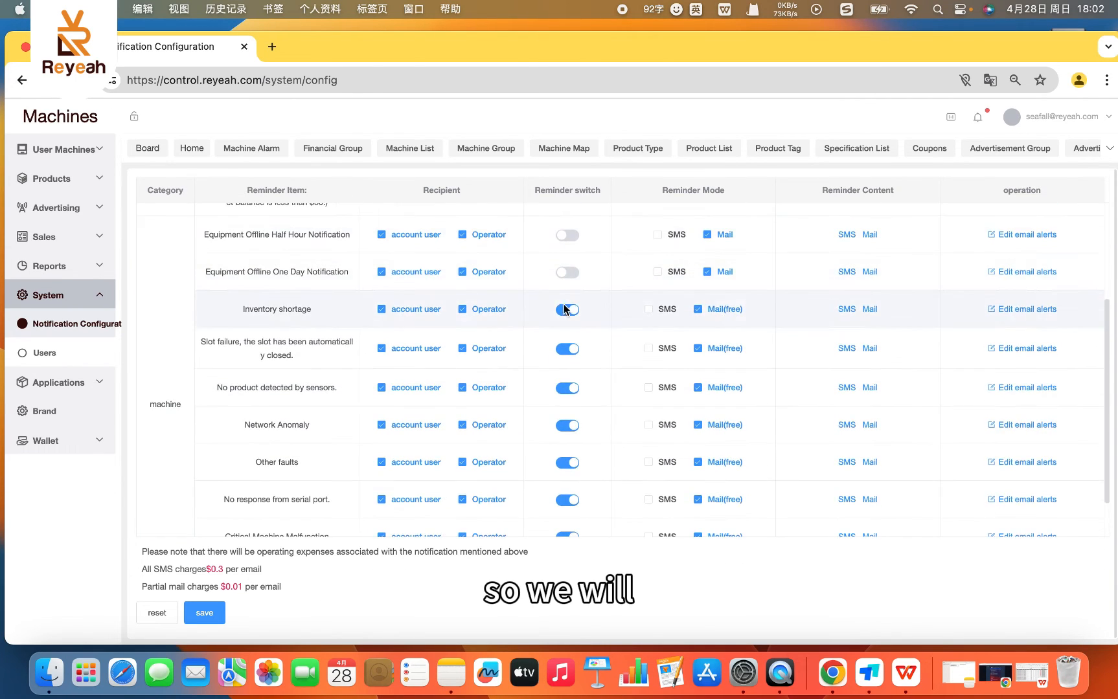
{"action": "scroll", "coordinate": [573, 376], "scroll_direction": "up", "scroll_amount": 1}
{"action": "scroll", "coordinate": [573, 414], "scroll_direction": "down", "scroll_amount": 1}
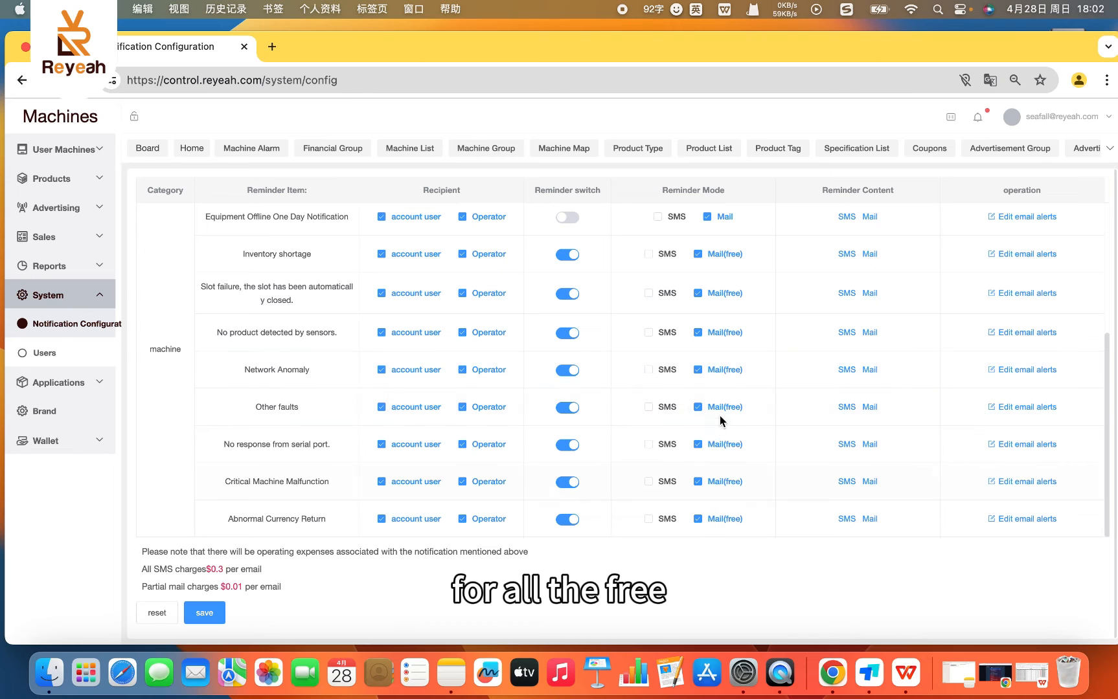
{"action": "scroll", "coordinate": [633, 302], "scroll_direction": "up", "scroll_amount": 1}
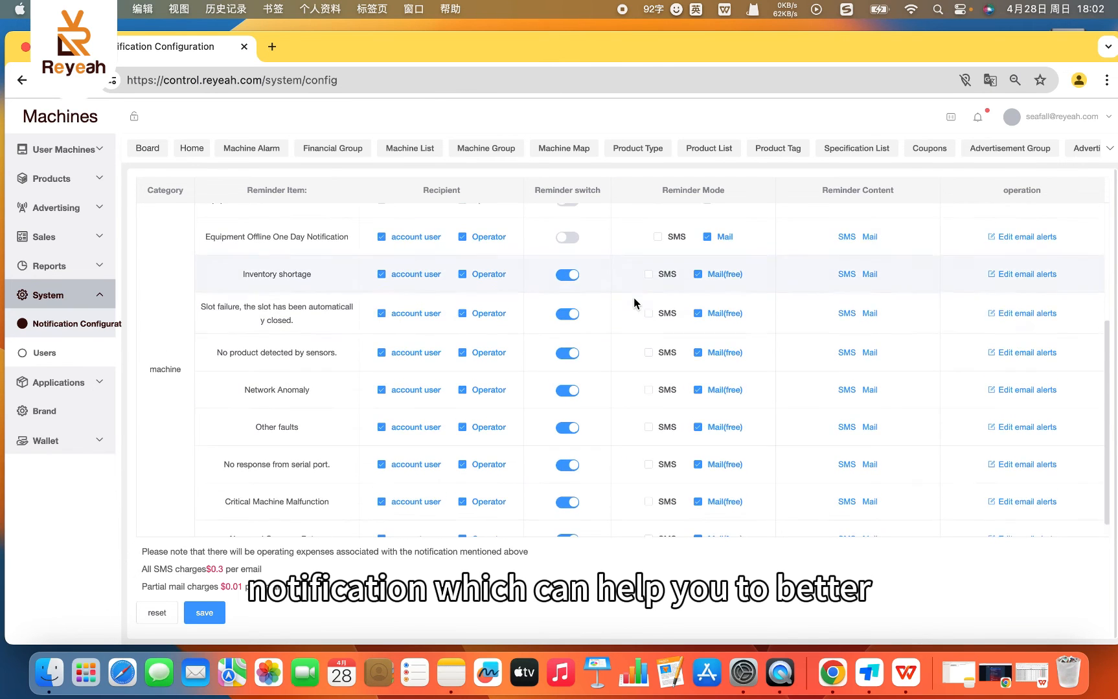
{"action": "scroll", "coordinate": [633, 302], "scroll_direction": "up", "scroll_amount": 5}
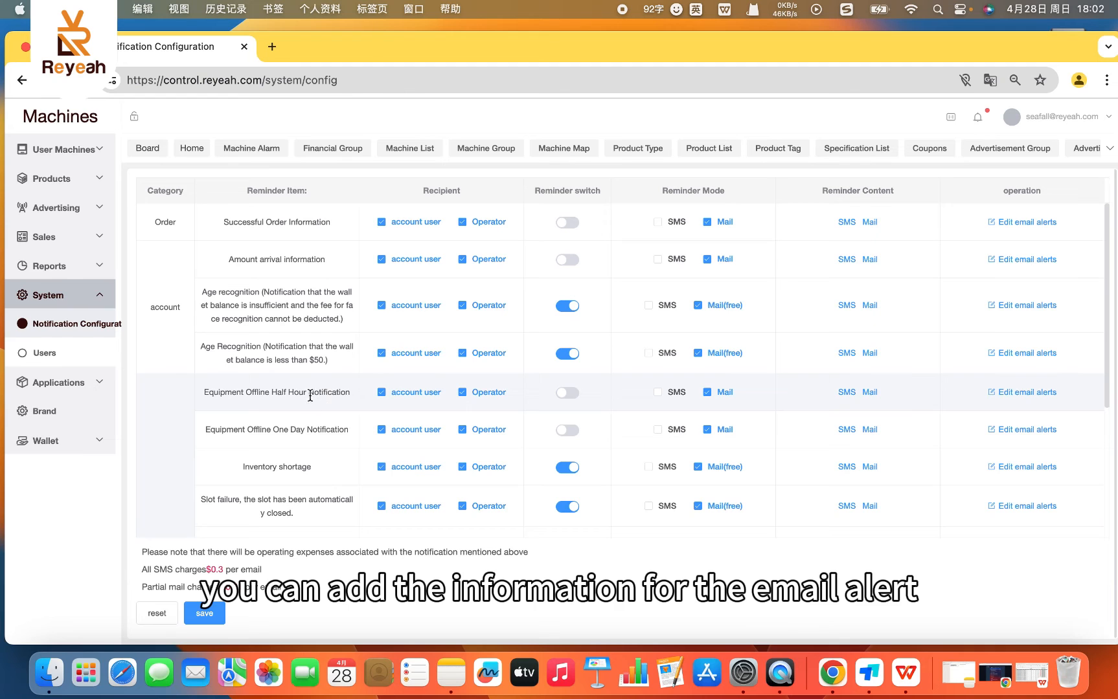
- Open the email alert editor for Successful Order Information and examine its email content
{"action": "left_click", "coordinate": [1001, 224]}
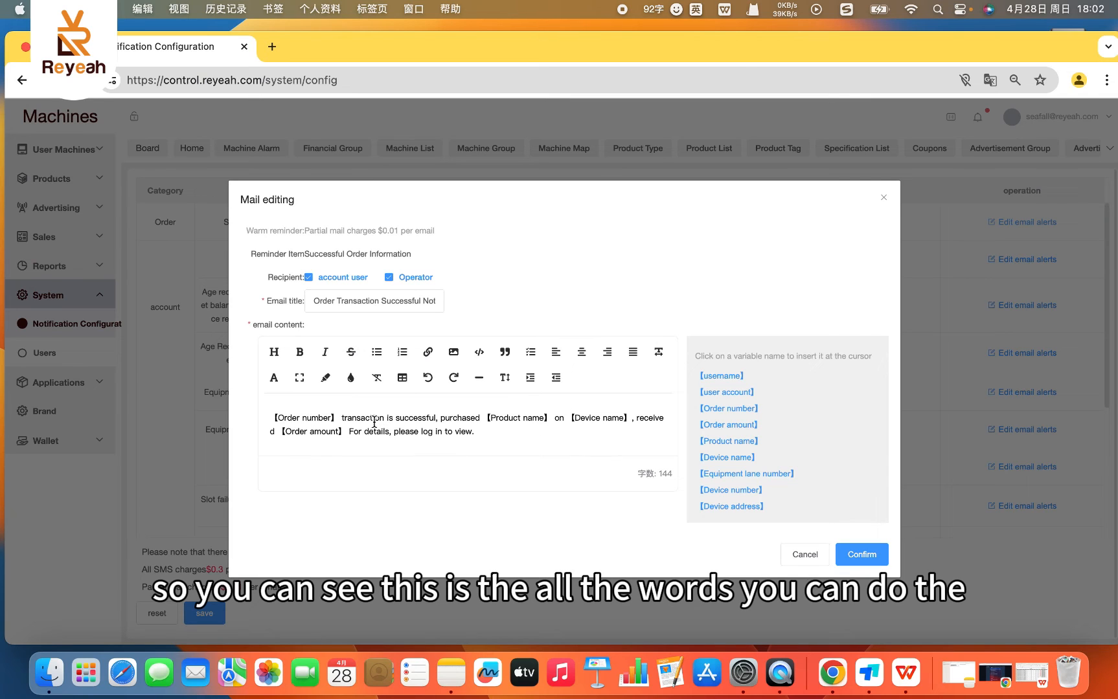
{"action": "left_click_drag", "start_coordinate": [492, 432], "coordinate": [300, 403]}
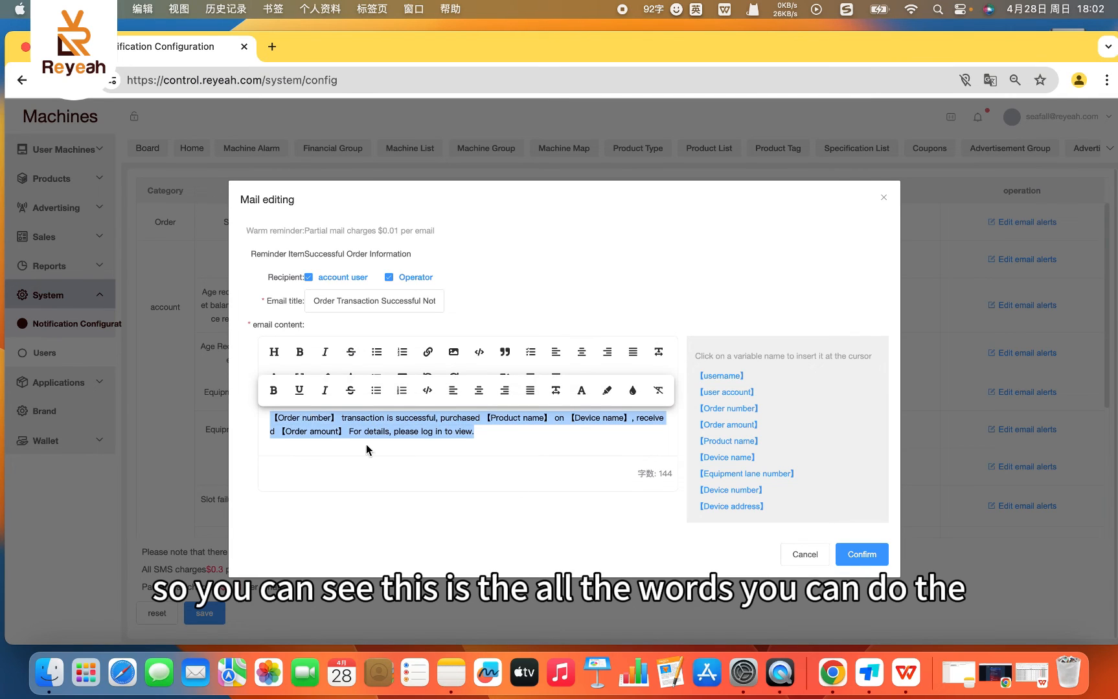
{"action": "left_click", "coordinate": [557, 456]}
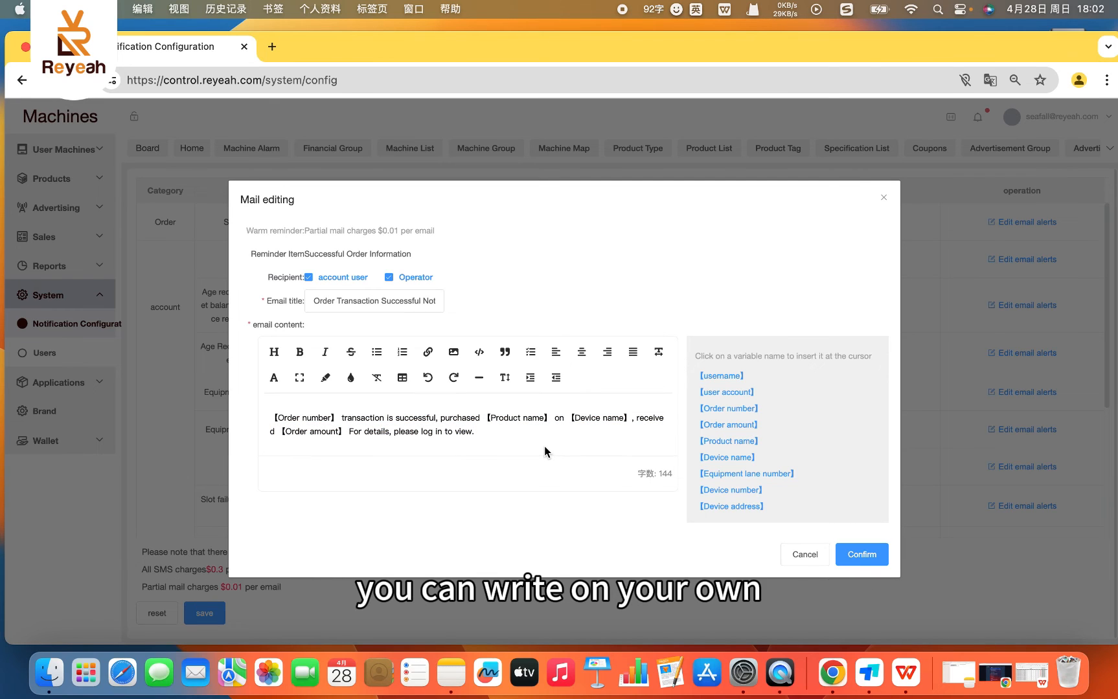
{"action": "double_click", "coordinate": [544, 446]}
{"action": "triple_click", "coordinate": [544, 446]}
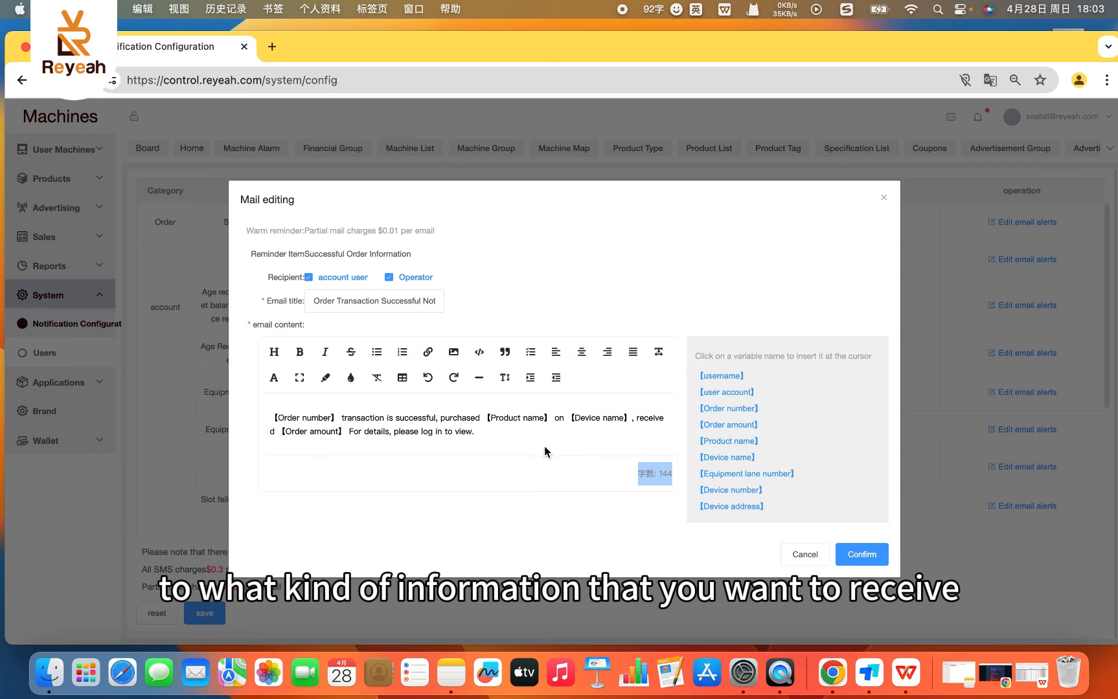
- Try inserting the Order number and Product name variables near the end of the email content and deleting the trailing characters, then cancel the edit
{"action": "left_click", "coordinate": [455, 425]}
{"action": "left_click", "coordinate": [725, 410]}
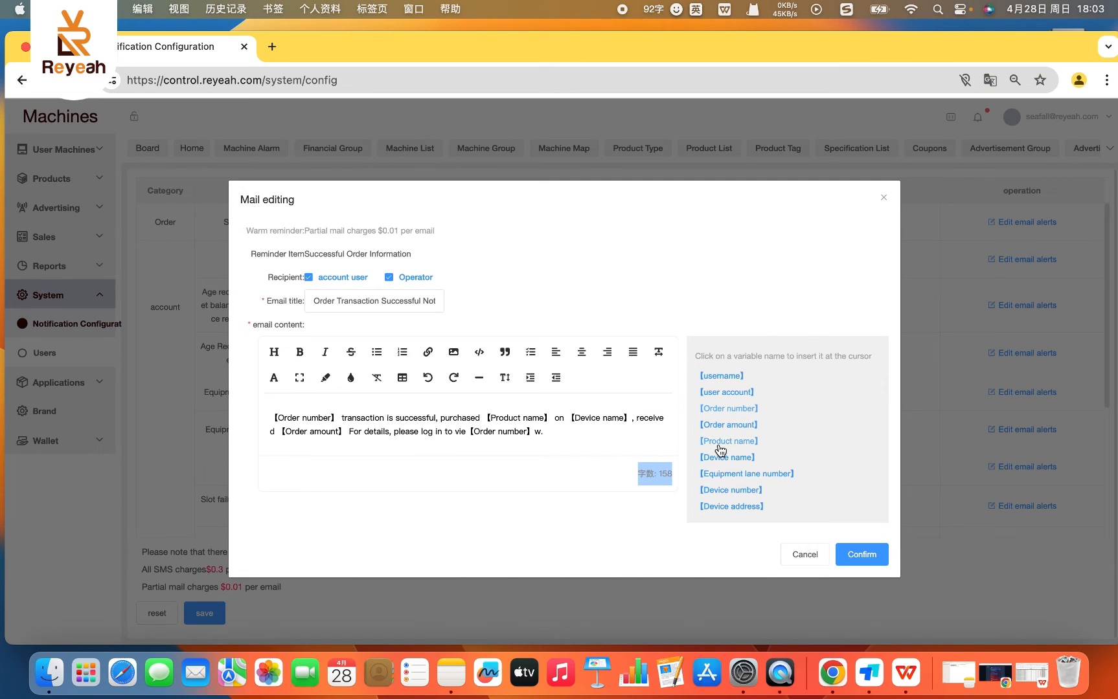
{"action": "left_click", "coordinate": [720, 443]}
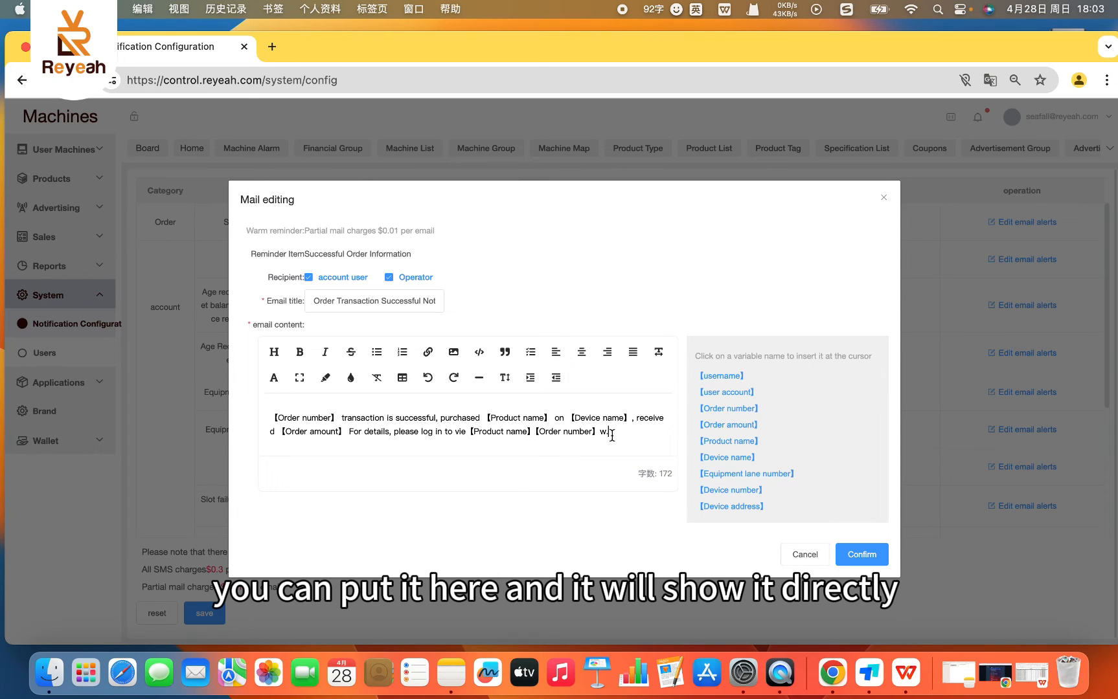
{"action": "key", "text": "BackSpace"}
{"action": "key", "text": "BackSpace"}
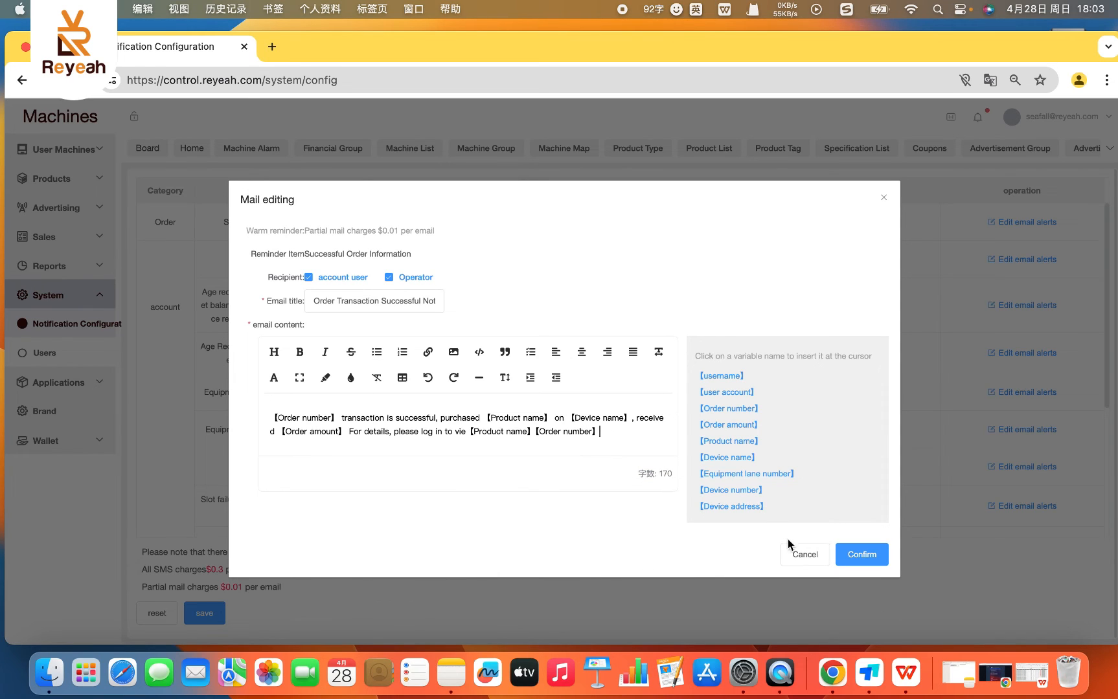
{"action": "left_click", "coordinate": [801, 554]}
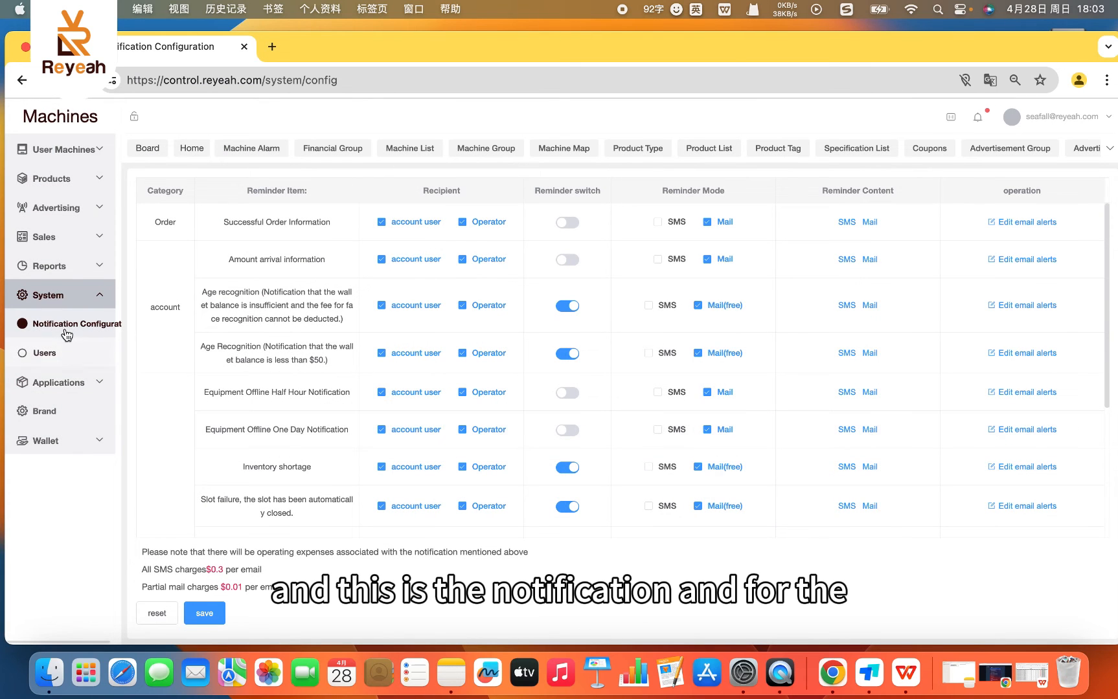
- Open the Users page in the System section, accepting the loss of unsaved data on the notification page
{"action": "left_click", "coordinate": [44, 354]}
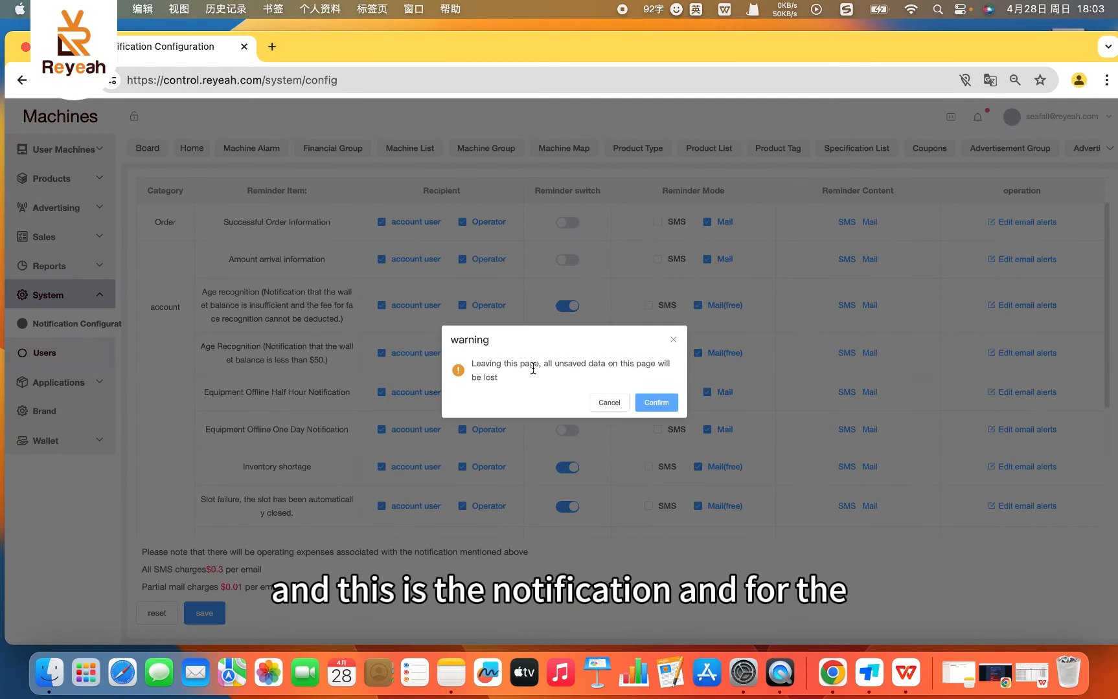
{"action": "left_click", "coordinate": [593, 401]}
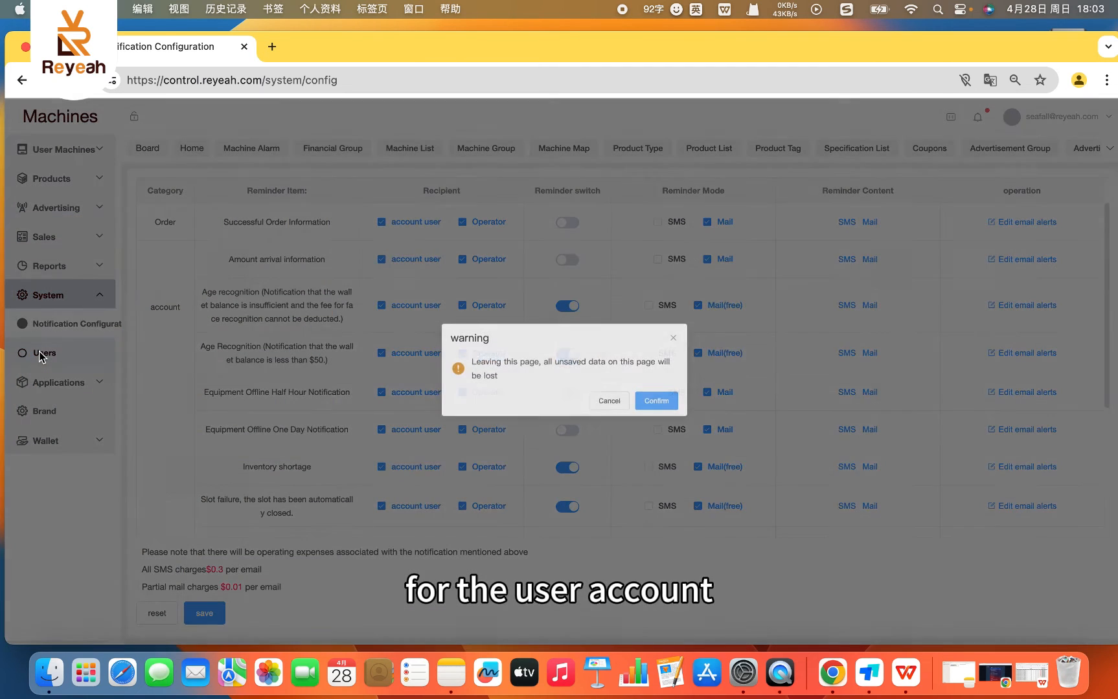
{"action": "left_click", "coordinate": [41, 354]}
{"action": "left_click", "coordinate": [650, 405]}
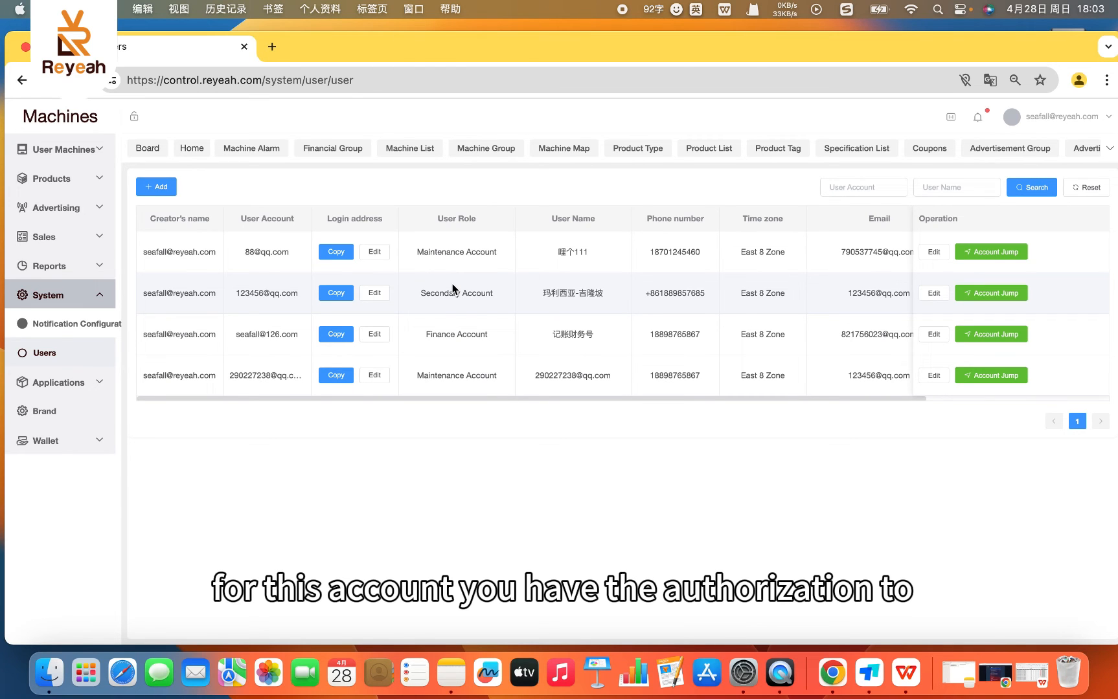
- Inspect the Add user form and the Account Jump prompt of the first listed account, closing both without confirming
{"action": "left_click", "coordinate": [163, 188]}
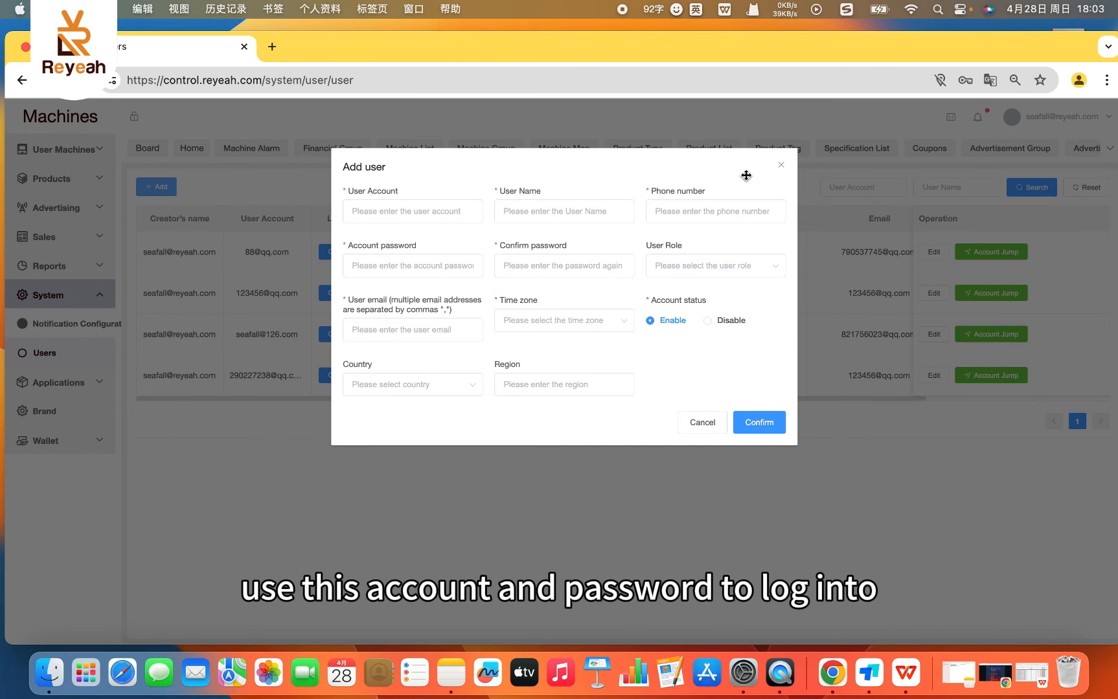
{"action": "left_click", "coordinate": [782, 168]}
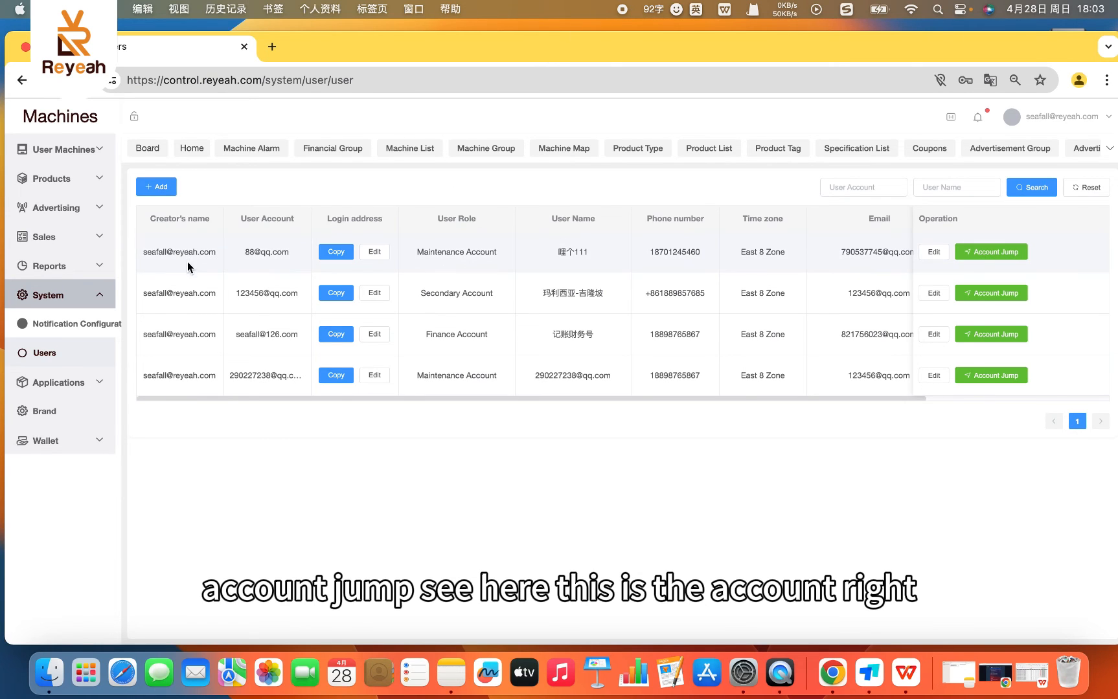
{"action": "left_click", "coordinate": [976, 259]}
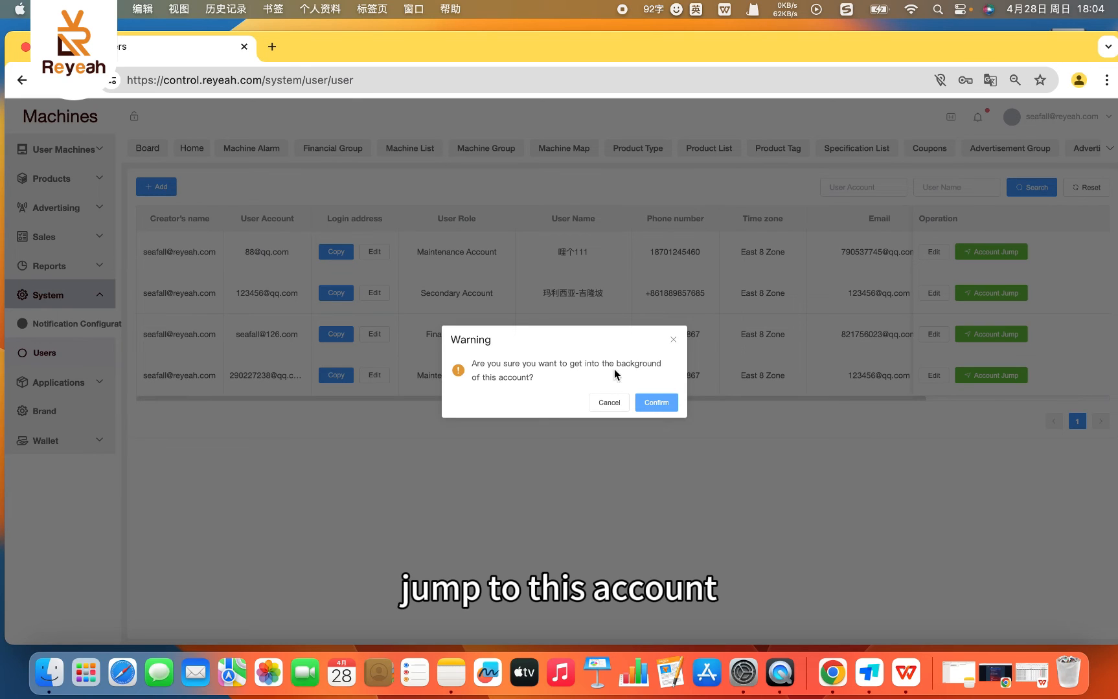
{"action": "left_click", "coordinate": [674, 343]}
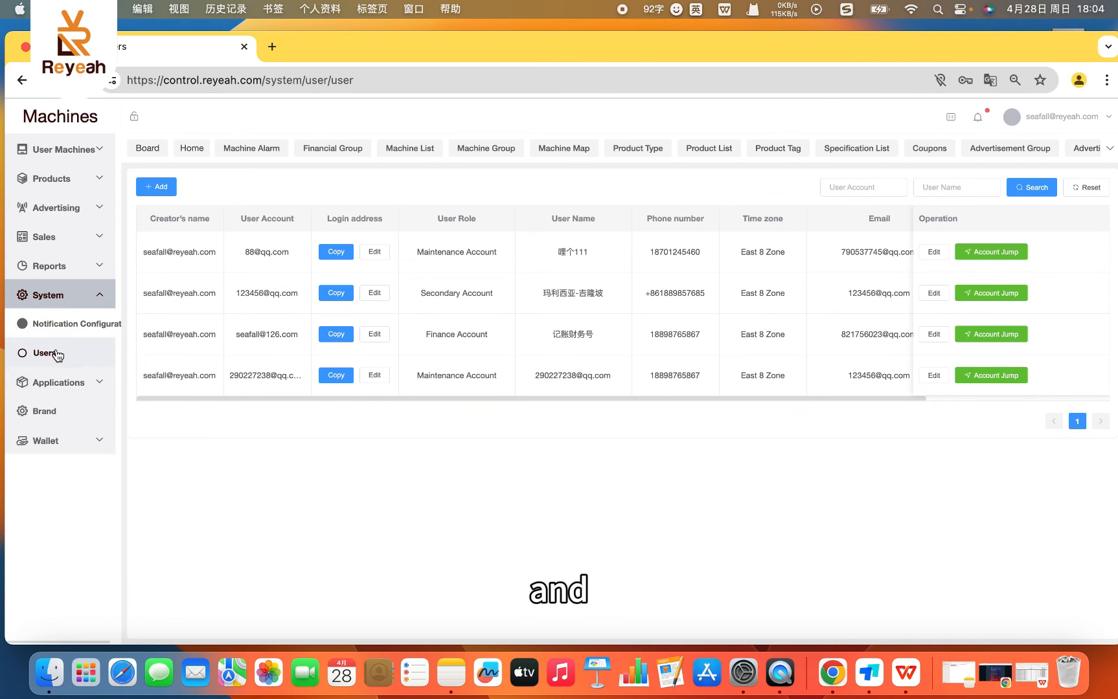
- Review the first account's Account Jump prompt and its Edit user form, leaving both without making changes
{"action": "left_click", "coordinate": [65, 387]}
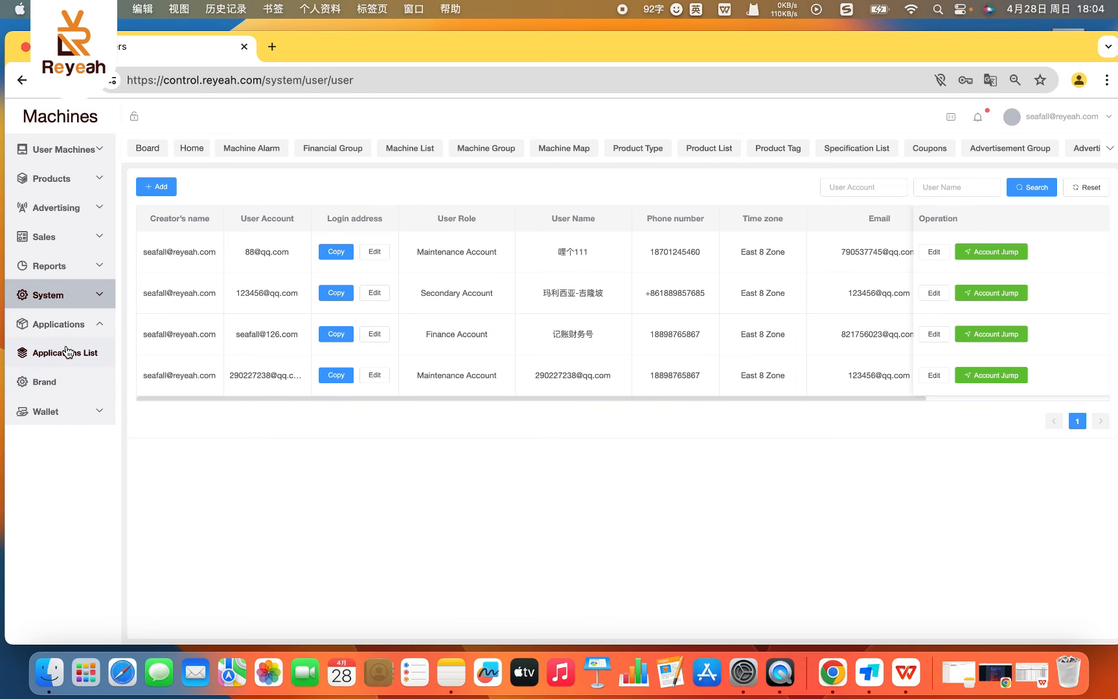
{"action": "left_click", "coordinate": [990, 252]}
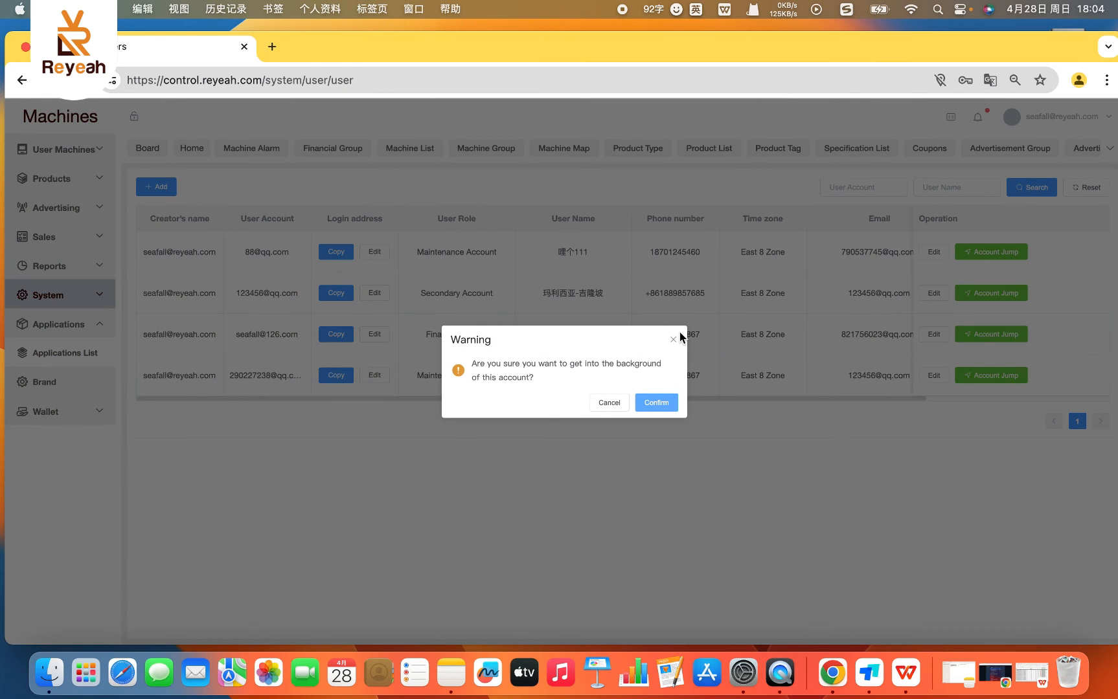
{"action": "left_click", "coordinate": [674, 339]}
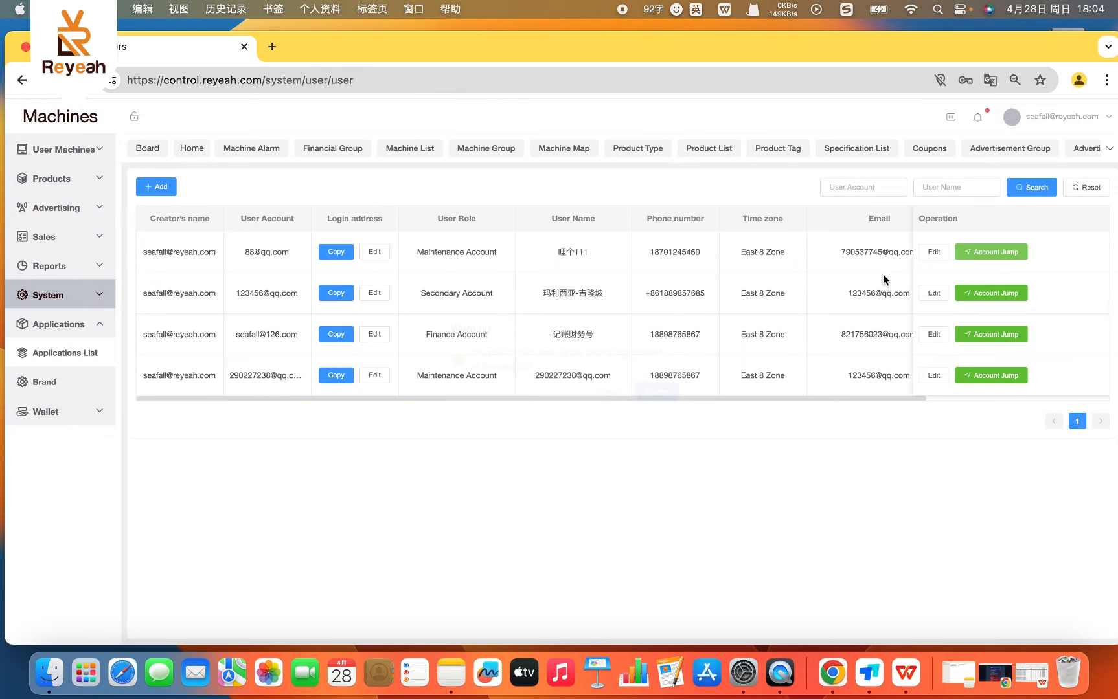
{"action": "left_click", "coordinate": [933, 252]}
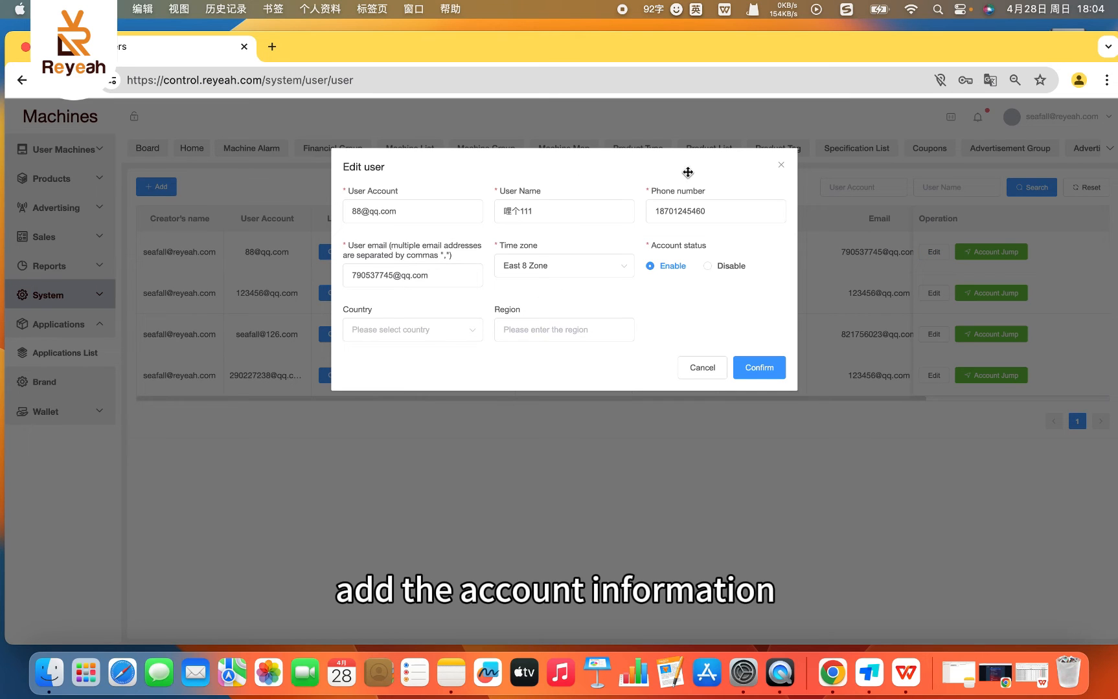
{"action": "left_click", "coordinate": [782, 167]}
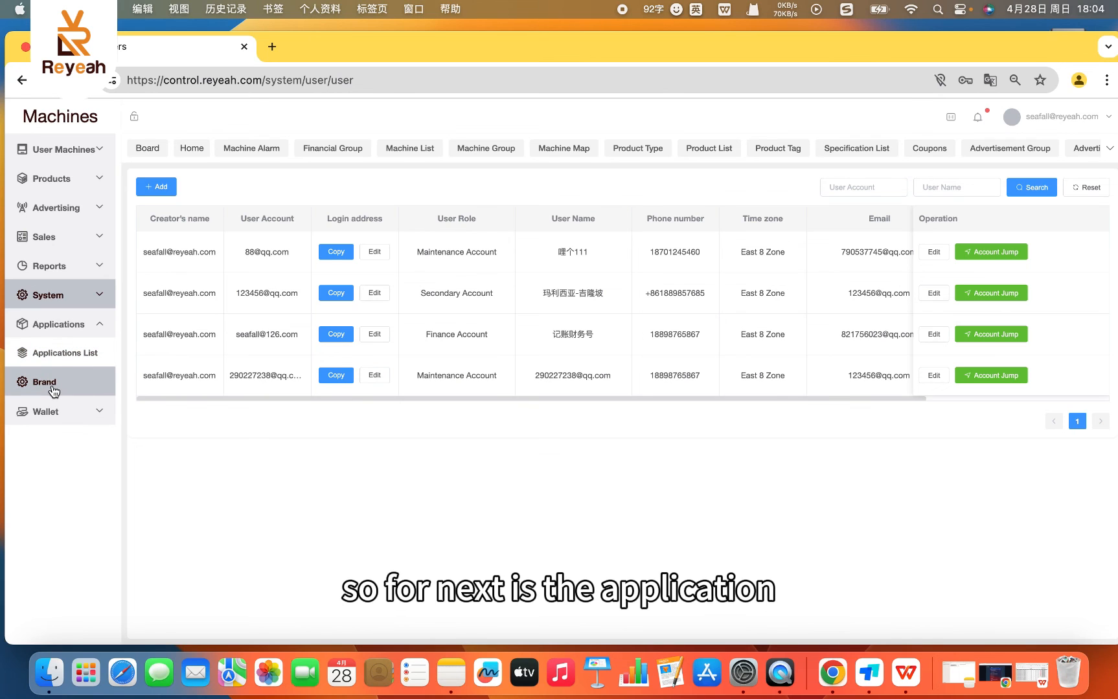
- Open Theme Management from the Applications List and start creating a portrait-screen theme
{"action": "left_click", "coordinate": [57, 353]}
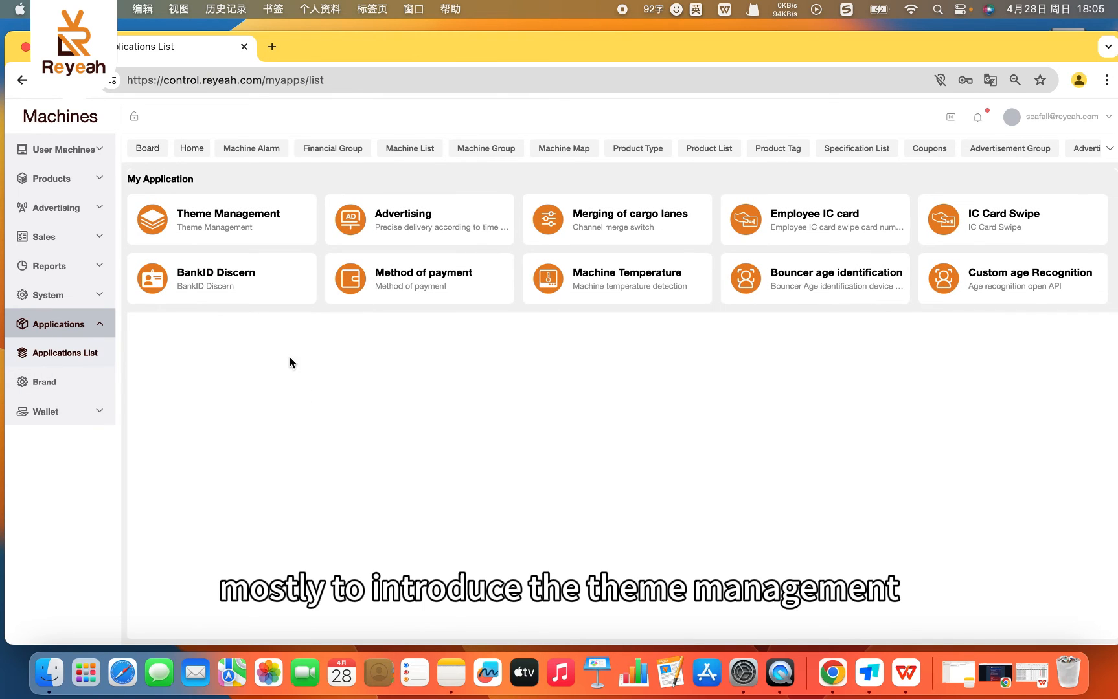
{"action": "left_click", "coordinate": [229, 222]}
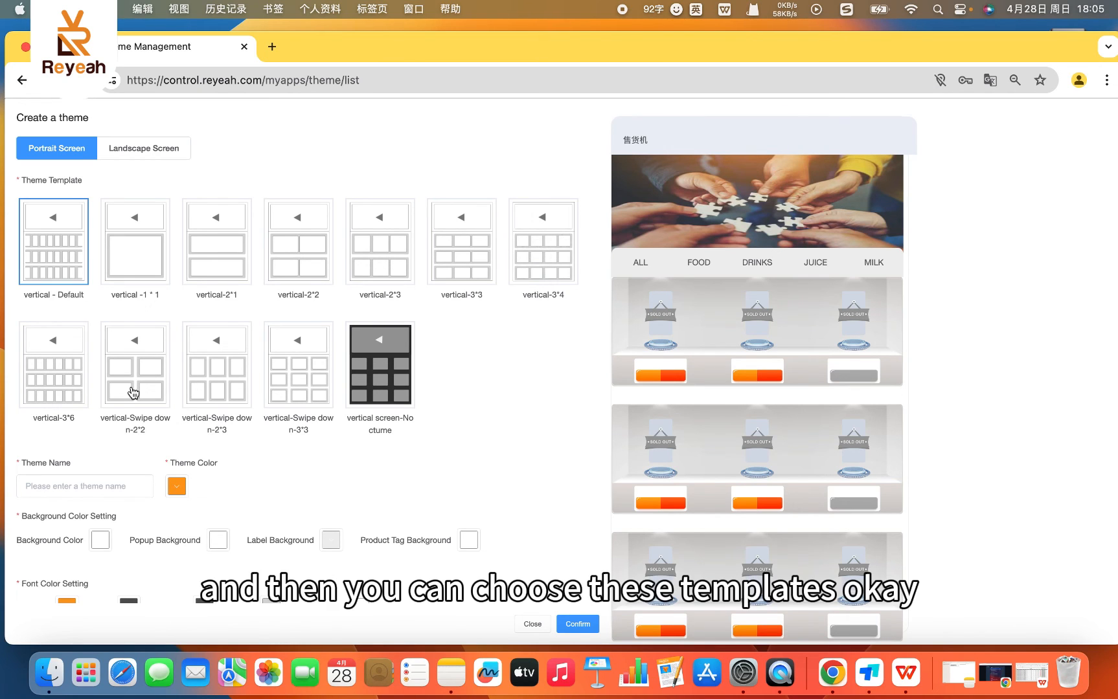
- Try switching the new theme to the vertical-Swipe down-2*2 template and dismiss the switch
{"action": "left_click", "coordinate": [134, 393]}
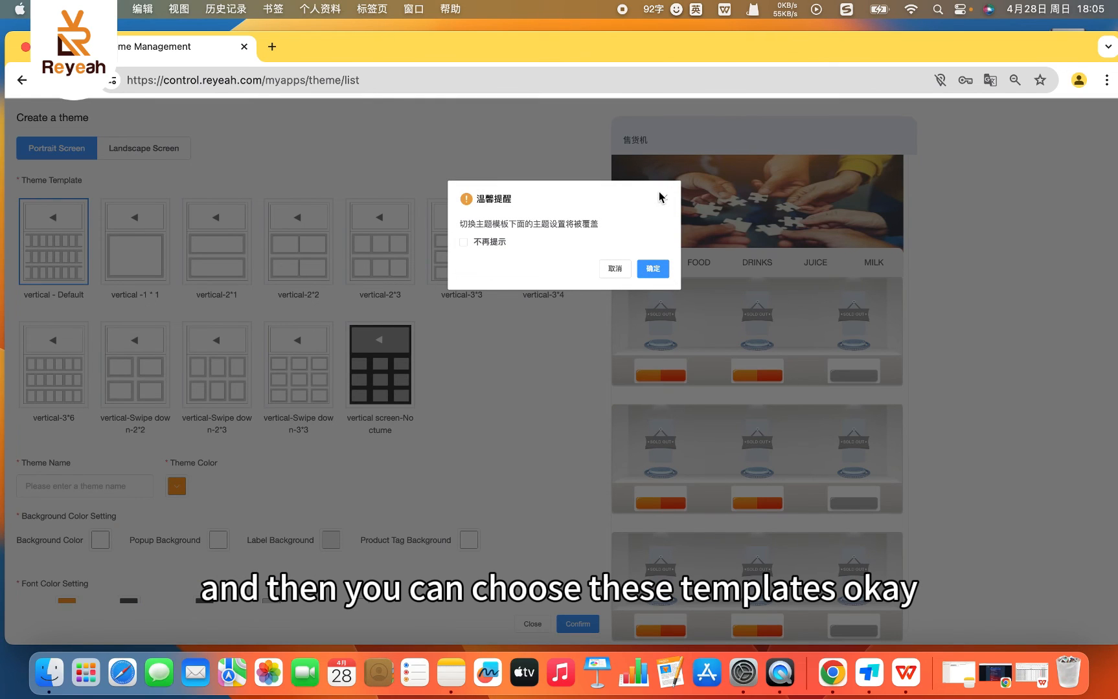
{"action": "left_click", "coordinate": [664, 201]}
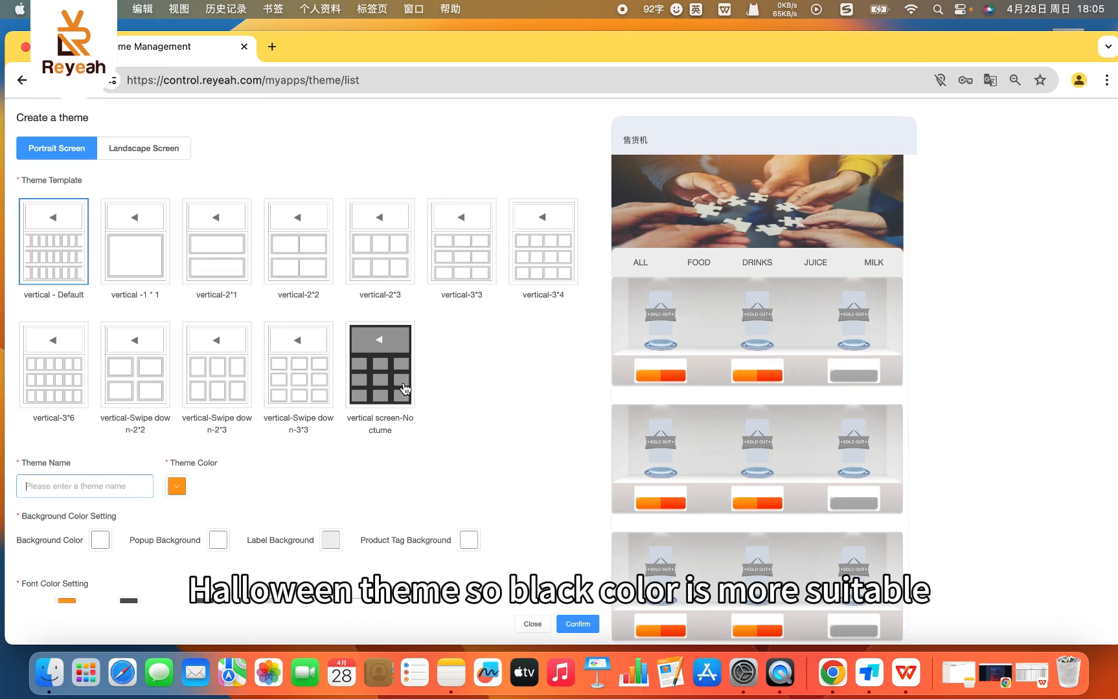
{"action": "left_click", "coordinate": [245, 503]}
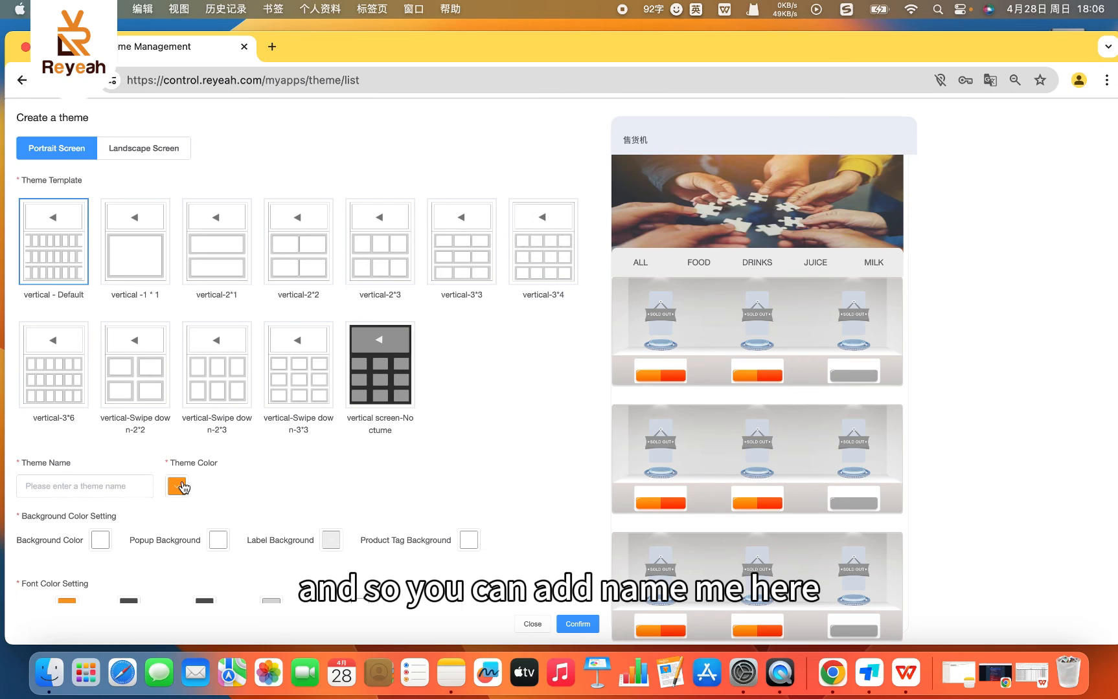
- Set the new theme's Theme Color to the near-black #090908
{"action": "left_click", "coordinate": [177, 487]}
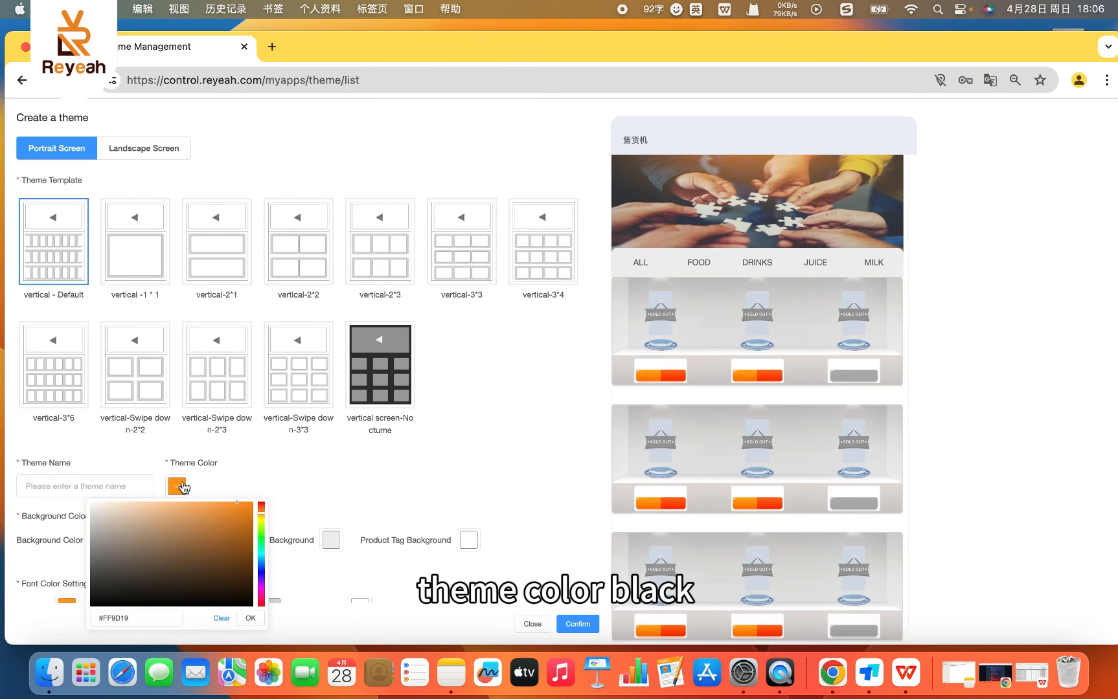
{"action": "left_click", "coordinate": [110, 599]}
{"action": "left_click", "coordinate": [324, 501]}
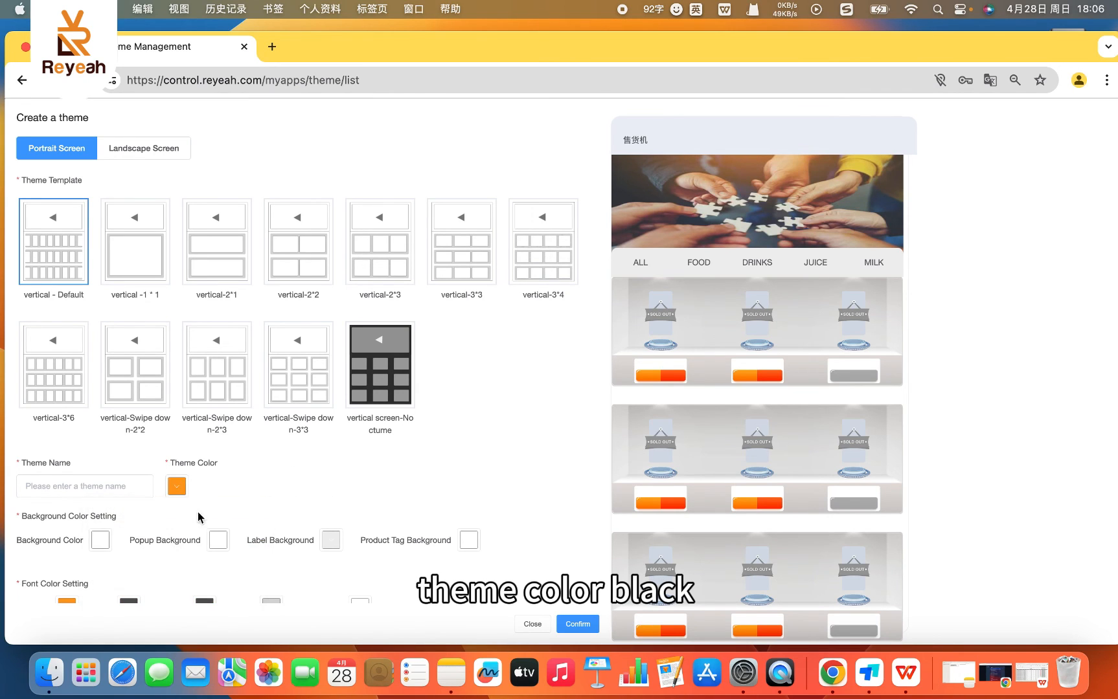
{"action": "left_click", "coordinate": [173, 488]}
{"action": "left_click", "coordinate": [114, 590]}
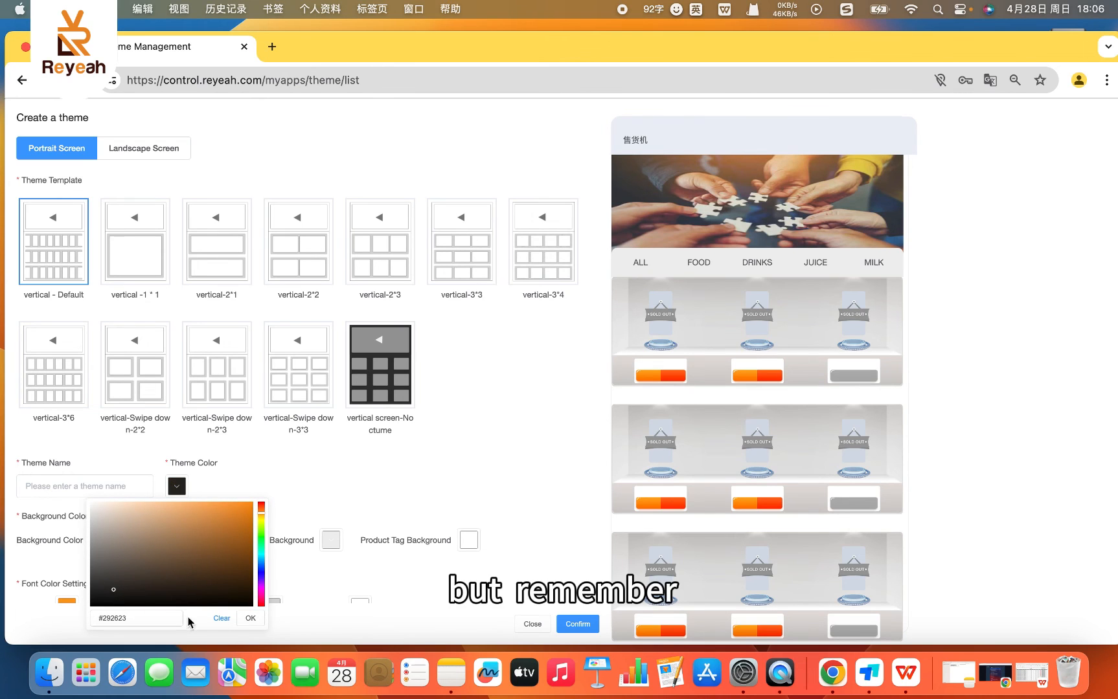
{"action": "left_click", "coordinate": [106, 603]}
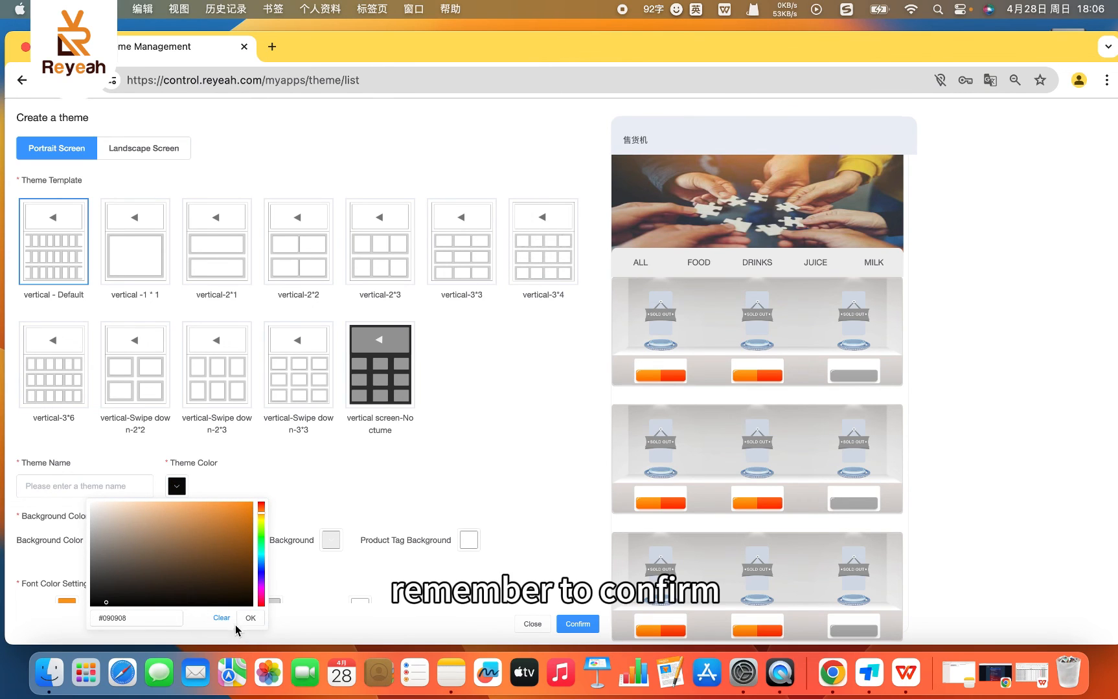
{"action": "left_click", "coordinate": [250, 619]}
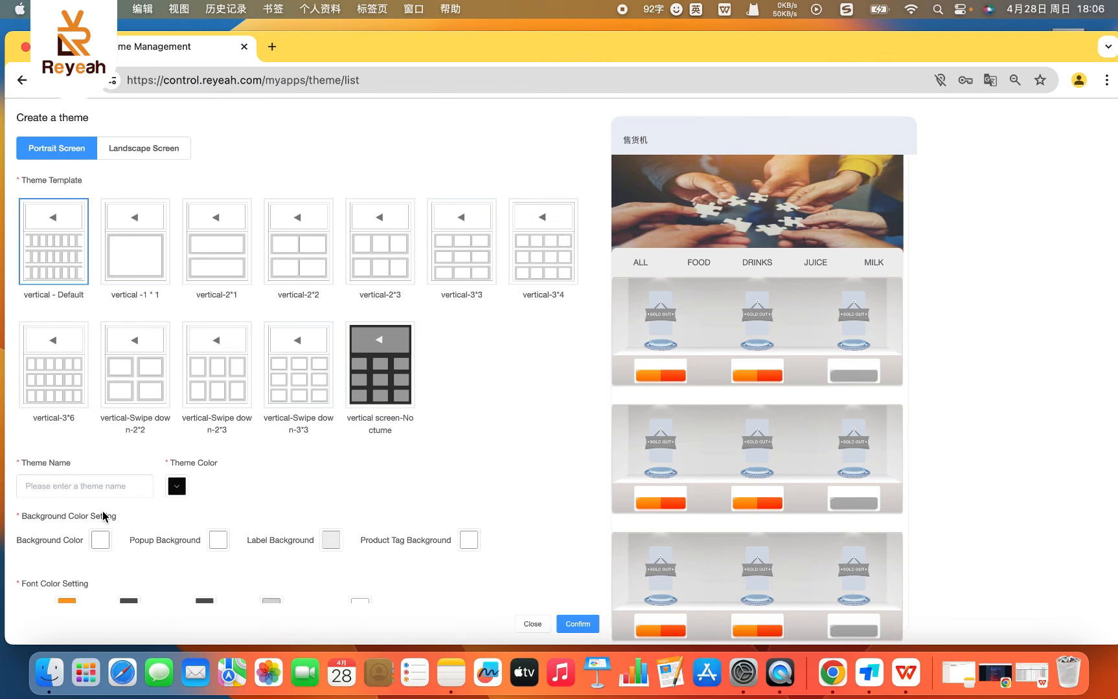
- Try #CD6F6F as the theme's Background Color without applying it, and look over the font color and product display settings
{"action": "scroll", "coordinate": [107, 511], "scroll_direction": "down", "scroll_amount": 3}
{"action": "scroll", "coordinate": [188, 554], "scroll_direction": "down", "scroll_amount": 8}
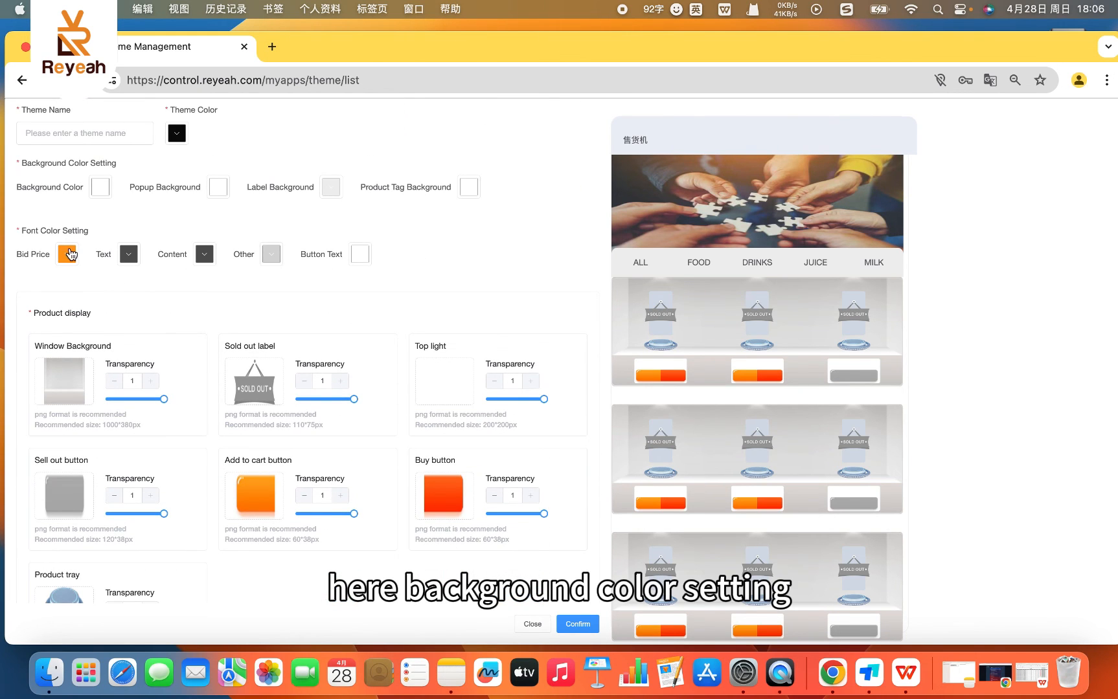
{"action": "left_click", "coordinate": [99, 189]}
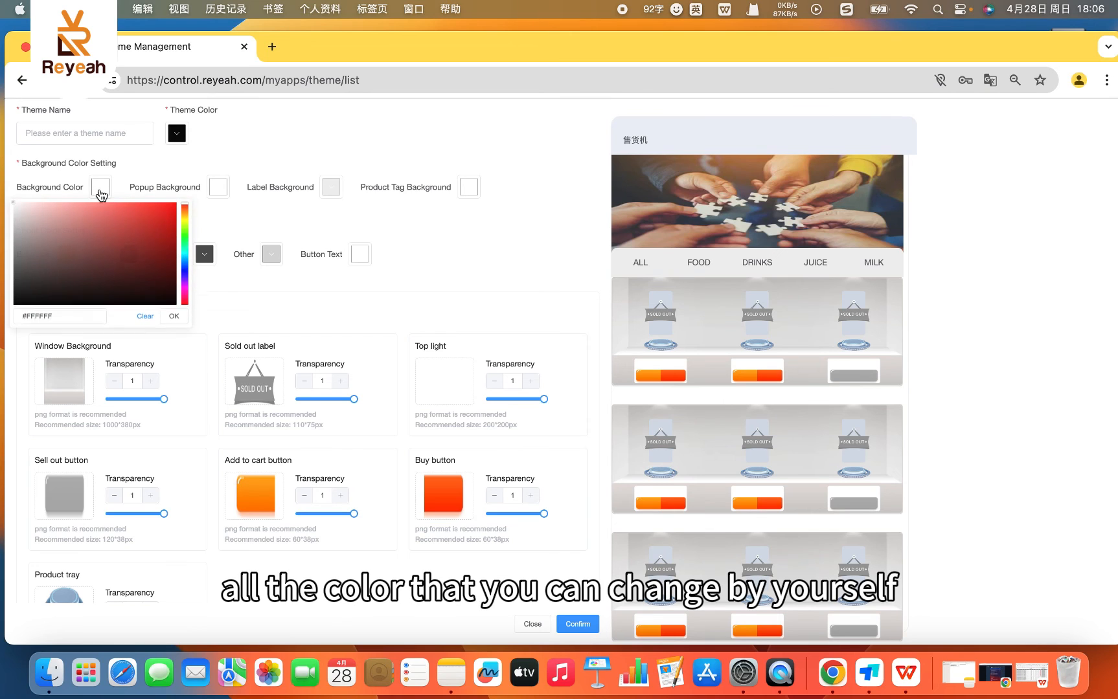
{"action": "left_click", "coordinate": [89, 224]}
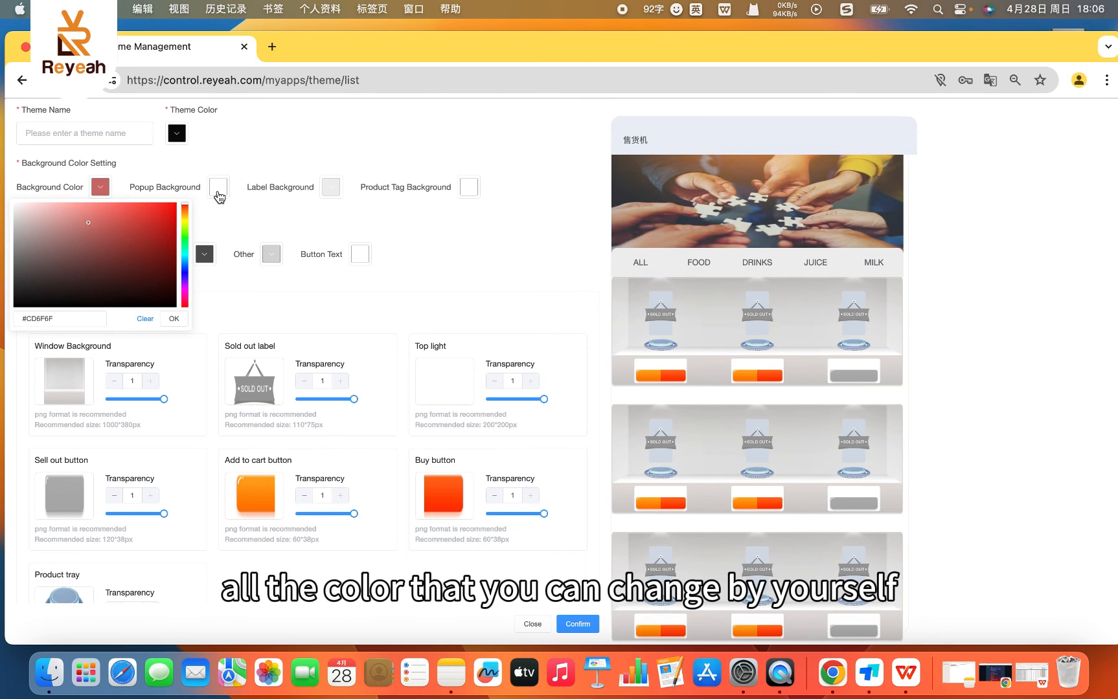
{"action": "left_click", "coordinate": [233, 218]}
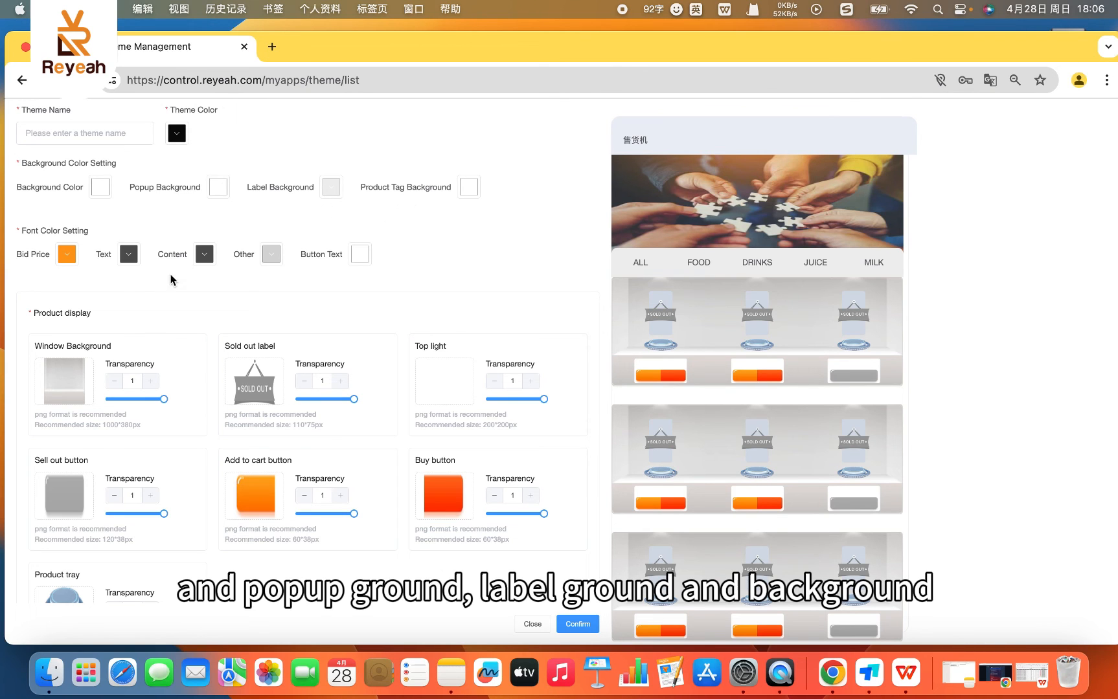
{"action": "scroll", "coordinate": [223, 418], "scroll_direction": "up", "scroll_amount": 1}
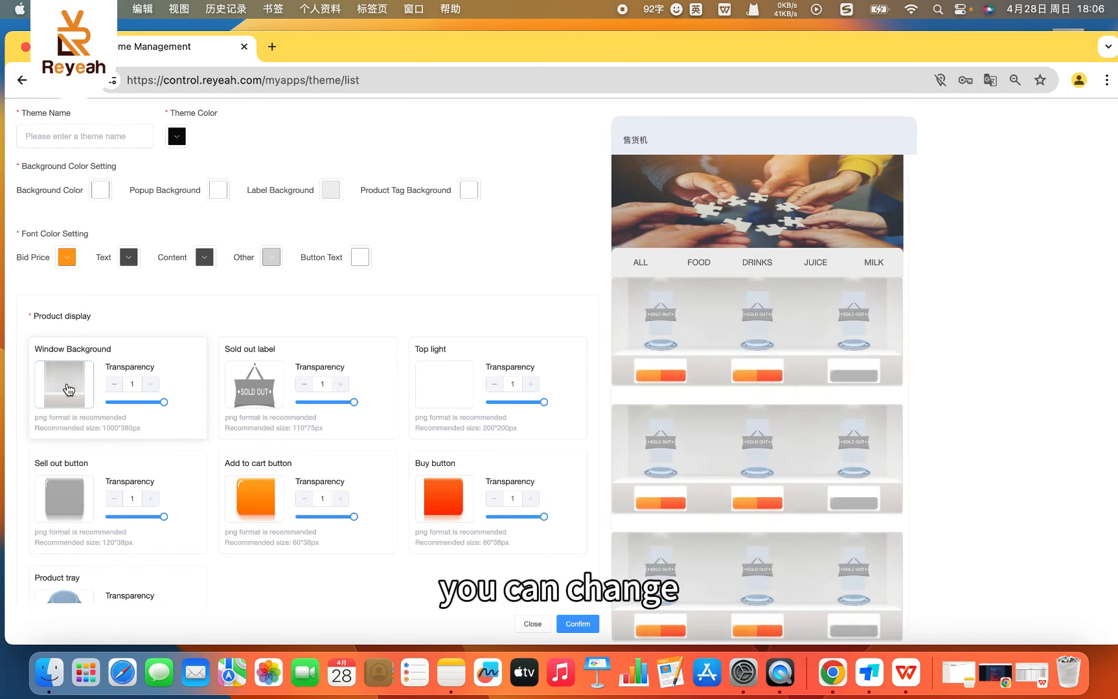
- Try a Window Background transparency of 0.86 in the new theme's product display settings
{"action": "mouse_move", "coordinate": [172, 401]}
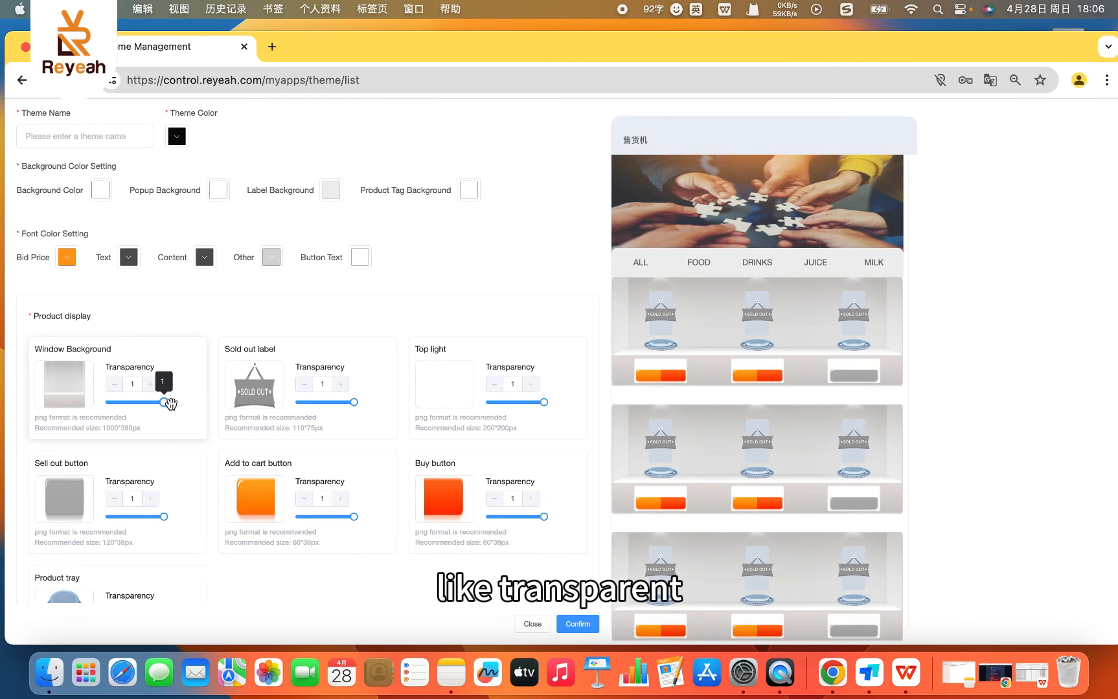
{"action": "mouse_move", "coordinate": [166, 403]}
{"action": "left_mouse_down"}
{"action": "mouse_move", "coordinate": [129, 402]}
{"action": "mouse_move", "coordinate": [207, 410]}
{"action": "mouse_move", "coordinate": [117, 402]}
{"action": "mouse_move", "coordinate": [113, 418]}
{"action": "mouse_move", "coordinate": [163, 419]}
{"action": "left_mouse_up"}
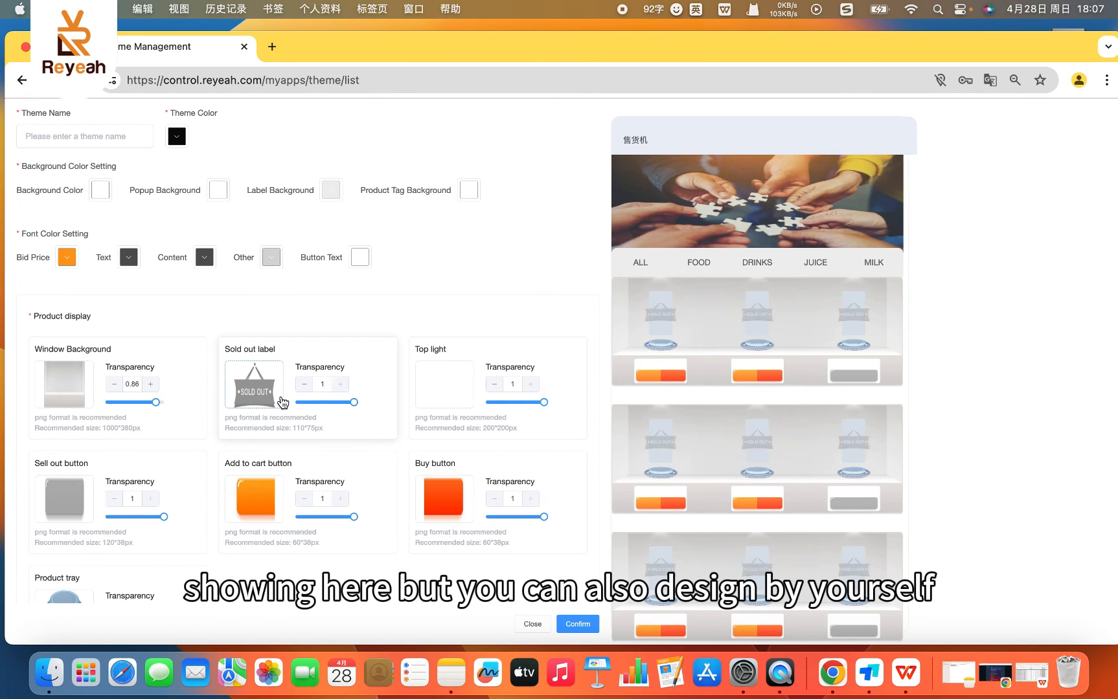
{"action": "scroll", "coordinate": [512, 434], "scroll_direction": "up", "scroll_amount": 1}
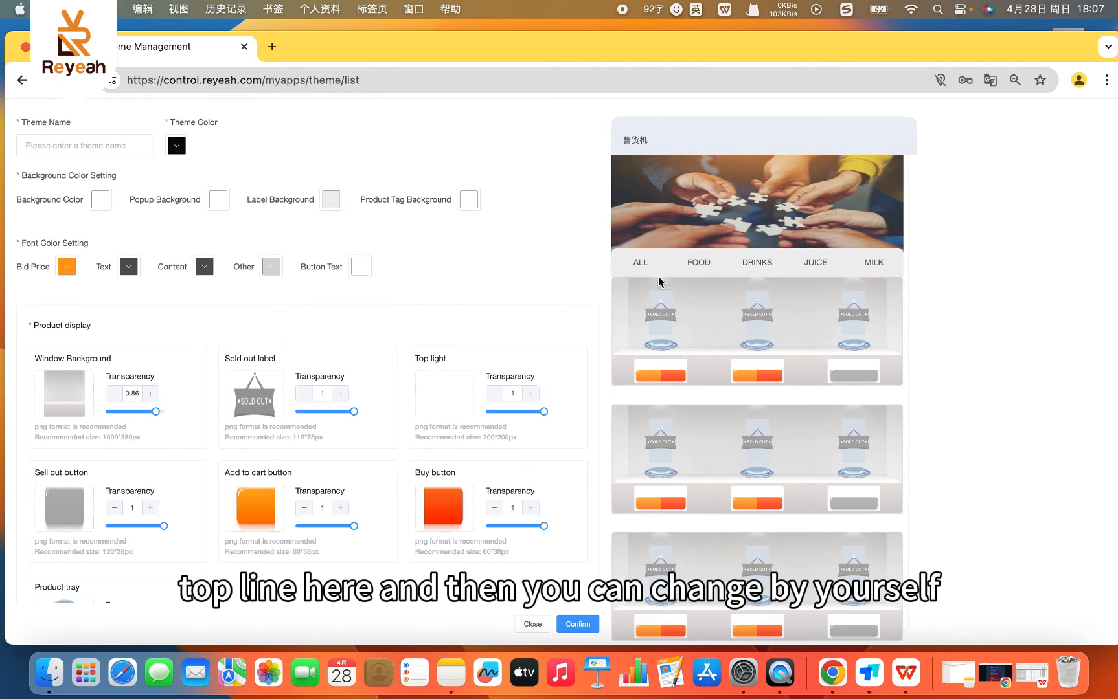
{"action": "scroll", "coordinate": [397, 347], "scroll_direction": "up", "scroll_amount": 5}
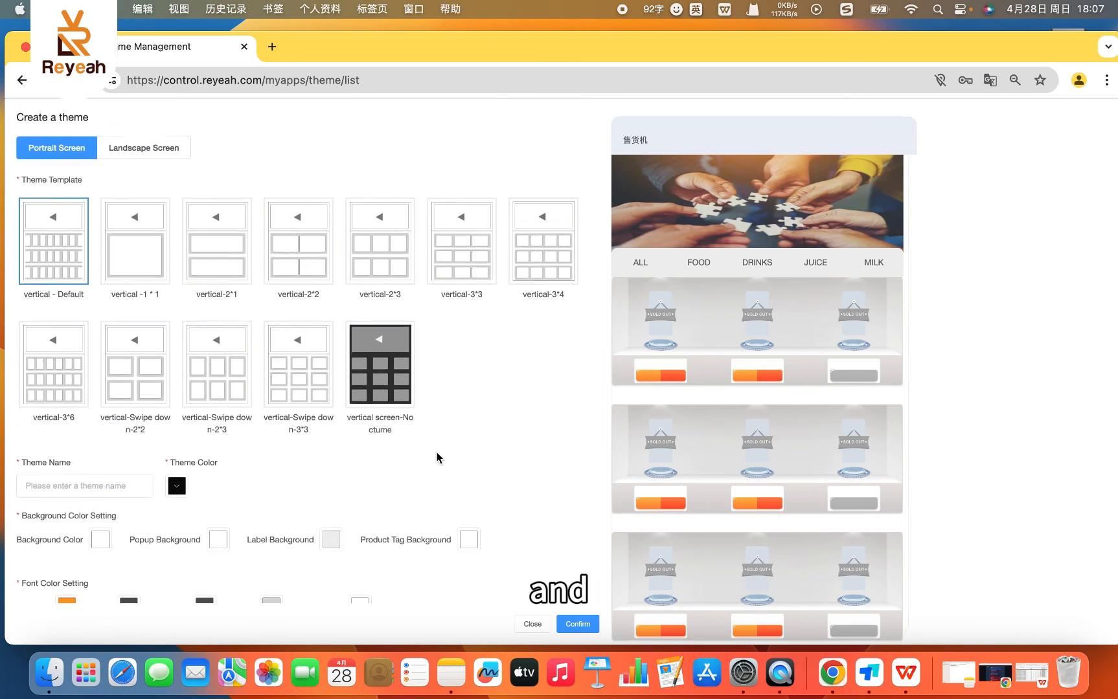
- Examine the new theme's shopping cart and payment page settings, including the button backgrounds, icons and payment GIFs
{"action": "scroll", "coordinate": [439, 457], "scroll_direction": "down", "scroll_amount": 10}
{"action": "scroll", "coordinate": [219, 489], "scroll_direction": "down", "scroll_amount": 3}
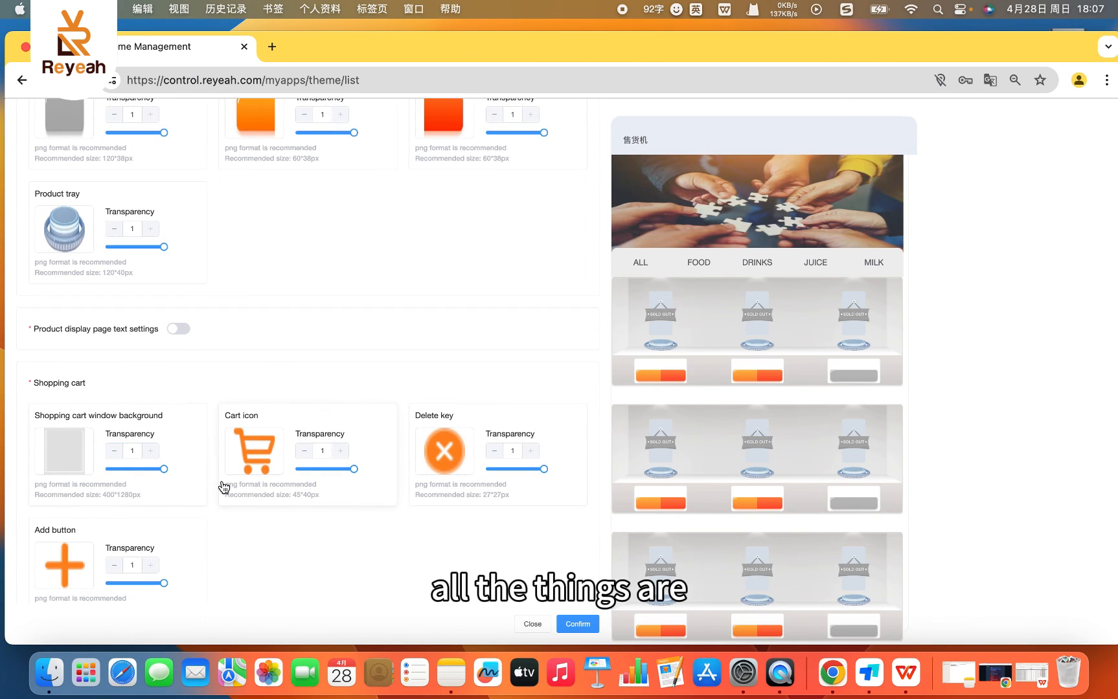
{"action": "mouse_move", "coordinate": [269, 447]}
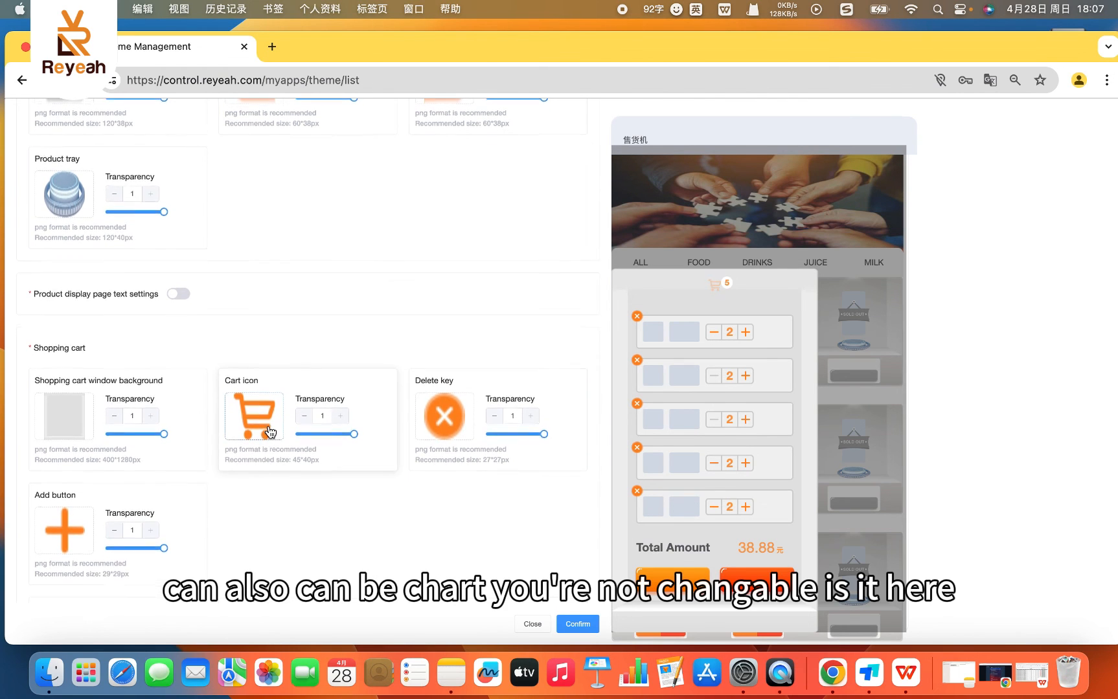
{"action": "scroll", "coordinate": [259, 469], "scroll_direction": "down", "scroll_amount": 1}
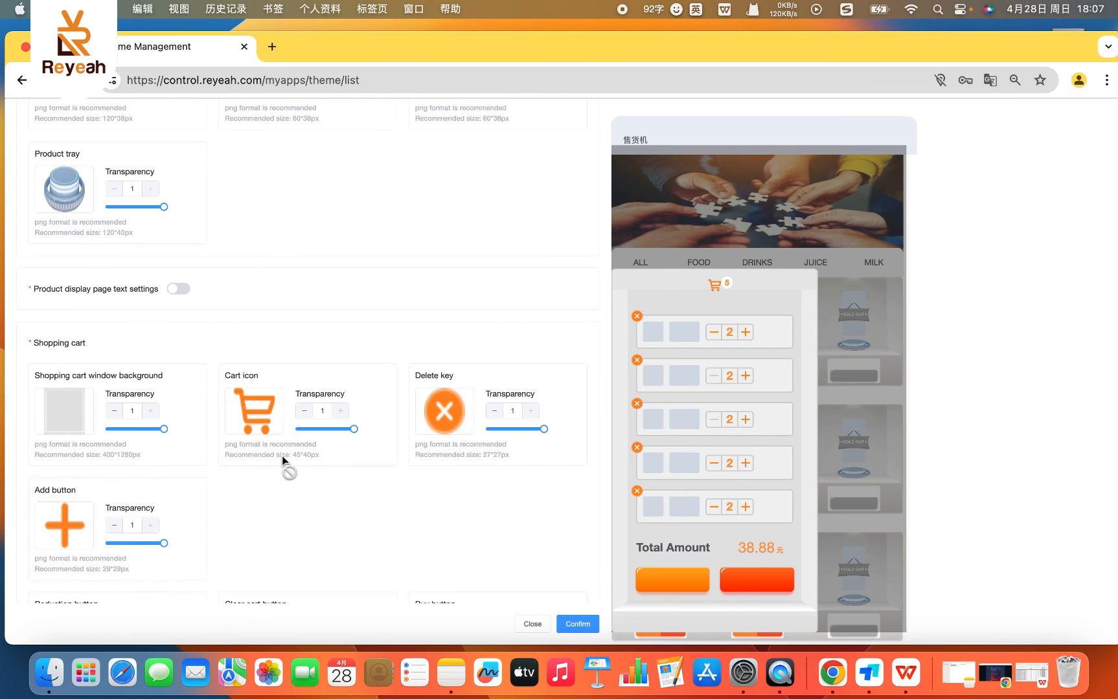
{"action": "scroll", "coordinate": [288, 493], "scroll_direction": "up", "scroll_amount": 1}
{"action": "scroll", "coordinate": [290, 521], "scroll_direction": "up", "scroll_amount": 1}
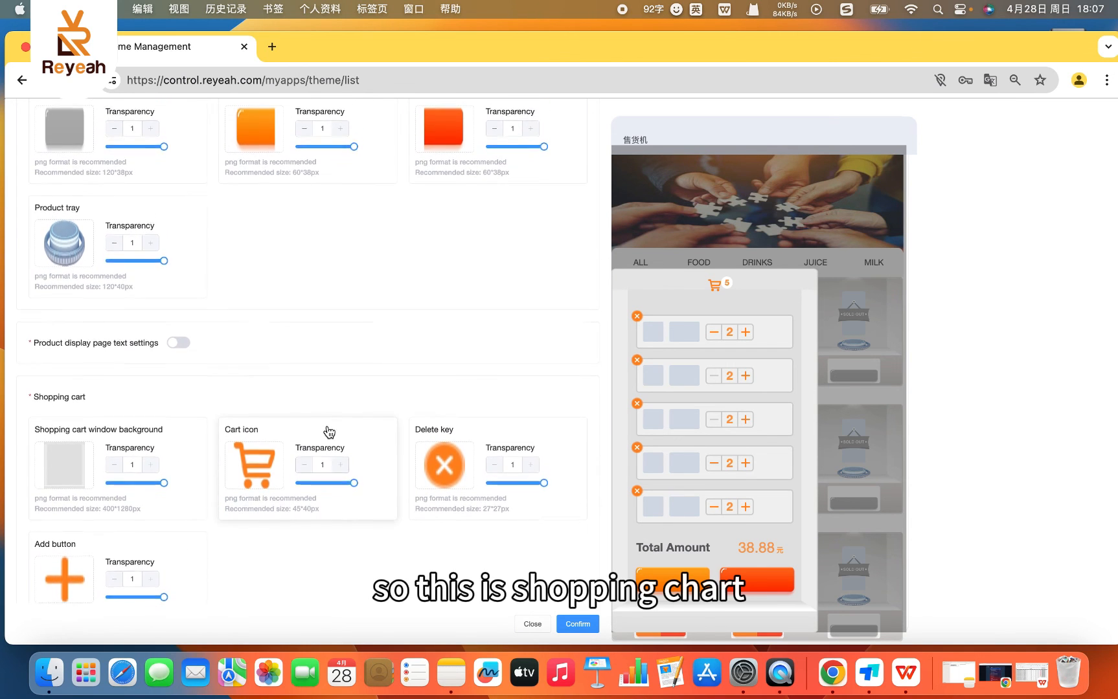
{"action": "scroll", "coordinate": [332, 419], "scroll_direction": "down", "scroll_amount": 5}
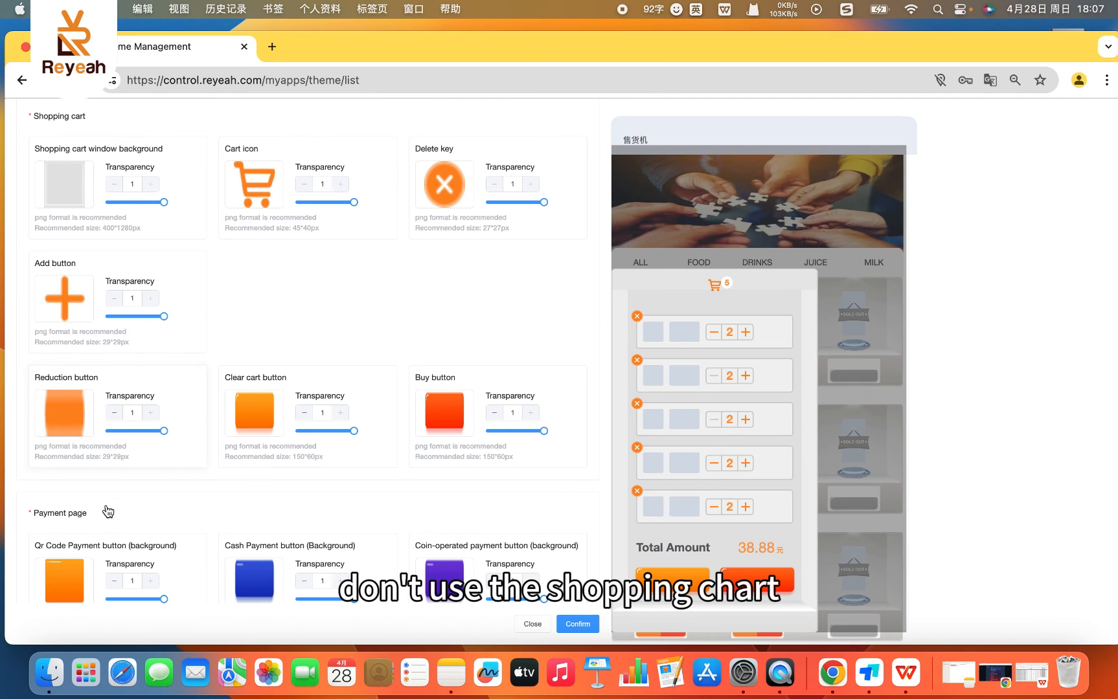
{"action": "scroll", "coordinate": [89, 507], "scroll_direction": "down", "scroll_amount": 2}
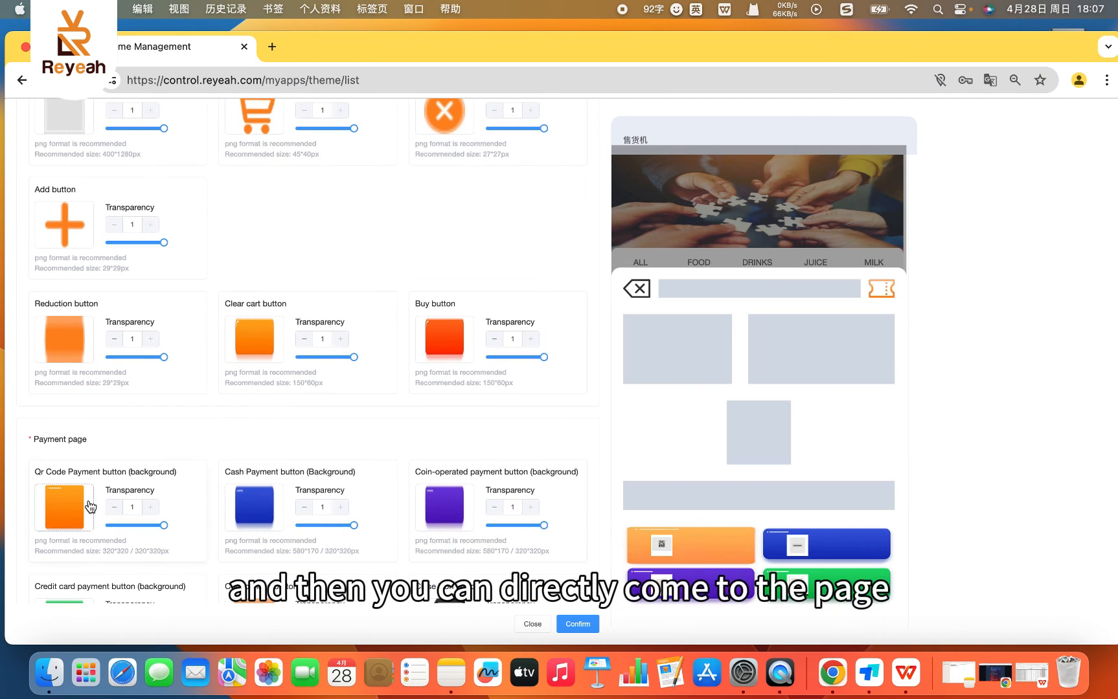
{"action": "scroll", "coordinate": [57, 497], "scroll_direction": "down", "scroll_amount": 2}
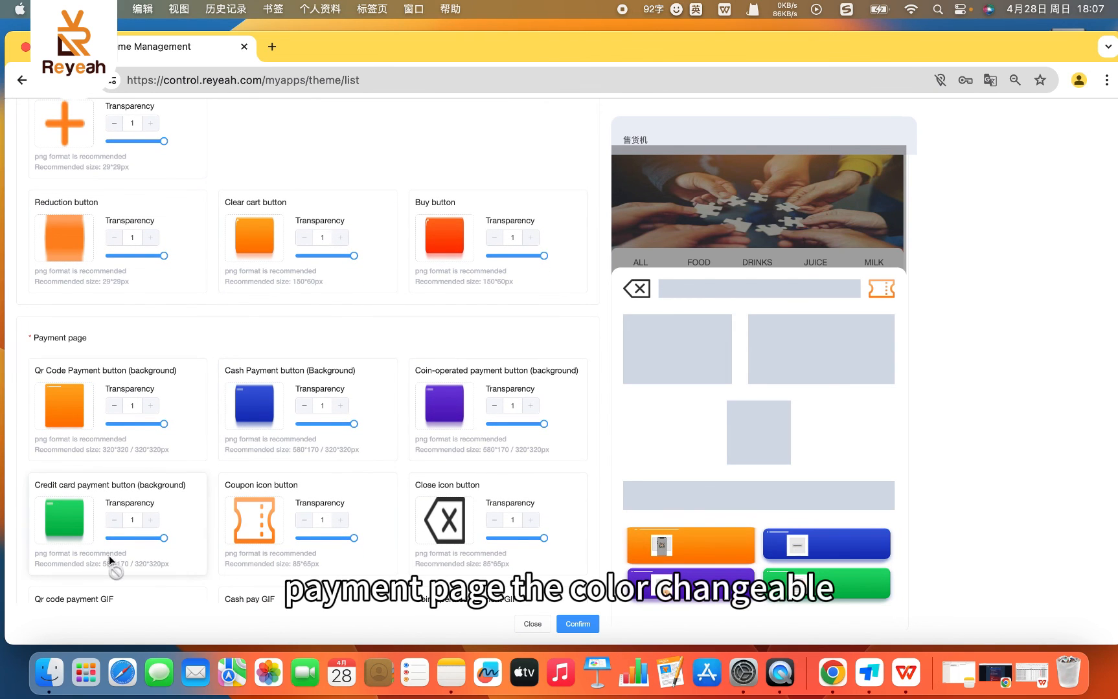
{"action": "scroll", "coordinate": [275, 539], "scroll_direction": "down", "scroll_amount": 1}
{"action": "scroll", "coordinate": [275, 540], "scroll_direction": "down", "scroll_amount": 5}
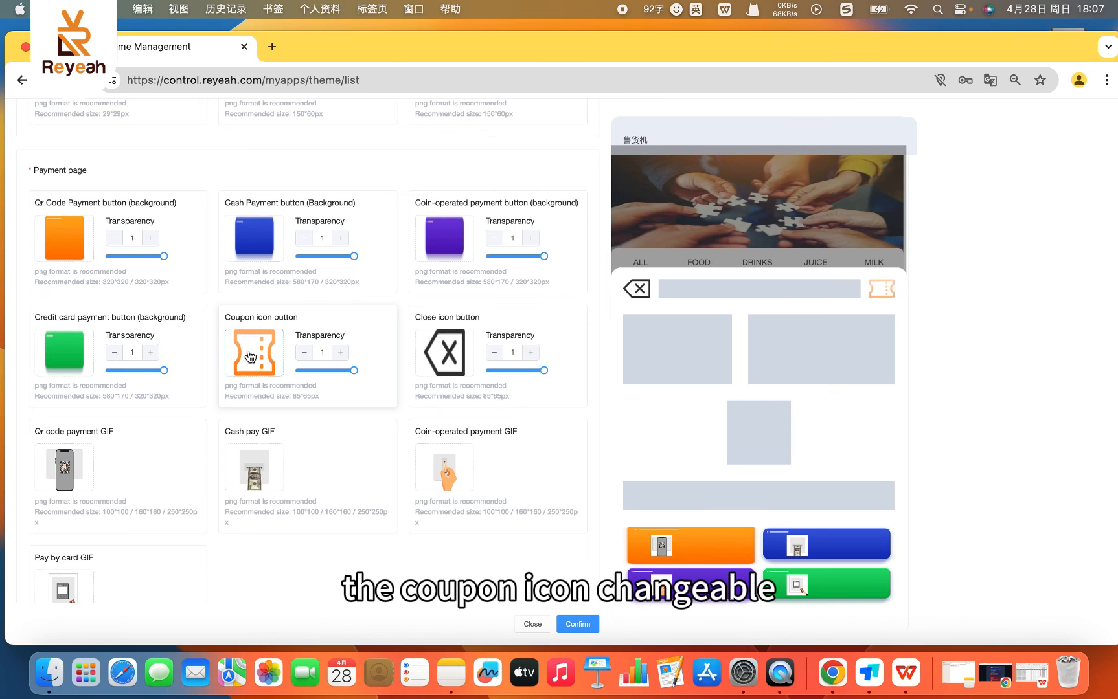
{"action": "scroll", "coordinate": [139, 520], "scroll_direction": "down", "scroll_amount": 1}
{"action": "scroll", "coordinate": [98, 498], "scroll_direction": "down", "scroll_amount": 1}
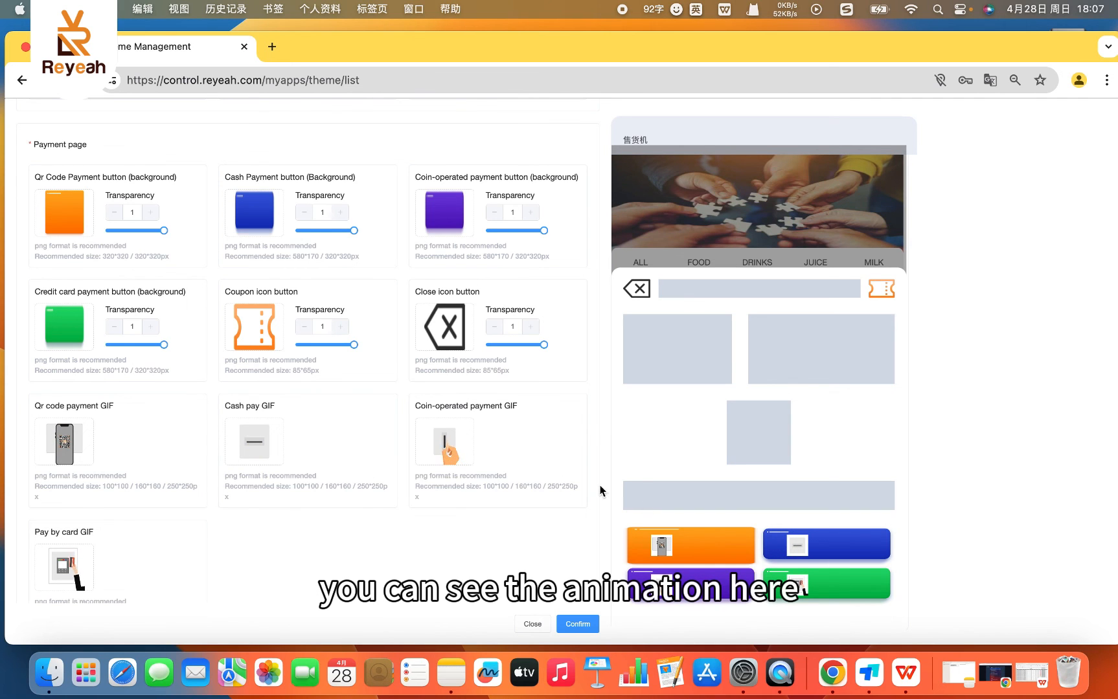
- Examine the theme's purchase progress, age identification, coupon page and General Page settings
{"action": "scroll", "coordinate": [270, 531], "scroll_direction": "down", "scroll_amount": 1}
{"action": "scroll", "coordinate": [271, 531], "scroll_direction": "down", "scroll_amount": 6}
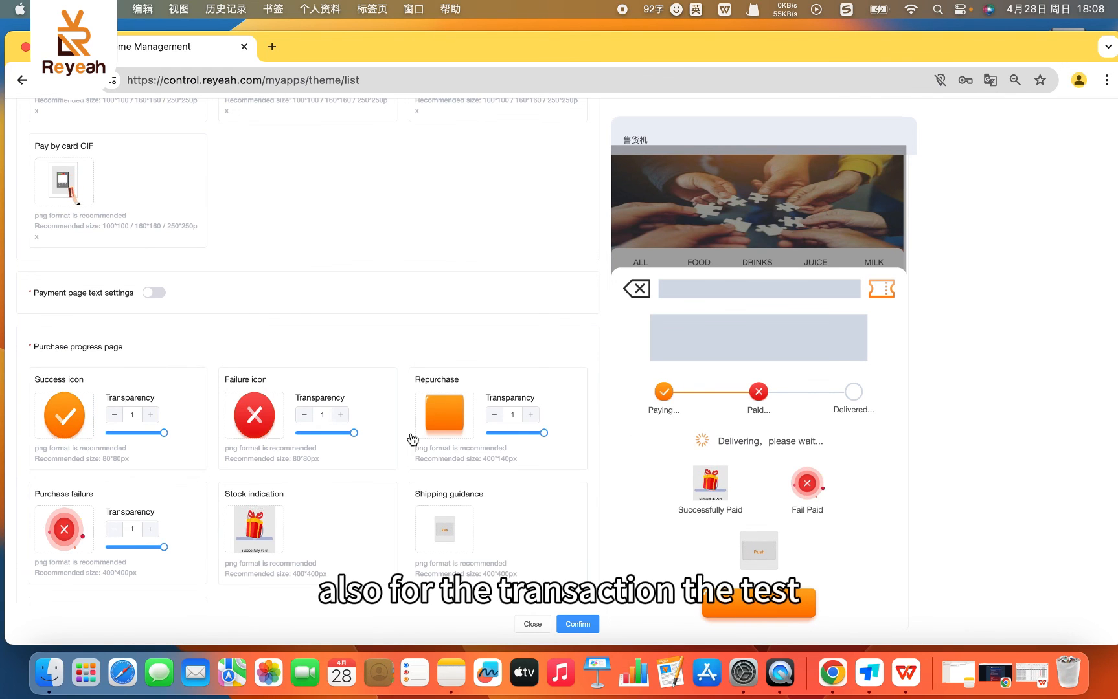
{"action": "scroll", "coordinate": [221, 552], "scroll_direction": "down", "scroll_amount": 1}
{"action": "scroll", "coordinate": [208, 551], "scroll_direction": "down", "scroll_amount": 7}
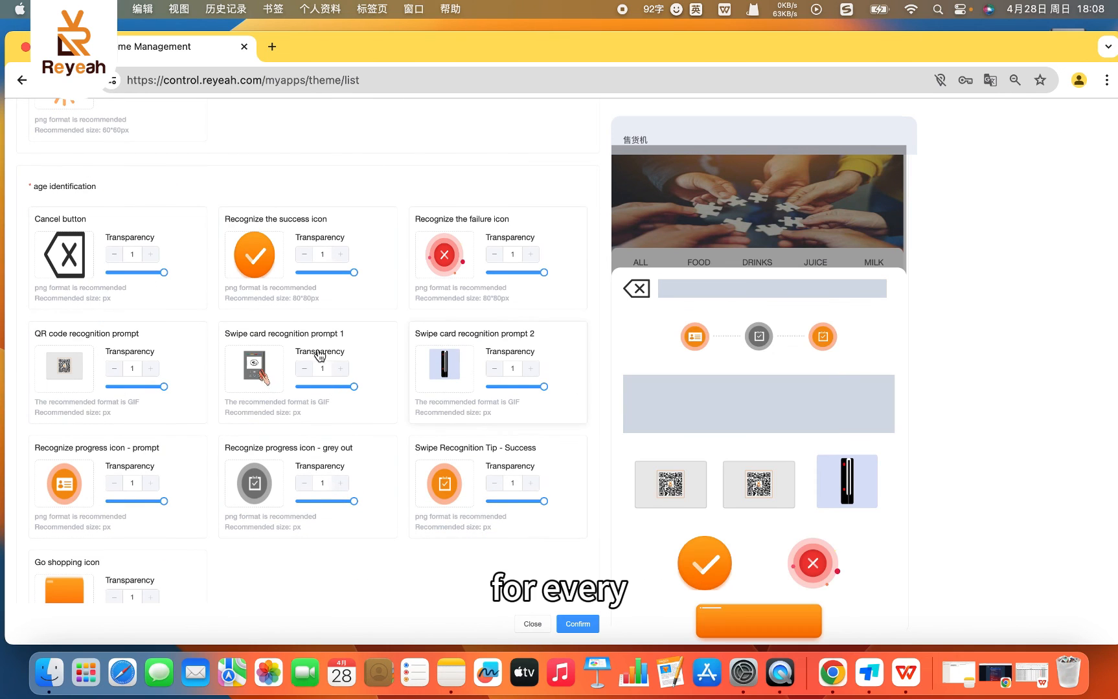
{"action": "scroll", "coordinate": [253, 576], "scroll_direction": "down", "scroll_amount": 1}
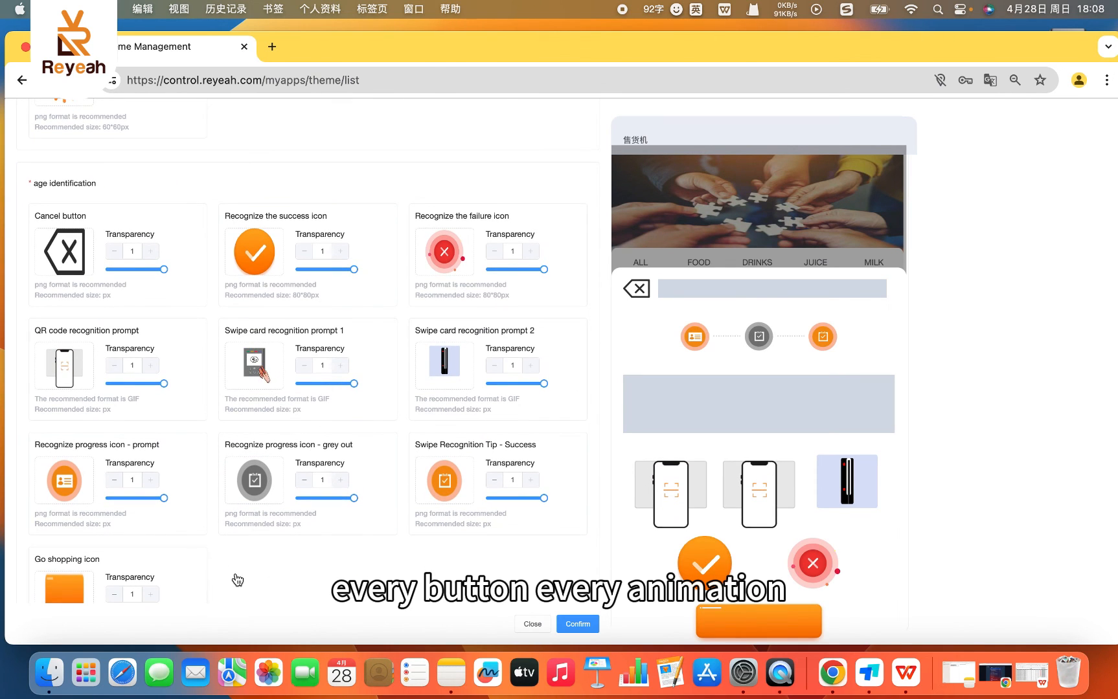
{"action": "scroll", "coordinate": [267, 566], "scroll_direction": "down", "scroll_amount": 3}
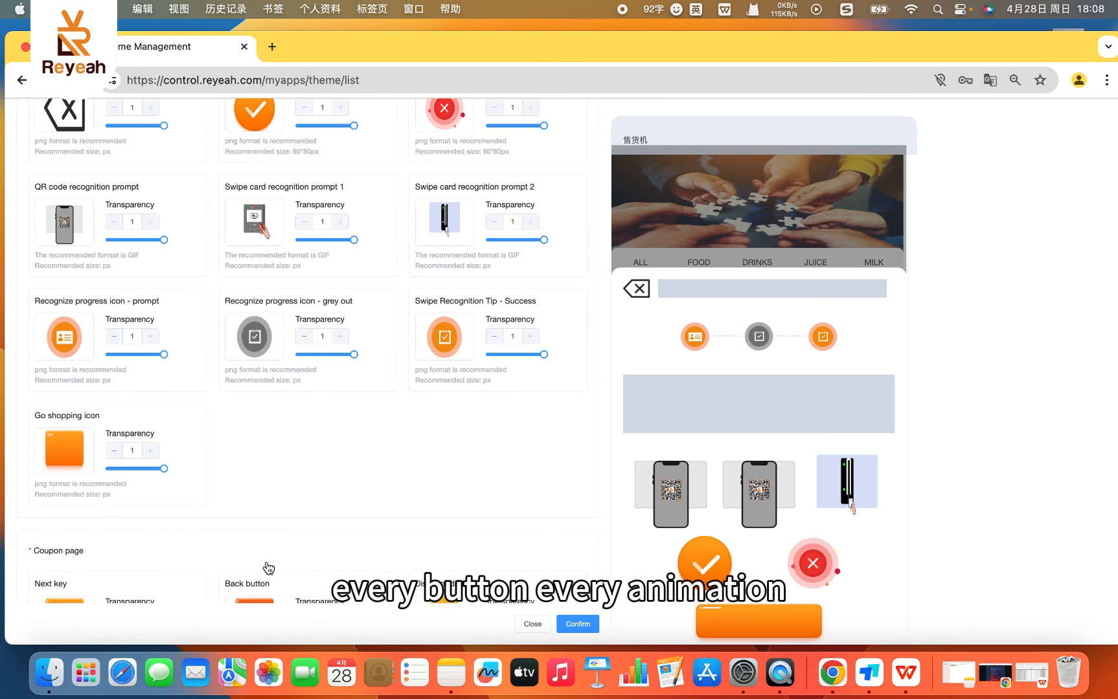
{"action": "scroll", "coordinate": [263, 552], "scroll_direction": "down", "scroll_amount": 2}
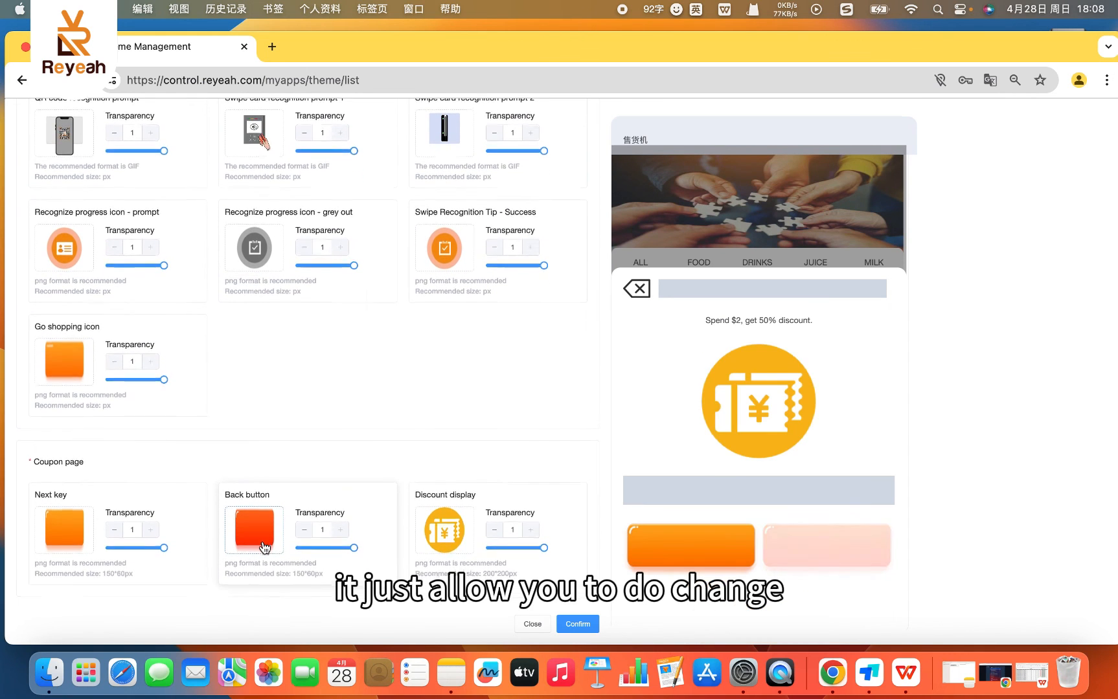
{"action": "scroll", "coordinate": [263, 548], "scroll_direction": "down", "scroll_amount": 2}
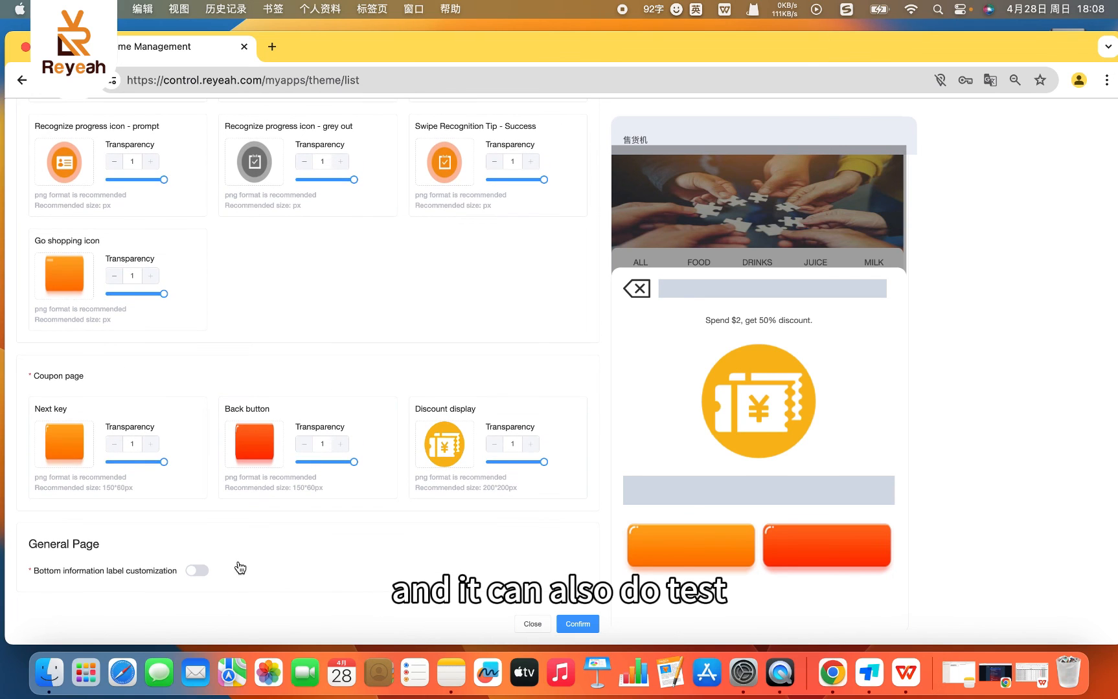
{"action": "scroll", "coordinate": [239, 414], "scroll_direction": "down", "scroll_amount": 1}
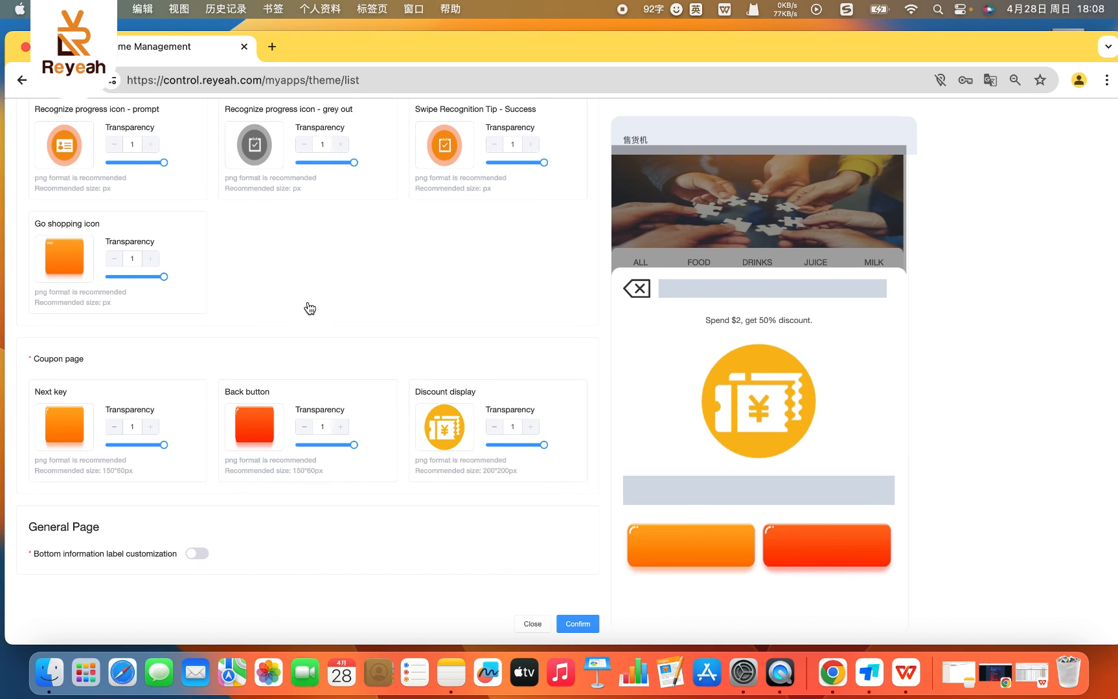
- Try enabling the payment page text settings to view their font options, and close the theme form without saving
{"action": "scroll", "coordinate": [389, 279], "scroll_direction": "up", "scroll_amount": 10}
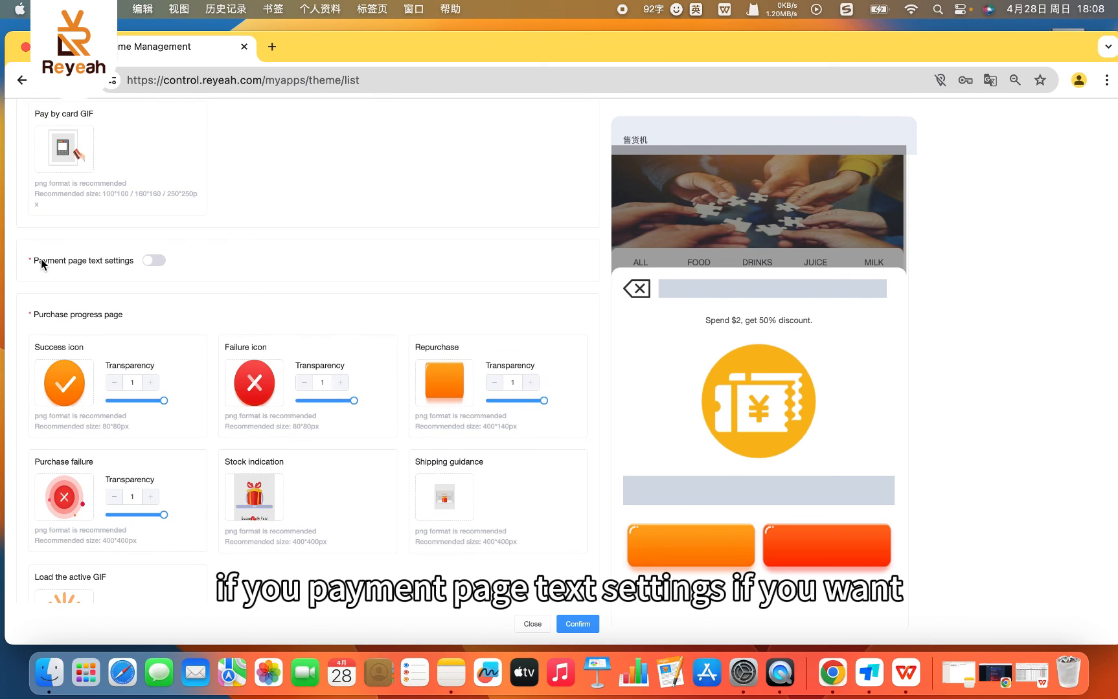
{"action": "left_click", "coordinate": [150, 261]}
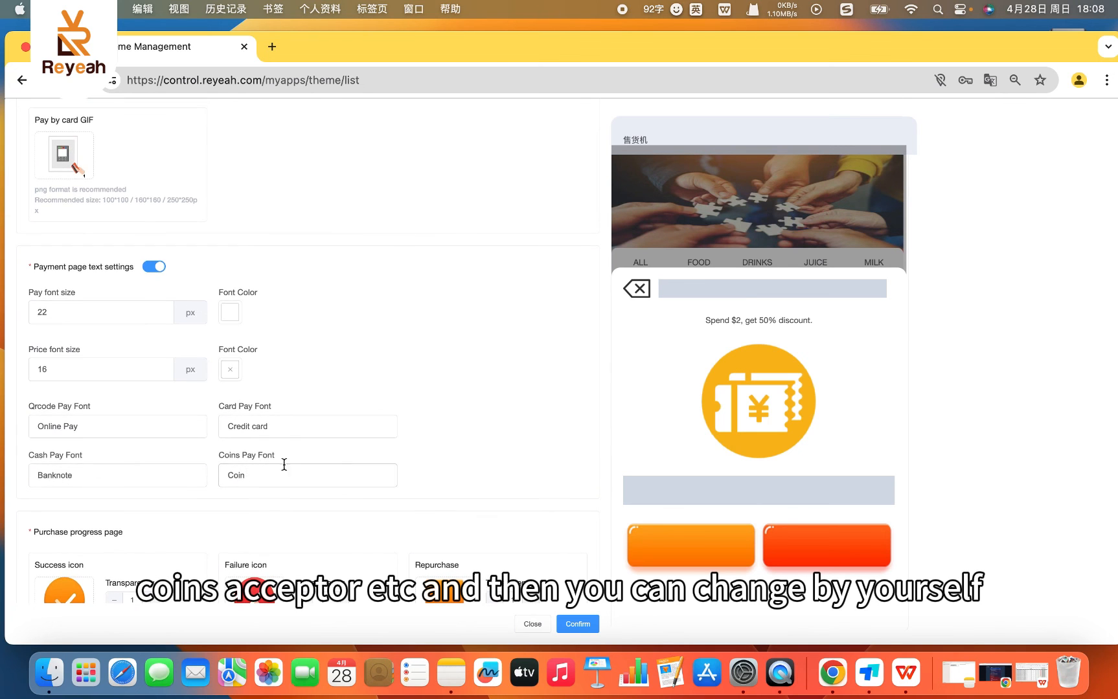
{"action": "scroll", "coordinate": [285, 465], "scroll_direction": "up", "scroll_amount": 5}
{"action": "scroll", "coordinate": [264, 444], "scroll_direction": "up", "scroll_amount": 8}
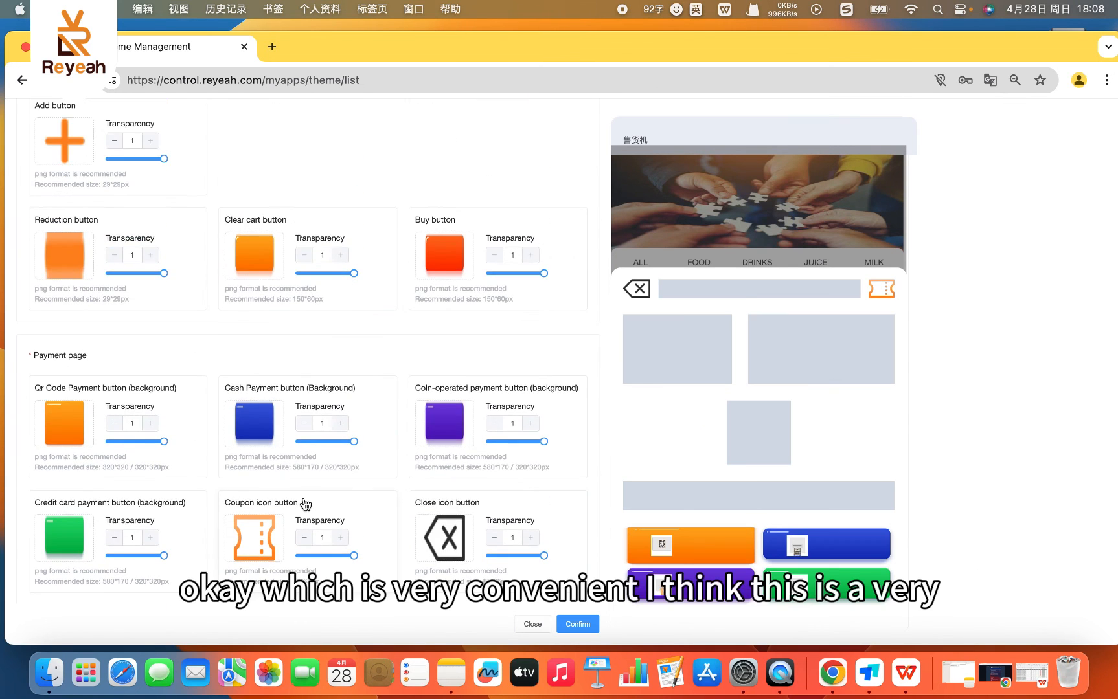
{"action": "left_click", "coordinate": [532, 625]}
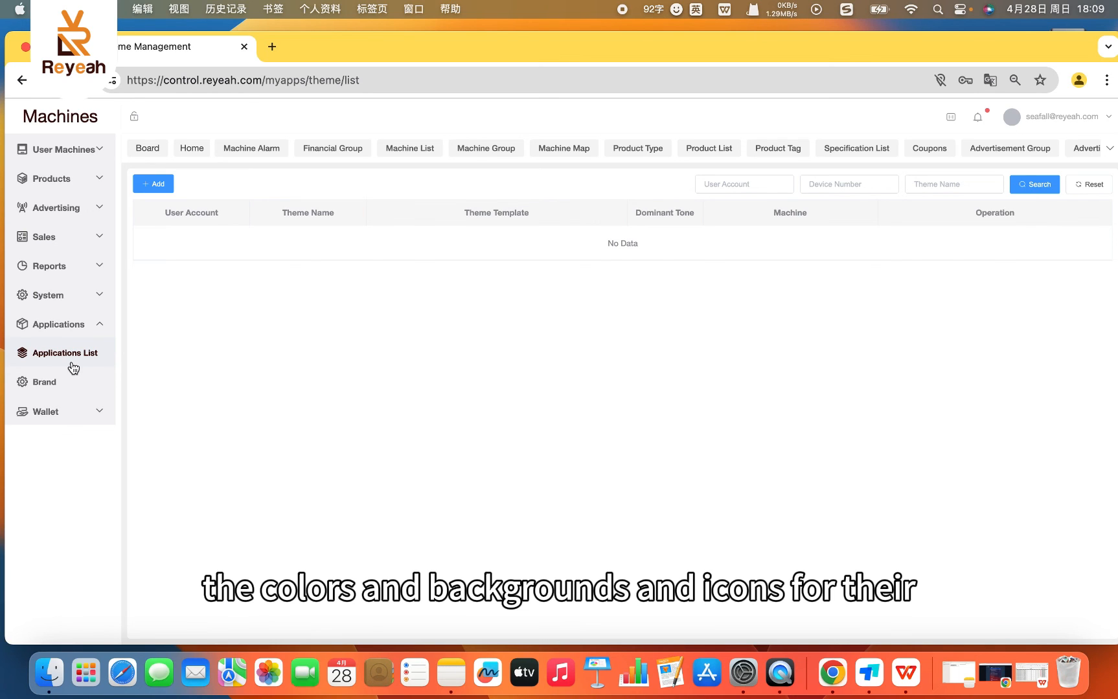
- View the Brand page's logo and image settings, and check the wallet balance in Recharge Wallet
{"action": "left_click", "coordinate": [44, 383]}
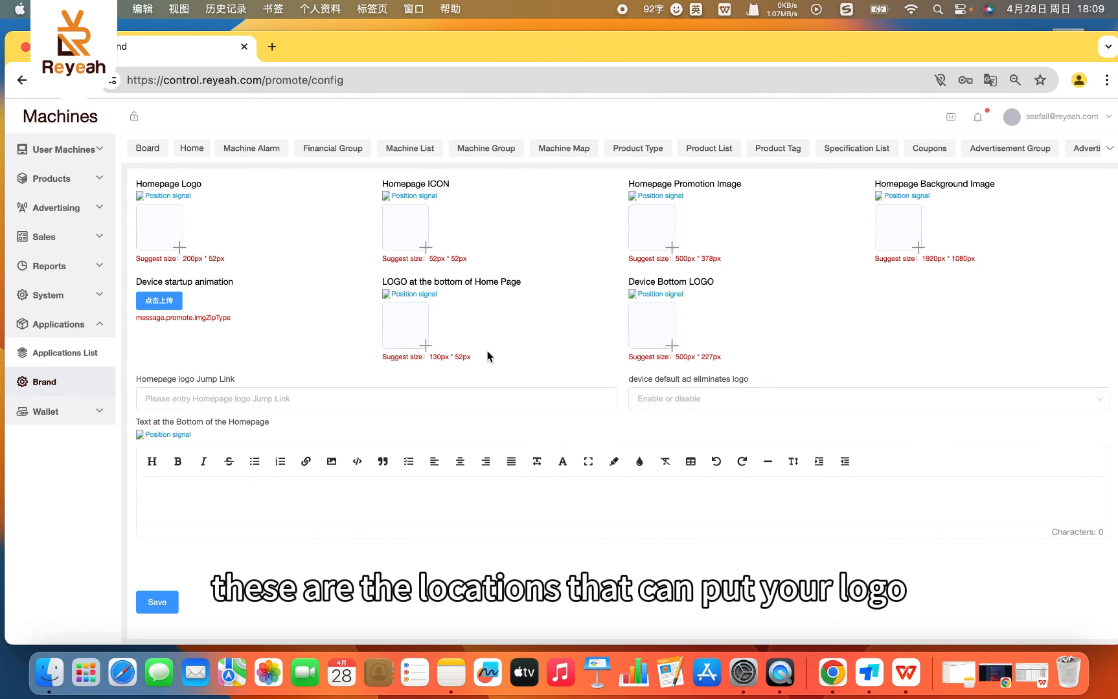
{"action": "left_click", "coordinate": [45, 413]}
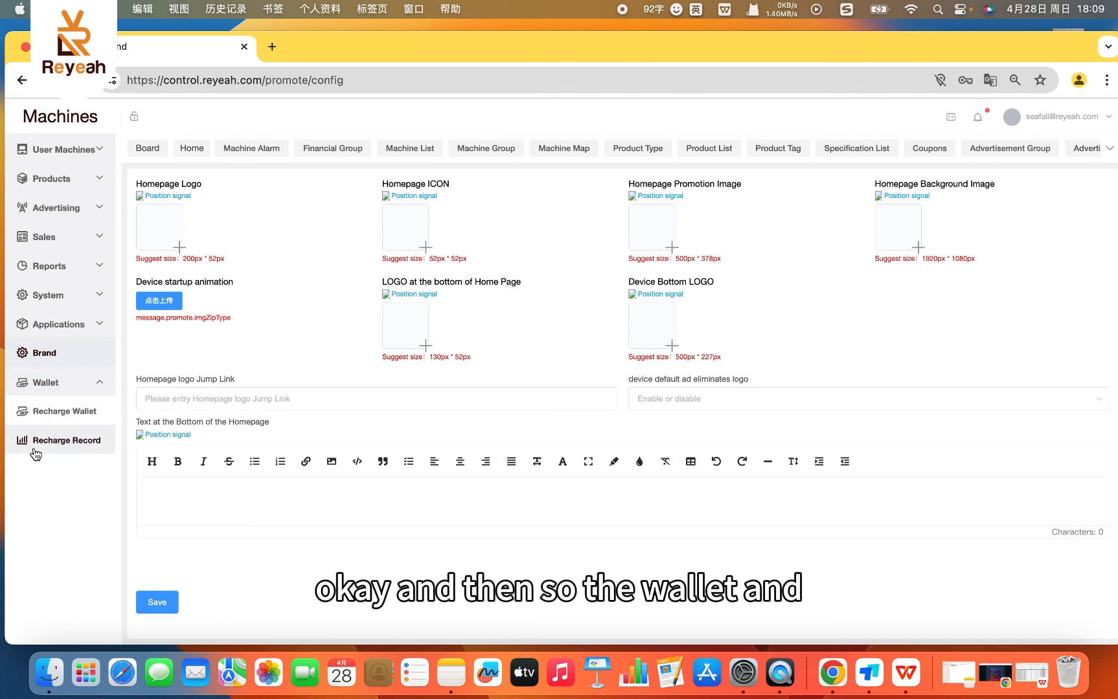
{"action": "left_click", "coordinate": [53, 418]}
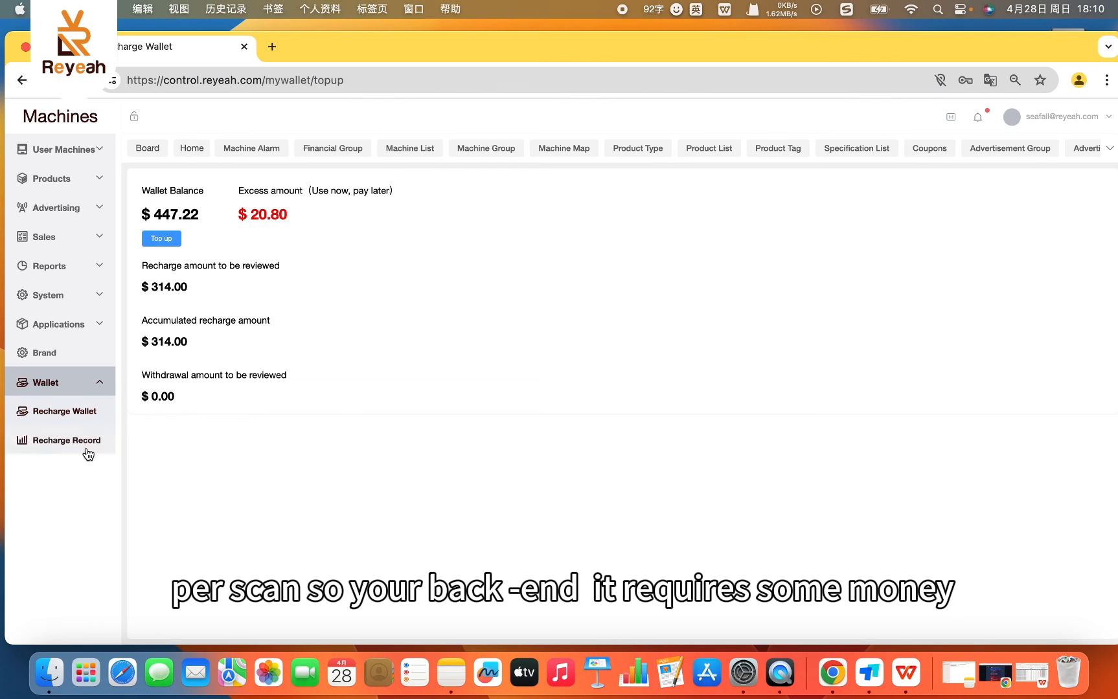
- View the wallet's Recharge Record and locate the separate recharge record under Sales
{"action": "left_click", "coordinate": [42, 444]}
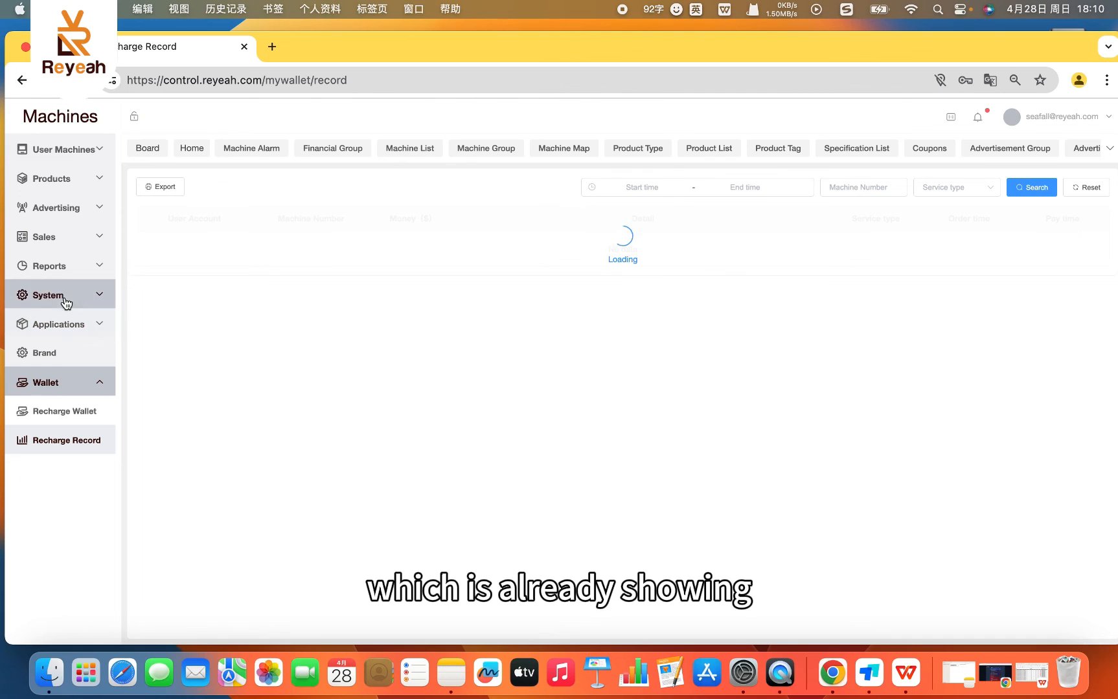
{"action": "left_click", "coordinate": [60, 241]}
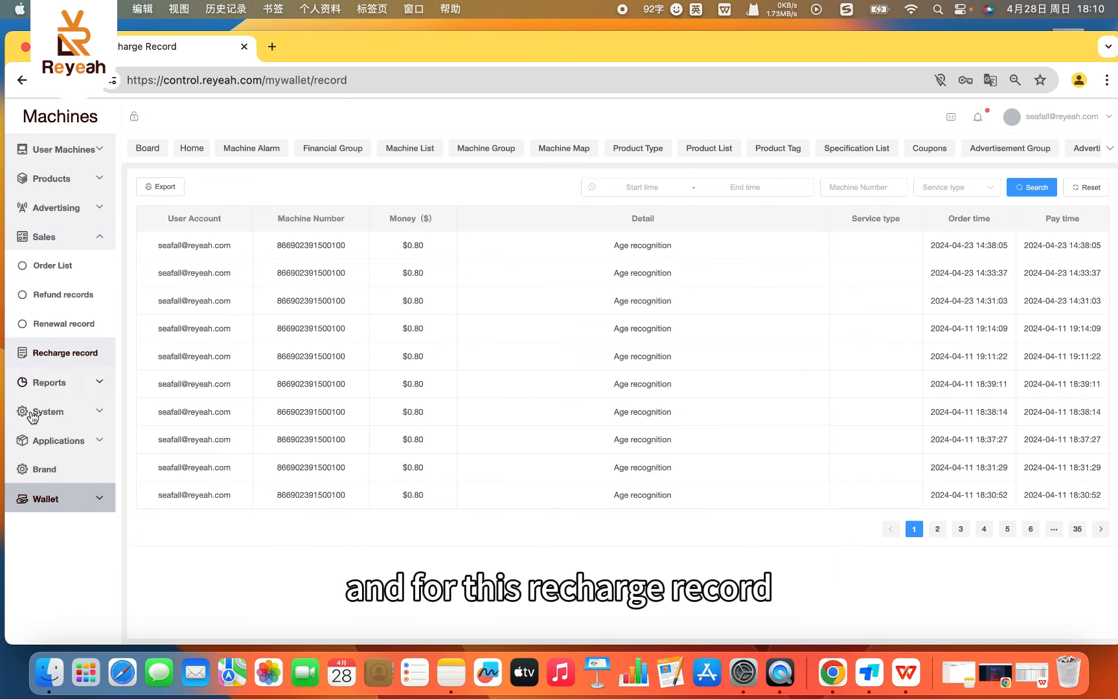
{"action": "left_click", "coordinate": [51, 505]}
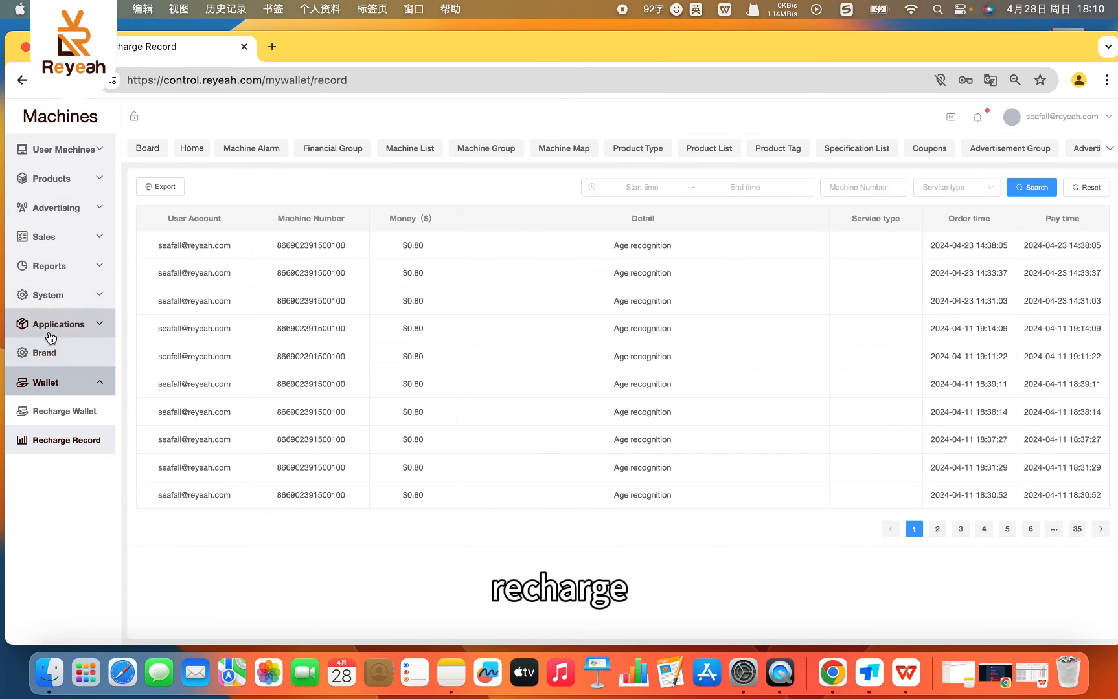
- Open the recharge record in the Sales section to view the top-up history
{"action": "left_click", "coordinate": [52, 296]}
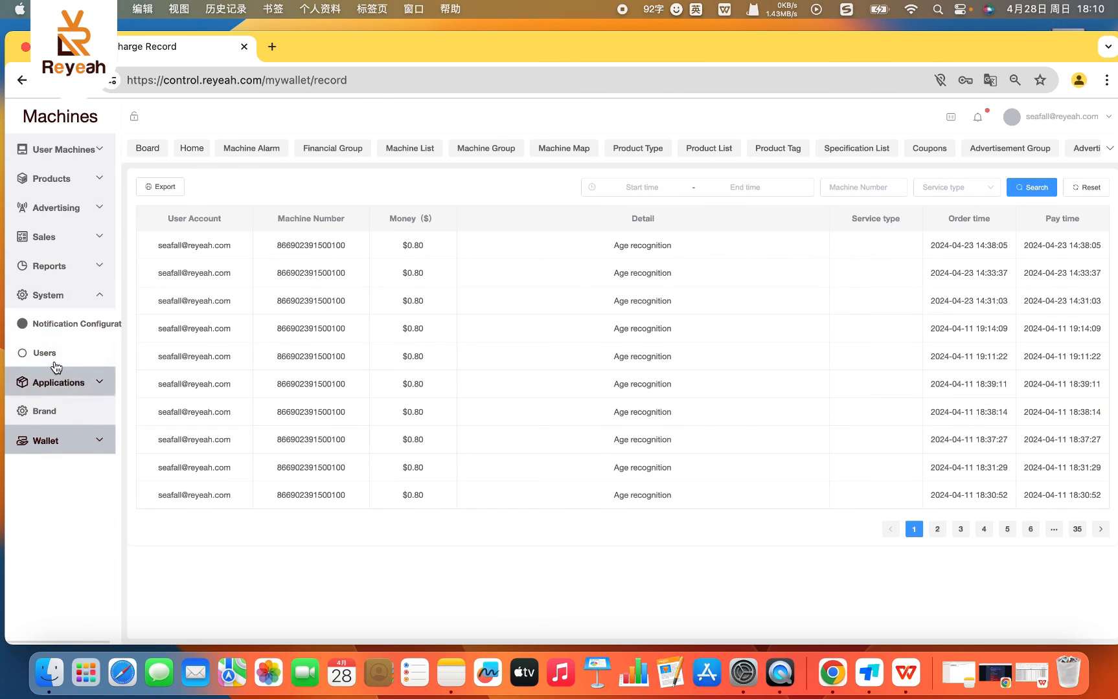
{"action": "left_click", "coordinate": [76, 272]}
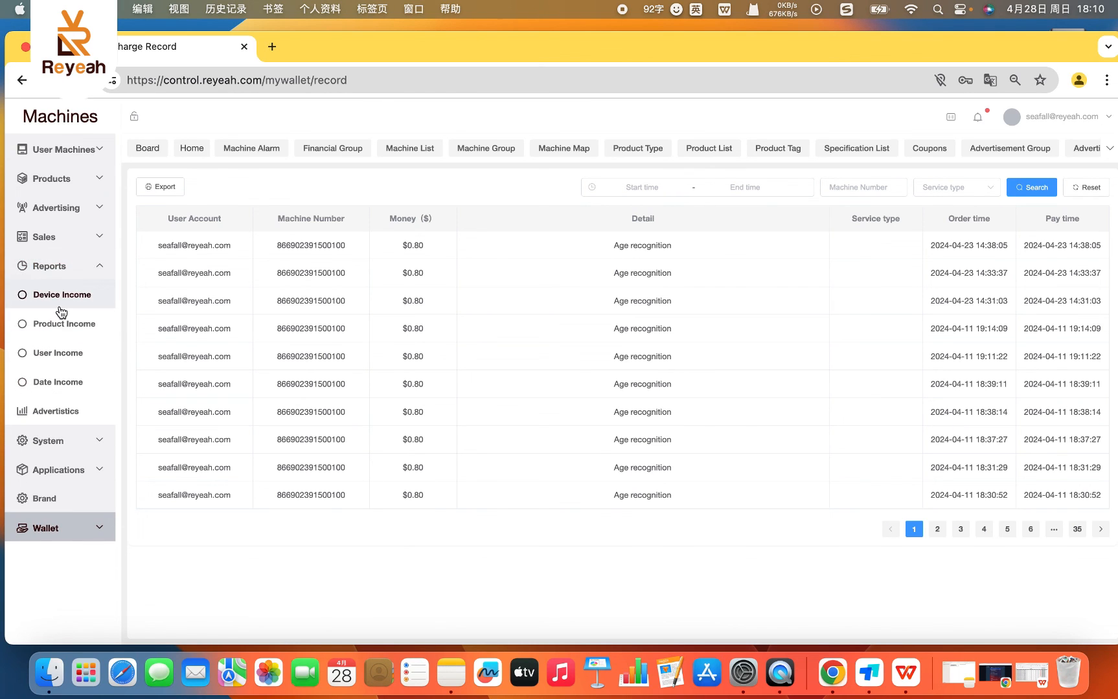
{"action": "left_click", "coordinate": [59, 237]}
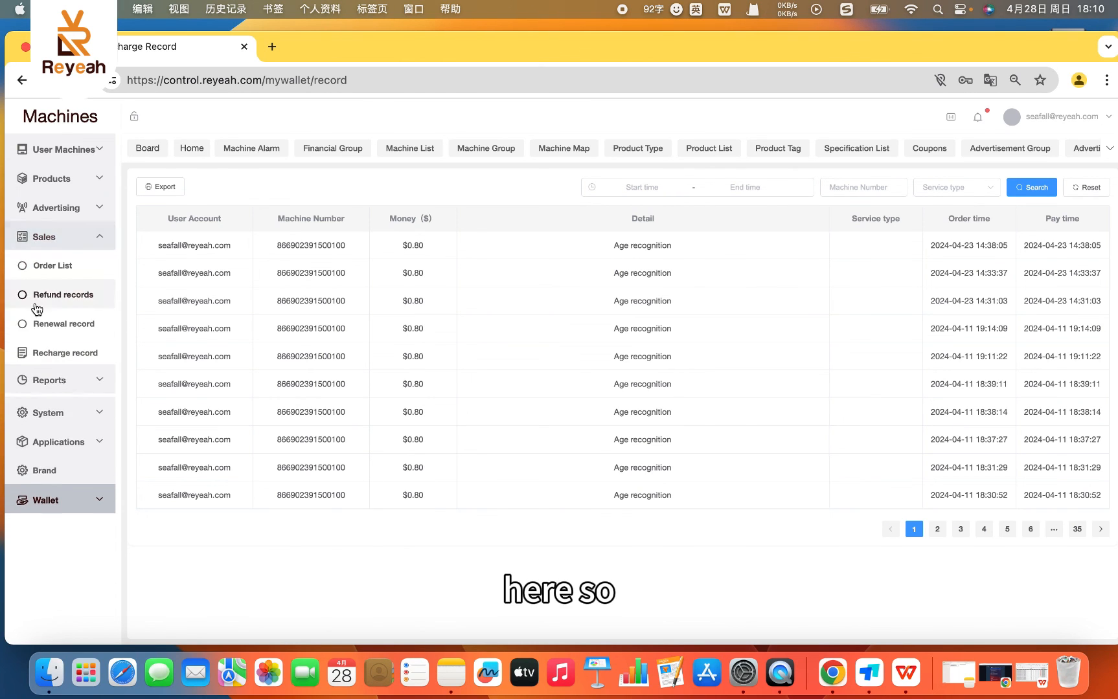
{"action": "left_click", "coordinate": [58, 362]}
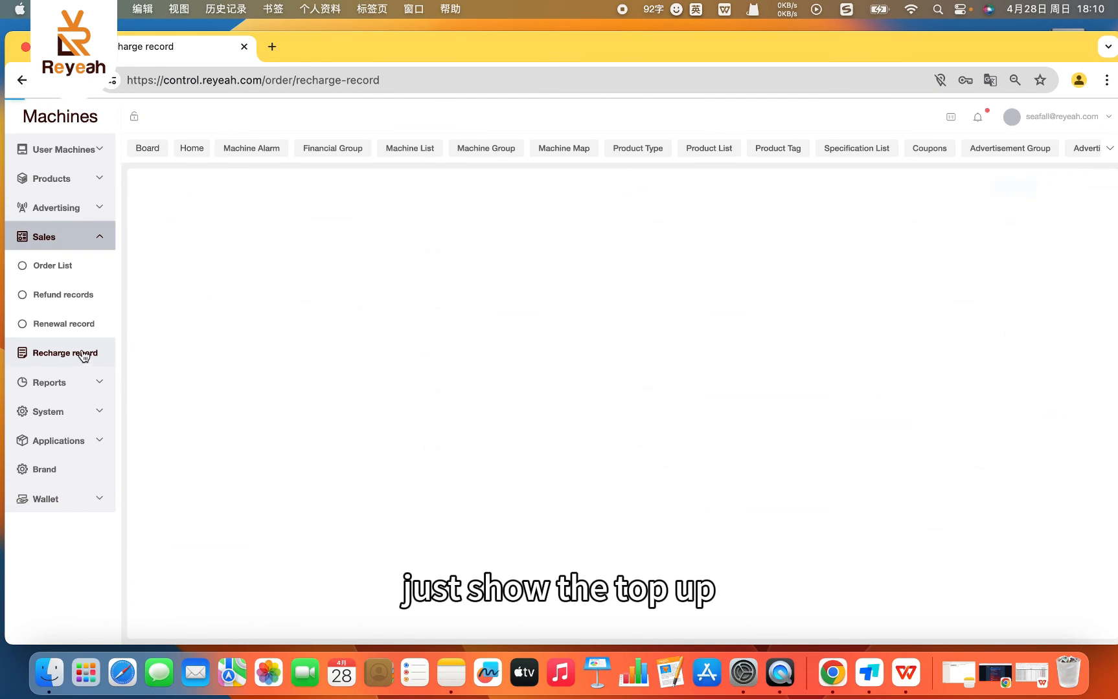